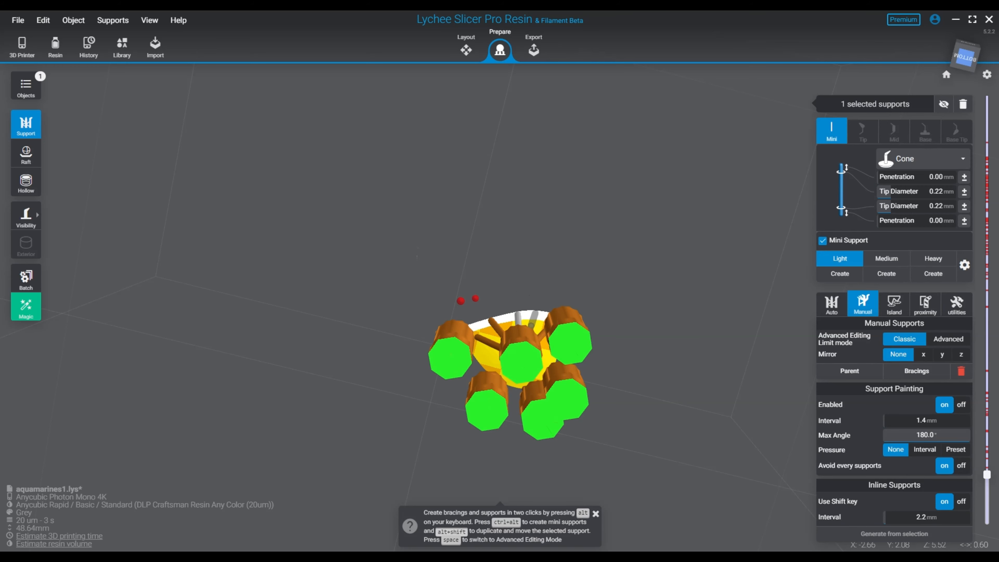
Raise the layer preview to the crescent-shaped part, place a light support under it, and branch mini supports from that support across its underside.
{"action": "right_click_drag", "start_coordinate": [418, 252], "coordinate": [417, 406]}
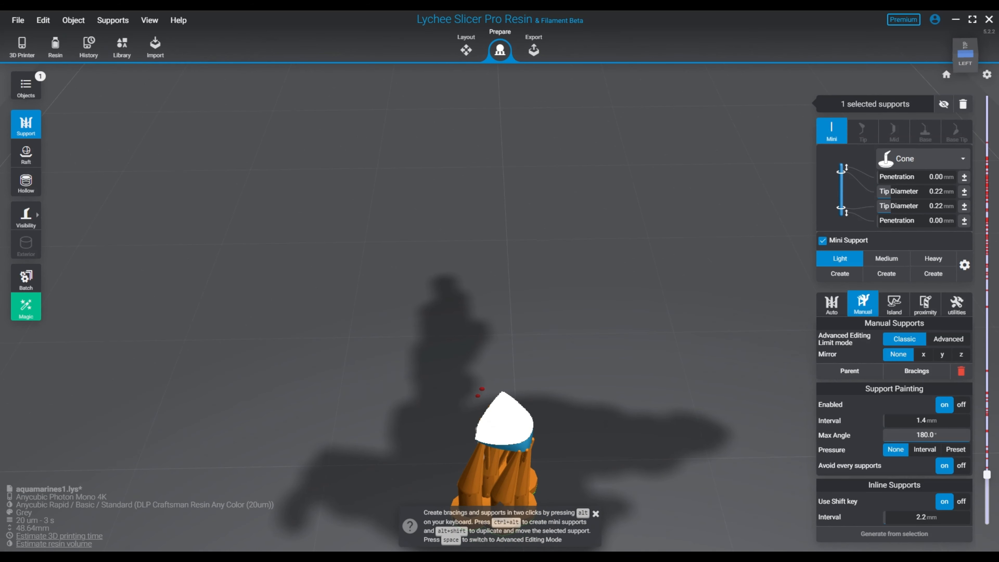
{"action": "left_click_drag", "start_coordinate": [987, 475], "coordinate": [986, 471]}
{"action": "right_click_drag", "start_coordinate": [506, 377], "coordinate": [484, 241]}
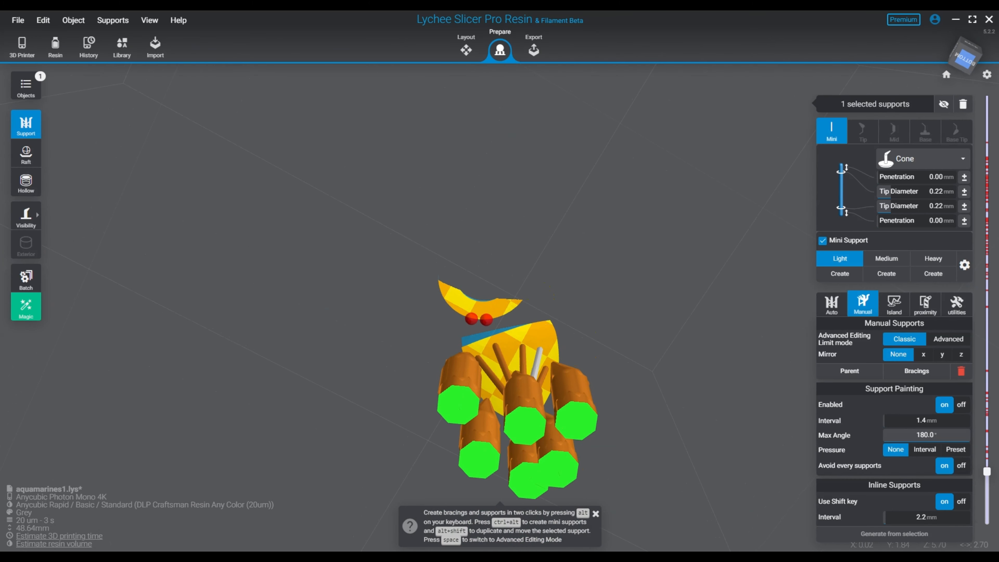
{"action": "left_click", "coordinate": [472, 319]}
{"action": "right_click_drag", "start_coordinate": [472, 319], "coordinate": [481, 354]}
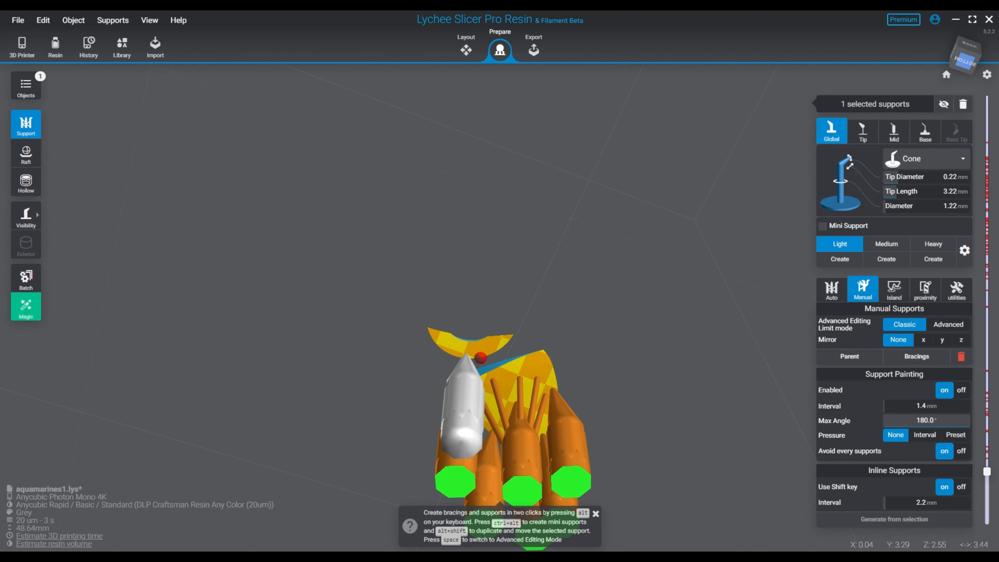
{"action": "left_click", "coordinate": [481, 357], "text": "ctrl+alt"}
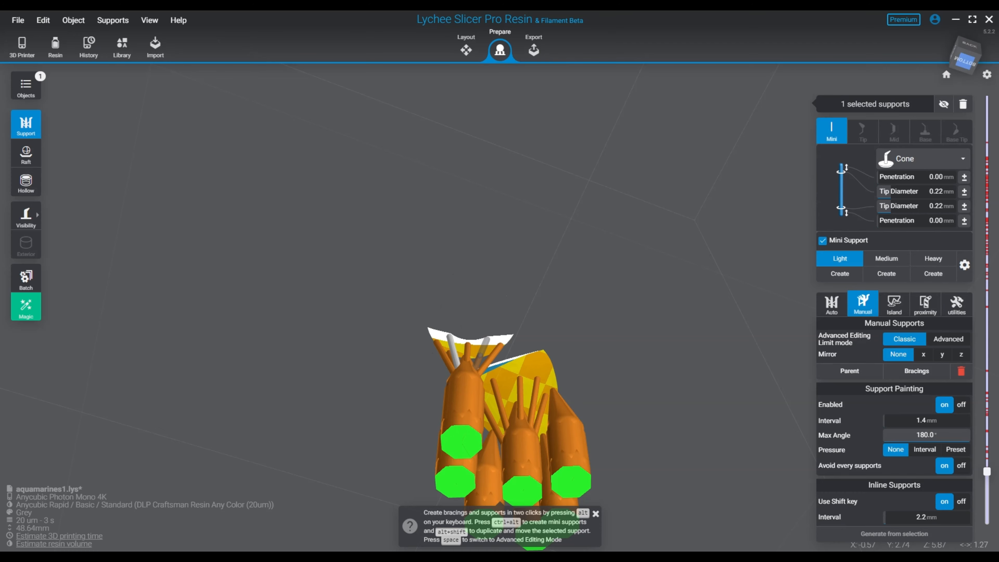
Raise the layer preview to layer 318 at 6.36 mm and bring the unsupported island between the body and the disc into close view.
{"action": "right_click_drag", "start_coordinate": [539, 370], "coordinate": [380, 455]}
{"action": "left_click_drag", "start_coordinate": [987, 470], "coordinate": [987, 468]}
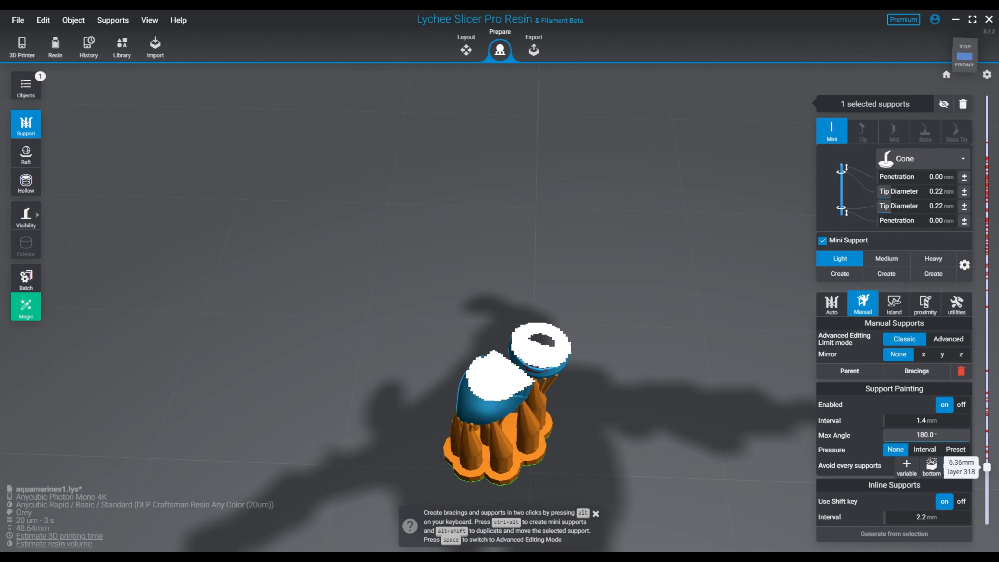
{"action": "right_click_drag", "start_coordinate": [550, 472], "coordinate": [525, 378]}
{"action": "scroll", "coordinate": [509, 317], "scroll_direction": "up", "scroll_amount": 4}
{"action": "middle_click_drag", "start_coordinate": [639, 508], "coordinate": [525, 165]}
{"action": "right_click_drag", "start_coordinate": [492, 315], "coordinate": [491, 376]}
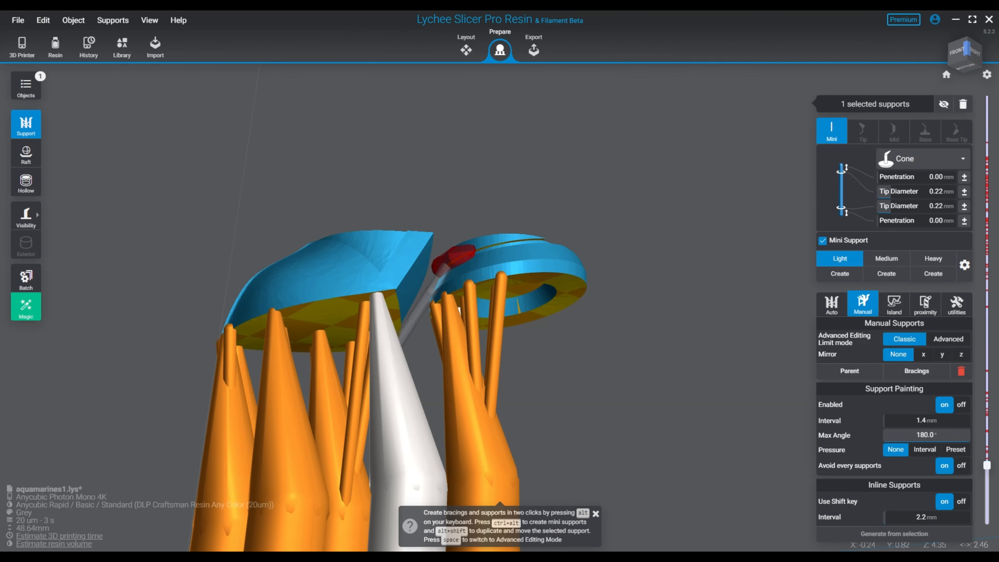
{"action": "left_click", "coordinate": [395, 331], "text": "ctrl+alt"}
{"action": "right_click_drag", "start_coordinate": [395, 331], "coordinate": [383, 372]}
{"action": "key", "text": "Delete"}
{"action": "right_click_drag", "start_coordinate": [433, 413], "coordinate": [484, 346]}
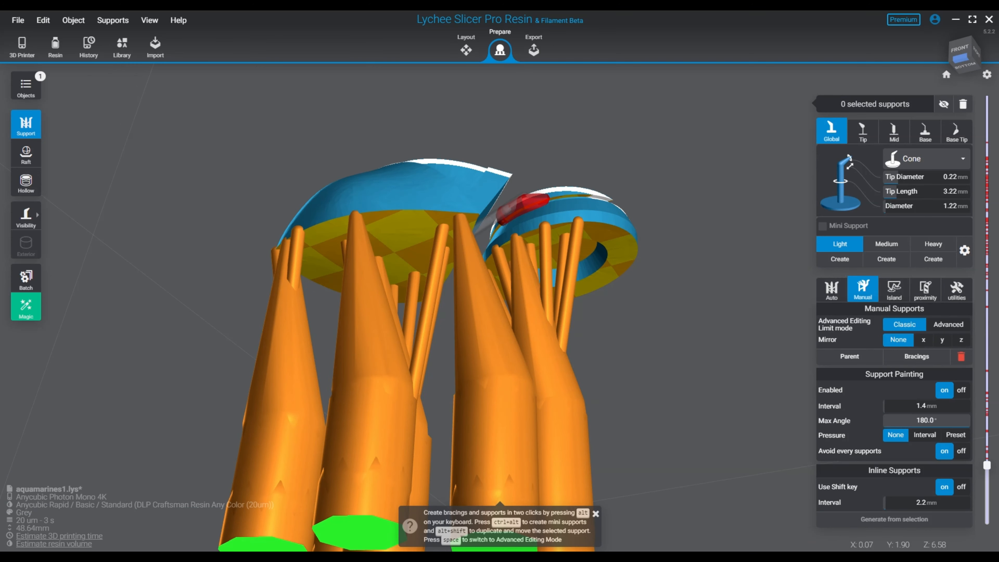
{"action": "left_click", "coordinate": [487, 236], "text": "ctrl+alt"}
{"action": "right_click_drag", "start_coordinate": [488, 237], "coordinate": [496, 348]}
{"action": "key", "text": "Escape"}
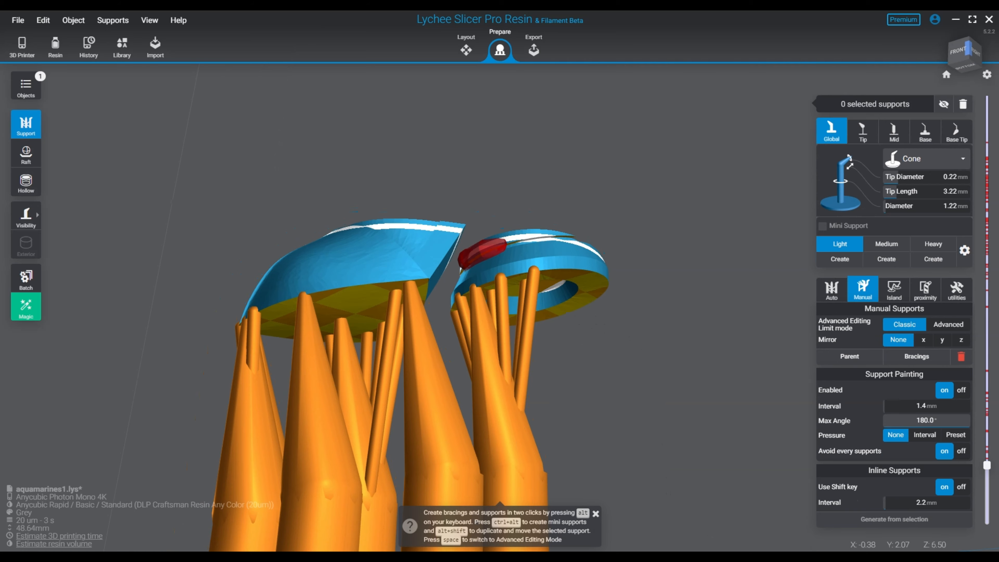
Place a light cone support in the gap between the body and the disc, beside the disc's unsupported edge.
{"action": "scroll", "coordinate": [472, 256], "scroll_direction": "up", "scroll_amount": 10}
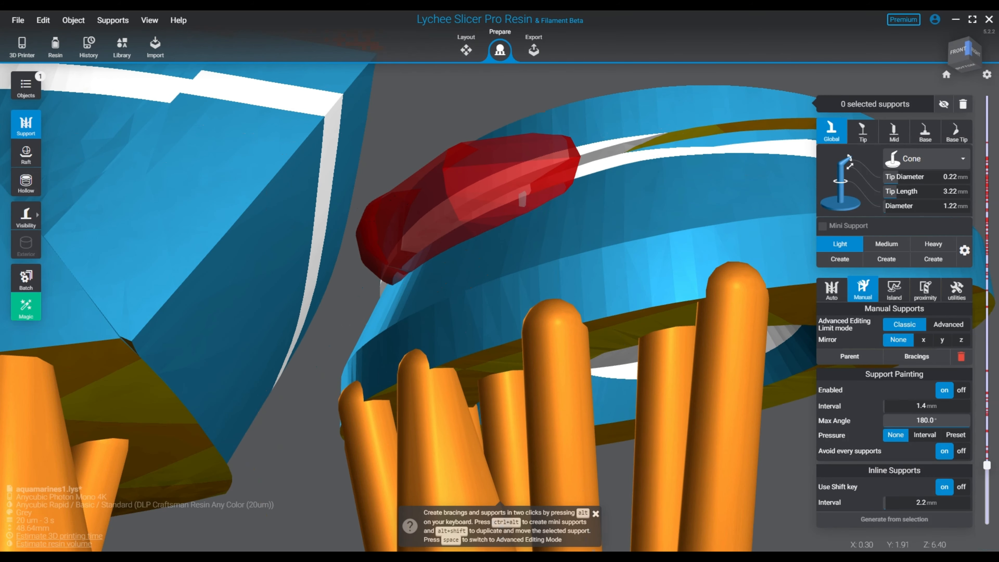
{"action": "right_click_drag", "start_coordinate": [519, 196], "coordinate": [488, 299]}
{"action": "middle_click_drag", "start_coordinate": [500, 366], "coordinate": [374, 125]}
{"action": "scroll", "coordinate": [500, 276], "scroll_direction": "down", "scroll_amount": 10}
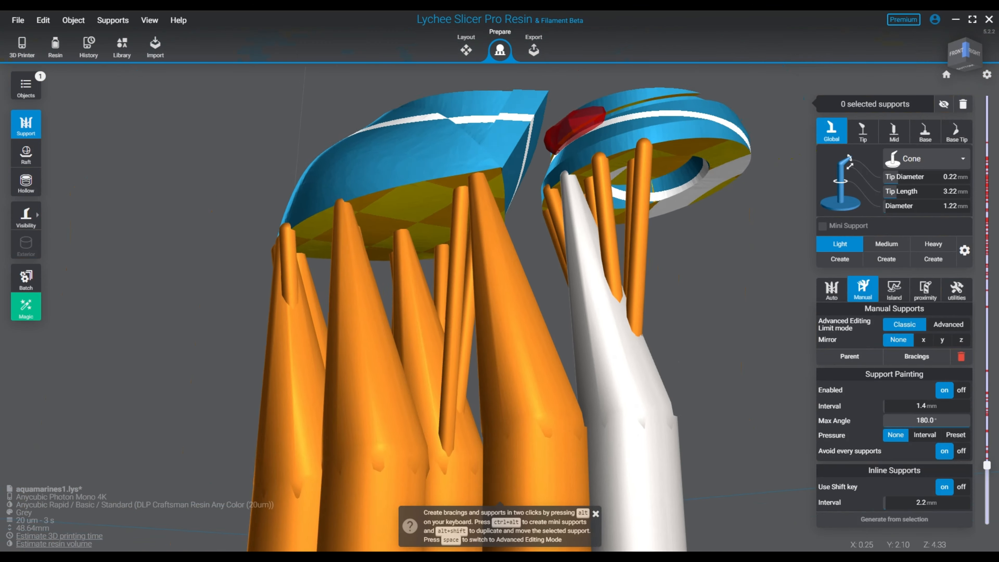
{"action": "right_click_drag", "start_coordinate": [597, 314], "coordinate": [479, 358]}
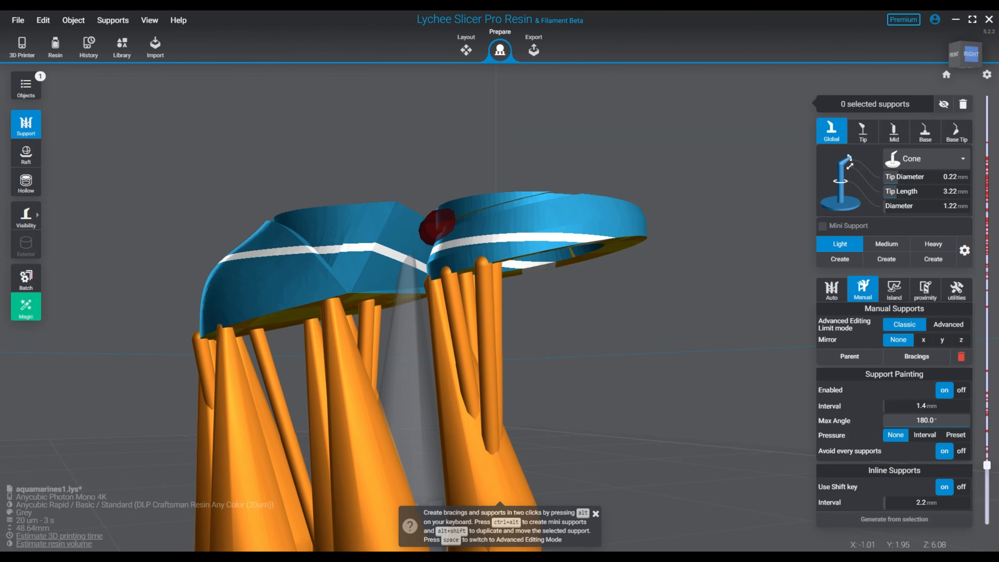
{"action": "left_click", "coordinate": [413, 272]}
{"action": "right_click_drag", "start_coordinate": [413, 272], "coordinate": [436, 263]}
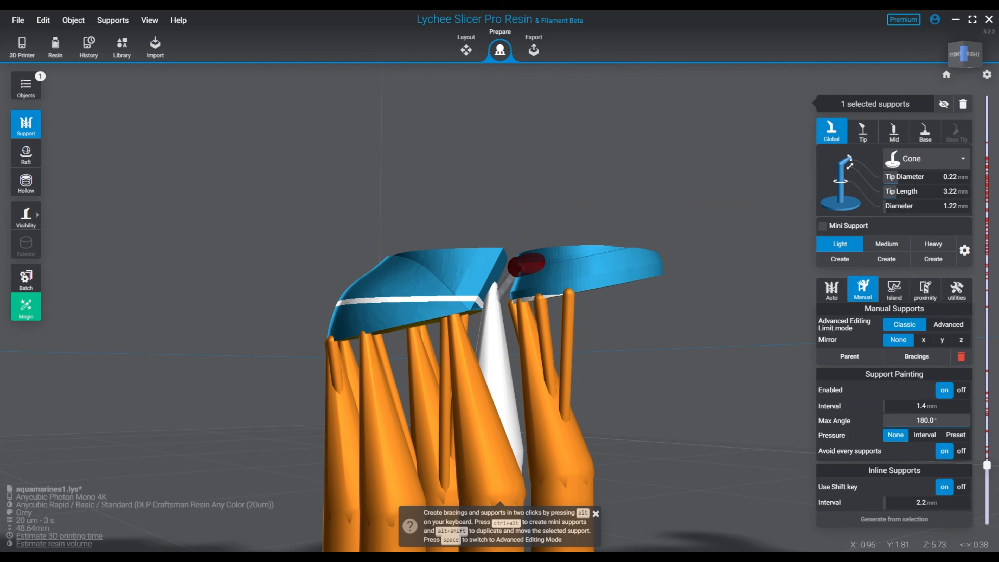
{"action": "key", "text": "ctrl+alt"}
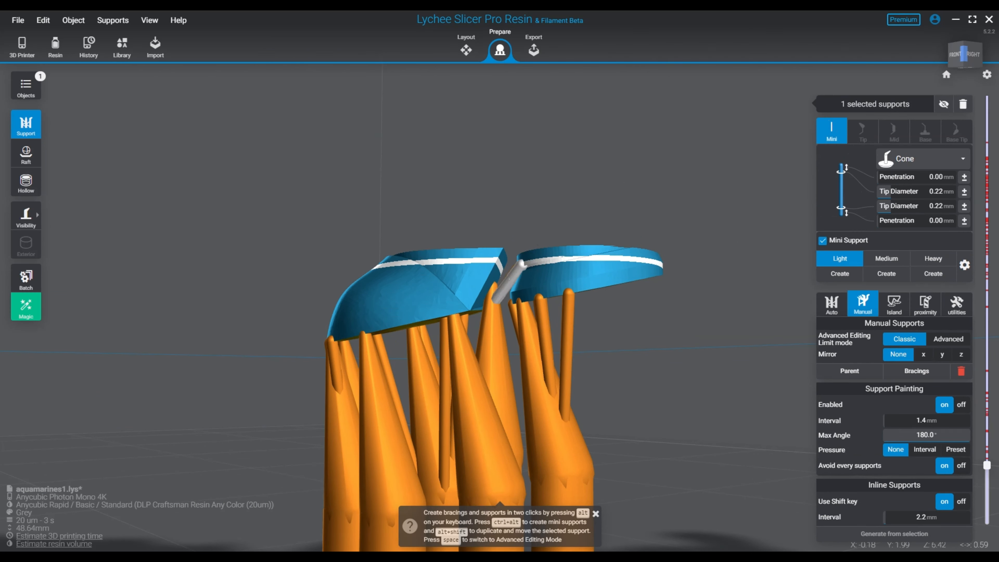
{"action": "mouse_move", "coordinate": [563, 276]}
{"action": "right_mouse_down"}
{"action": "mouse_move", "coordinate": [606, 319]}
{"action": "mouse_move", "coordinate": [566, 319]}
{"action": "mouse_move", "coordinate": [551, 264]}
{"action": "right_mouse_up"}
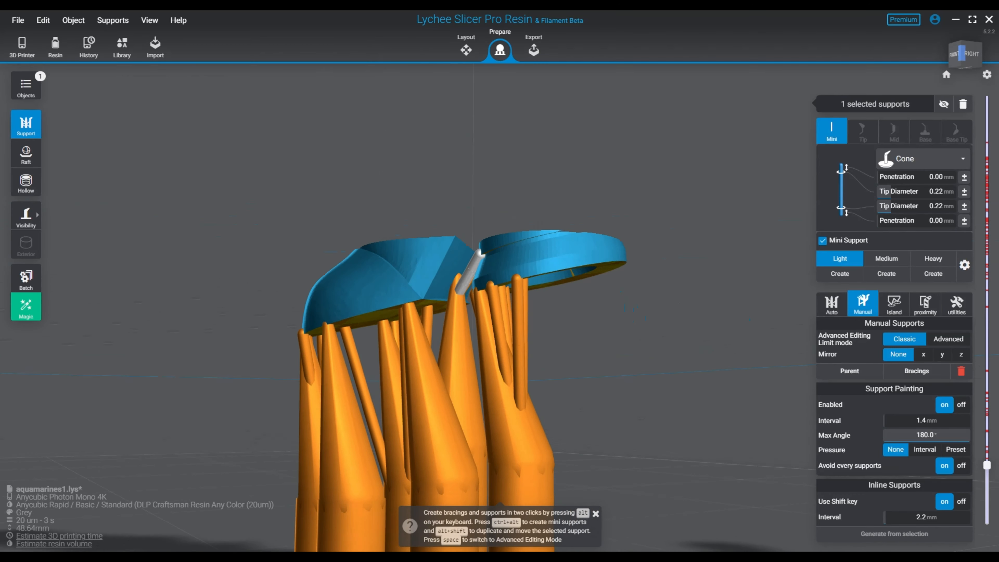
{"action": "right_click_drag", "start_coordinate": [558, 331], "coordinate": [592, 355]}
{"action": "scroll", "coordinate": [503, 348], "scroll_direction": "up", "scroll_amount": 2}
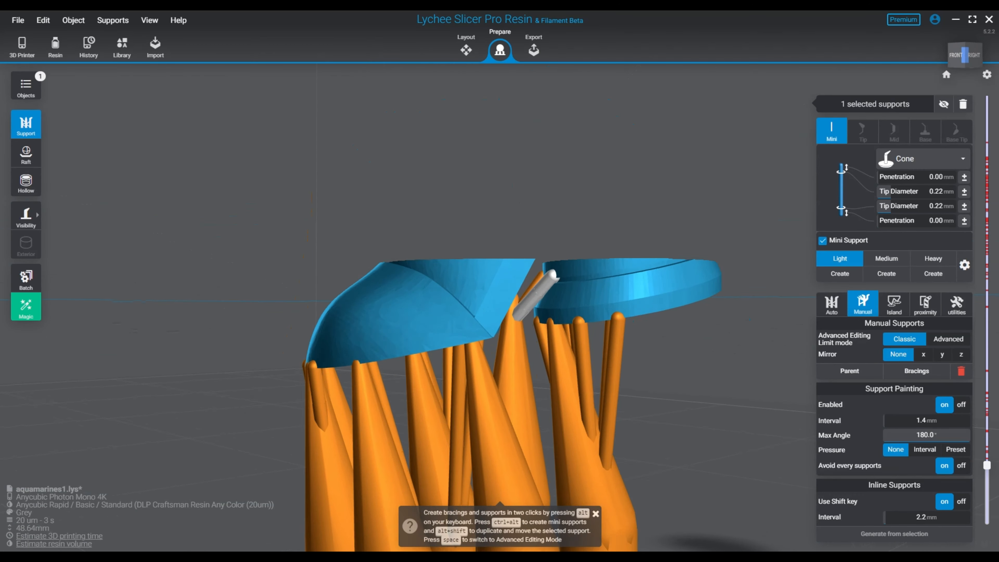
{"action": "scroll", "coordinate": [535, 299], "scroll_direction": "up", "scroll_amount": 6}
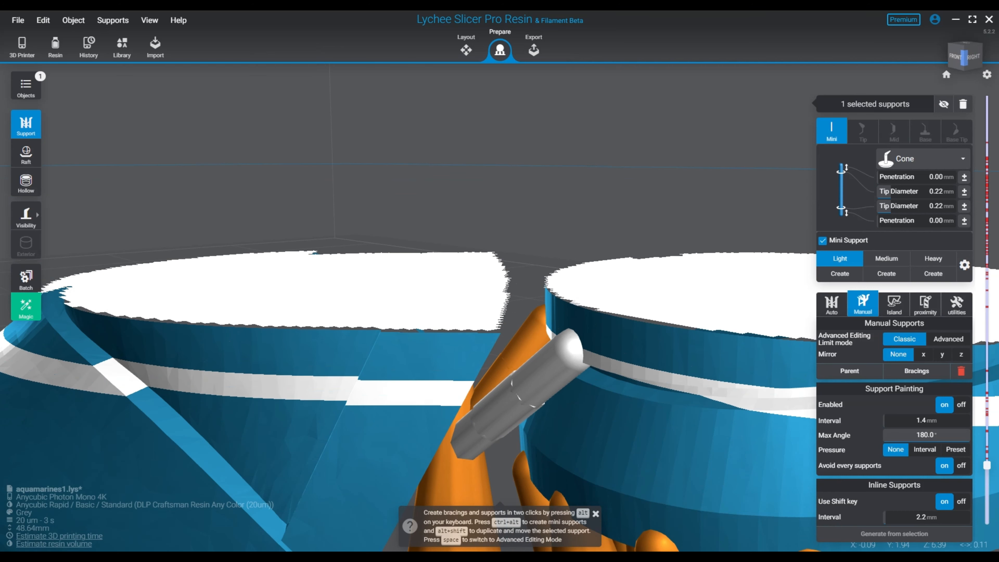
{"action": "key", "text": "Escape"}
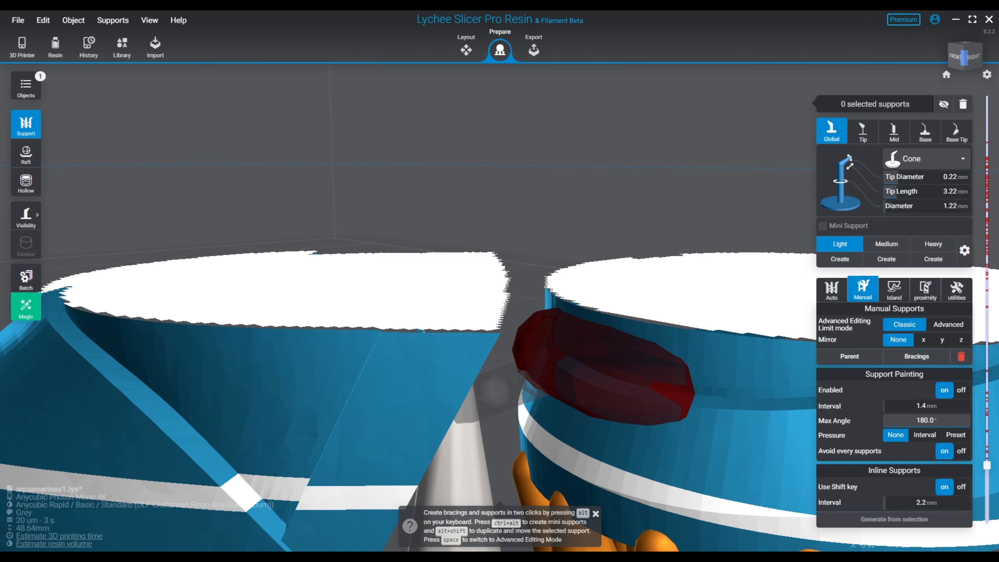
Attach mini supports from the gap support to the island along the disc's edge.
{"action": "left_click", "coordinate": [545, 343], "text": "ctrl+alt"}
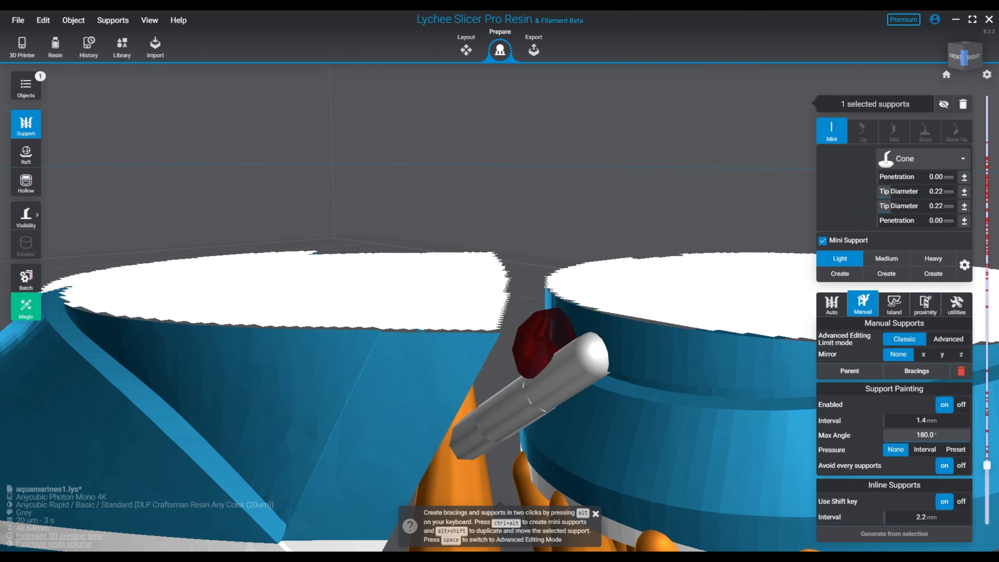
{"action": "right_click_drag", "start_coordinate": [545, 343], "coordinate": [432, 323]}
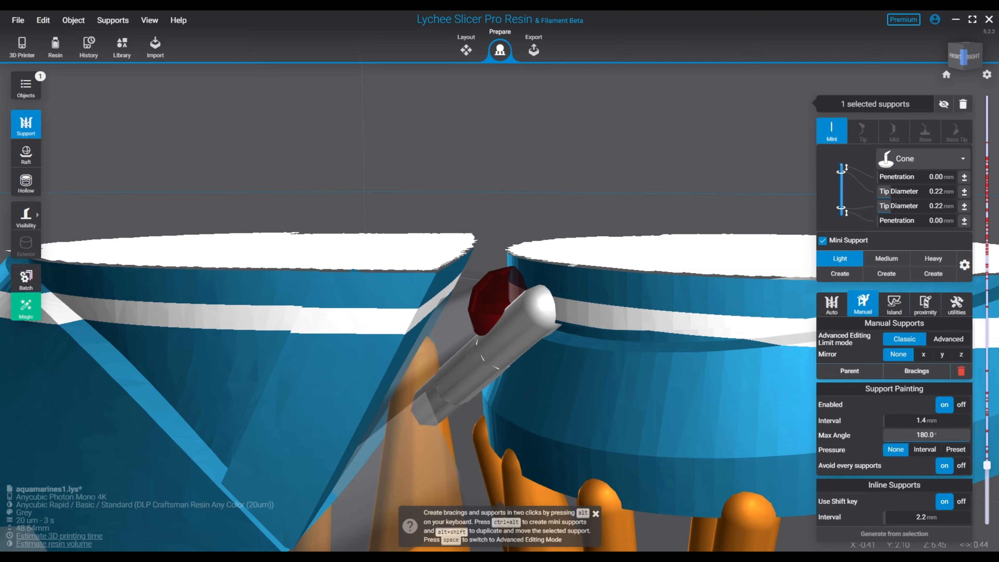
{"action": "right_click_drag", "start_coordinate": [551, 354], "coordinate": [528, 299]}
{"action": "scroll", "coordinate": [500, 275], "scroll_direction": "down", "scroll_amount": 10}
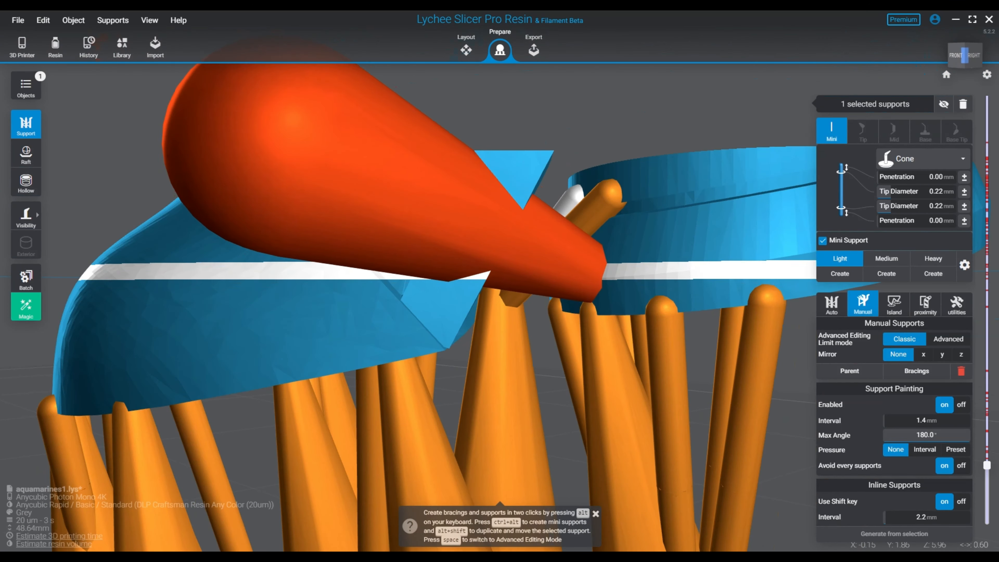
{"action": "right_click_drag", "start_coordinate": [499, 299], "coordinate": [492, 362]}
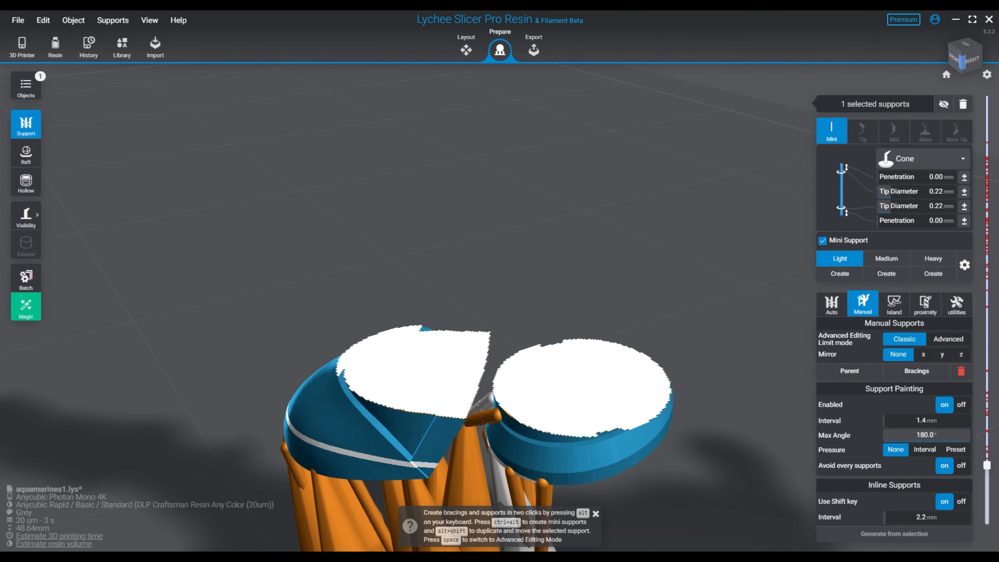
{"action": "scroll", "coordinate": [484, 404], "scroll_direction": "up", "scroll_amount": 4}
{"action": "middle_click_drag", "start_coordinate": [545, 433], "coordinate": [553, 250]}
{"action": "mouse_move", "coordinate": [550, 252]}
{"action": "right_mouse_down"}
{"action": "mouse_move", "coordinate": [551, 174]}
{"action": "mouse_move", "coordinate": [551, 255]}
{"action": "right_mouse_up"}
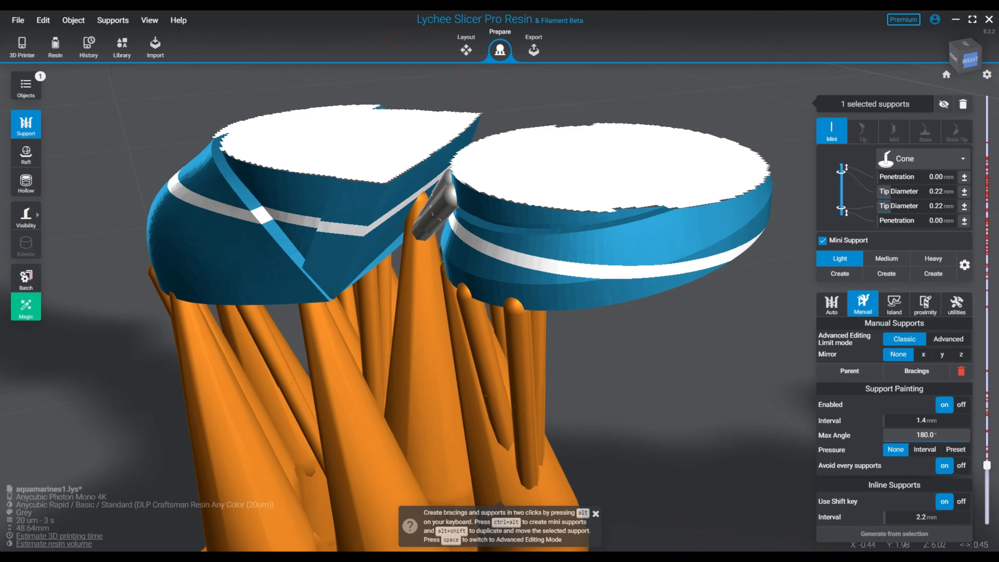
{"action": "left_click", "coordinate": [435, 213]}
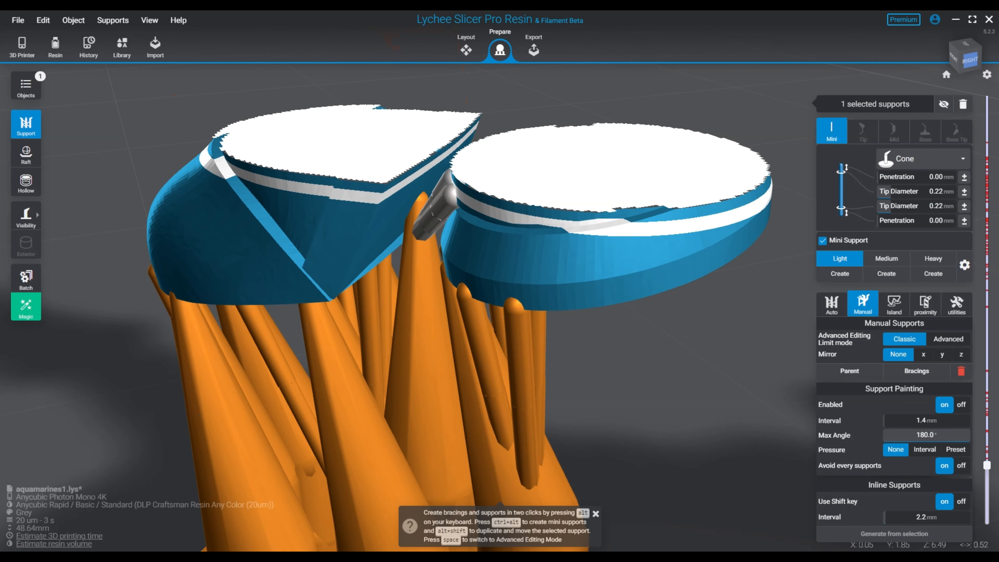
Place a light support under the body's outer corner that faces the disc.
{"action": "right_click_drag", "start_coordinate": [551, 262], "coordinate": [317, 242]}
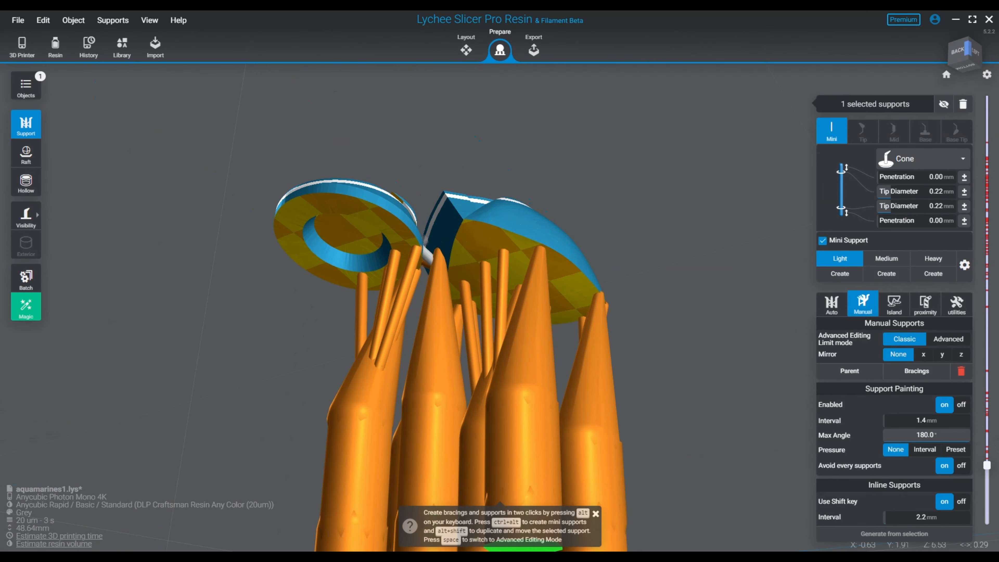
{"action": "right_click_drag", "start_coordinate": [436, 256], "coordinate": [502, 215]}
{"action": "scroll", "coordinate": [551, 354], "scroll_direction": "down", "scroll_amount": 6}
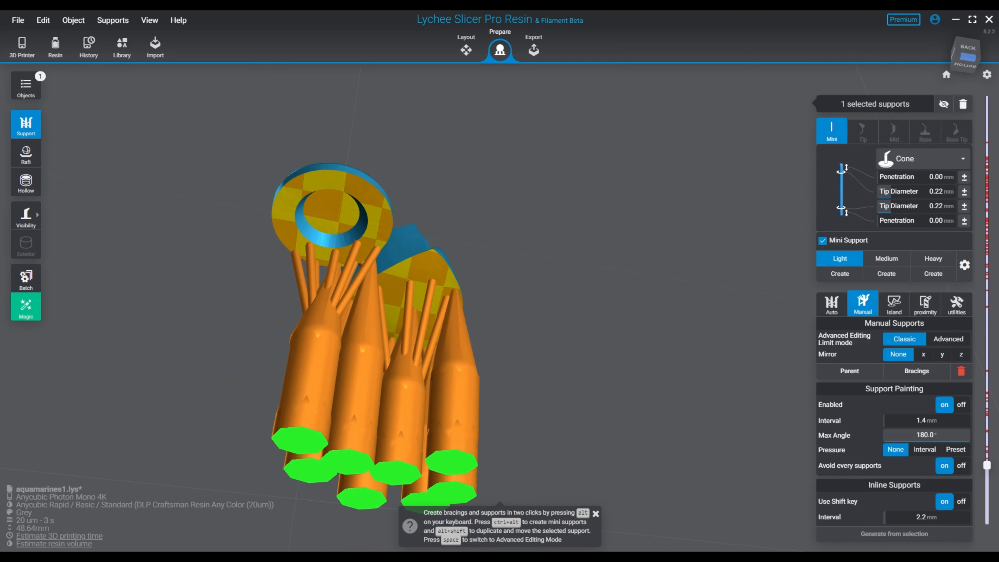
{"action": "right_click_drag", "start_coordinate": [575, 307], "coordinate": [507, 350]}
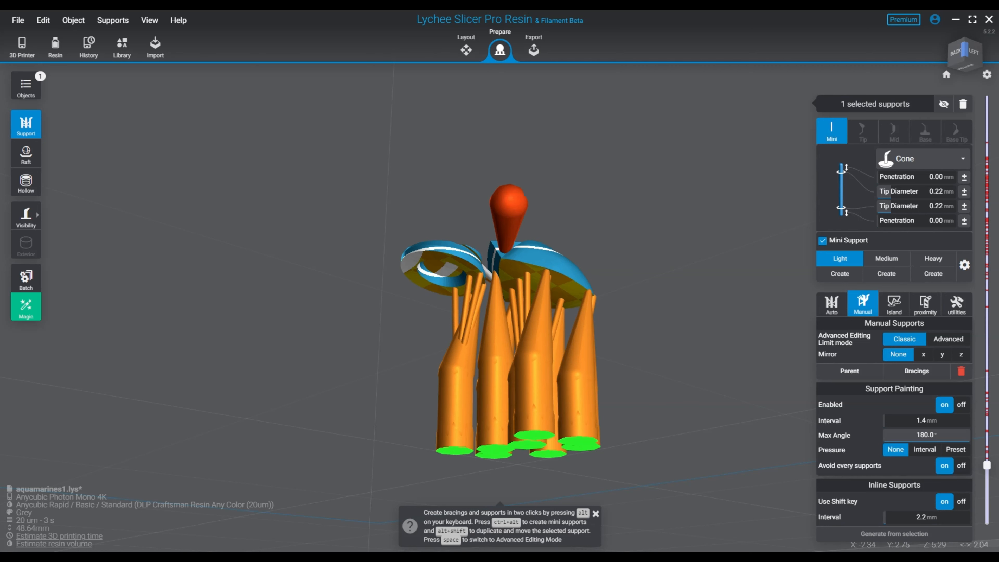
{"action": "left_click", "coordinate": [506, 263]}
{"action": "right_click_drag", "start_coordinate": [506, 263], "coordinate": [643, 148]}
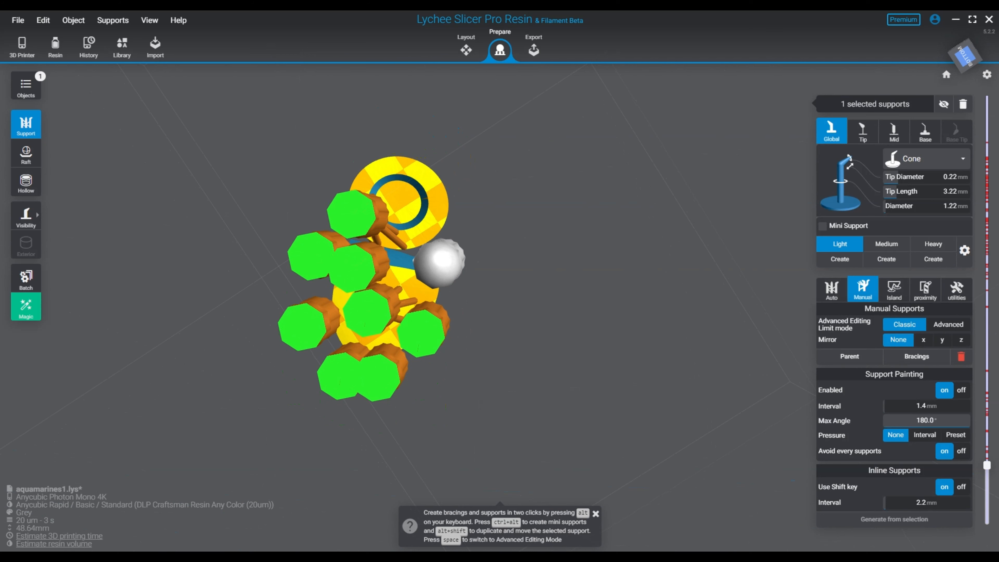
Place four light supports around the underside of the disc's rim, spaced along its unsupported side and far edge.
{"action": "left_click", "coordinate": [419, 214]}
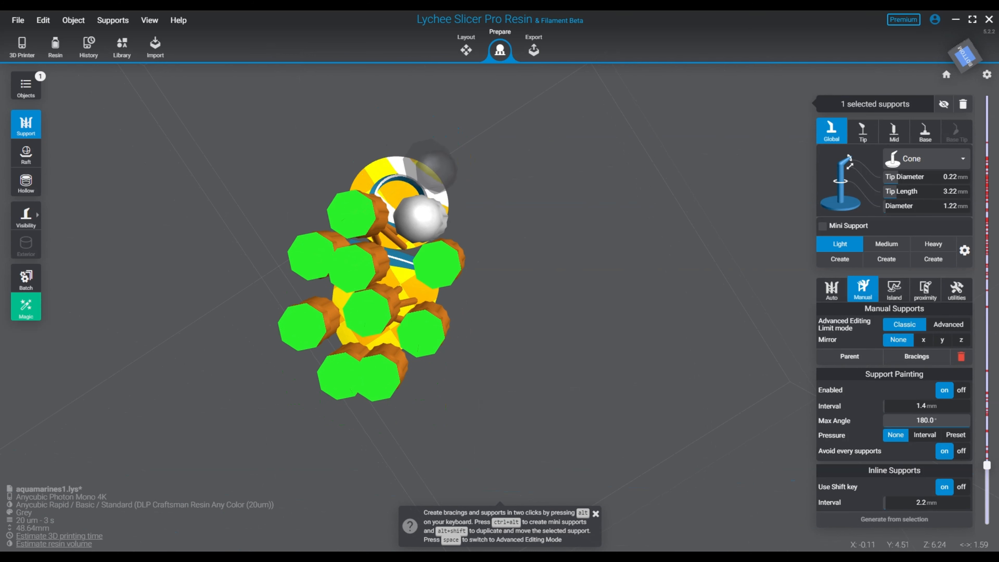
{"action": "left_click", "coordinate": [432, 160]}
{"action": "left_click", "coordinate": [372, 163]}
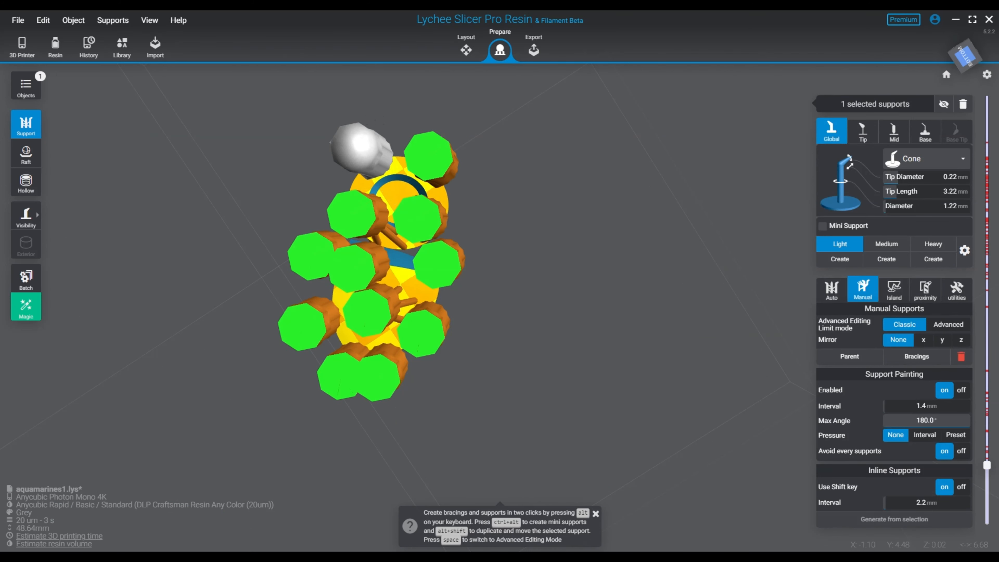
{"action": "right_click_drag", "start_coordinate": [372, 164], "coordinate": [405, 272]}
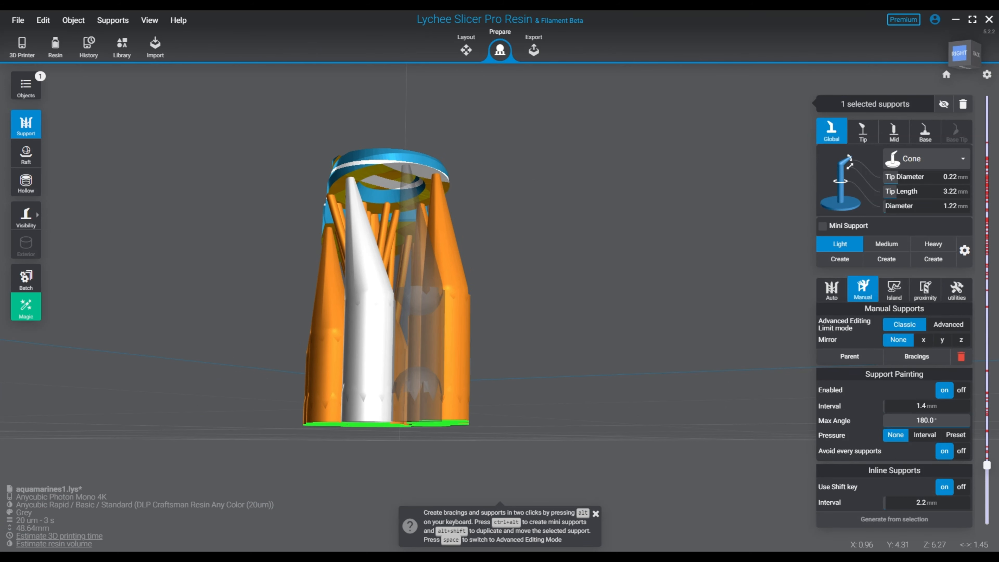
{"action": "left_click", "coordinate": [400, 166]}
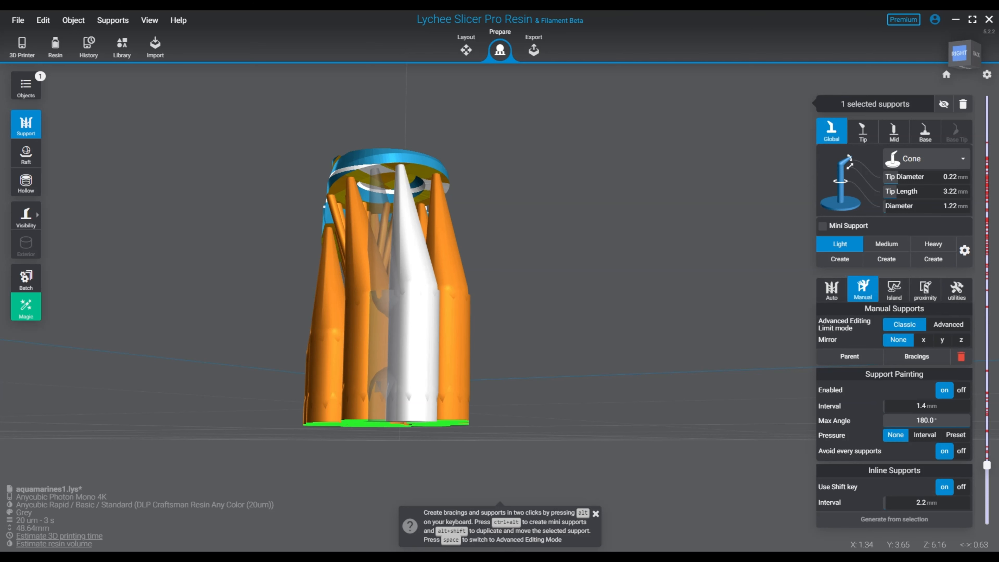
Branch mini supports from the disc's new light supports to its underside, filling the spaces between their tips.
{"action": "left_click", "coordinate": [376, 171]}
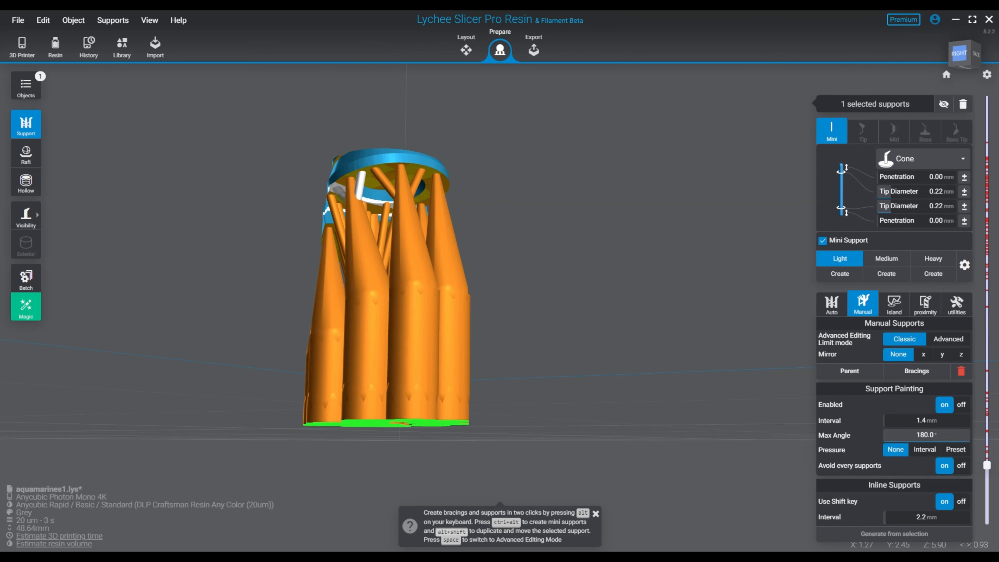
{"action": "right_click_drag", "start_coordinate": [452, 314], "coordinate": [321, 295]}
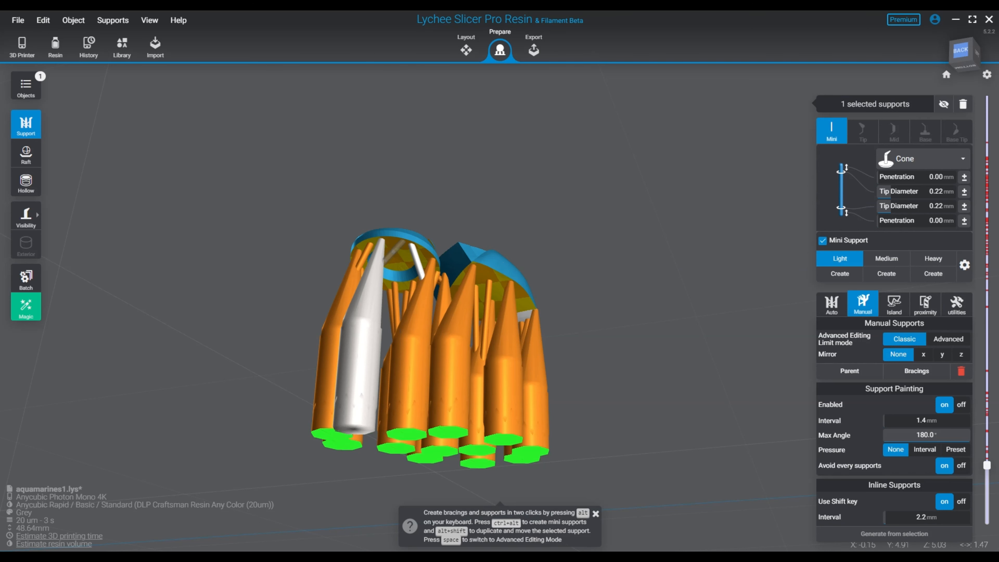
{"action": "right_click_drag", "start_coordinate": [387, 275], "coordinate": [424, 217]}
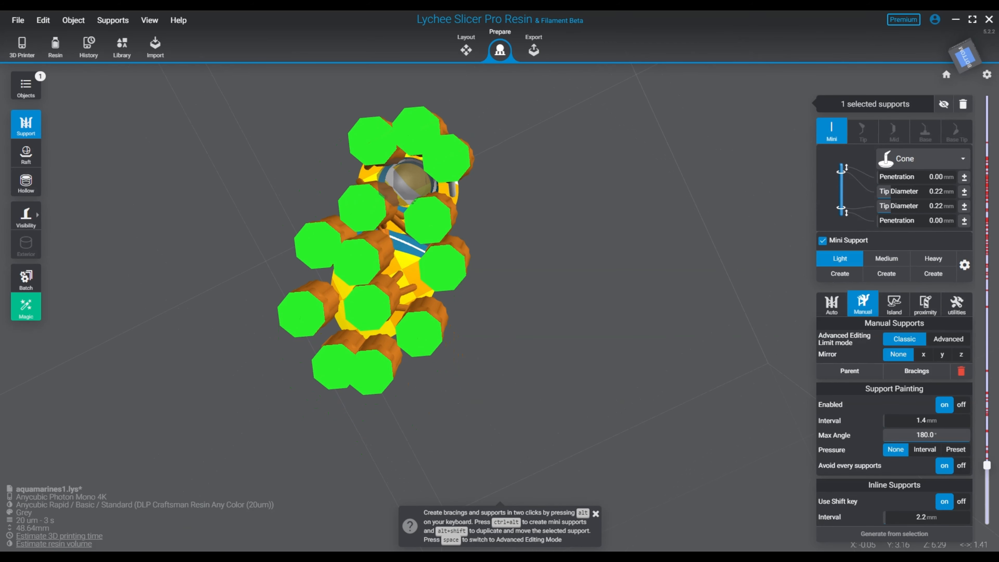
{"action": "key", "text": "Escape"}
Select all the supports placed so far and inspect them from above and from the front.
{"action": "right_click_drag", "start_coordinate": [409, 177], "coordinate": [577, 236]}
{"action": "left_click_drag", "start_coordinate": [458, 239], "coordinate": [693, 413]}
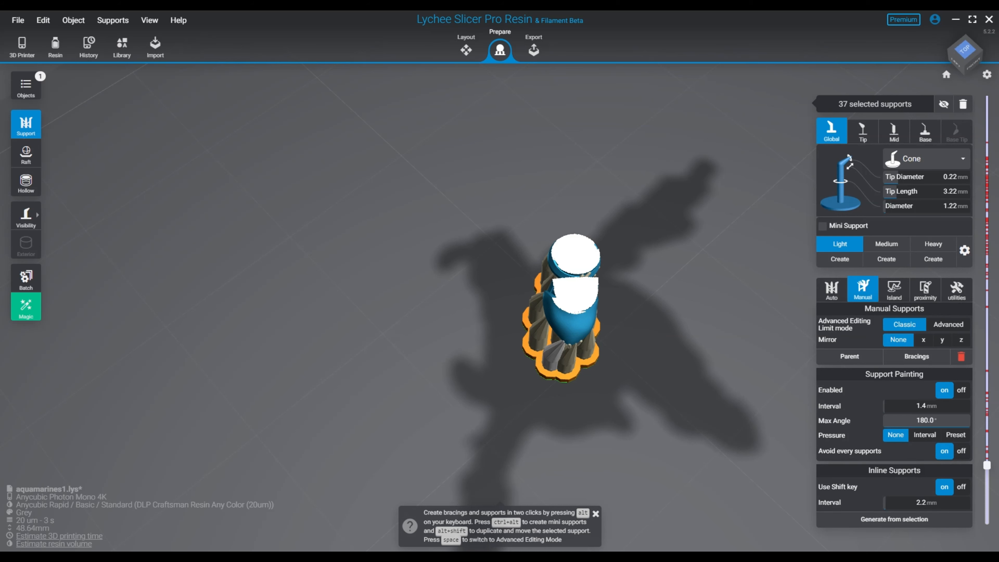
{"action": "right_click_drag", "start_coordinate": [645, 444], "coordinate": [547, 347]}
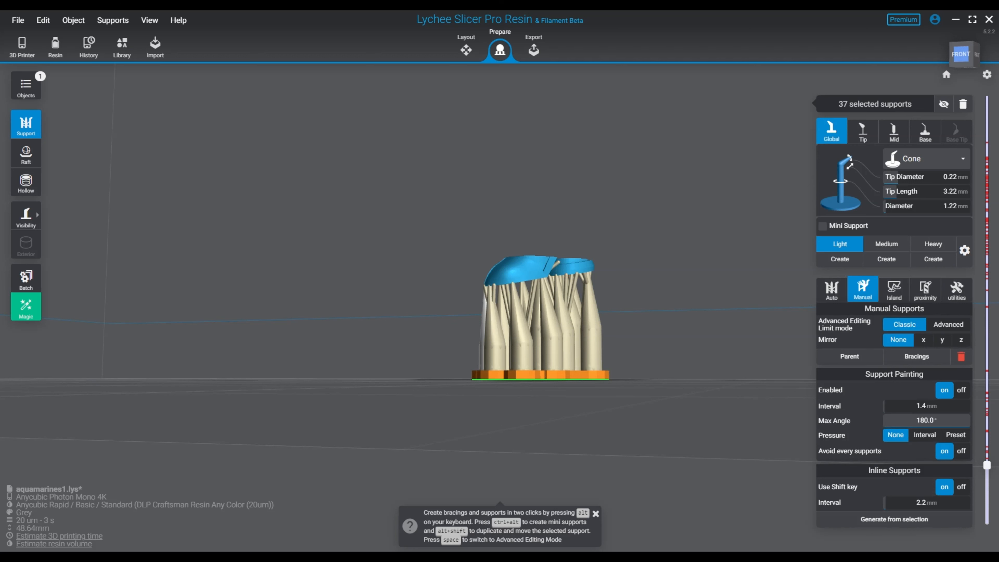
{"action": "right_click_drag", "start_coordinate": [408, 315], "coordinate": [399, 348]}
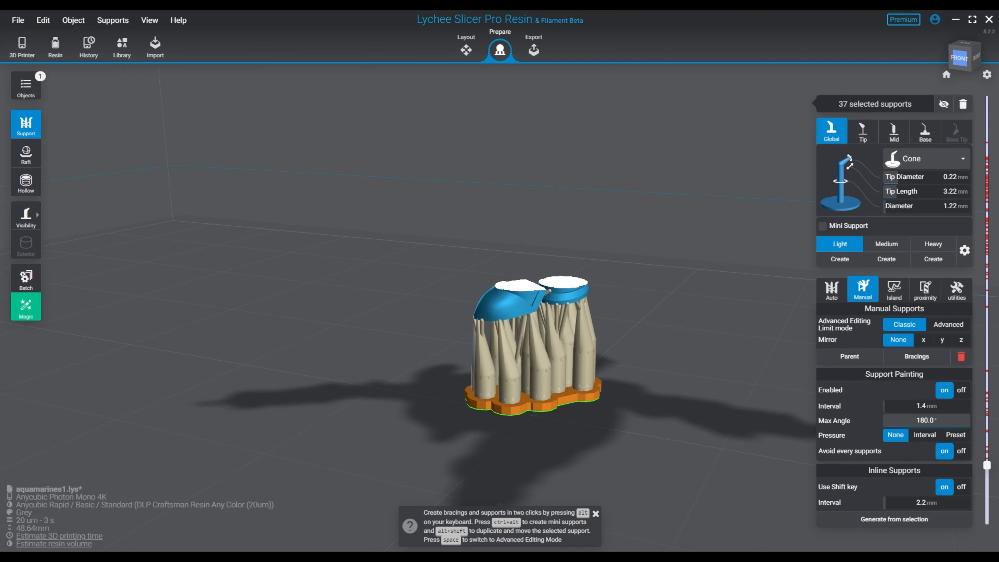
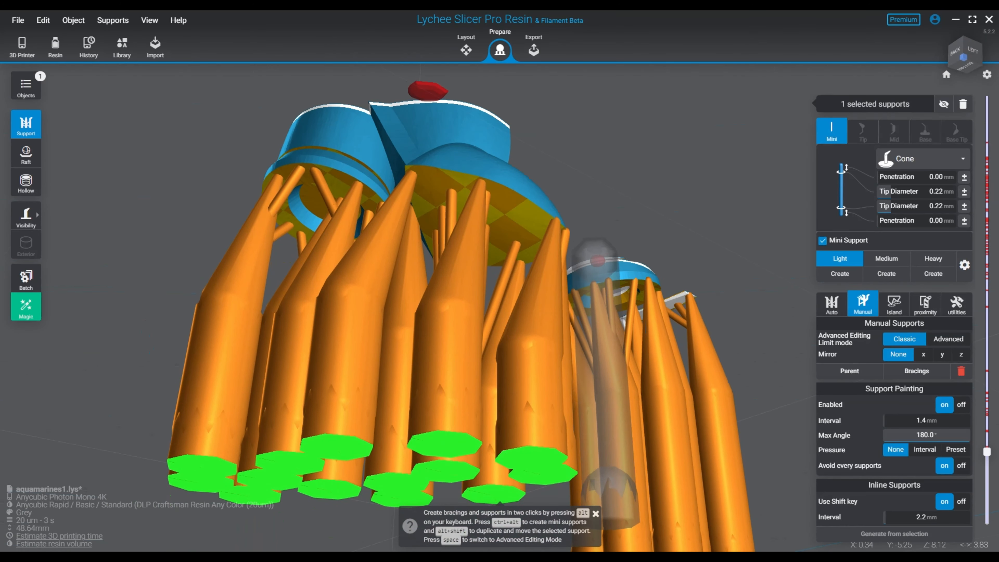
Place one light support under the higher foot's heel disc and one under the new island above the lower foot.
{"action": "left_click", "coordinate": [550, 272]}
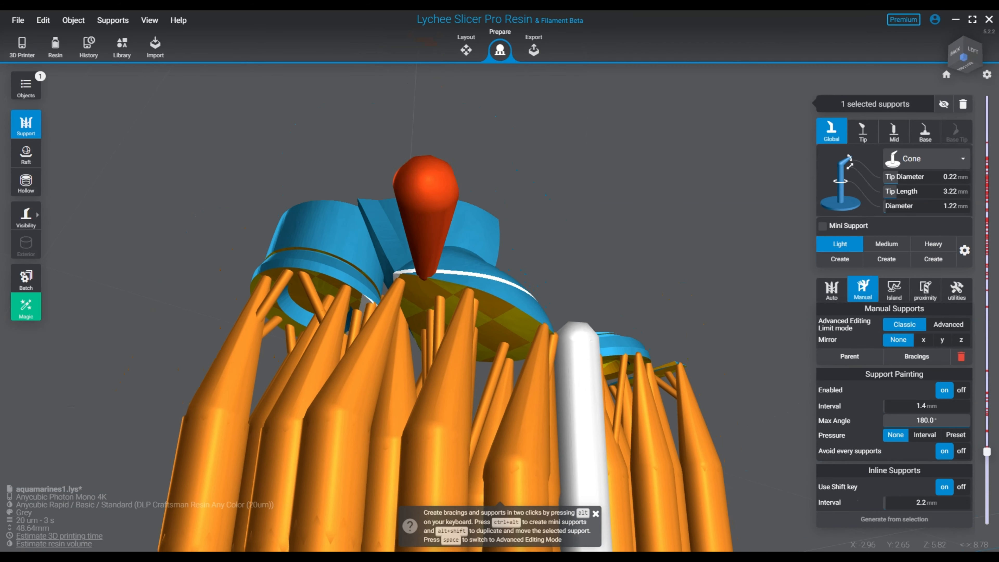
{"action": "left_click_drag", "start_coordinate": [987, 452], "coordinate": [986, 444]}
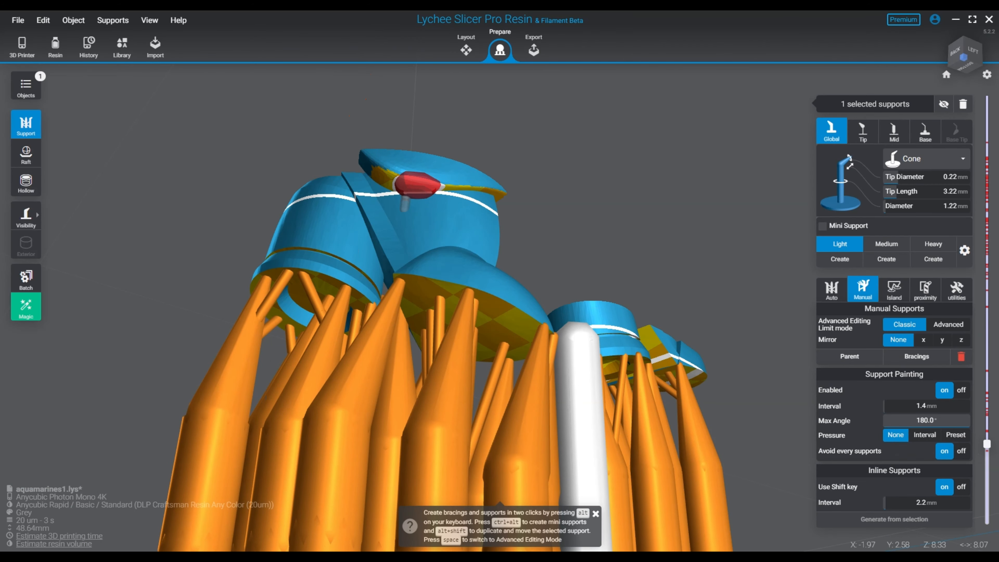
{"action": "left_click", "coordinate": [418, 185]}
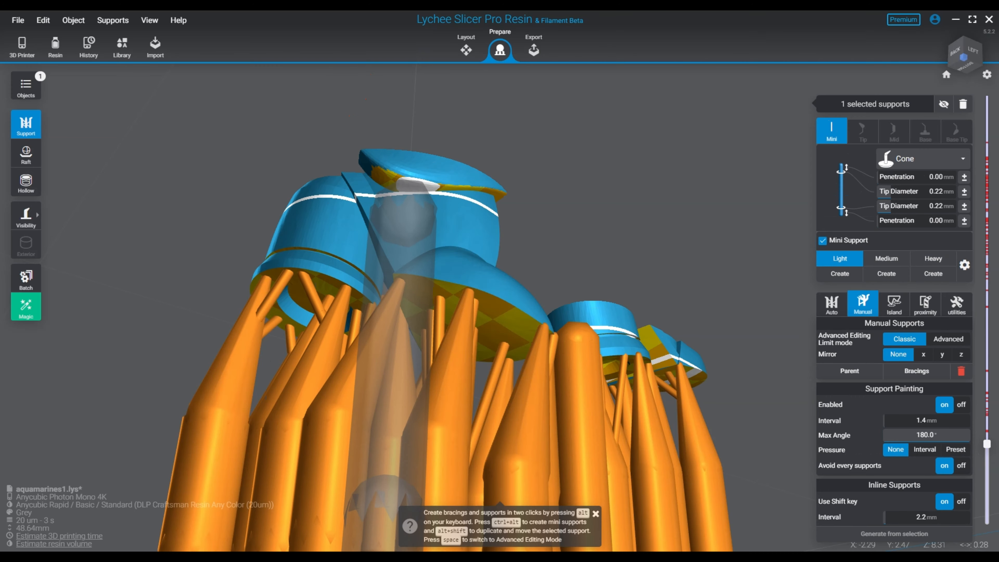
Delete the stray mini support below that island and branch mini supports beside the tip of its light support.
{"action": "left_click", "coordinate": [413, 185]}
{"action": "right_click_drag", "start_coordinate": [413, 185], "coordinate": [582, 343]}
{"action": "left_click", "coordinate": [525, 371]}
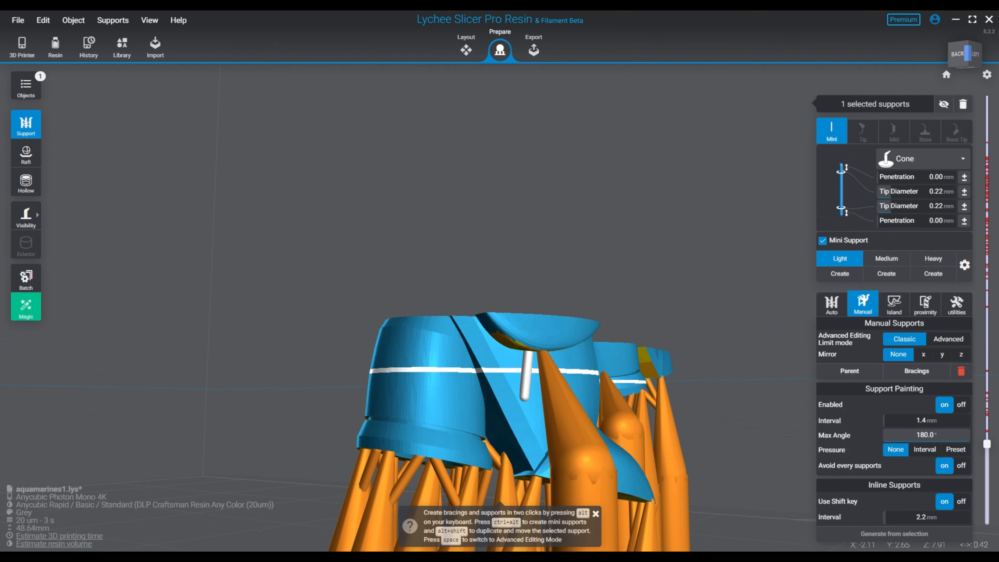
{"action": "key", "text": "Delete"}
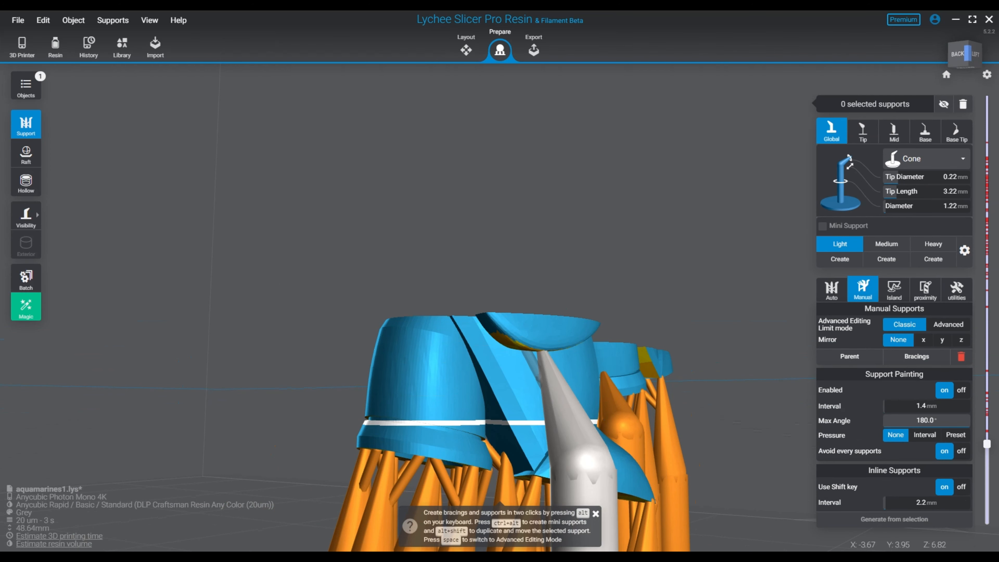
{"action": "left_click", "coordinate": [558, 423], "text": "ctrl+alt"}
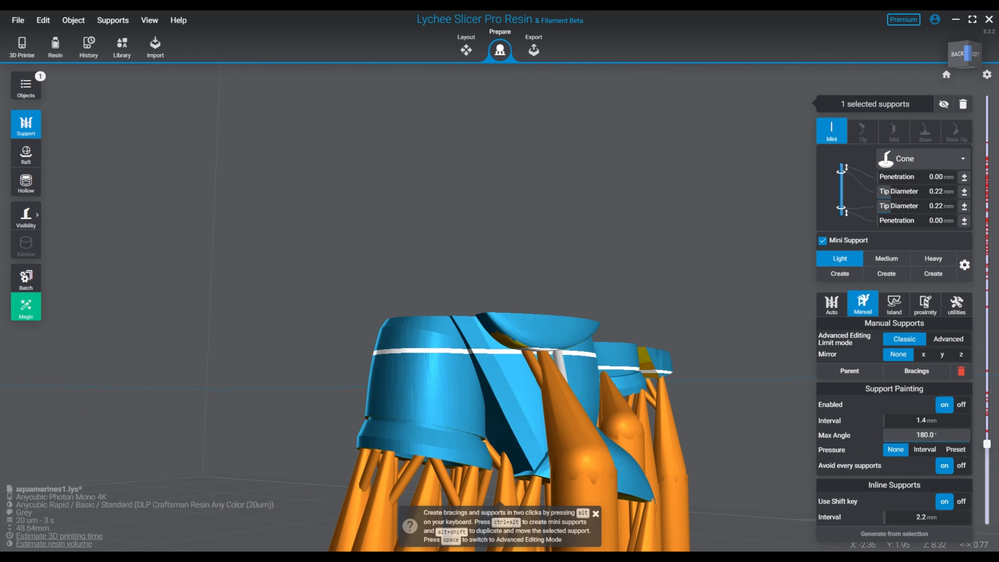
Place two light supports under the island on the opposite side of the lower foot's leg and branch mini supports between their tips.
{"action": "right_click_drag", "start_coordinate": [559, 393], "coordinate": [244, 256]}
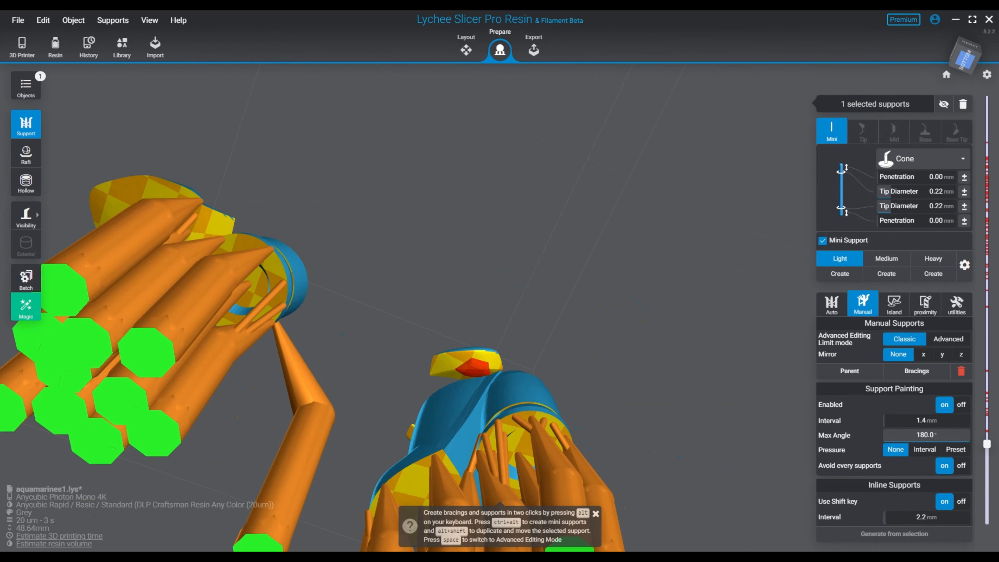
{"action": "left_click", "coordinate": [476, 364]}
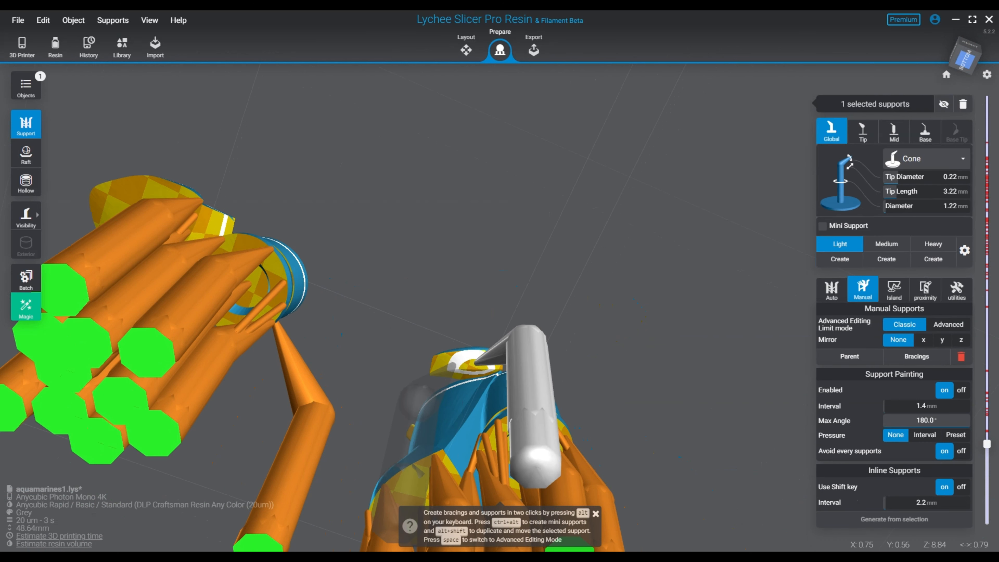
{"action": "left_click", "coordinate": [457, 360]}
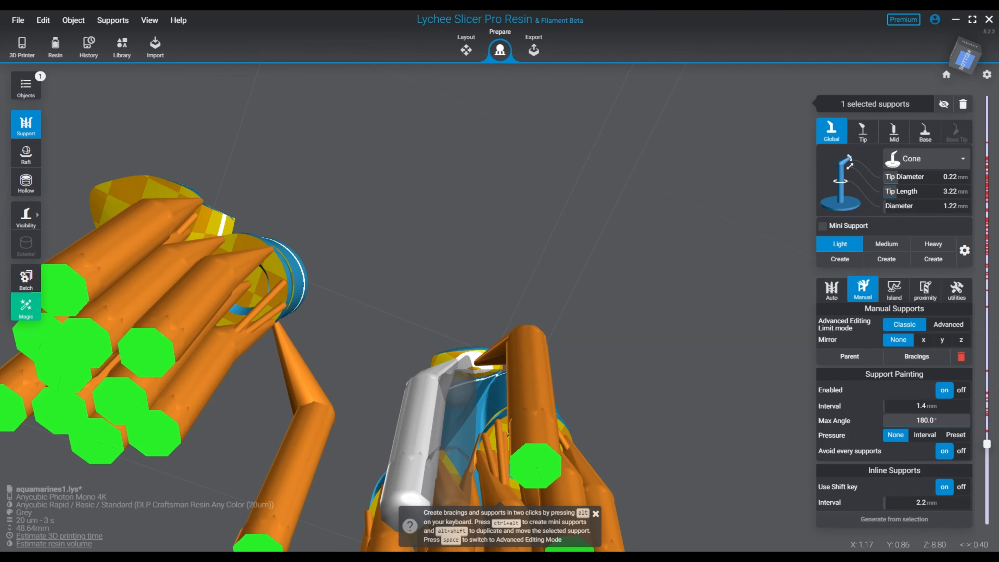
{"action": "left_click", "coordinate": [469, 358]}
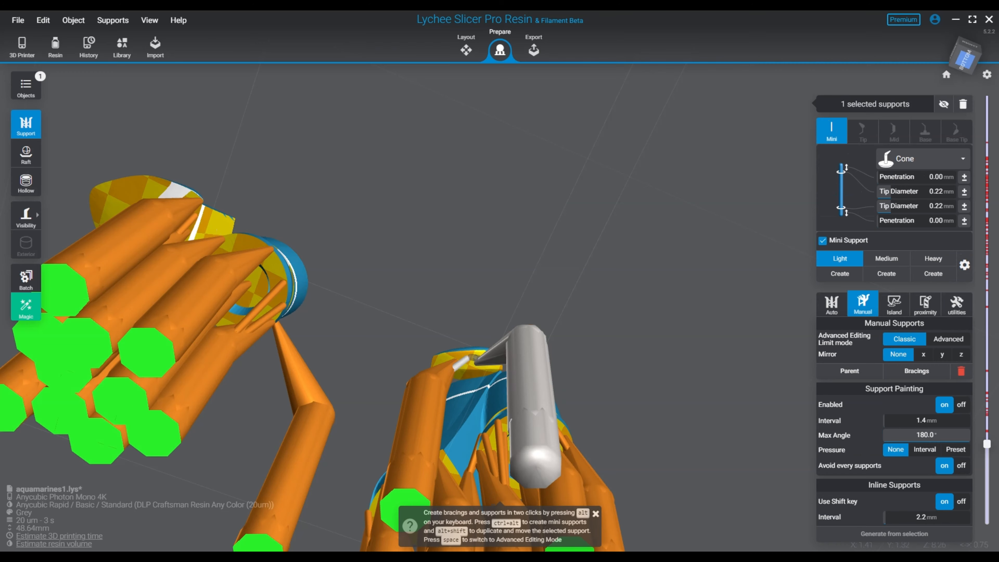
{"action": "right_click_drag", "start_coordinate": [475, 358], "coordinate": [626, 413]}
{"action": "key", "text": "Escape"}
{"action": "right_click_drag", "start_coordinate": [527, 385], "coordinate": [606, 349]}
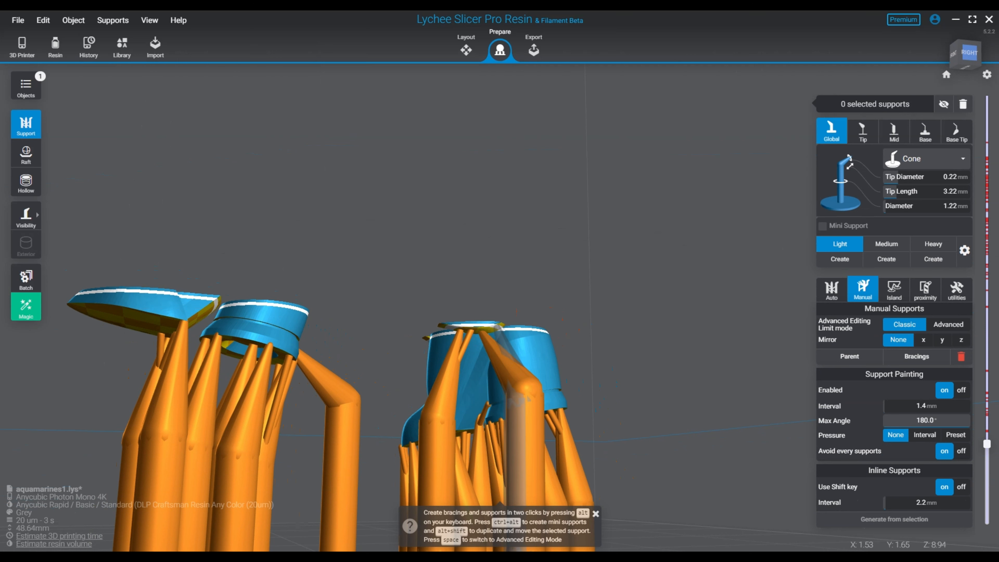
{"action": "right_click_drag", "start_coordinate": [500, 343], "coordinate": [527, 327]}
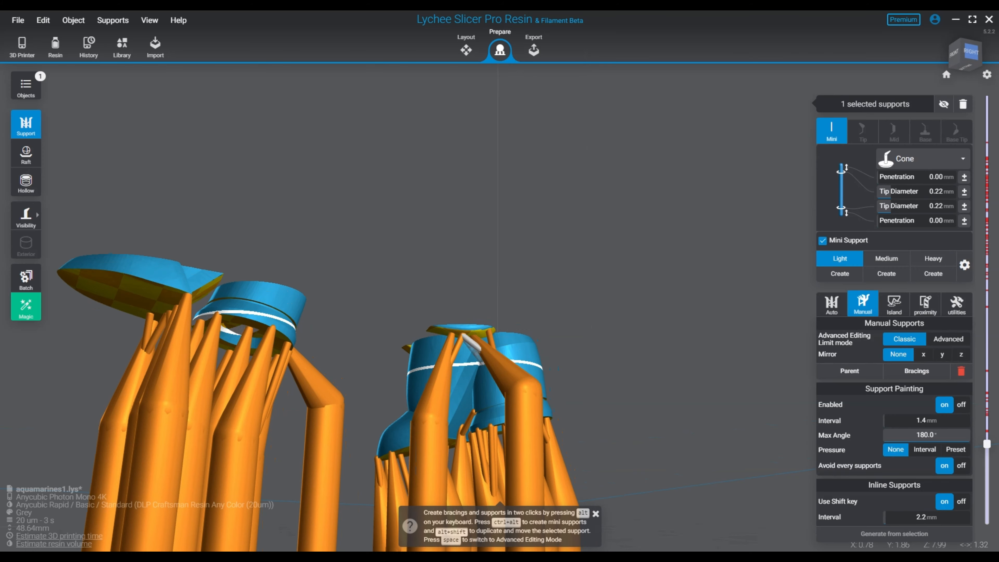
Place light supports spaced around the outer underside of the higher foot's sole.
{"action": "right_click_drag", "start_coordinate": [499, 342], "coordinate": [458, 371]}
{"action": "scroll", "coordinate": [460, 384], "scroll_direction": "up", "scroll_amount": 5}
{"action": "left_click", "coordinate": [415, 287]}
{"action": "left_click", "coordinate": [439, 259]}
{"action": "left_click", "coordinate": [463, 244]}
{"action": "left_click", "coordinate": [501, 268]}
{"action": "right_click_drag", "start_coordinate": [501, 268], "coordinate": [397, 217]}
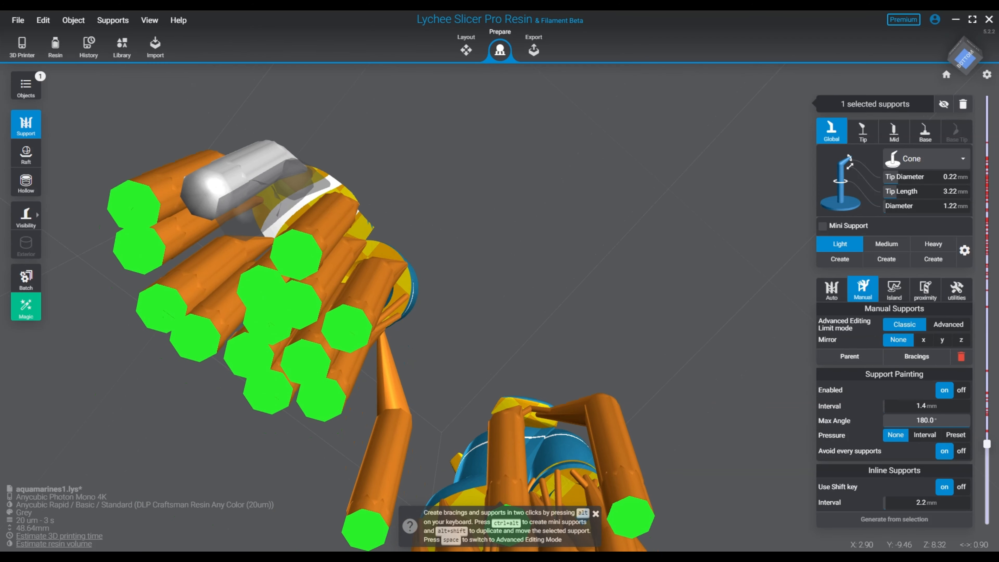
{"action": "left_click", "coordinate": [328, 184]}
Branch mini supports from the sole's new light supports to its underside and from a neighbouring support to the heel disc.
{"action": "right_click_drag", "start_coordinate": [328, 183], "coordinate": [409, 300]}
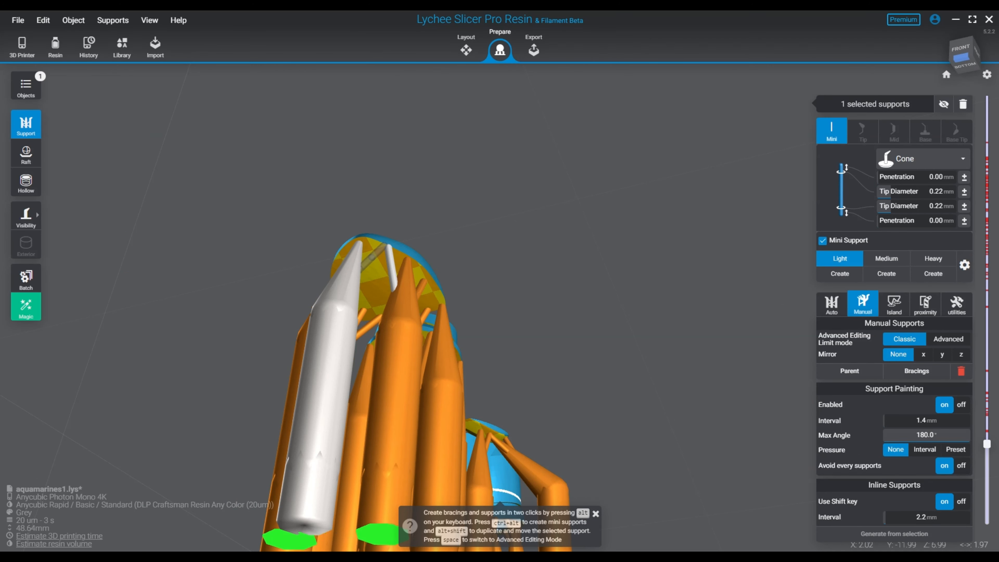
{"action": "left_click", "coordinate": [962, 56]}
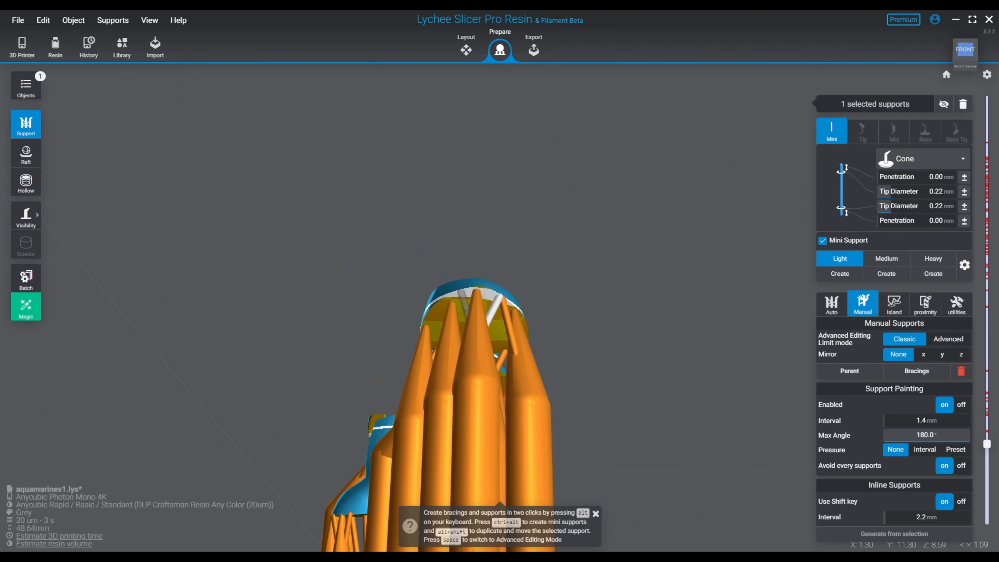
{"action": "right_click_drag", "start_coordinate": [461, 299], "coordinate": [531, 276]}
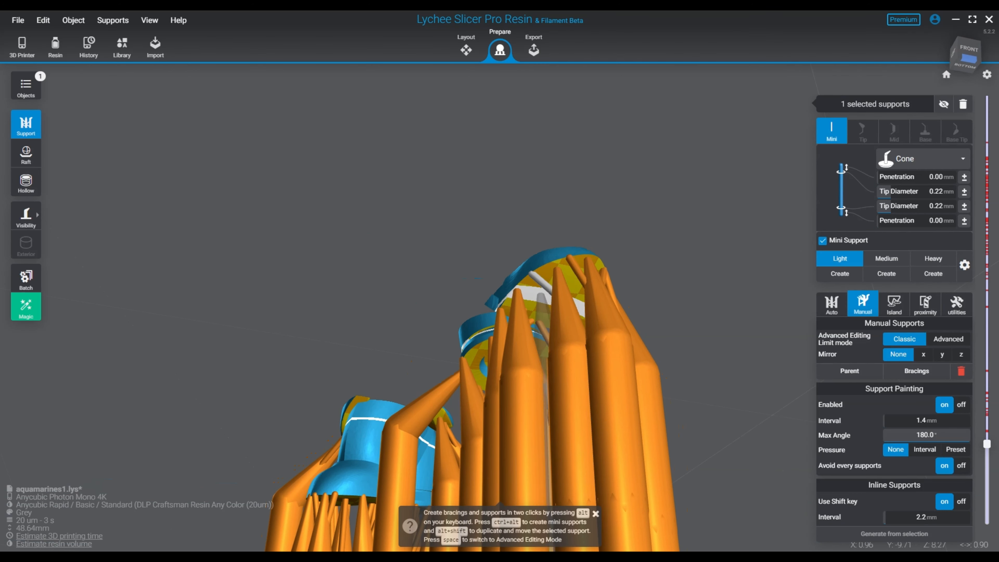
{"action": "right_click_drag", "start_coordinate": [531, 366], "coordinate": [606, 358]}
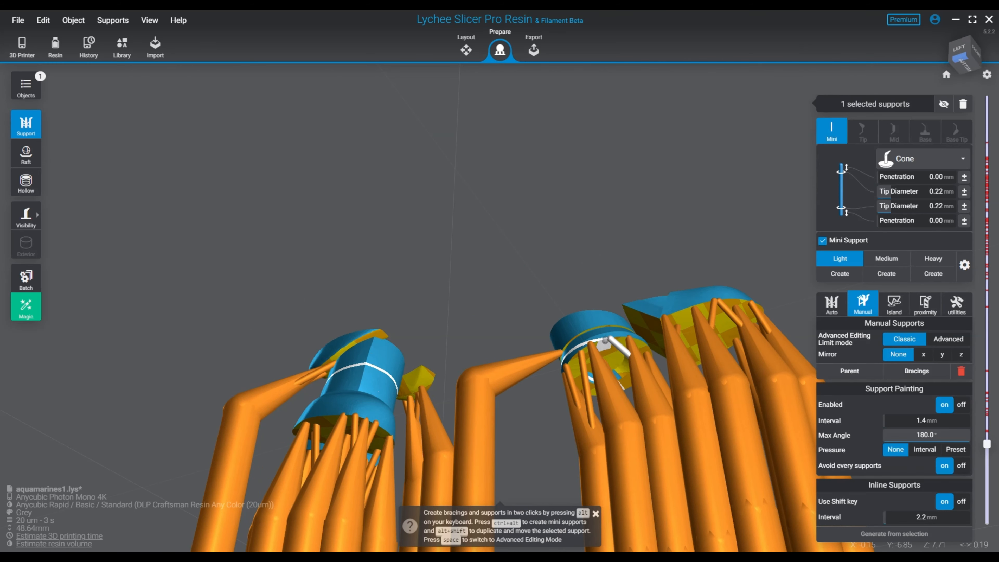
Place a light support under the middle of the higher foot's sole and branch mini supports from it to the surrounding underside.
{"action": "right_click_drag", "start_coordinate": [685, 370], "coordinate": [389, 341]}
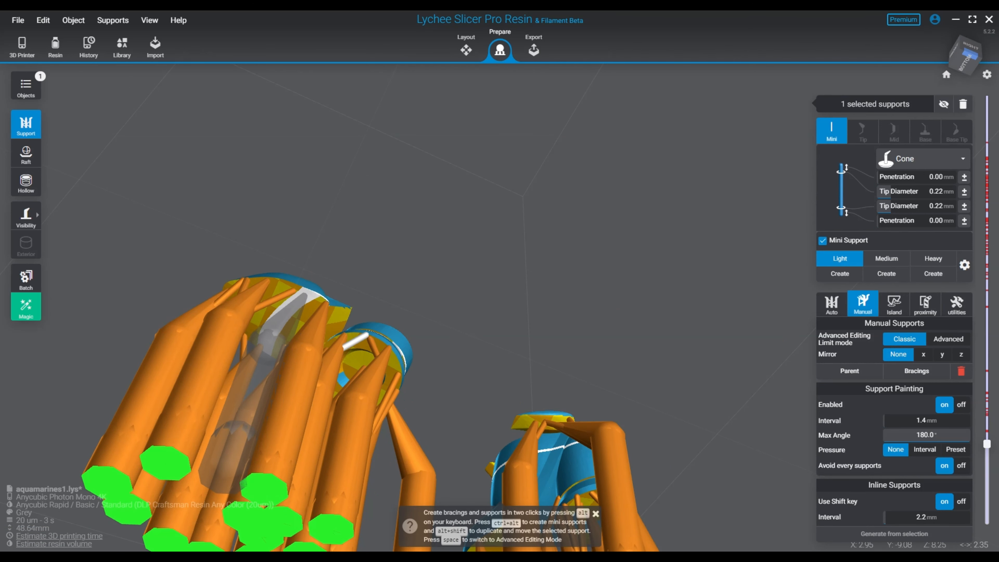
{"action": "left_click", "coordinate": [284, 318]}
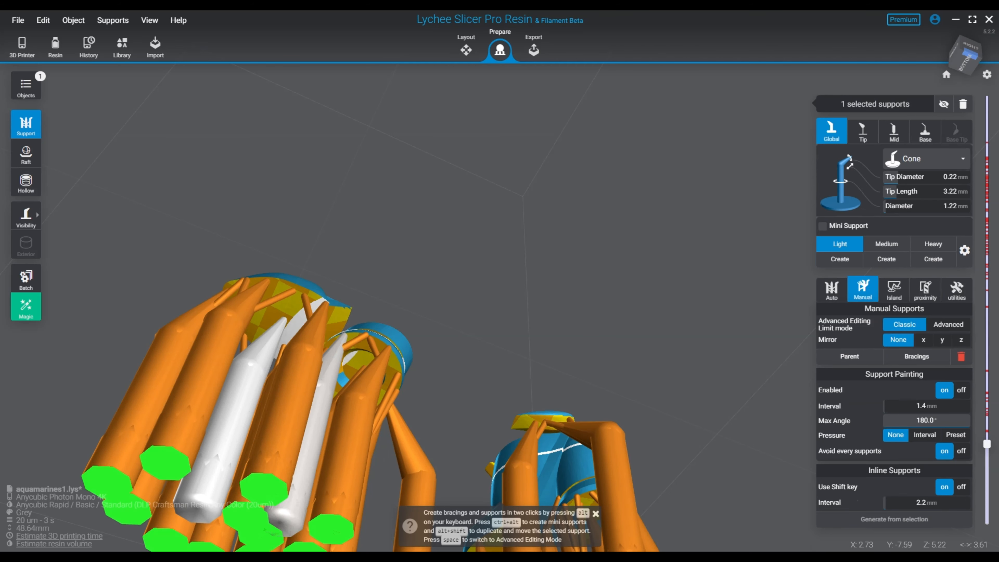
{"action": "right_click_drag", "start_coordinate": [284, 318], "coordinate": [417, 244]}
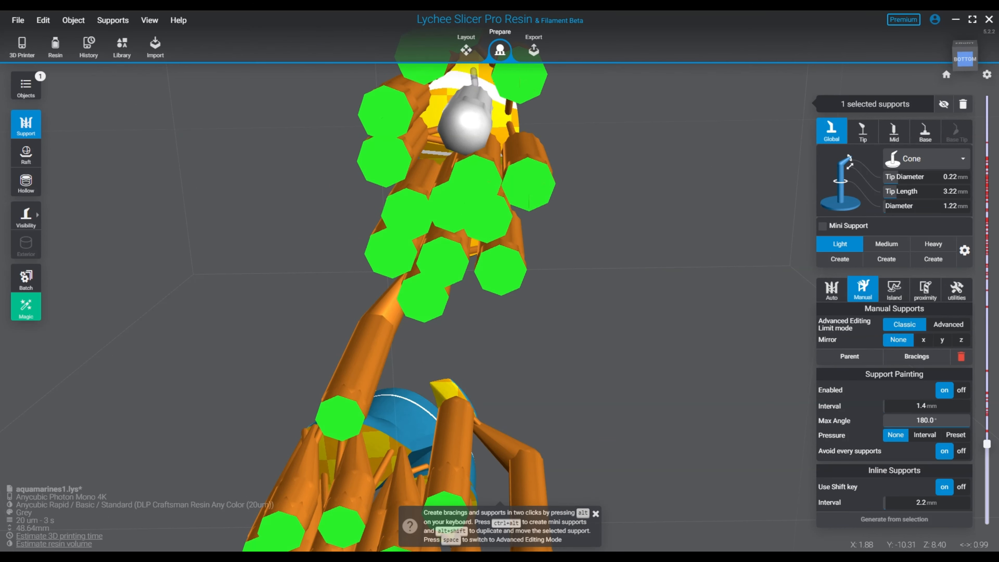
{"action": "left_click", "coordinate": [465, 122], "text": "ctrl+alt"}
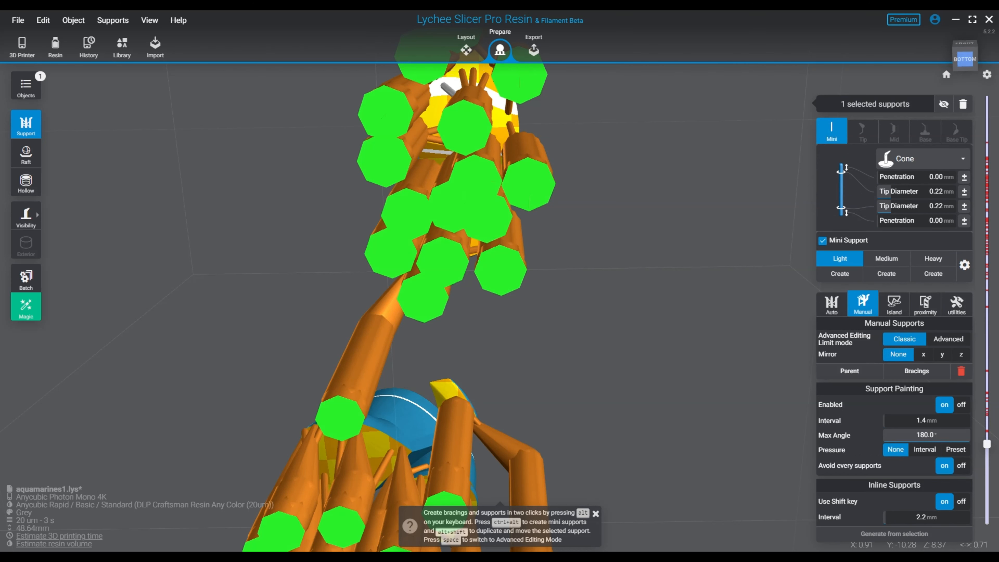
{"action": "right_click_drag", "start_coordinate": [519, 103], "coordinate": [526, 86]}
{"action": "left_click", "coordinate": [468, 88], "text": "ctrl+alt"}
Fill the remaining gaps under the higher foot's sole and beside its heel disc with mini supports.
{"action": "right_click_drag", "start_coordinate": [539, 77], "coordinate": [463, 123]}
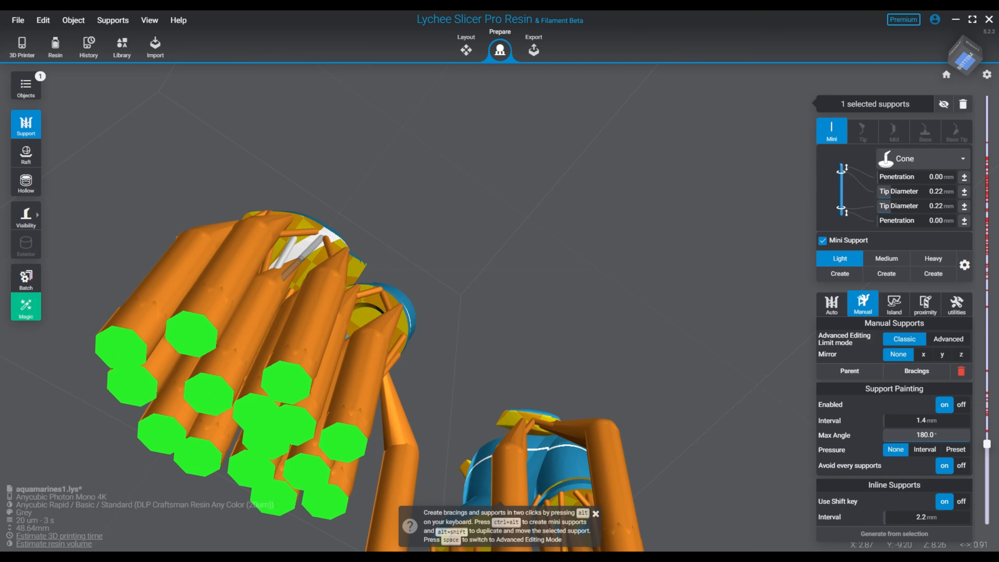
{"action": "right_click_drag", "start_coordinate": [355, 299], "coordinate": [390, 256]}
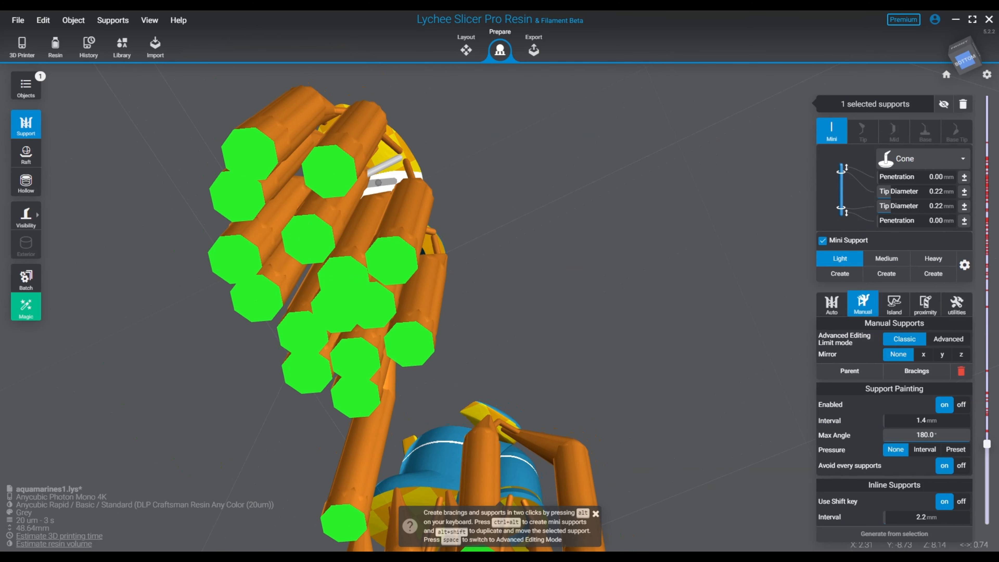
{"action": "right_click_drag", "start_coordinate": [390, 256], "coordinate": [323, 246]}
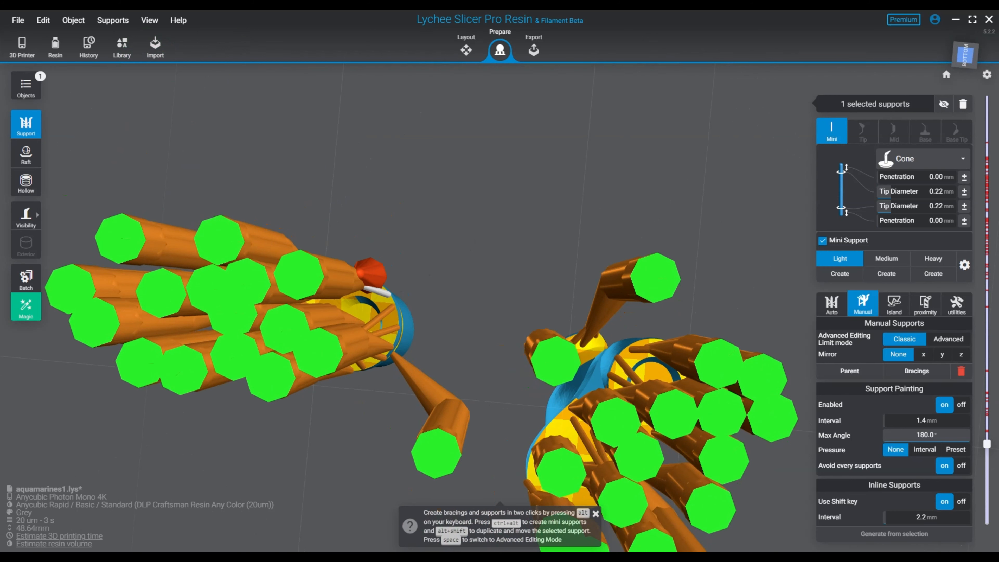
Raise the displayed layer to the small island above the higher foot and place light supports under it on opposite sides.
{"action": "right_click_drag", "start_coordinate": [312, 277], "coordinate": [685, 335]}
{"action": "left_click", "coordinate": [965, 55]}
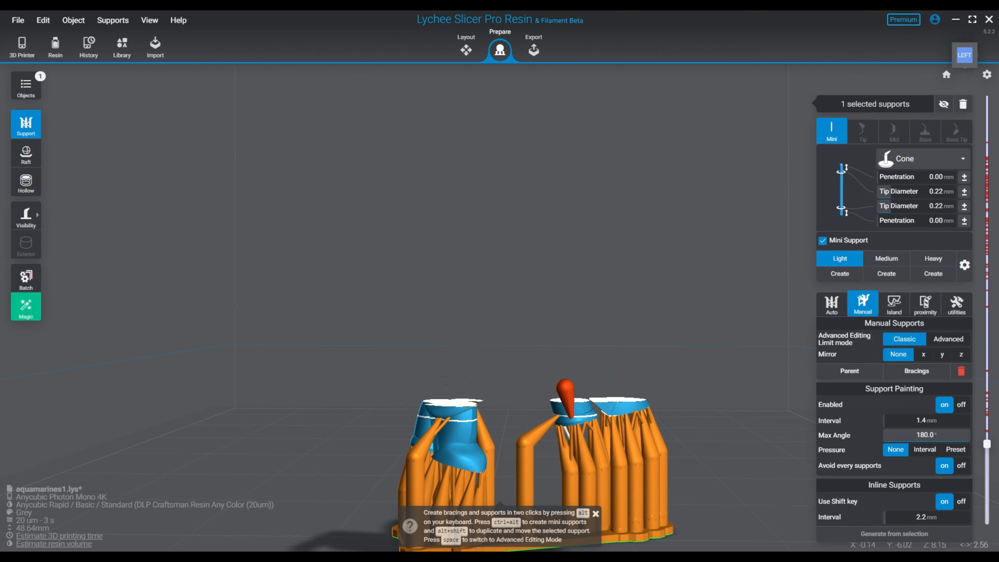
{"action": "mouse_move", "coordinate": [987, 444]}
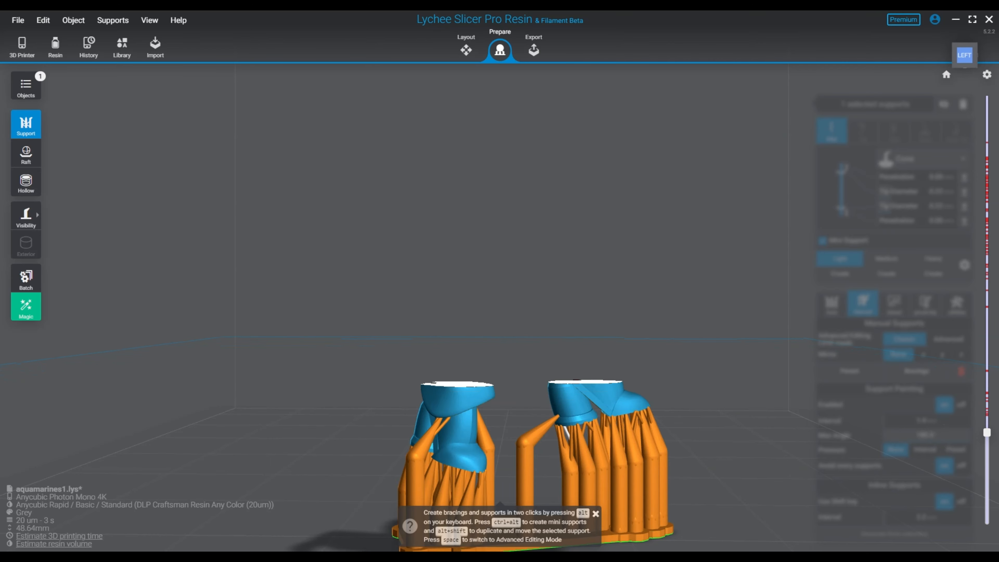
{"action": "left_click_drag", "start_coordinate": [987, 432], "coordinate": [987, 431]}
{"action": "right_click_drag", "start_coordinate": [601, 453], "coordinate": [594, 397]}
{"action": "scroll", "coordinate": [530, 346], "scroll_direction": "up", "scroll_amount": 3}
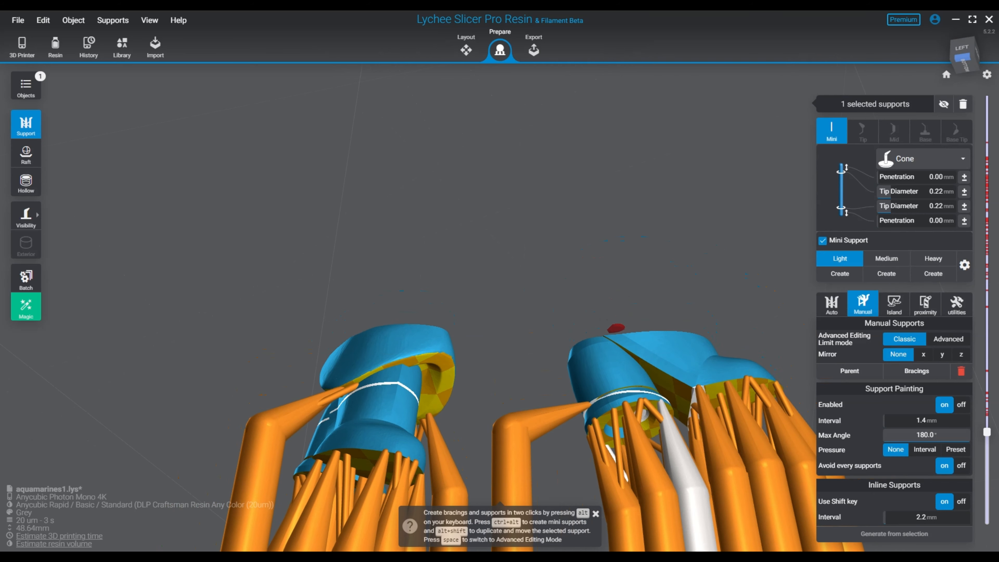
{"action": "mouse_move", "coordinate": [987, 431]}
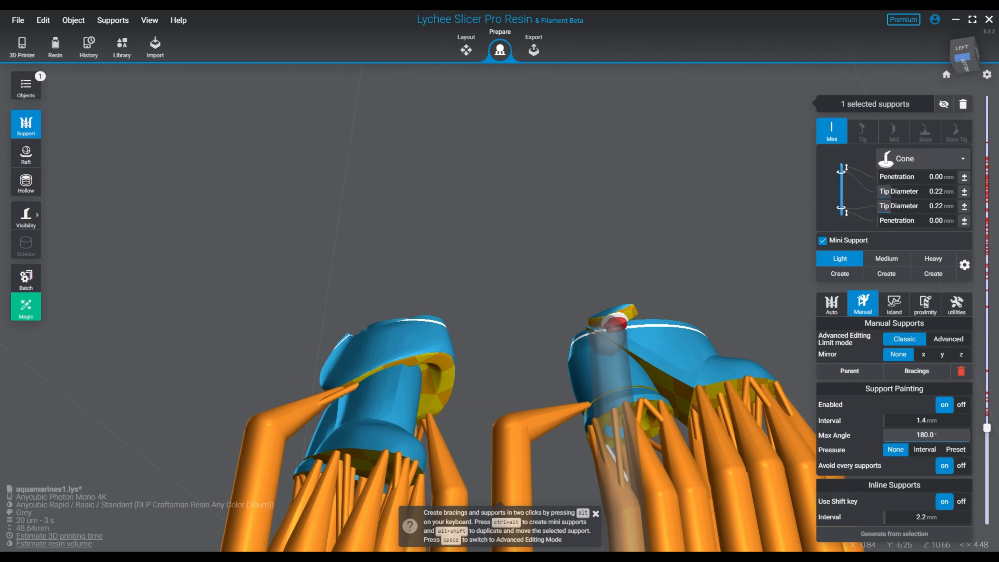
{"action": "left_click", "coordinate": [616, 323]}
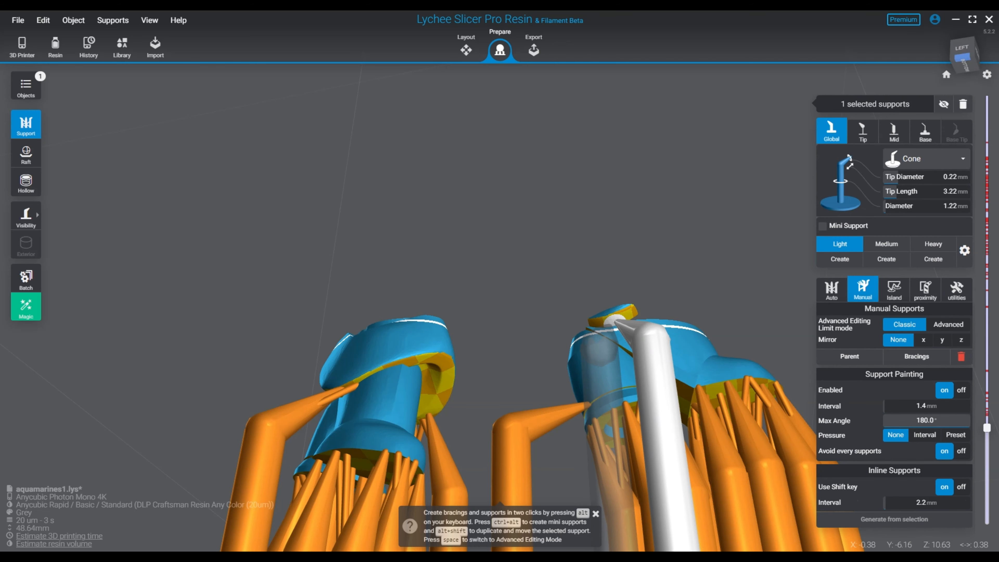
{"action": "right_click_drag", "start_coordinate": [616, 323], "coordinate": [361, 339]}
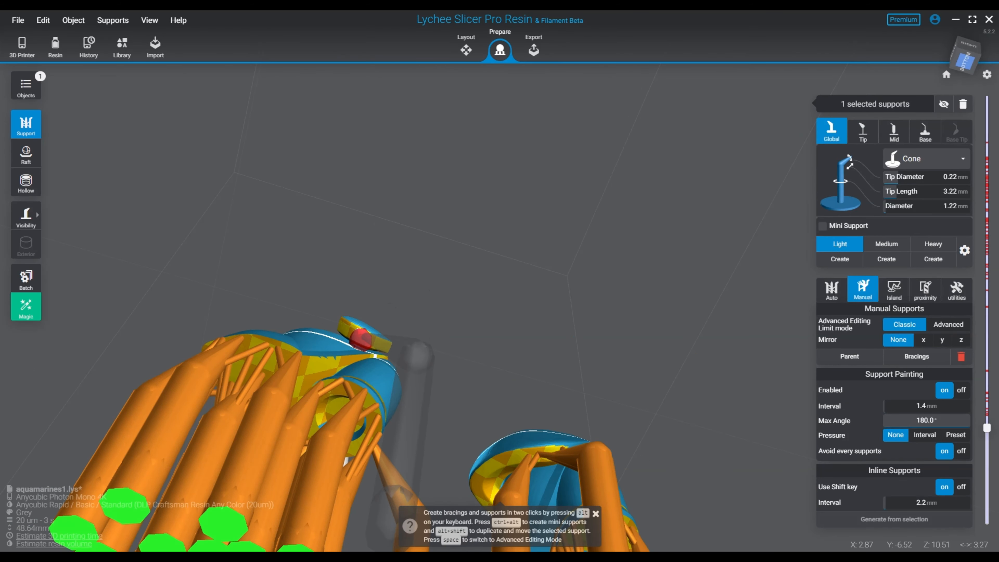
{"action": "left_click", "coordinate": [362, 339]}
{"action": "left_click", "coordinate": [346, 329]}
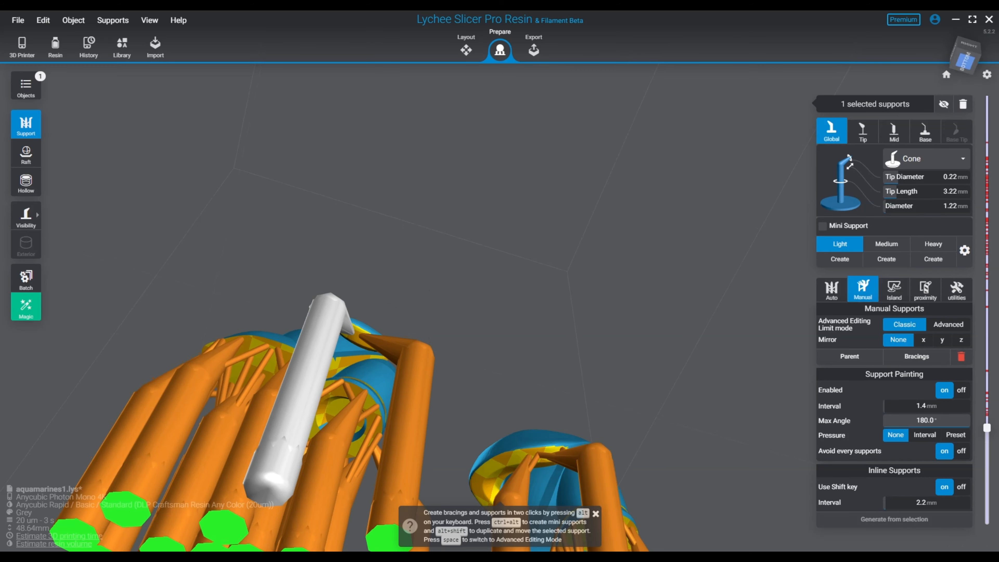
Place two more light supports around the back of the ankle section on the second foot.
{"action": "right_click_drag", "start_coordinate": [346, 329], "coordinate": [102, 378]}
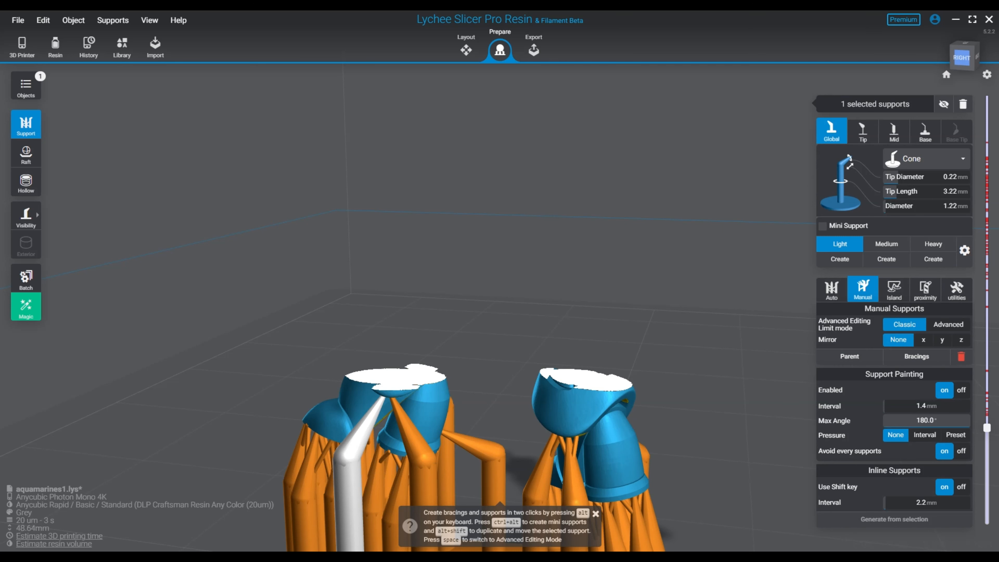
{"action": "right_click_drag", "start_coordinate": [499, 281], "coordinate": [358, 272]}
{"action": "right_click_drag", "start_coordinate": [682, 373], "coordinate": [653, 326]}
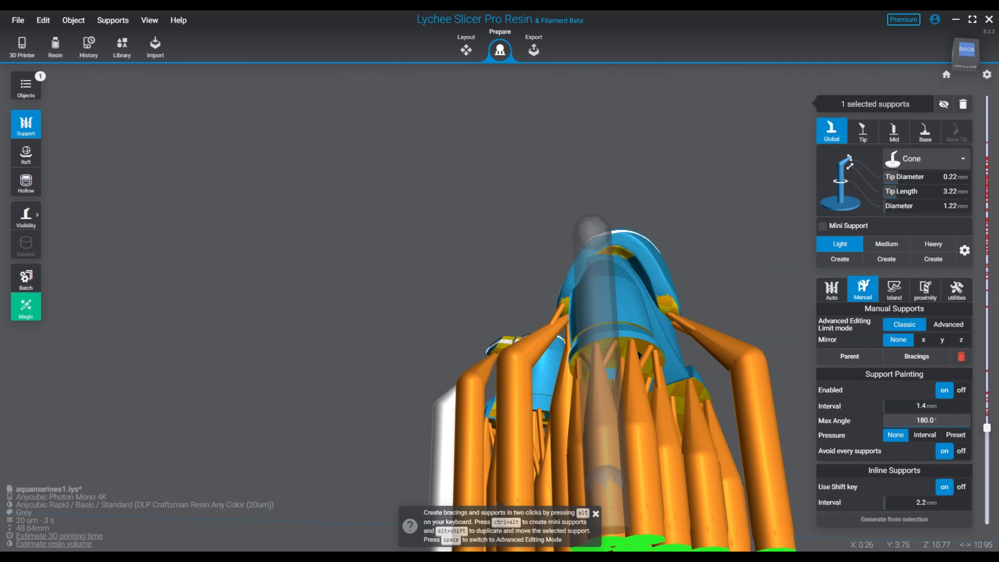
{"action": "left_click", "coordinate": [592, 224]}
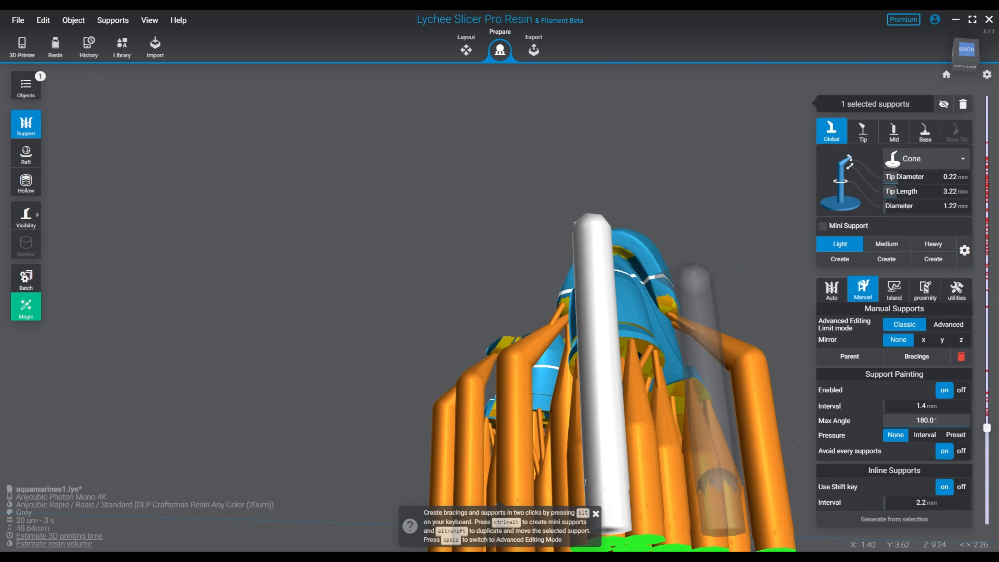
{"action": "left_click", "coordinate": [663, 276]}
{"action": "right_click_drag", "start_coordinate": [633, 260], "coordinate": [699, 292]}
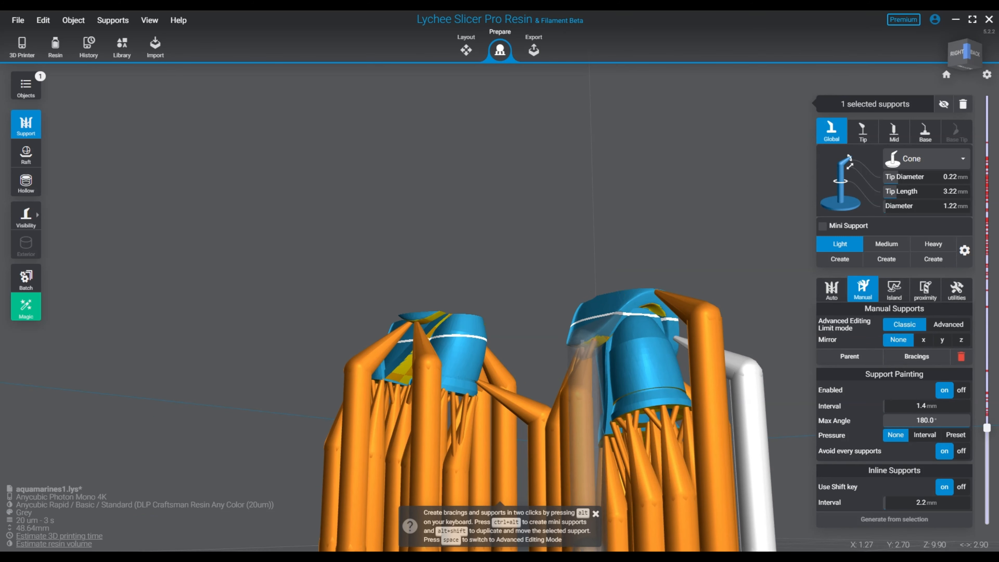
{"action": "right_click_drag", "start_coordinate": [562, 337], "coordinate": [582, 456]}
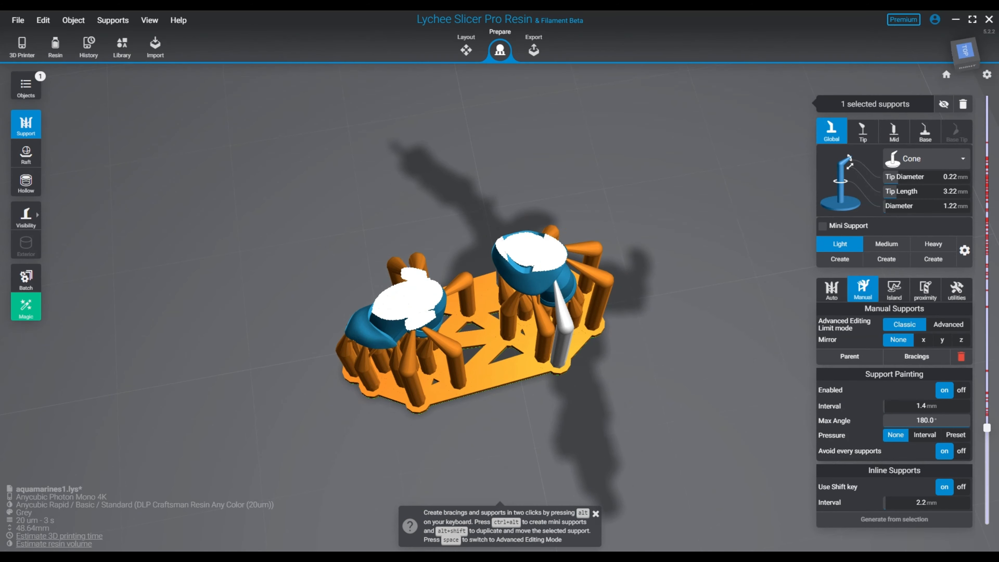
Raise the displayed layer to the spike hanging between the feet and place a light support with a 0.15 mm tip diameter under it.
{"action": "mouse_move", "coordinate": [987, 428]}
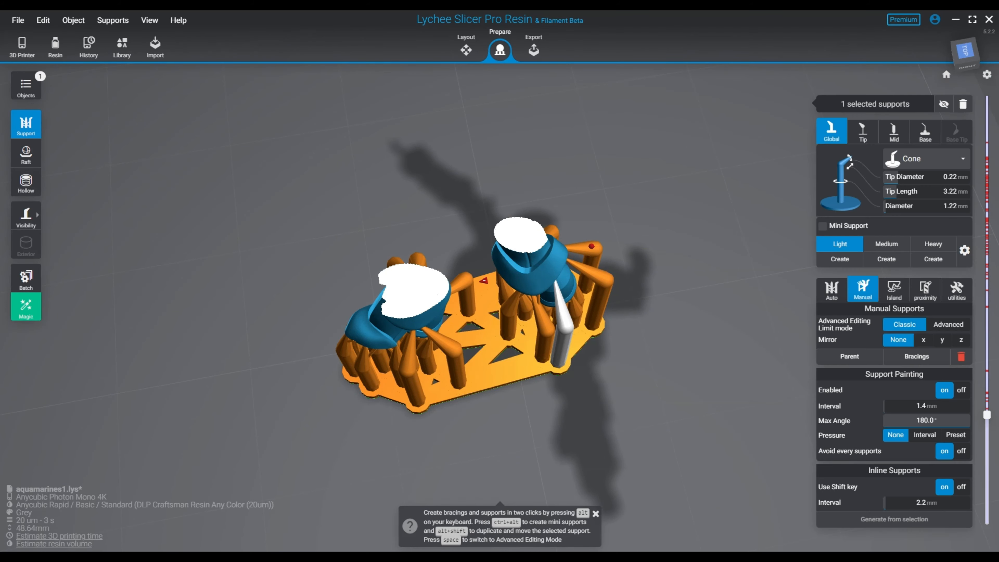
{"action": "right_click_drag", "start_coordinate": [582, 394], "coordinate": [591, 224]}
{"action": "scroll", "coordinate": [503, 299], "scroll_direction": "up", "scroll_amount": 5}
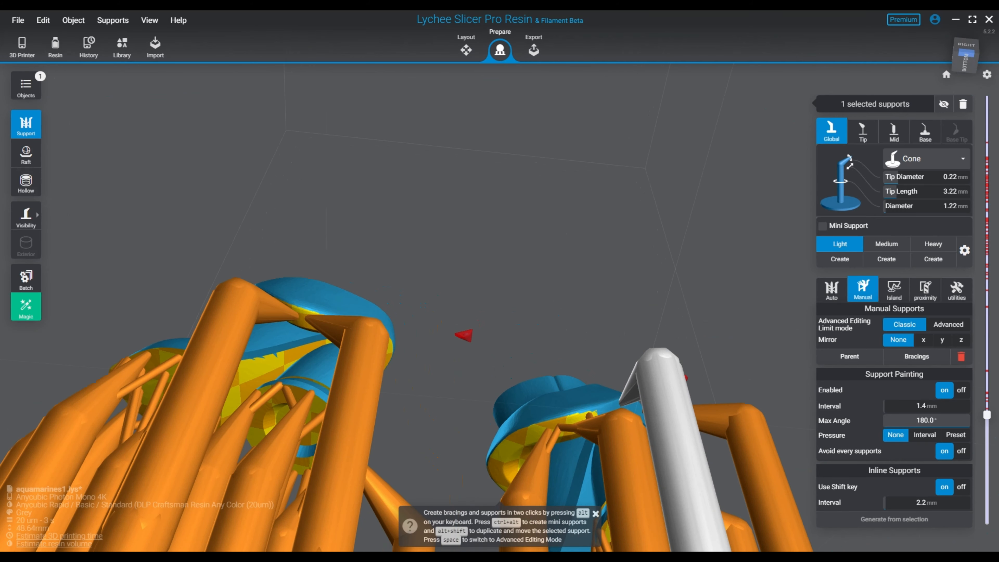
{"action": "right_click_drag", "start_coordinate": [503, 299], "coordinate": [503, 260]}
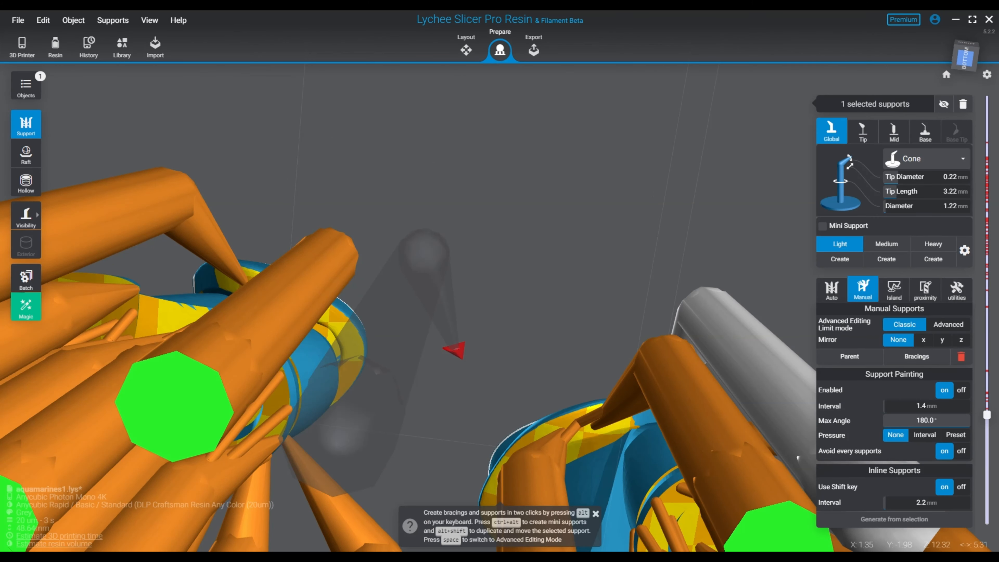
{"action": "mouse_move", "coordinate": [987, 414]}
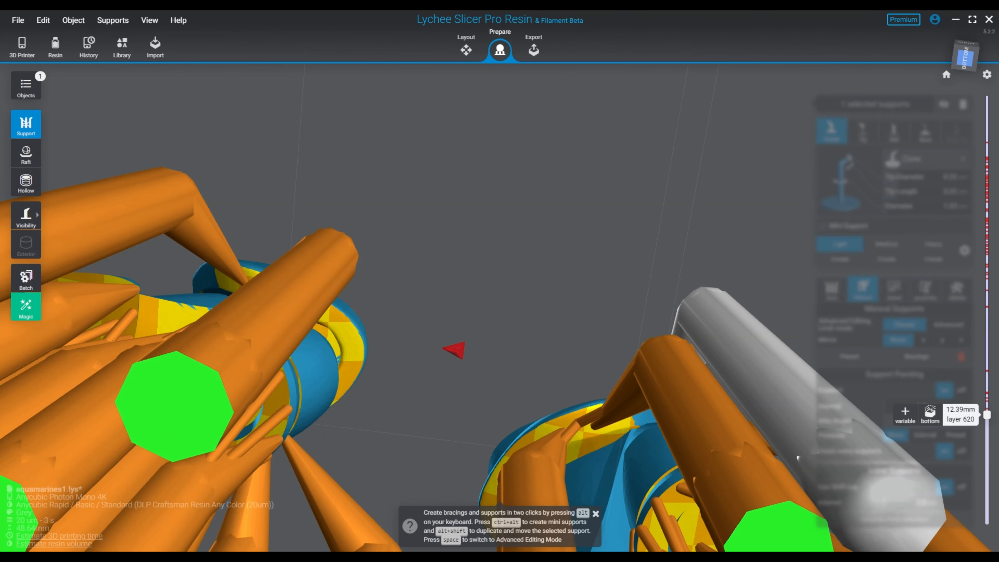
{"action": "right_click_drag", "start_coordinate": [500, 252], "coordinate": [646, 350]}
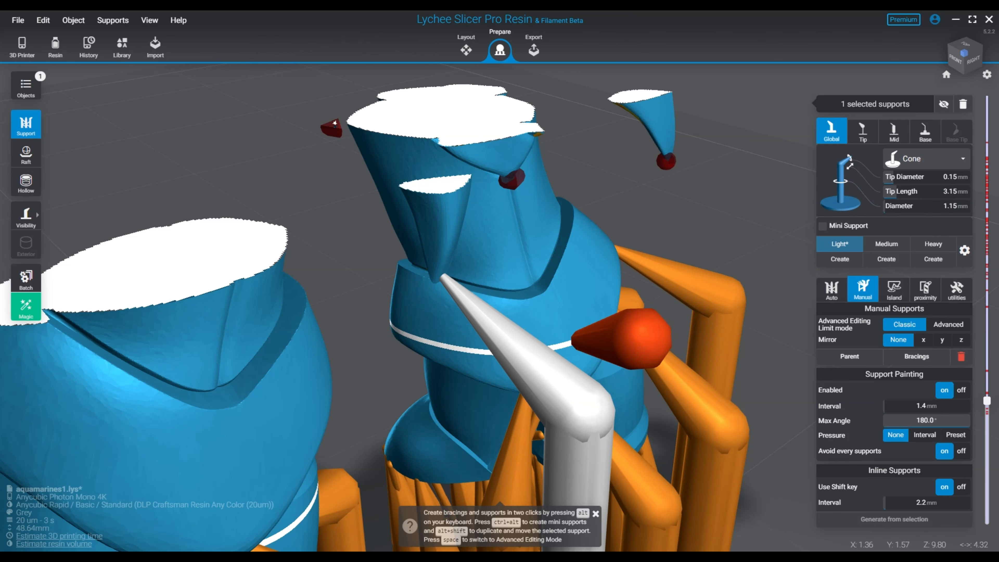
Place two light supports on opposite sides of the tip of the spike hanging behind the leg.
{"action": "right_click_drag", "start_coordinate": [558, 342], "coordinate": [440, 297]}
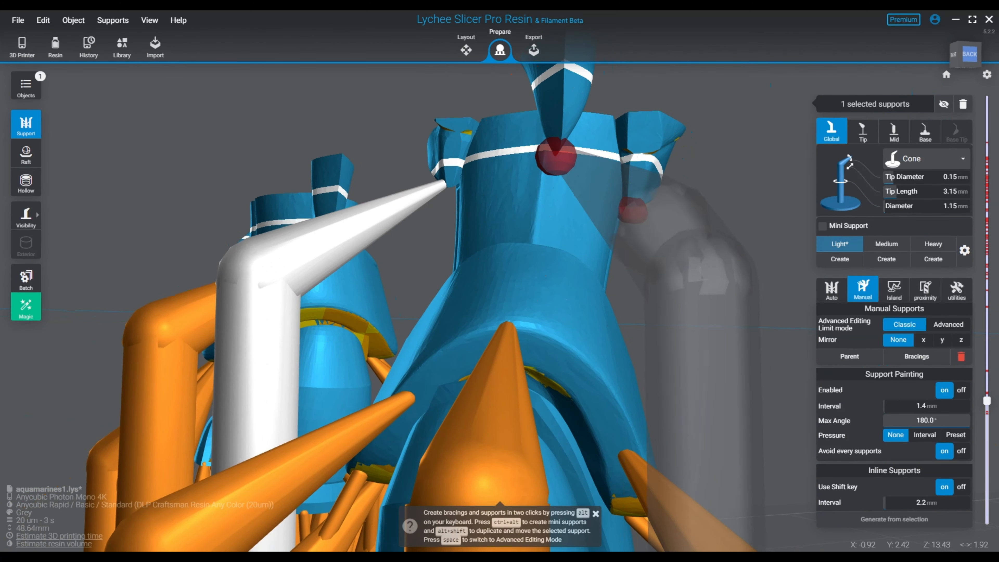
{"action": "left_click", "coordinate": [558, 138]}
{"action": "left_click", "coordinate": [562, 136]}
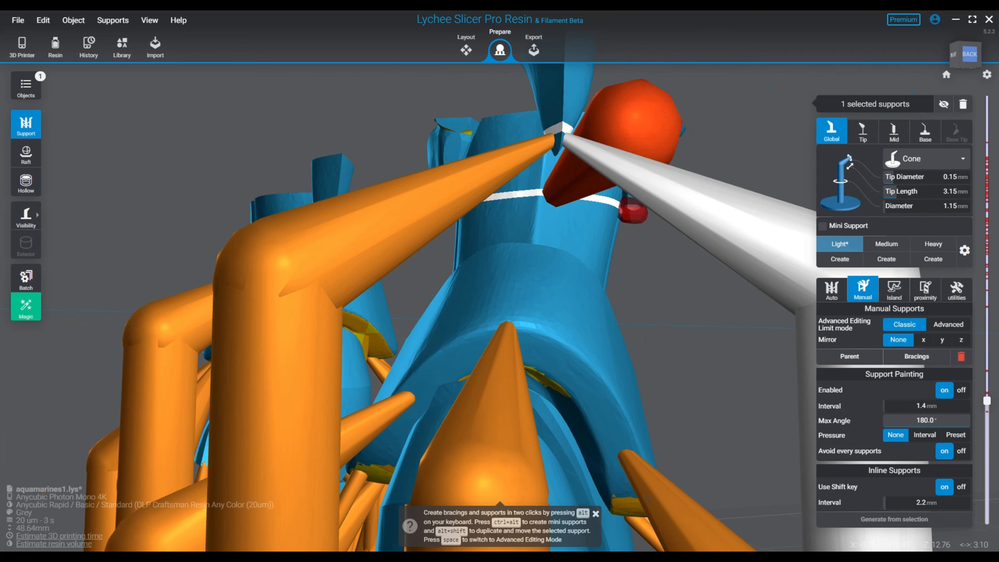
Place a light support under the island at the lower point of the leg's side armour plate.
{"action": "right_click_drag", "start_coordinate": [531, 338], "coordinate": [440, 336]}
{"action": "right_click_drag", "start_coordinate": [534, 294], "coordinate": [472, 244]}
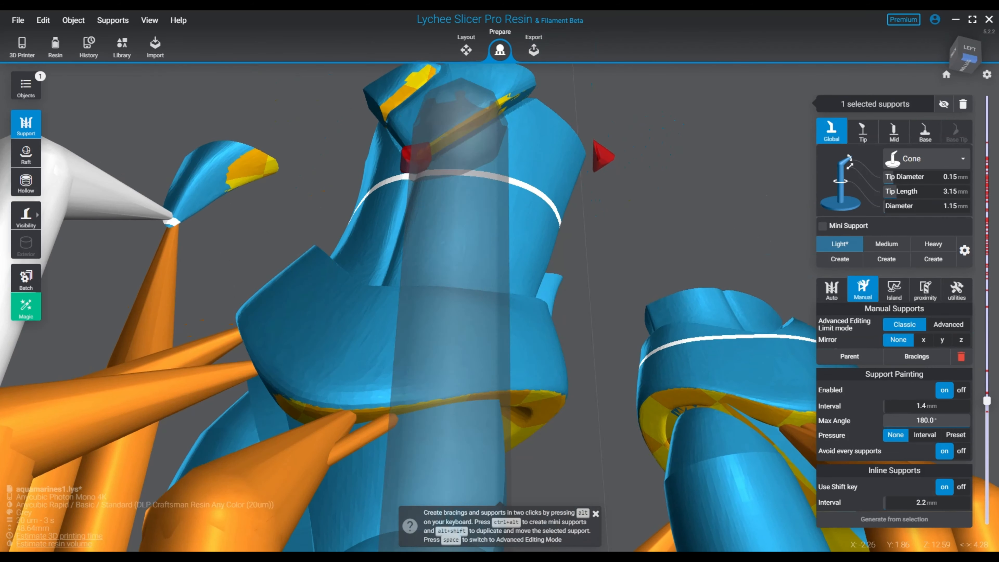
{"action": "left_click", "coordinate": [415, 157]}
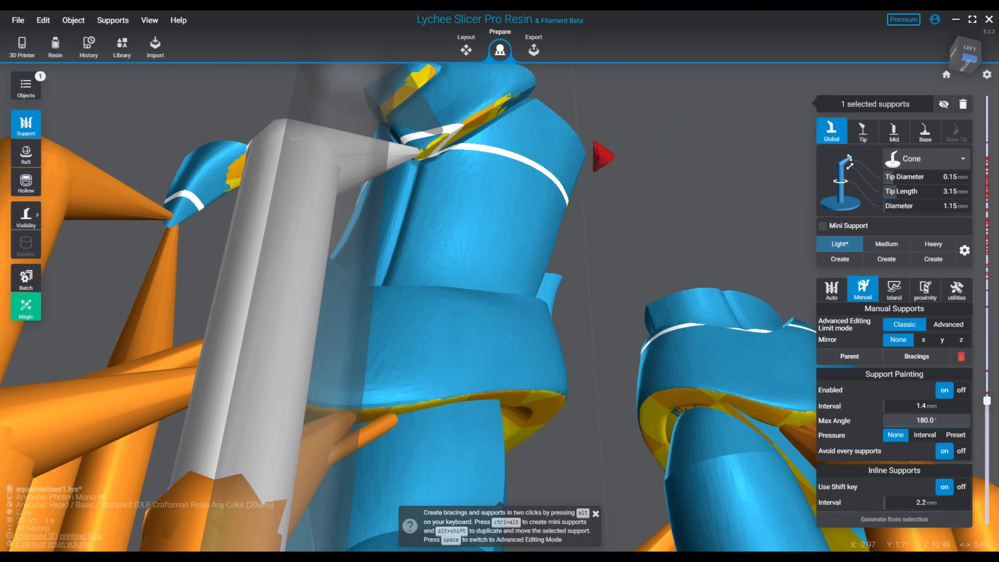
{"action": "right_click_drag", "start_coordinate": [569, 201], "coordinate": [559, 169]}
Raise the displayed layer and place a light support under the island where the curved rear piece joins the leg.
{"action": "left_click_drag", "start_coordinate": [986, 401], "coordinate": [986, 393]}
{"action": "mouse_move", "coordinate": [558, 189]}
{"action": "right_mouse_down"}
{"action": "mouse_move", "coordinate": [567, 213]}
{"action": "mouse_move", "coordinate": [484, 240]}
{"action": "mouse_move", "coordinate": [472, 281]}
{"action": "right_mouse_up"}
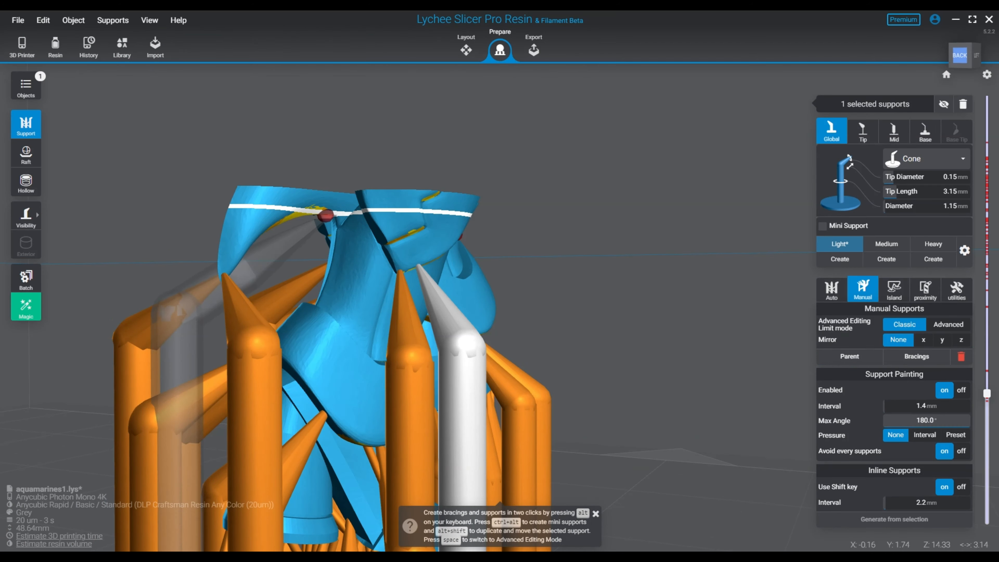
{"action": "right_click_drag", "start_coordinate": [325, 215], "coordinate": [468, 260]}
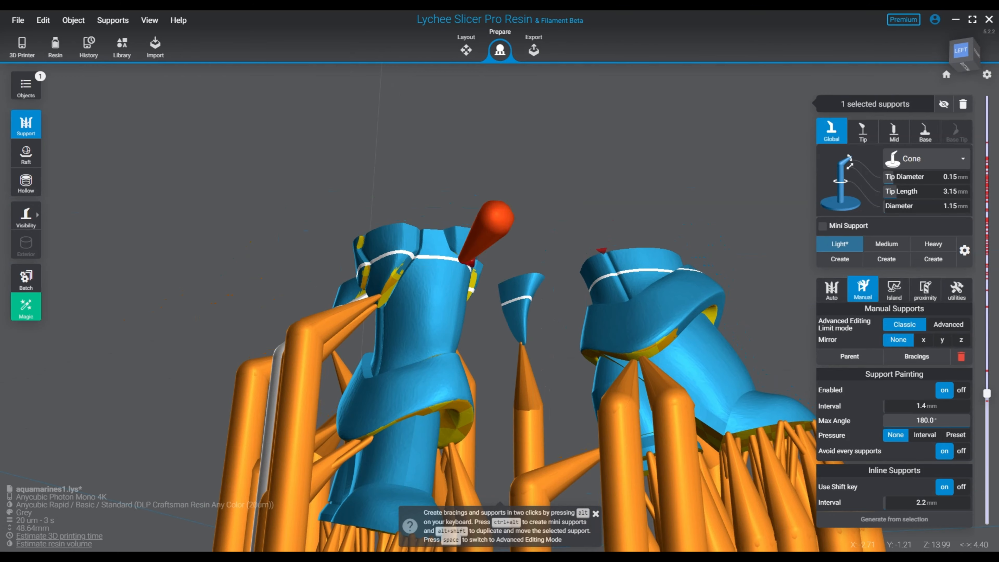
{"action": "left_click", "coordinate": [469, 260]}
{"action": "mouse_move", "coordinate": [728, 319]}
{"action": "right_mouse_down"}
{"action": "mouse_move", "coordinate": [515, 370]}
{"action": "mouse_move", "coordinate": [441, 354]}
{"action": "mouse_move", "coordinate": [558, 315]}
{"action": "mouse_move", "coordinate": [661, 354]}
{"action": "mouse_move", "coordinate": [680, 342]}
{"action": "right_mouse_up"}
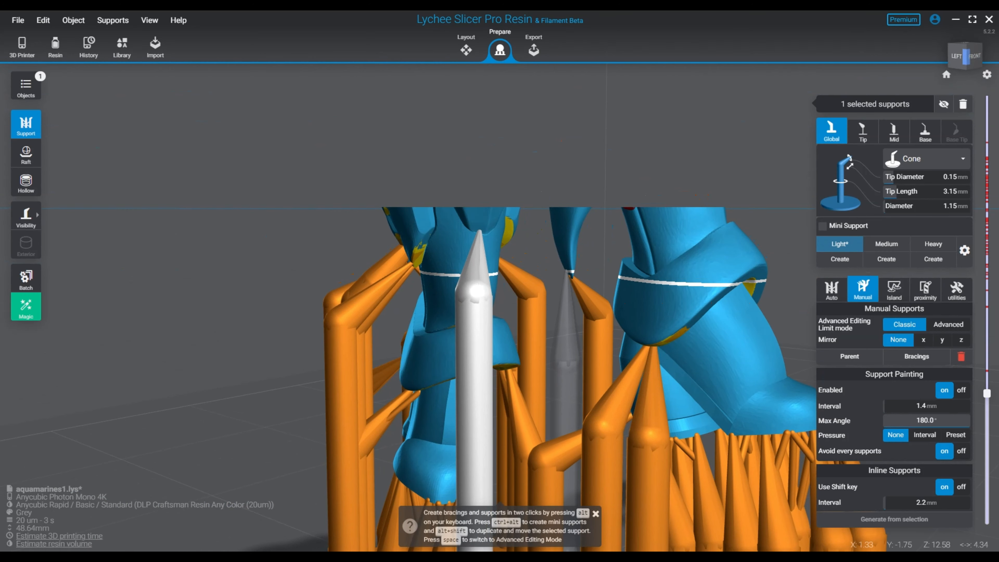
Delete the light support under the spike between the feet and support its tip with new light supports from opposite sides.
{"action": "mouse_move", "coordinate": [681, 343]}
{"action": "right_mouse_down"}
{"action": "mouse_move", "coordinate": [629, 394]}
{"action": "mouse_move", "coordinate": [551, 425]}
{"action": "mouse_move", "coordinate": [692, 338]}
{"action": "right_mouse_up"}
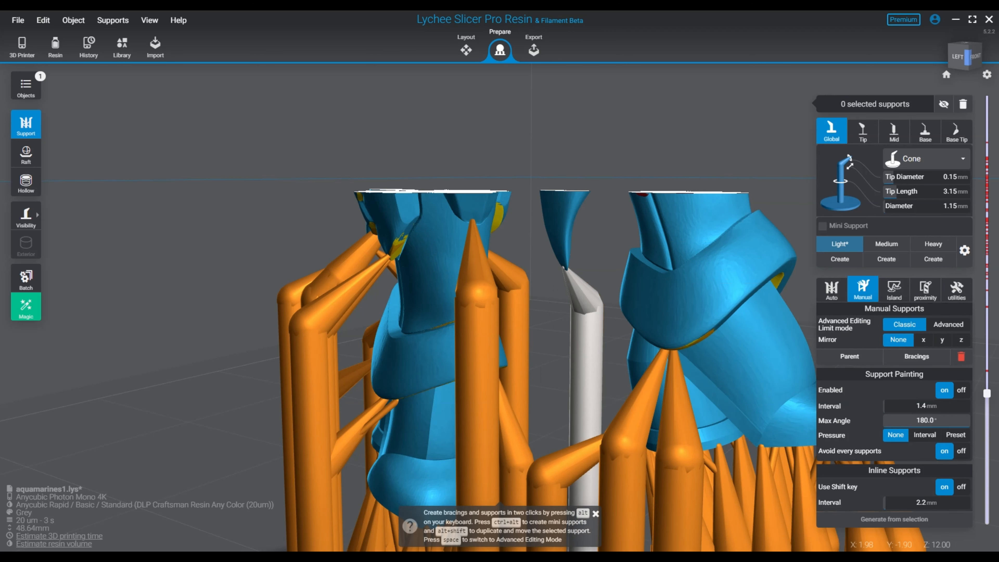
{"action": "key", "text": "Delete"}
{"action": "right_click_drag", "start_coordinate": [661, 441], "coordinate": [444, 425]}
{"action": "left_click", "coordinate": [457, 270]}
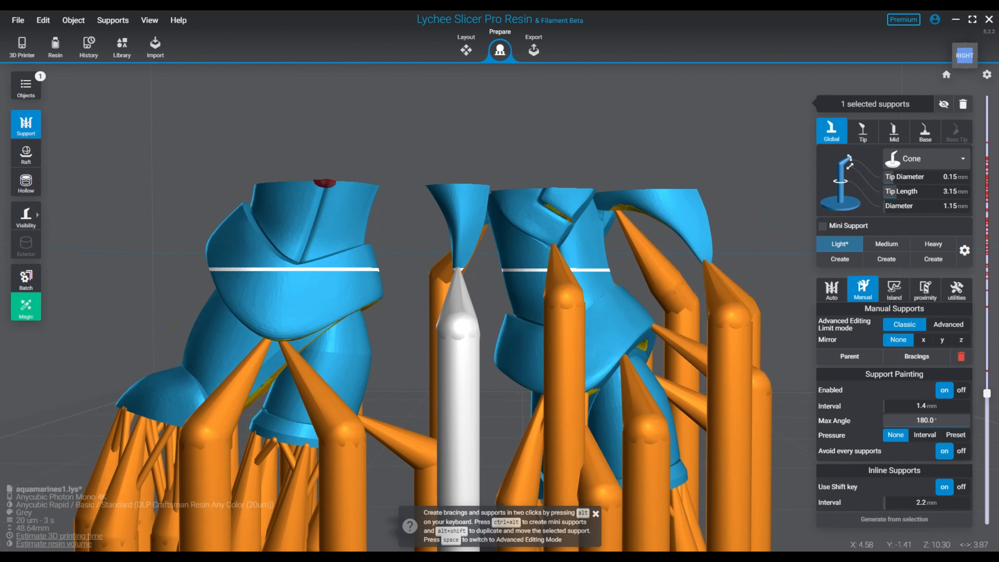
{"action": "right_click_drag", "start_coordinate": [456, 272], "coordinate": [685, 291]}
{"action": "scroll", "coordinate": [645, 292], "scroll_direction": "up", "scroll_amount": 4}
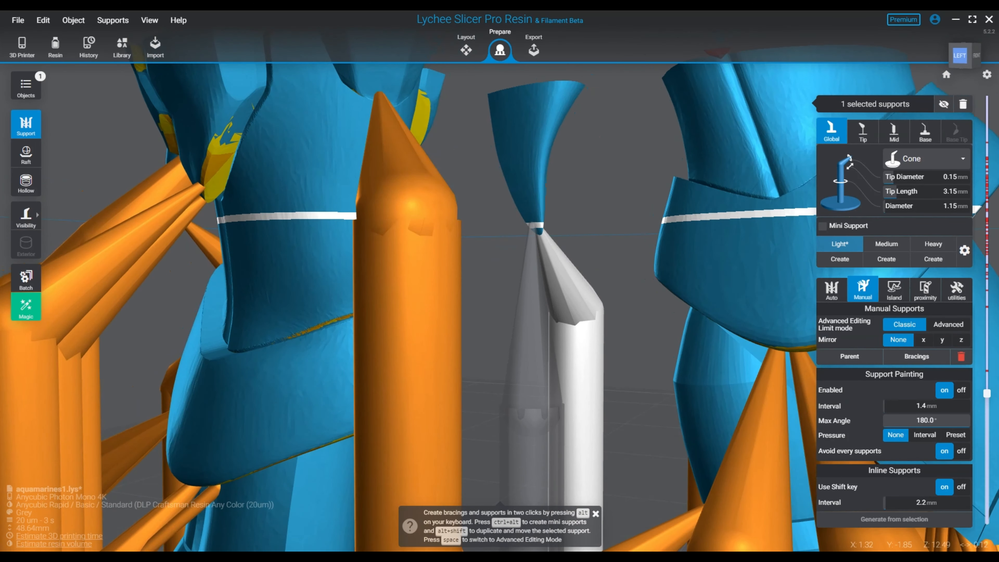
{"action": "left_click", "coordinate": [536, 231]}
{"action": "right_click_drag", "start_coordinate": [668, 236], "coordinate": [389, 240]}
{"action": "scroll", "coordinate": [472, 232], "scroll_direction": "down", "scroll_amount": 4}
{"action": "right_click_drag", "start_coordinate": [551, 252], "coordinate": [393, 275]}
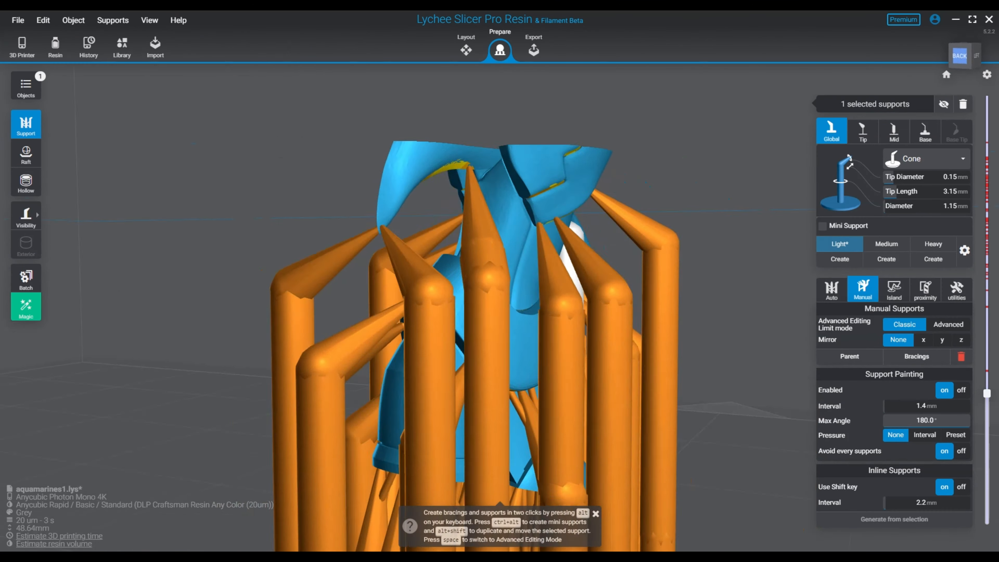
Raise the displayed layer to the island on the upper armour edge of the other leg and place a light support under it.
{"action": "right_click_drag", "start_coordinate": [499, 314], "coordinate": [499, 177]}
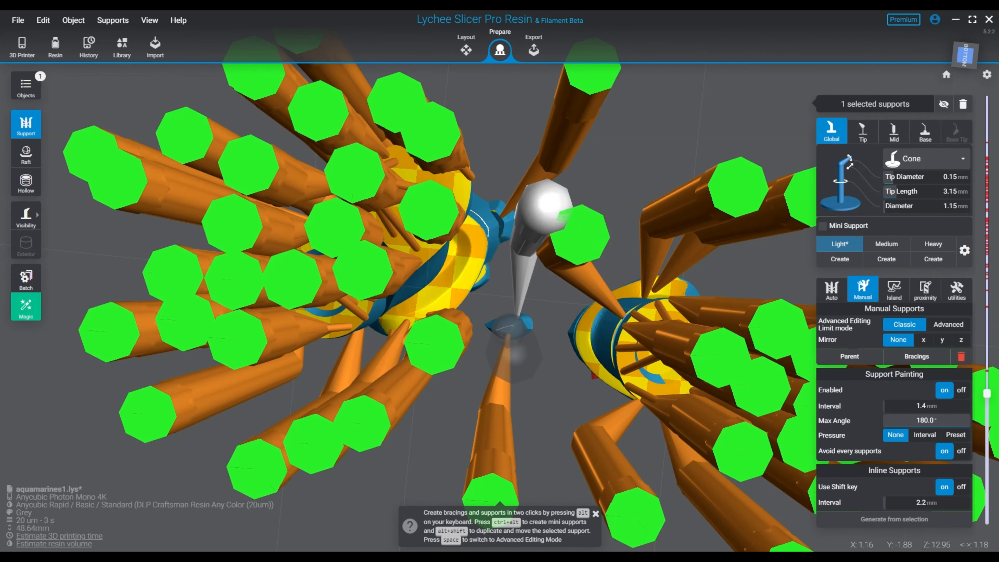
{"action": "scroll", "coordinate": [511, 347], "scroll_direction": "up", "scroll_amount": 5}
{"action": "right_click_drag", "start_coordinate": [511, 346], "coordinate": [685, 347]}
{"action": "right_click_drag", "start_coordinate": [500, 237], "coordinate": [499, 370]}
{"action": "scroll", "coordinate": [499, 275], "scroll_direction": "down", "scroll_amount": 5}
{"action": "right_click_drag", "start_coordinate": [499, 275], "coordinate": [478, 365]}
{"action": "left_click_drag", "start_coordinate": [986, 393], "coordinate": [987, 375]}
{"action": "right_click_drag", "start_coordinate": [698, 390], "coordinate": [669, 236]}
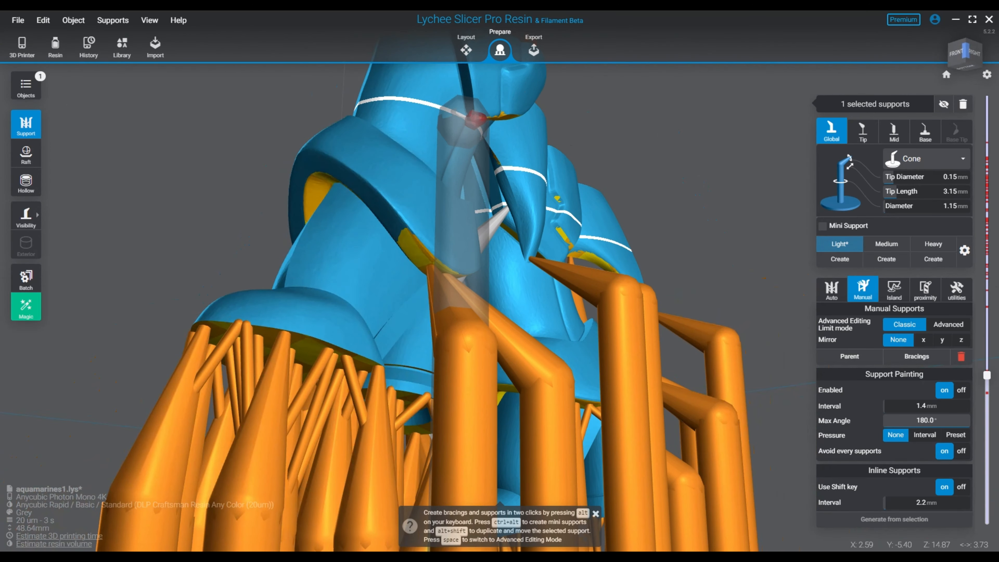
{"action": "left_click", "coordinate": [476, 118]}
Switch to Advanced editing and shift the new support's shaft outward from the leg and down.
{"action": "right_click_drag", "start_coordinate": [476, 119], "coordinate": [551, 283]}
{"action": "key", "text": "space"}
{"action": "left_click", "coordinate": [593, 437]}
{"action": "right_click_drag", "start_coordinate": [593, 437], "coordinate": [614, 346]}
{"action": "left_click_drag", "start_coordinate": [657, 334], "coordinate": [706, 342]}
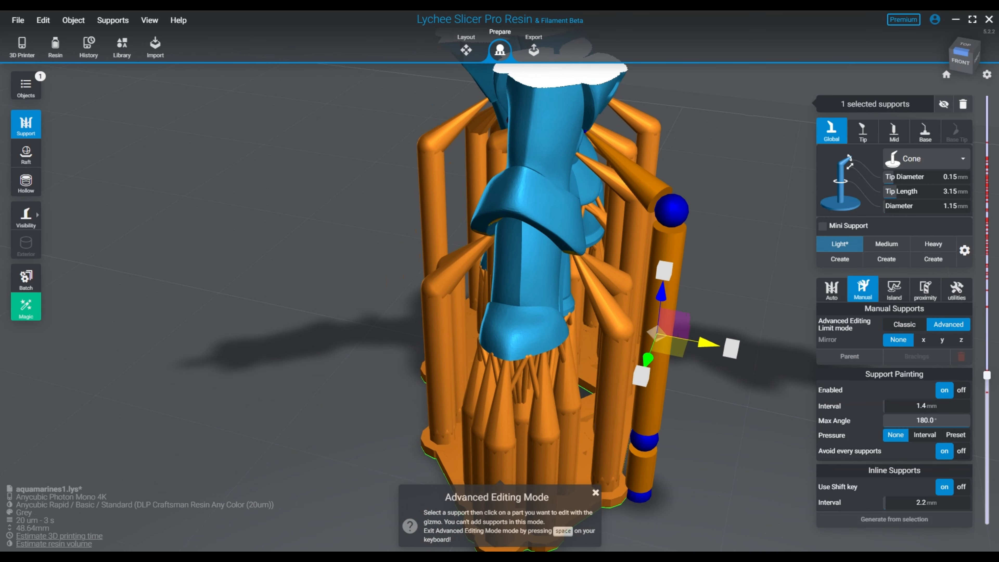
{"action": "left_click_drag", "start_coordinate": [662, 293], "coordinate": [659, 316]}
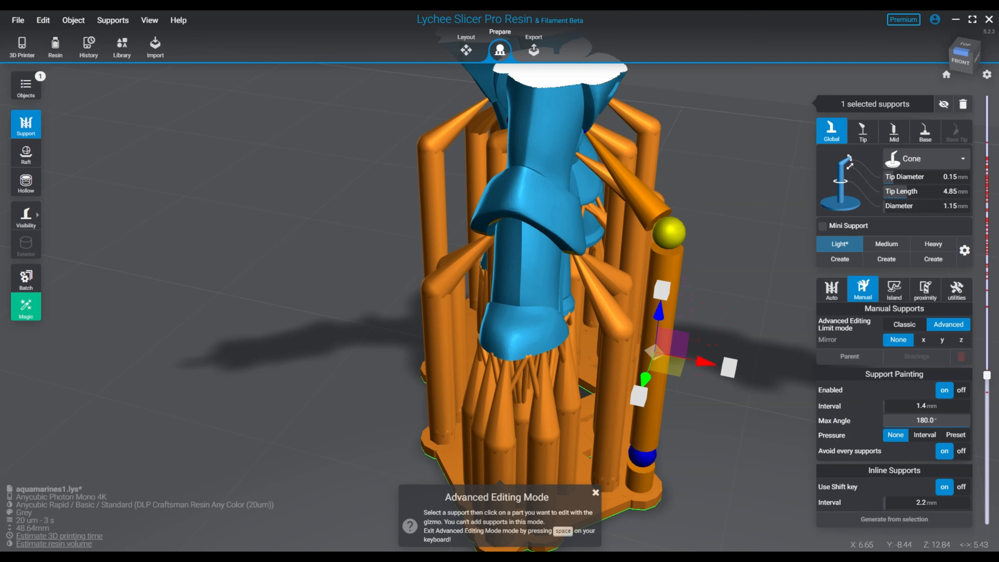
Move the support's upper joint back toward the leg, giving a 4.20 mm tip length, and return to Classic editing.
{"action": "left_click", "coordinate": [669, 232]}
{"action": "left_click", "coordinate": [714, 245]}
{"action": "left_click", "coordinate": [669, 232]}
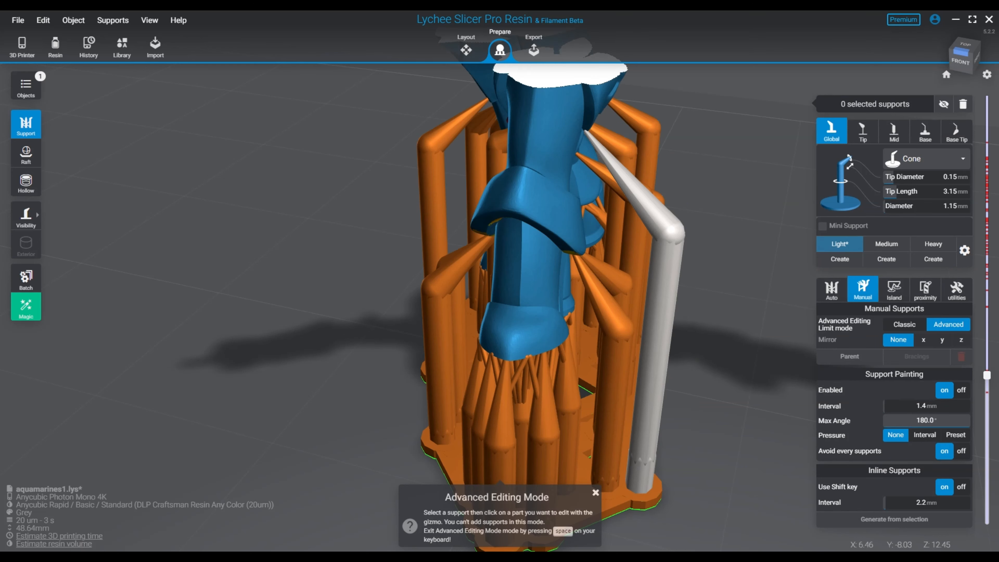
{"action": "left_click", "coordinate": [669, 232]}
{"action": "left_click", "coordinate": [668, 232]}
{"action": "left_click_drag", "start_coordinate": [668, 232], "coordinate": [644, 228]}
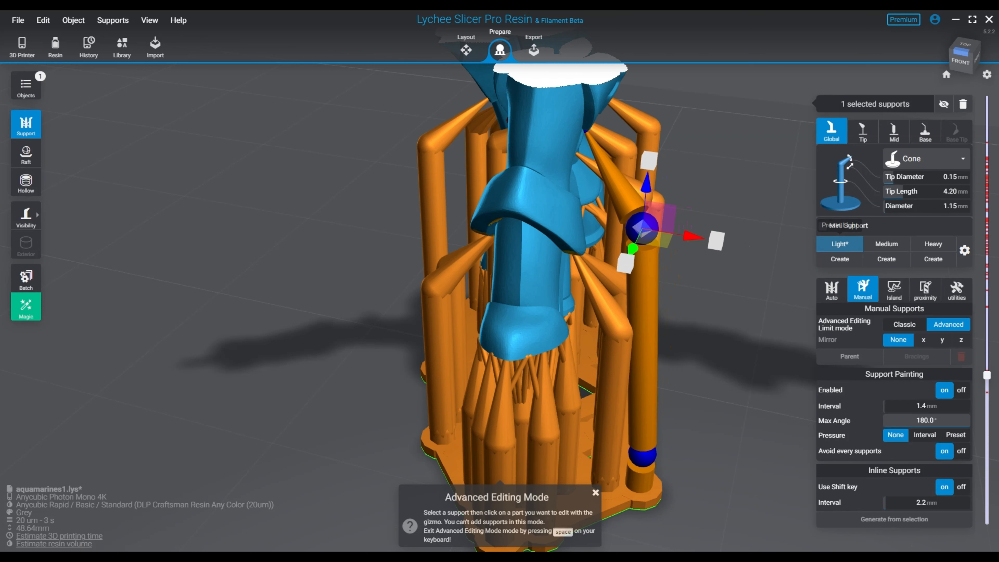
{"action": "key", "text": "space"}
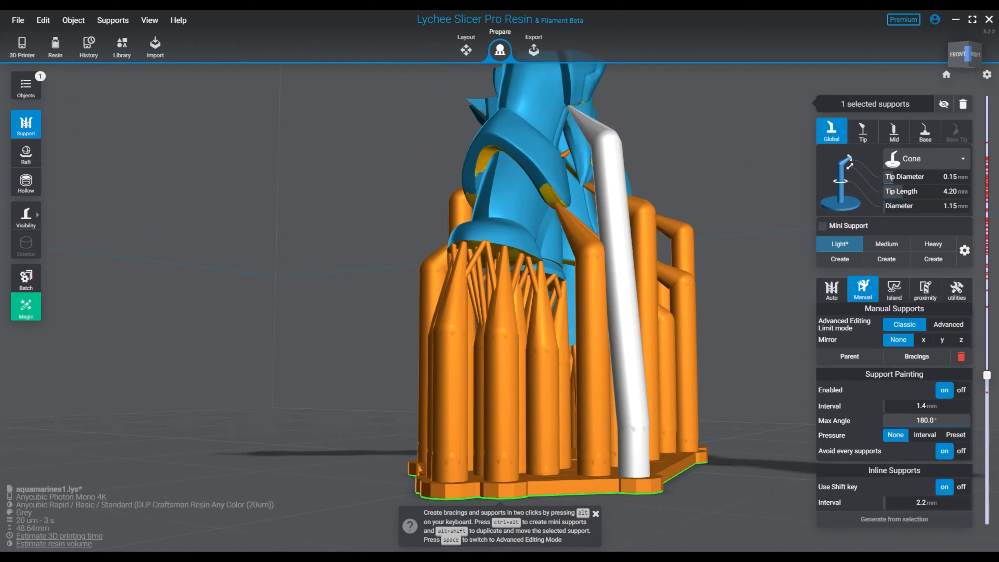
Place another light support beside the reshaped one under the same upper armour edge.
{"action": "right_click_drag", "start_coordinate": [630, 275], "coordinate": [472, 169]}
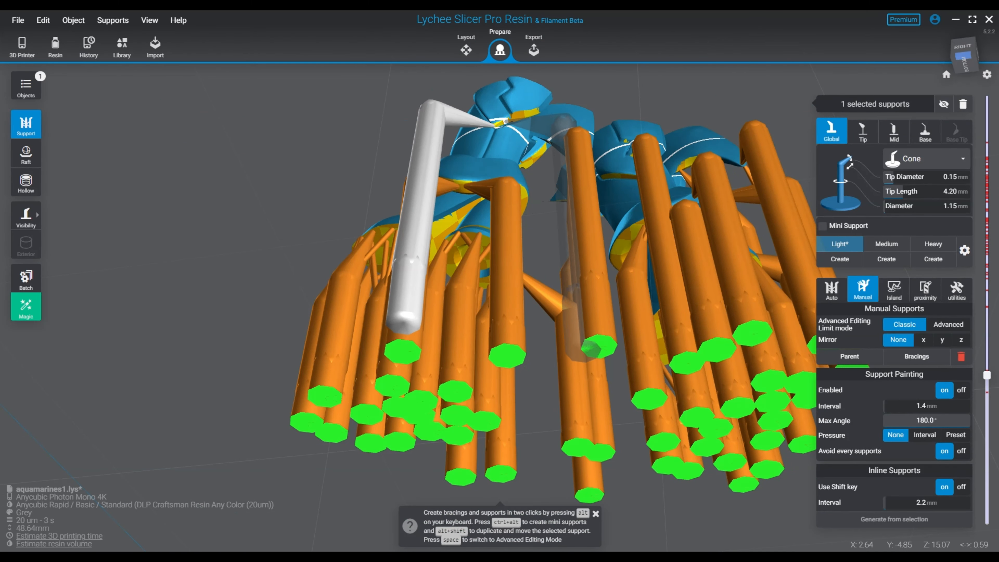
{"action": "left_click", "coordinate": [499, 85]}
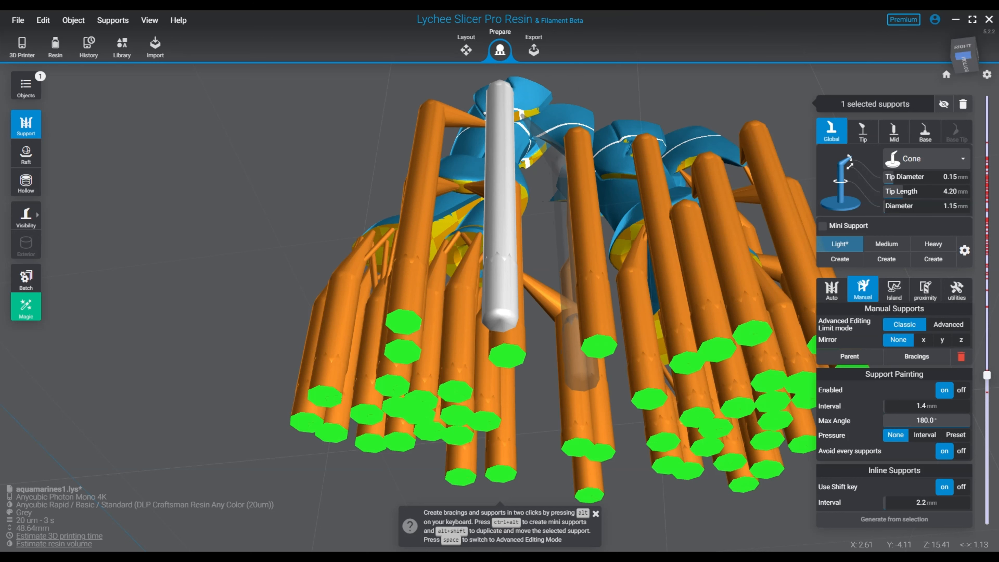
{"action": "right_click_drag", "start_coordinate": [579, 133], "coordinate": [562, 272]}
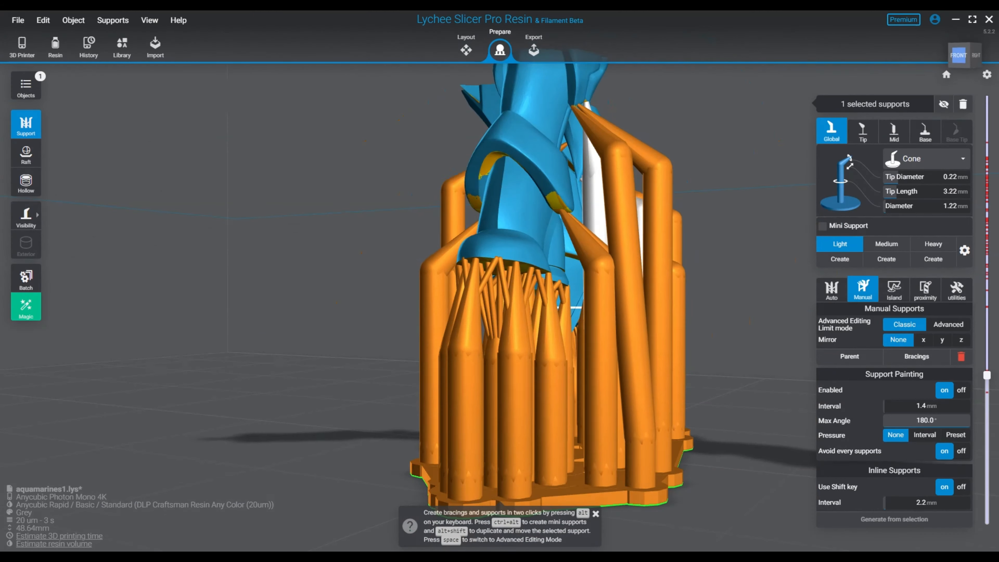
Place a light support with a 0.22 mm tip diameter under the island on the opposite side of that leg's upper armour.
{"action": "right_click_drag", "start_coordinate": [511, 248], "coordinate": [602, 259]}
{"action": "right_click_drag", "start_coordinate": [475, 275], "coordinate": [531, 232]}
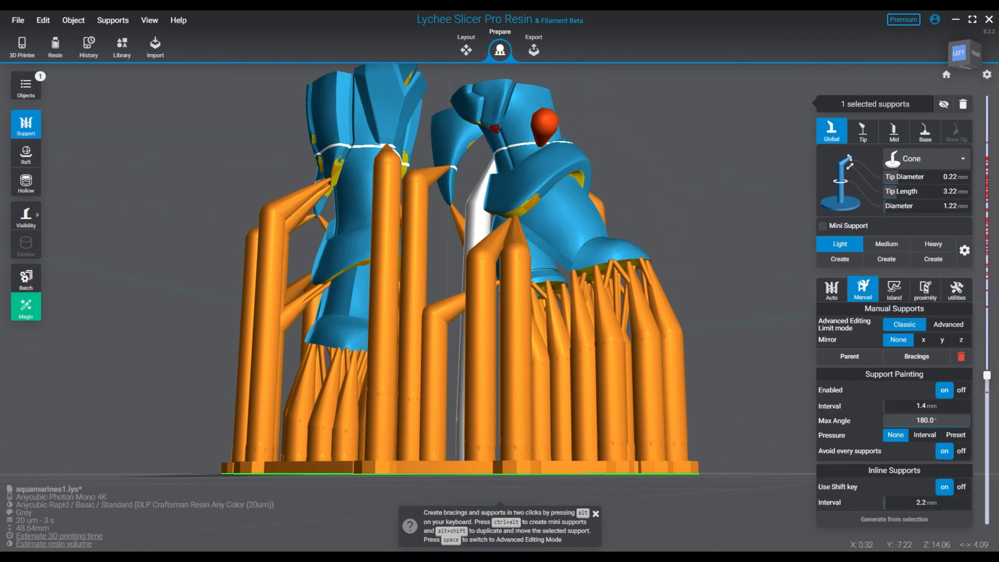
{"action": "right_click_drag", "start_coordinate": [542, 122], "coordinate": [485, 110]}
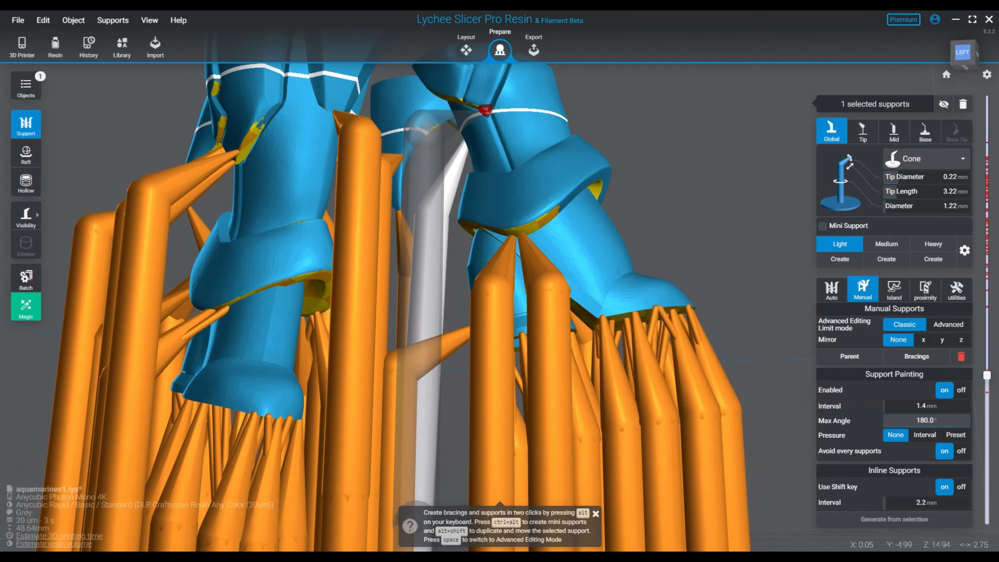
{"action": "left_click", "coordinate": [486, 110]}
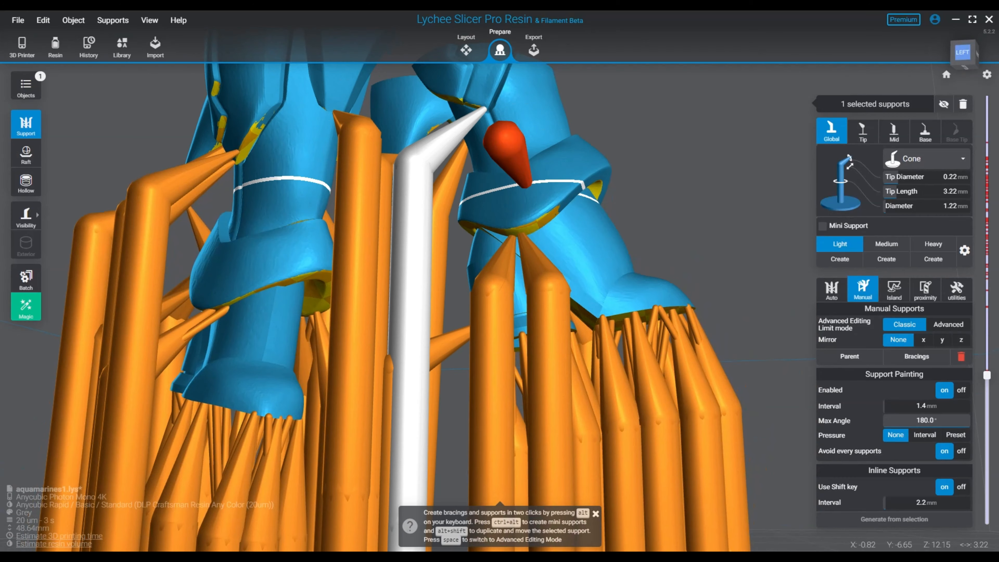
{"action": "scroll", "coordinate": [497, 266], "scroll_direction": "down", "scroll_amount": 4}
{"action": "right_click_drag", "start_coordinate": [579, 196], "coordinate": [716, 197]}
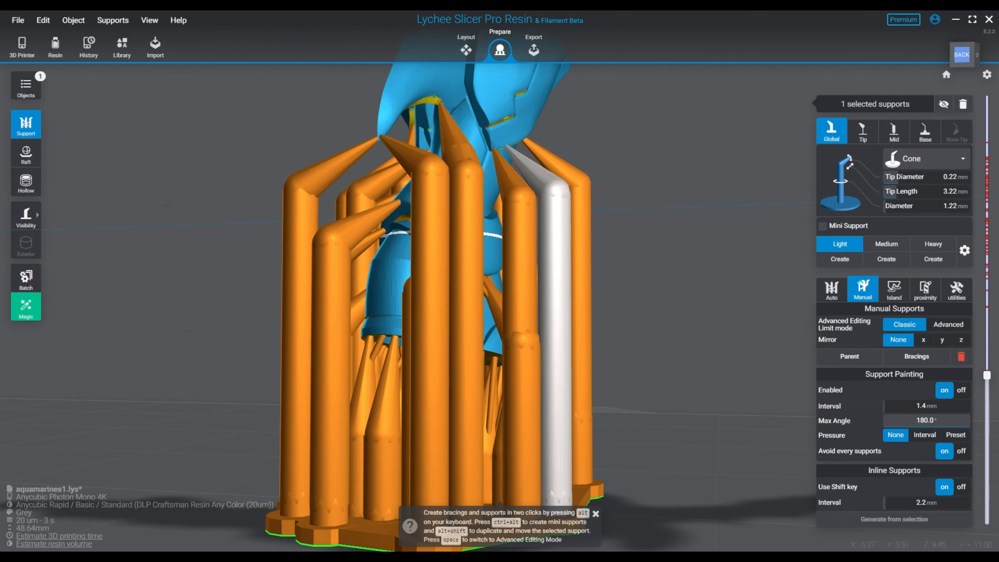
Place a light support with a 0.22 mm tip diameter under the red island at the lower edge of the front knee armour.
{"action": "right_click_drag", "start_coordinate": [608, 191], "coordinate": [740, 200]}
{"action": "left_click_drag", "start_coordinate": [987, 375], "coordinate": [987, 358]}
{"action": "middle_click_drag", "start_coordinate": [668, 271], "coordinate": [664, 452]}
{"action": "right_click_drag", "start_coordinate": [669, 429], "coordinate": [149, 295]}
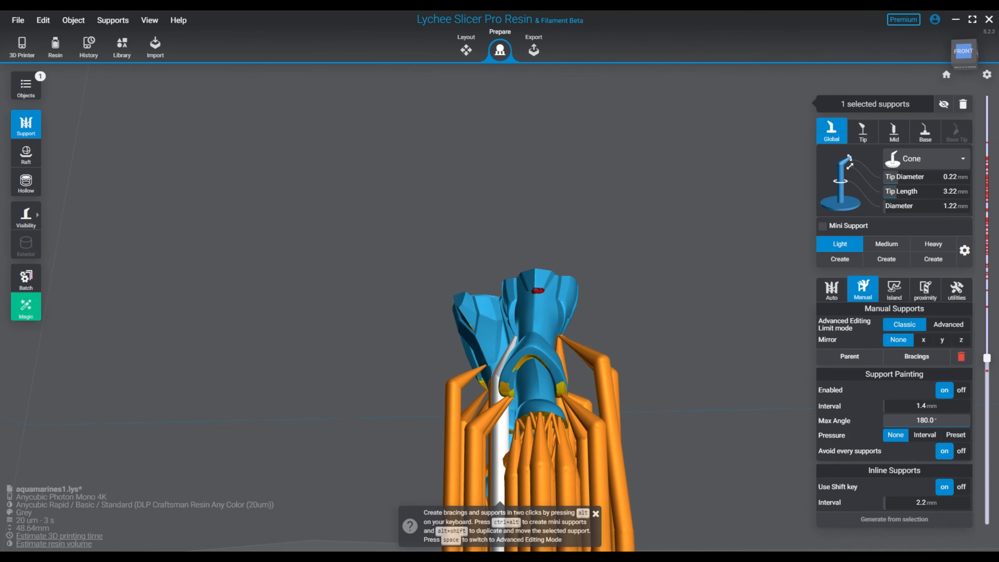
{"action": "scroll", "coordinate": [576, 299], "scroll_direction": "up", "scroll_amount": 5}
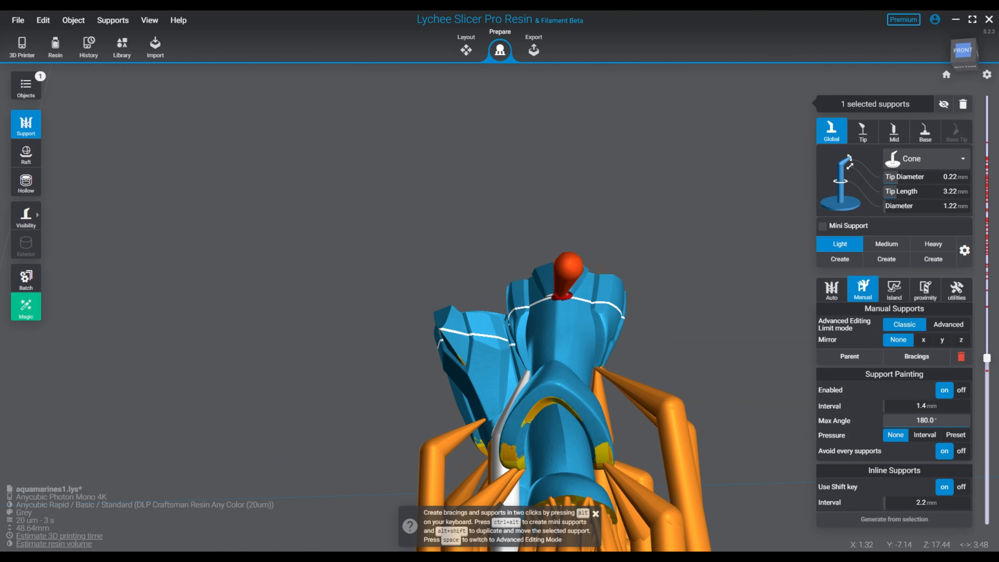
{"action": "left_click", "coordinate": [558, 295]}
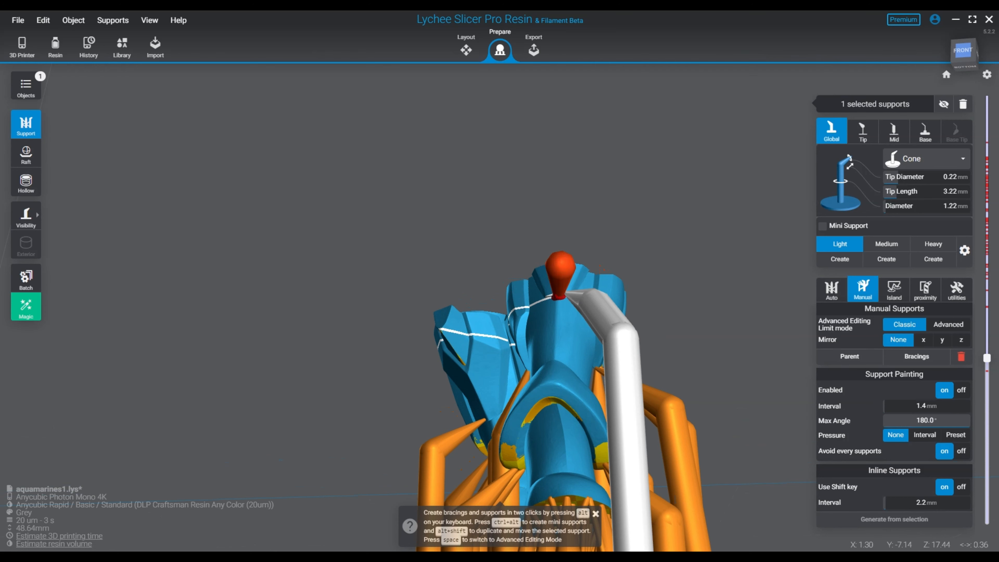
Place light supports with 0.22 mm tips under the overhang and inner island of the buttock above the rear leg.
{"action": "right_click_drag", "start_coordinate": [579, 272], "coordinate": [669, 326]}
{"action": "mouse_move", "coordinate": [987, 358]}
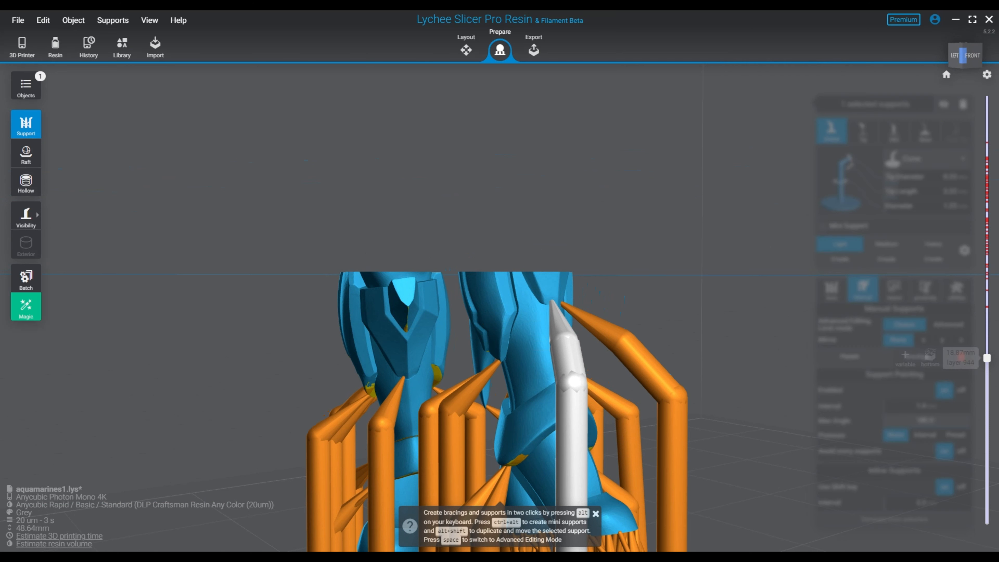
{"action": "left_click_drag", "start_coordinate": [986, 352], "coordinate": [987, 322]}
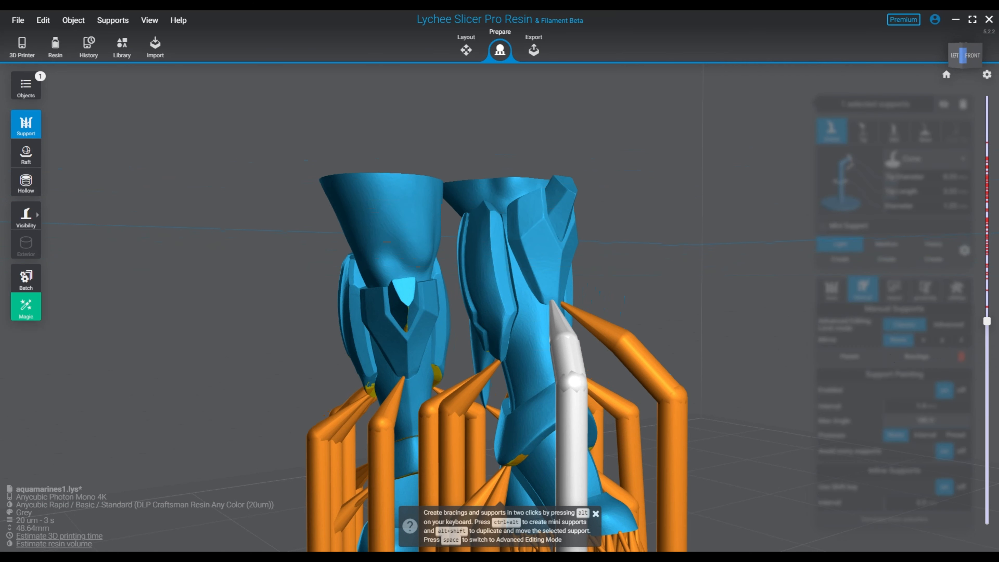
{"action": "right_click_drag", "start_coordinate": [556, 275], "coordinate": [614, 256]}
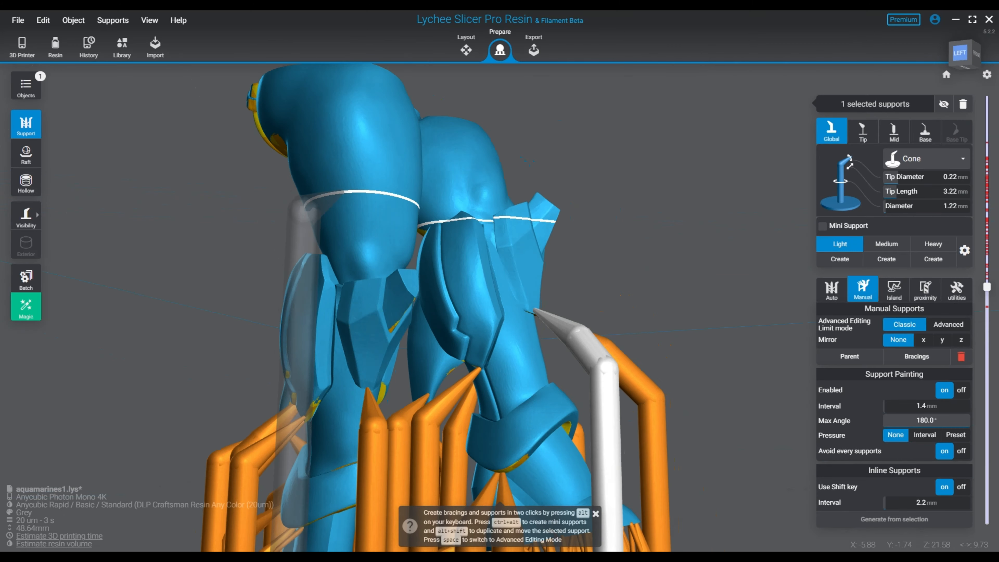
{"action": "right_click_drag", "start_coordinate": [338, 199], "coordinate": [431, 155]}
{"action": "middle_click_drag", "start_coordinate": [430, 154], "coordinate": [411, 368]}
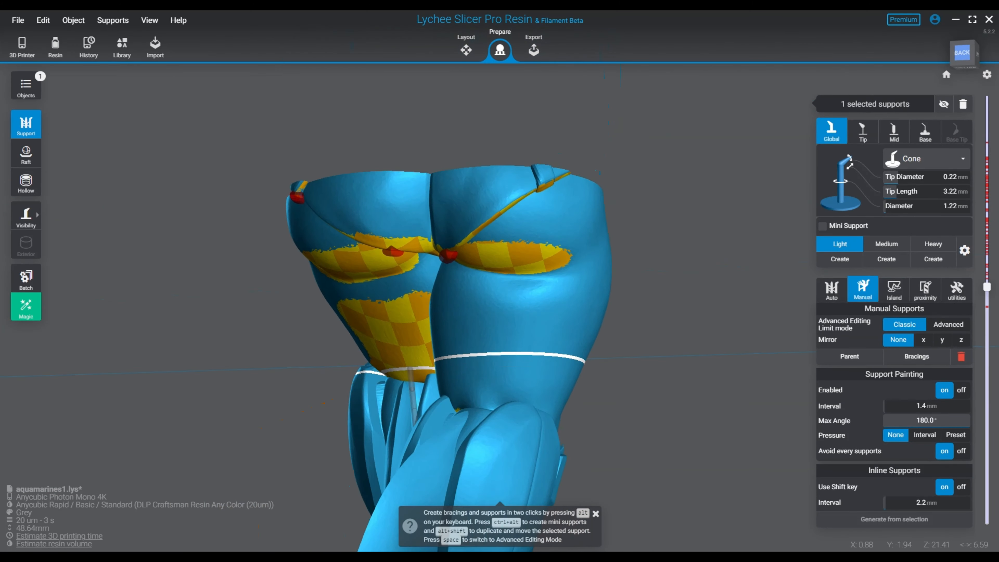
{"action": "right_click_drag", "start_coordinate": [412, 369], "coordinate": [415, 284]}
{"action": "mouse_move", "coordinate": [987, 287]}
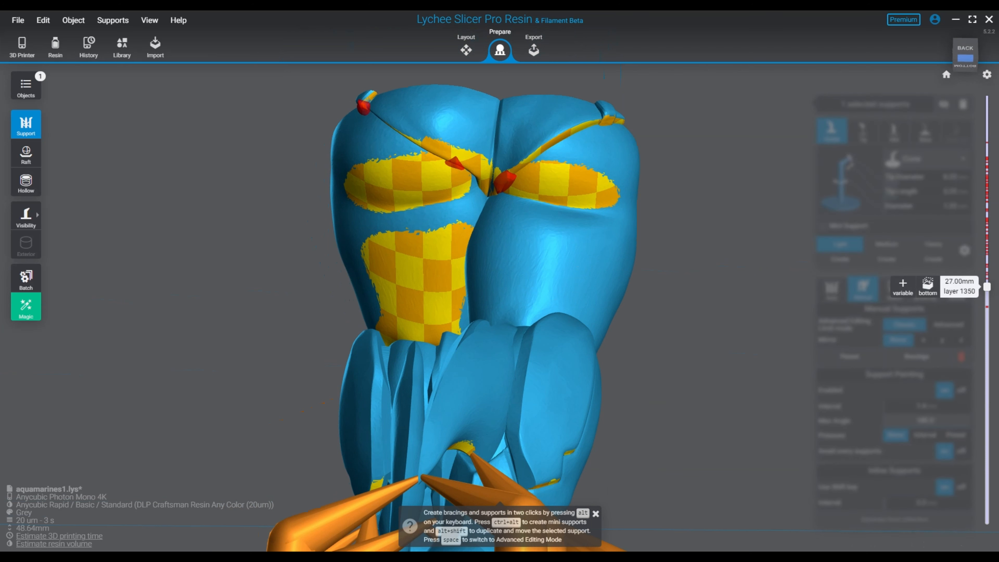
{"action": "mouse_move", "coordinate": [987, 292]}
{"action": "left_mouse_down"}
{"action": "mouse_move", "coordinate": [987, 314]}
{"action": "mouse_move", "coordinate": [986, 306]}
{"action": "left_mouse_up"}
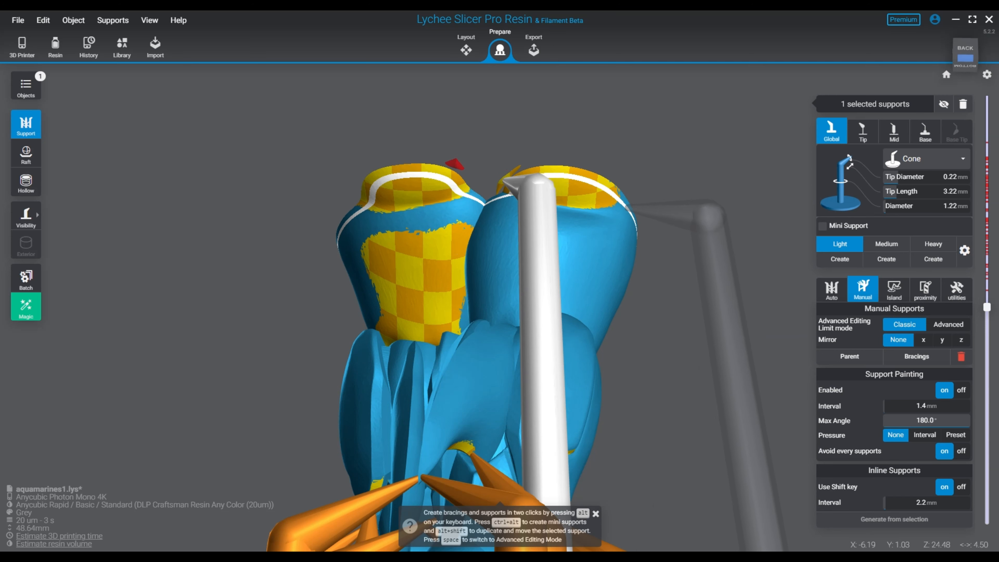
{"action": "left_click", "coordinate": [621, 194]}
{"action": "left_click", "coordinate": [606, 203]}
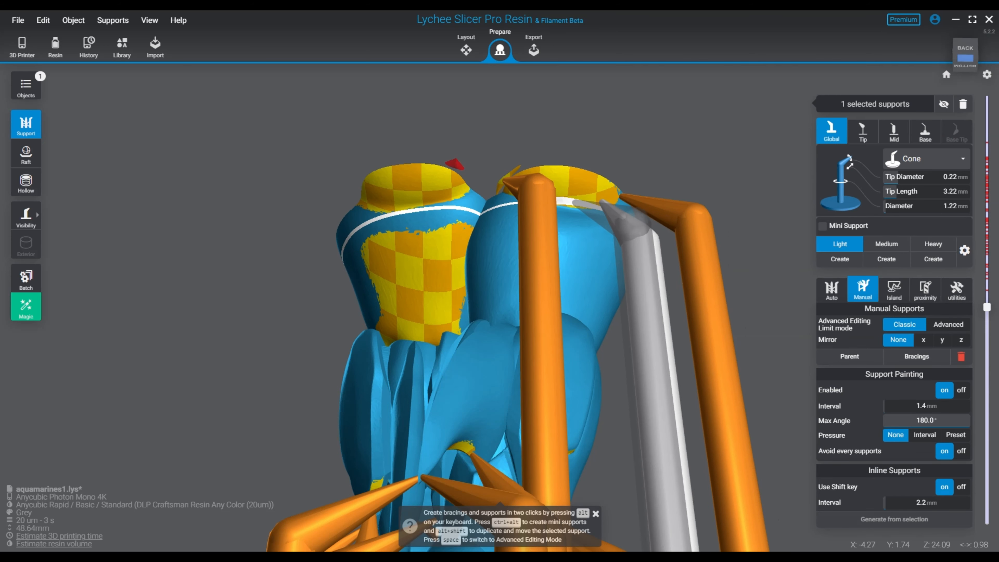
{"action": "left_click", "coordinate": [574, 202]}
{"action": "left_click", "coordinate": [571, 170]}
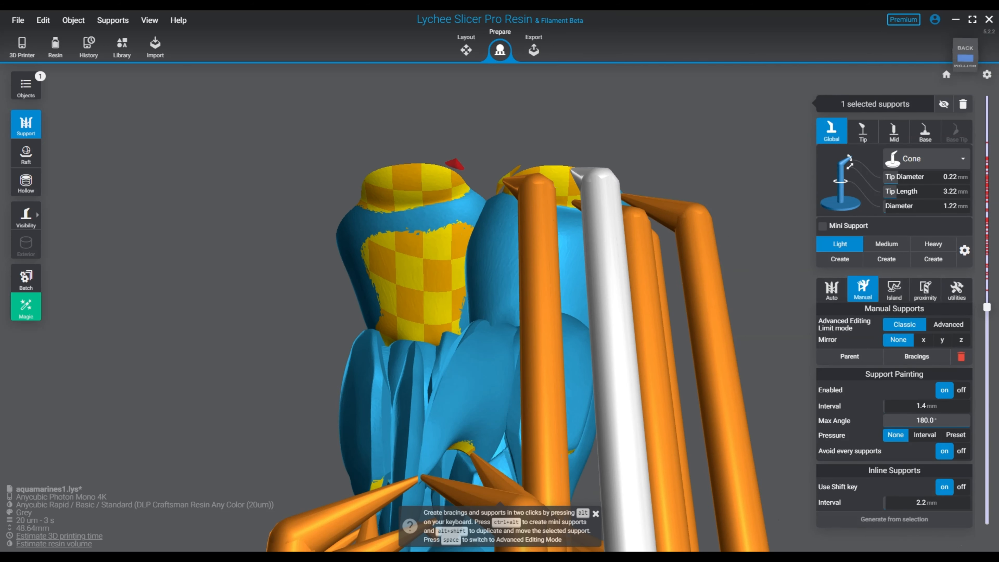
Place light supports across the overhang on the back of the other thigh, just above the leg armour.
{"action": "left_click", "coordinate": [383, 318]}
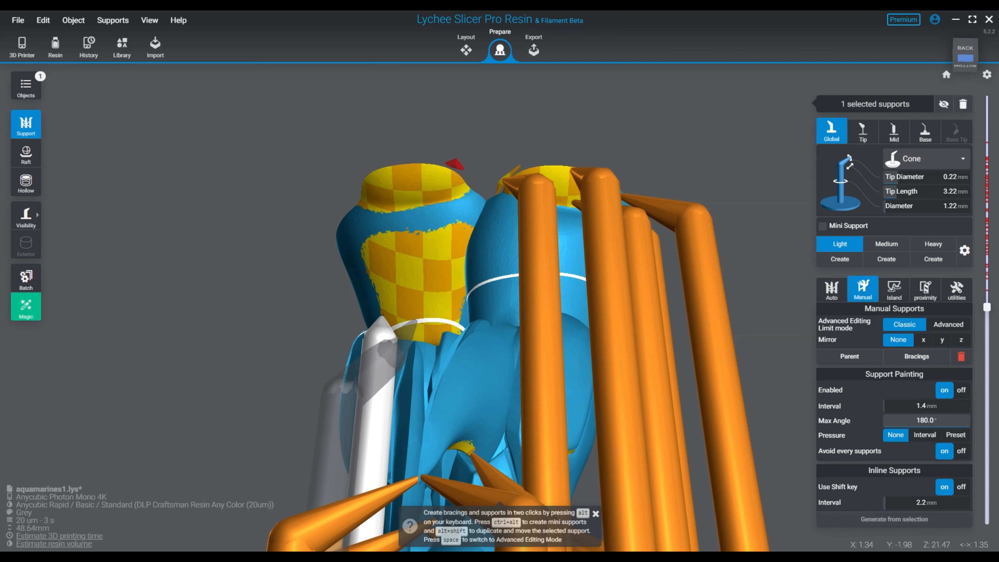
{"action": "left_click", "coordinate": [415, 321]}
{"action": "left_click", "coordinate": [443, 325], "text": "ctrl+alt"}
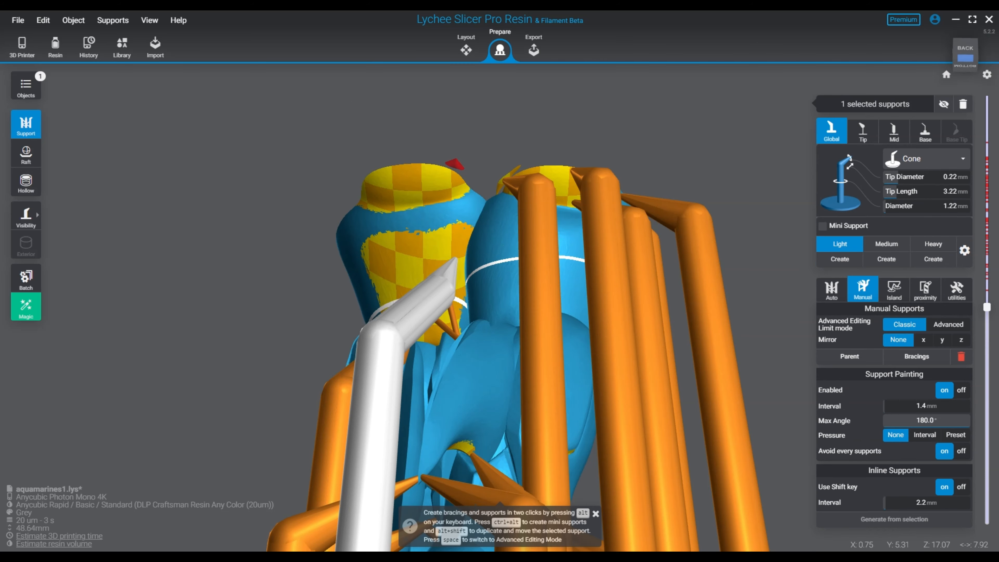
Add light supports along the lower rim of the overhang under that leg's buttock.
{"action": "right_click_drag", "start_coordinate": [499, 300], "coordinate": [571, 282]}
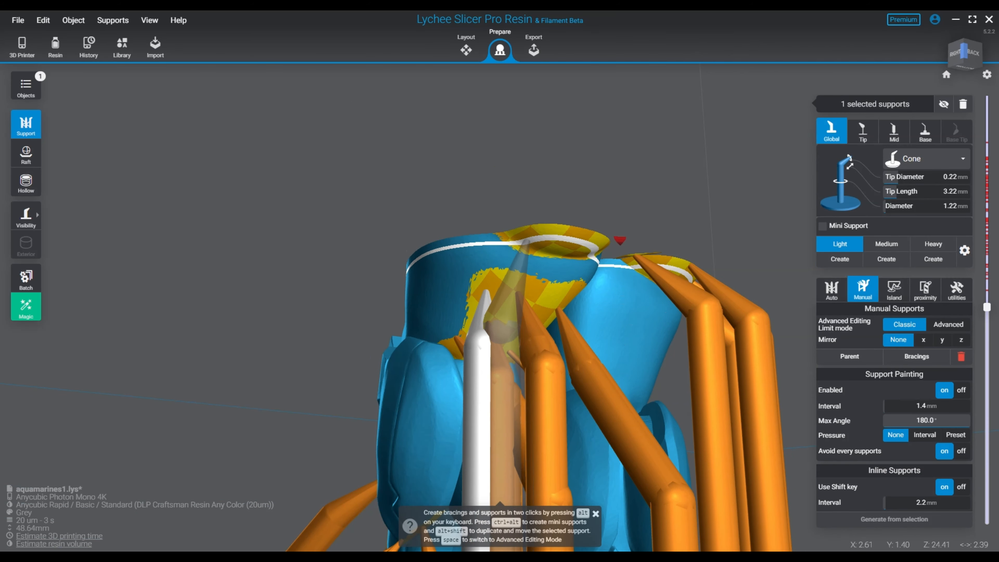
{"action": "left_click", "coordinate": [561, 242]}
{"action": "left_click", "coordinate": [596, 244]}
{"action": "right_click_drag", "start_coordinate": [596, 246], "coordinate": [554, 280]}
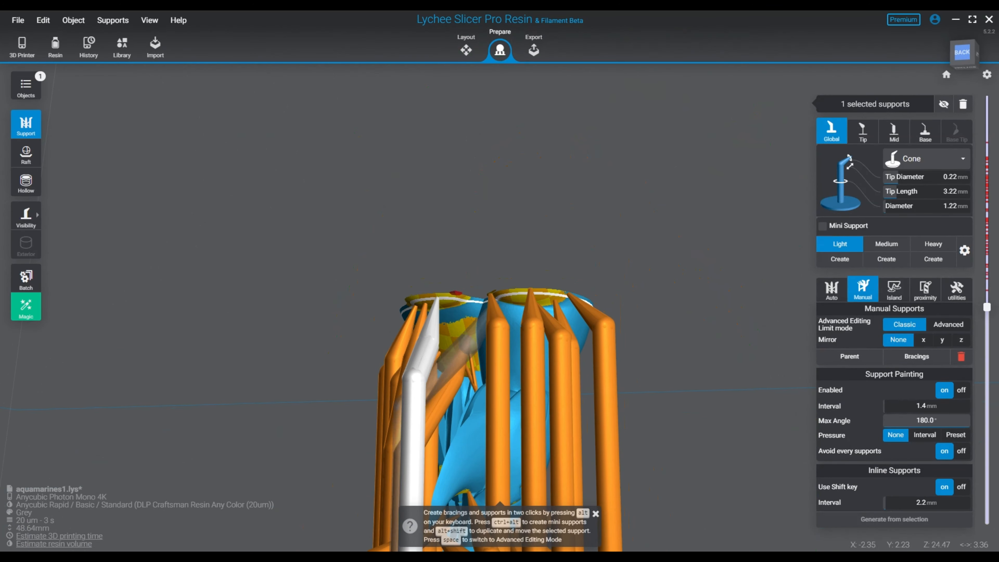
Place mini supports branching from nearby supports to the strap island and along the strap edges on both buttocks.
{"action": "mouse_move", "coordinate": [986, 307]}
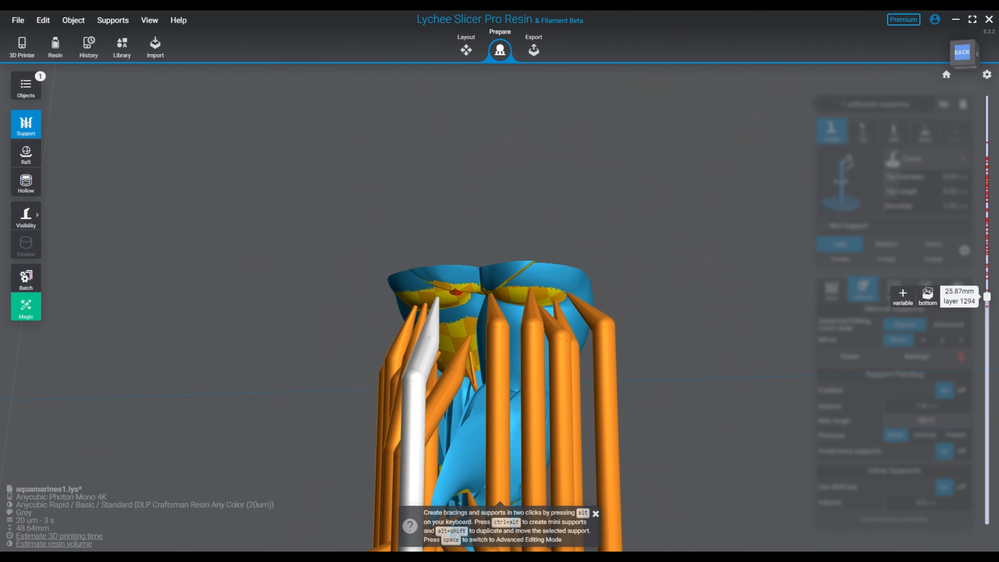
{"action": "right_click_drag", "start_coordinate": [464, 271], "coordinate": [488, 214]}
{"action": "scroll", "coordinate": [486, 214], "scroll_direction": "up", "scroll_amount": 3}
{"action": "scroll", "coordinate": [517, 271], "scroll_direction": "up", "scroll_amount": 5}
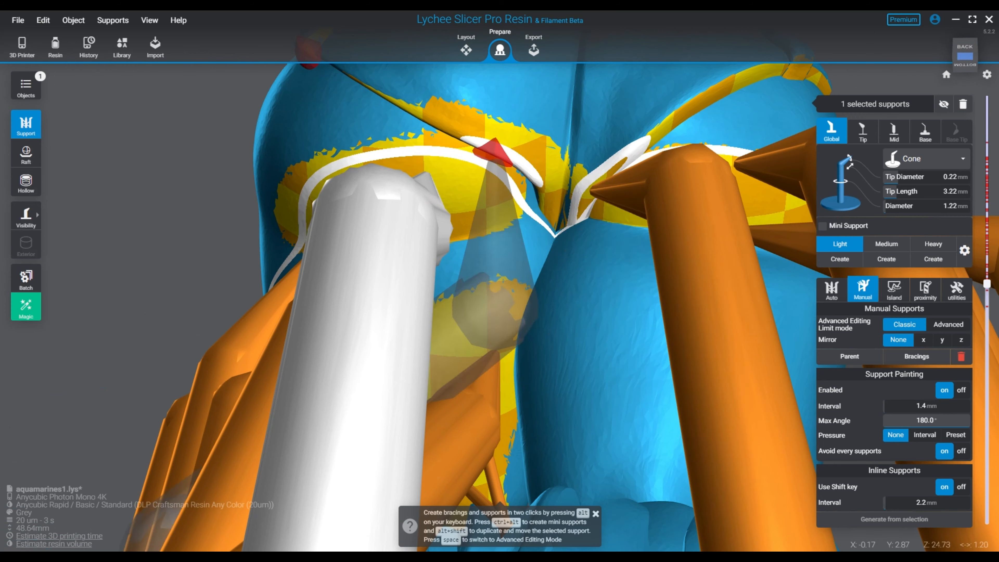
{"action": "left_click", "coordinate": [499, 147], "text": "ctrl+alt"}
{"action": "right_click_drag", "start_coordinate": [498, 146], "coordinate": [512, 394]}
{"action": "left_click", "coordinate": [537, 191], "text": "alt+shift"}
{"action": "left_click", "coordinate": [511, 185], "text": "alt+shift"}
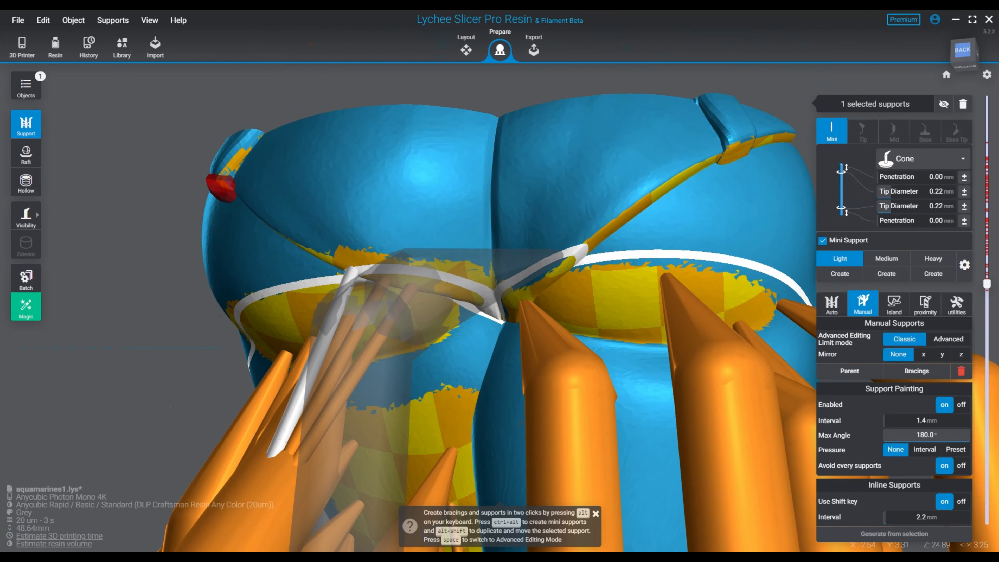
{"action": "left_click", "coordinate": [588, 240], "text": "ctrl+alt"}
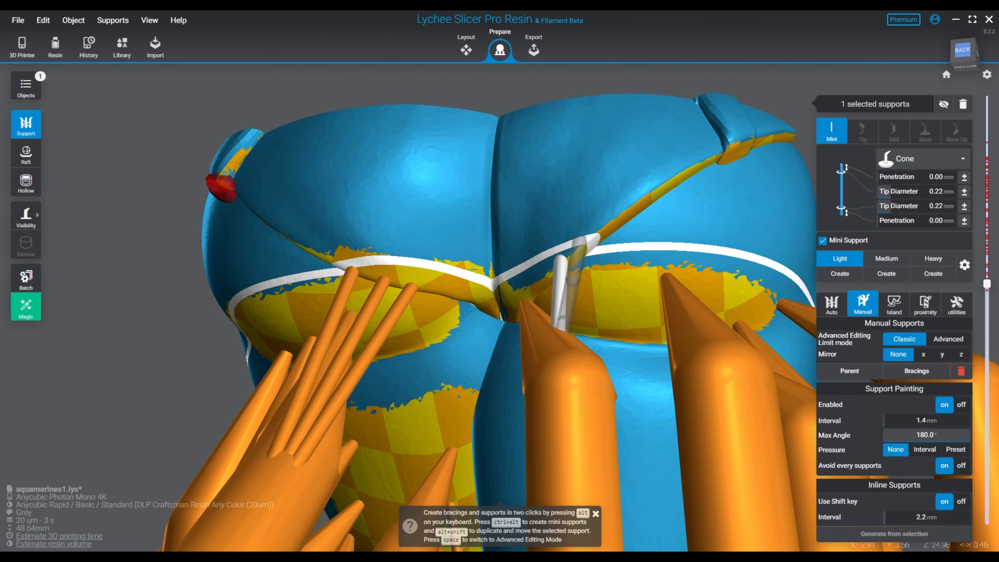
{"action": "left_click", "coordinate": [593, 234], "text": "ctrl+alt"}
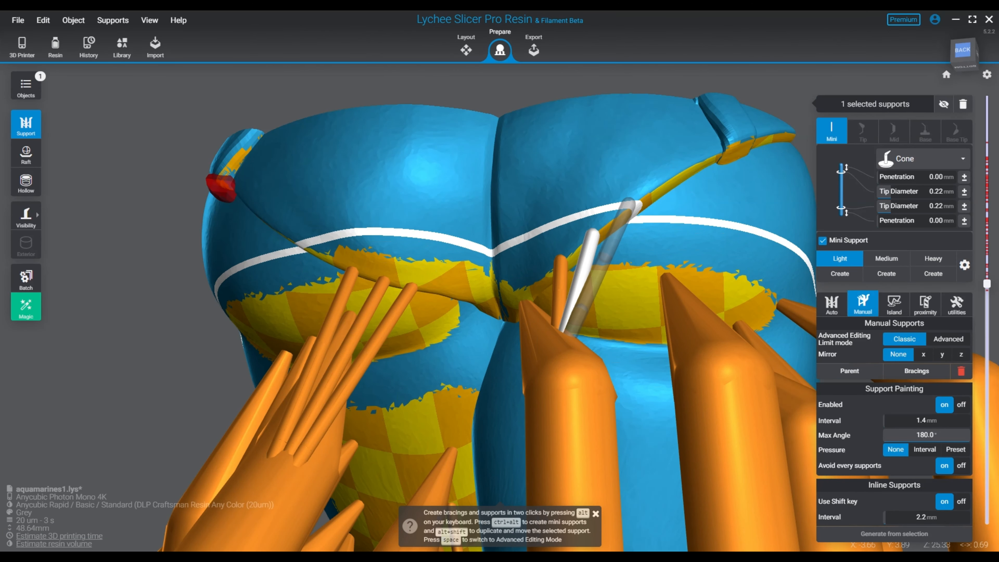
Place a light support with a 3.22 mm tip length under the strap island at each hip.
{"action": "right_click_drag", "start_coordinate": [504, 291], "coordinate": [452, 228]}
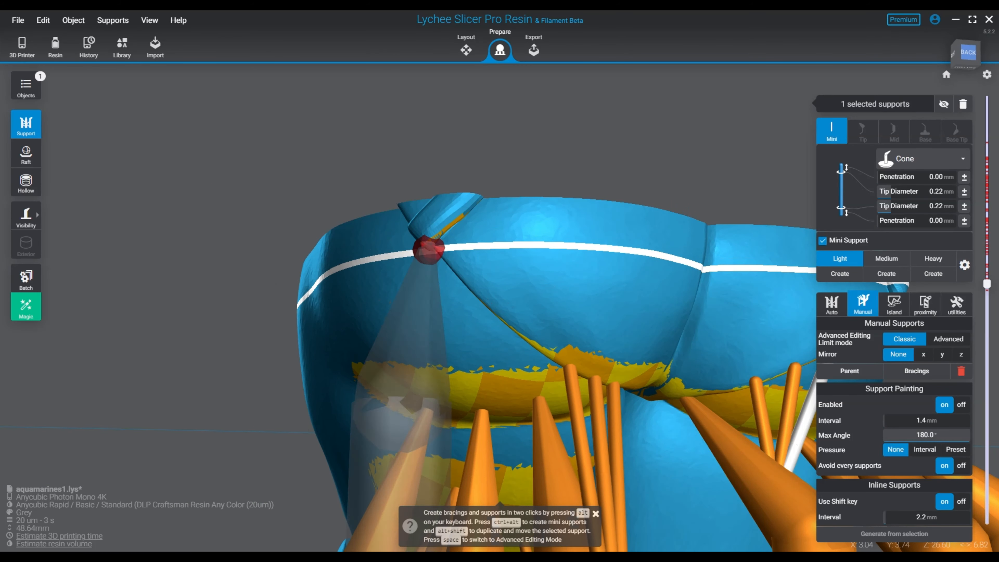
{"action": "left_click", "coordinate": [428, 249]}
{"action": "right_click_drag", "start_coordinate": [429, 249], "coordinate": [582, 226]}
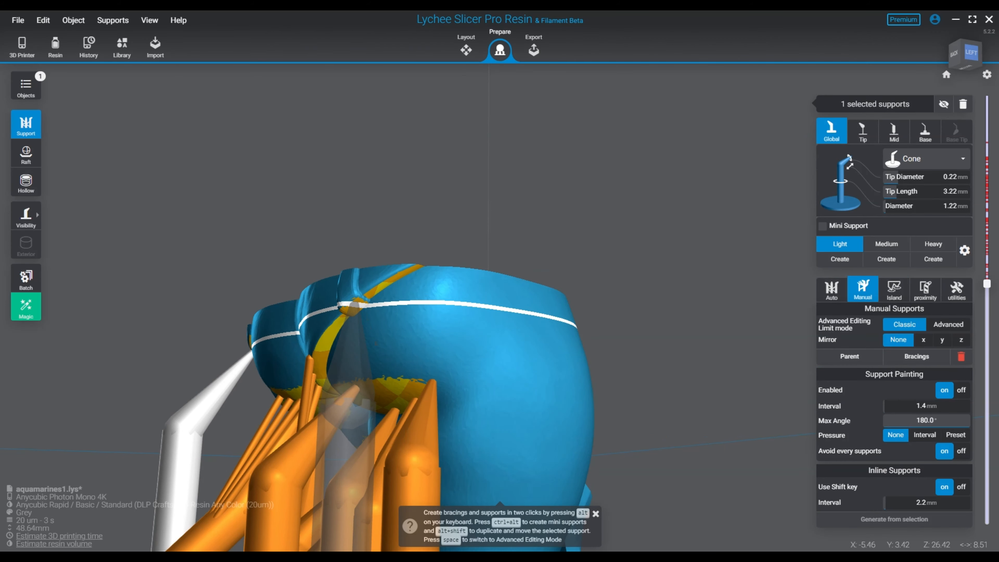
{"action": "left_click", "coordinate": [353, 302]}
Add more 0.22 mm mini supports fanning from the existing branch to the inner buttock overhang beside the strap.
{"action": "right_click_drag", "start_coordinate": [614, 370], "coordinate": [466, 445]}
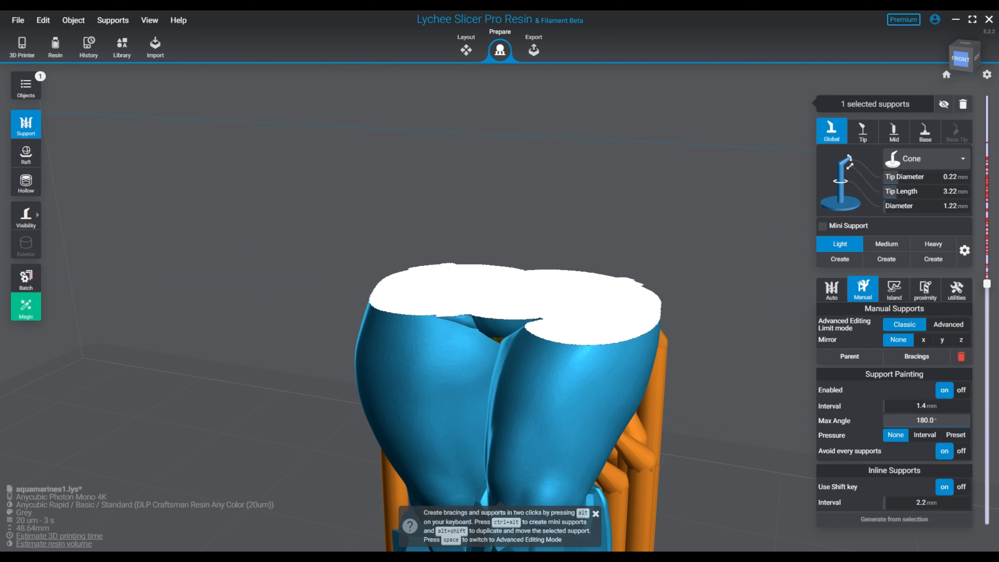
{"action": "mouse_move", "coordinate": [987, 284]}
{"action": "left_click_drag", "start_coordinate": [987, 277], "coordinate": [987, 260]}
{"action": "right_click_drag", "start_coordinate": [500, 374], "coordinate": [493, 295]}
{"action": "mouse_move", "coordinate": [987, 248]}
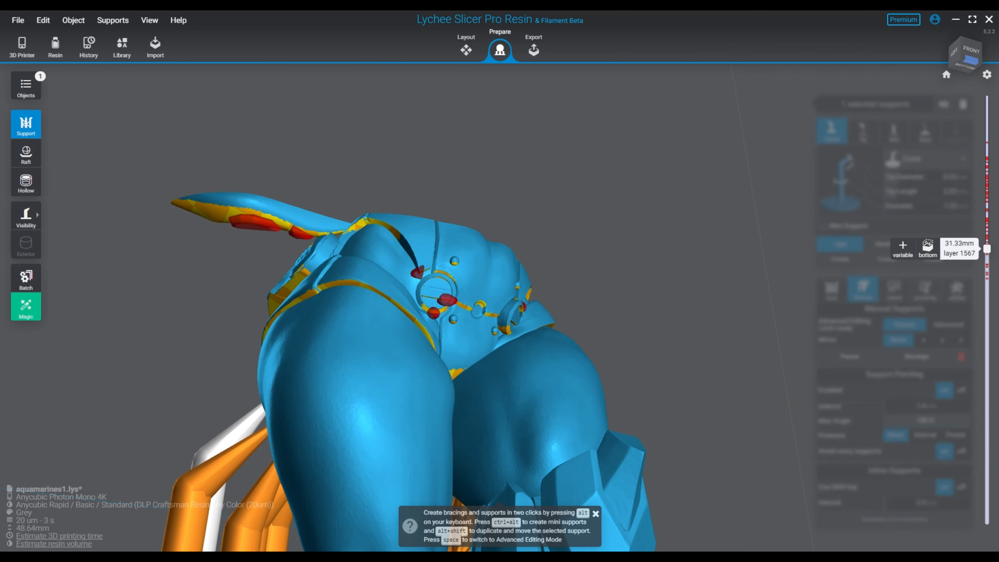
{"action": "left_click_drag", "start_coordinate": [987, 248], "coordinate": [987, 272]}
{"action": "right_click_drag", "start_coordinate": [433, 295], "coordinate": [649, 283]}
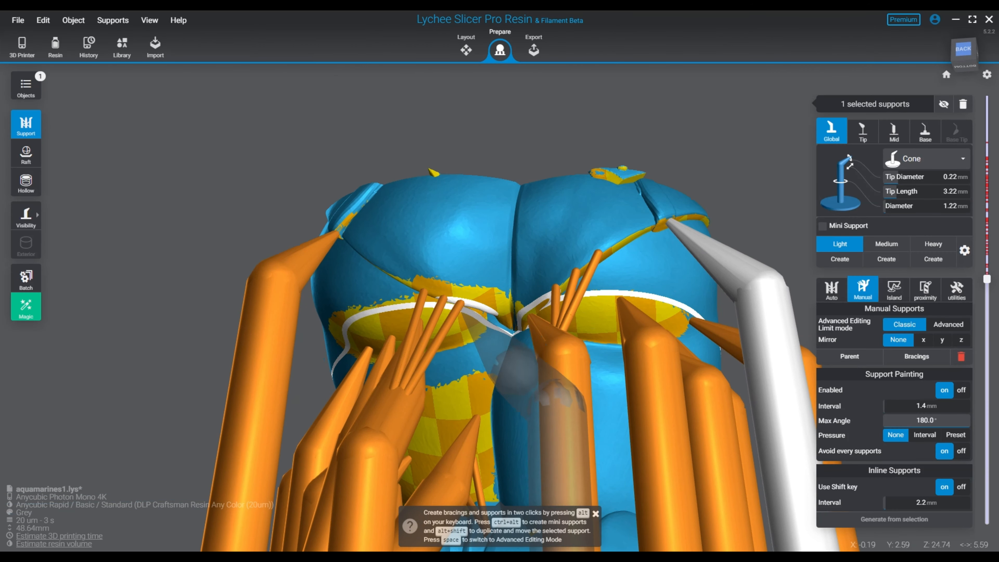
{"action": "left_click", "coordinate": [440, 338]}
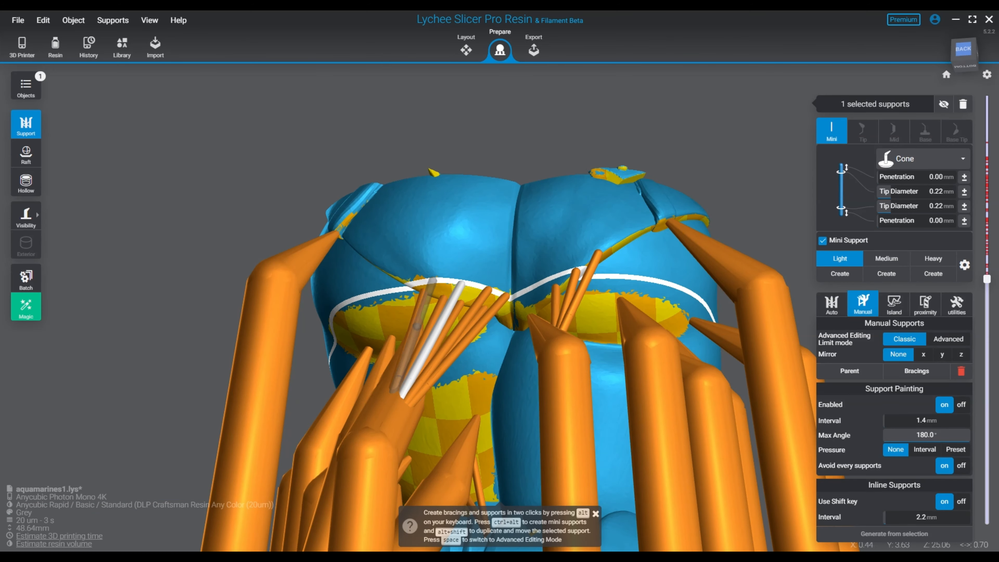
{"action": "right_click_drag", "start_coordinate": [440, 337], "coordinate": [559, 315]}
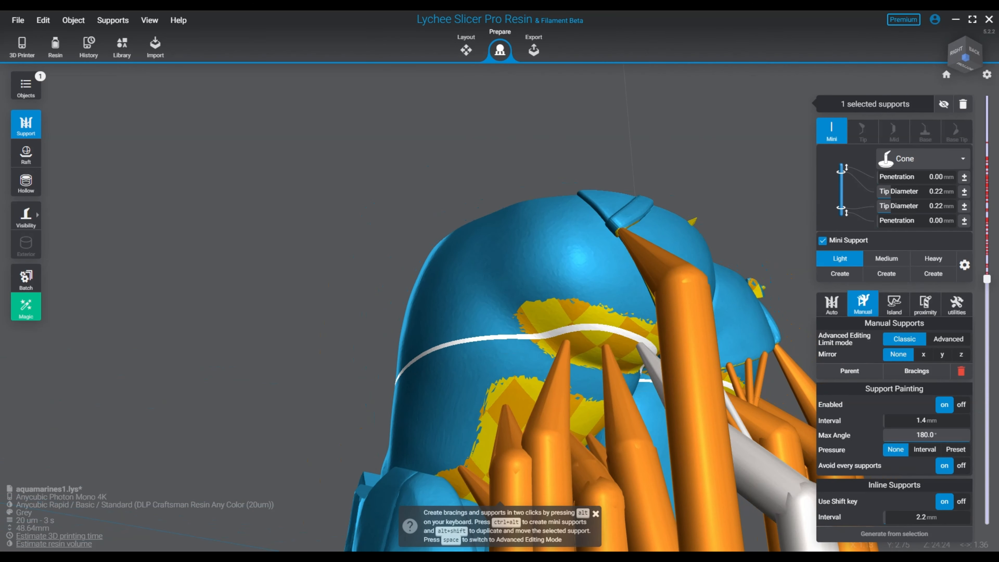
Branch mini supports off the light support tips to fill the outer part of the buttock overhang.
{"action": "left_click", "coordinate": [607, 357], "text": "ctrl+alt"}
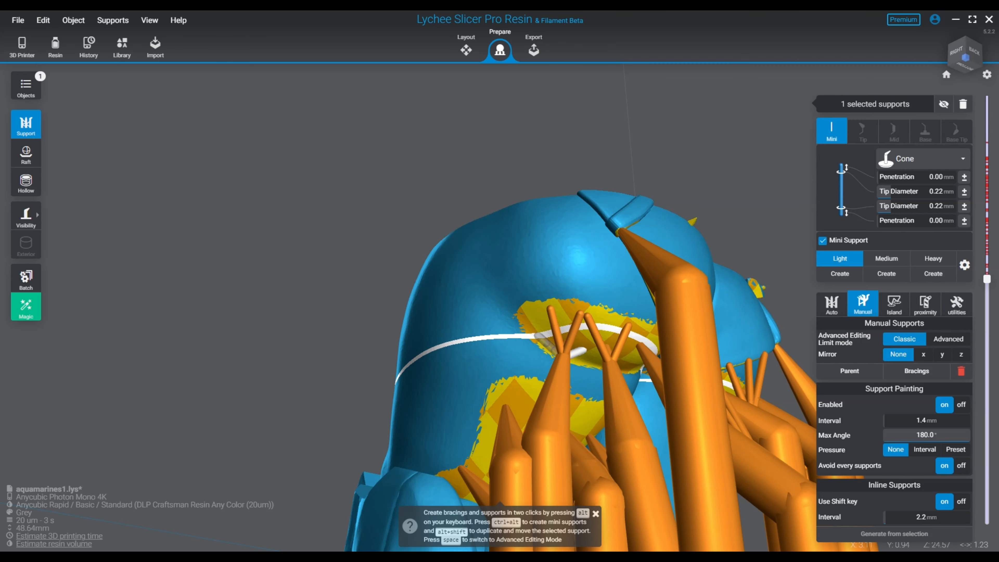
{"action": "right_click_drag", "start_coordinate": [606, 366], "coordinate": [535, 370]}
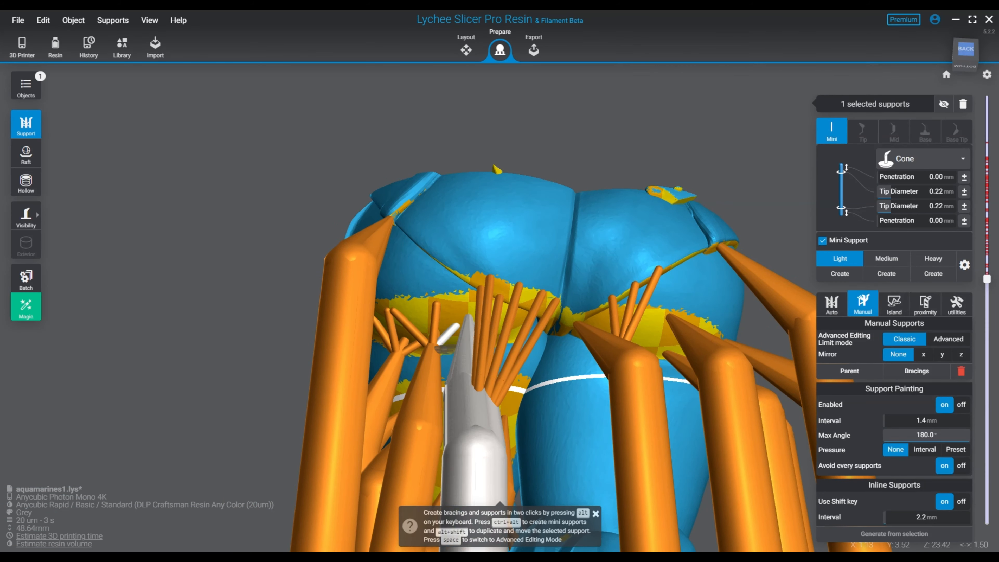
{"action": "right_click_drag", "start_coordinate": [468, 417], "coordinate": [567, 389]}
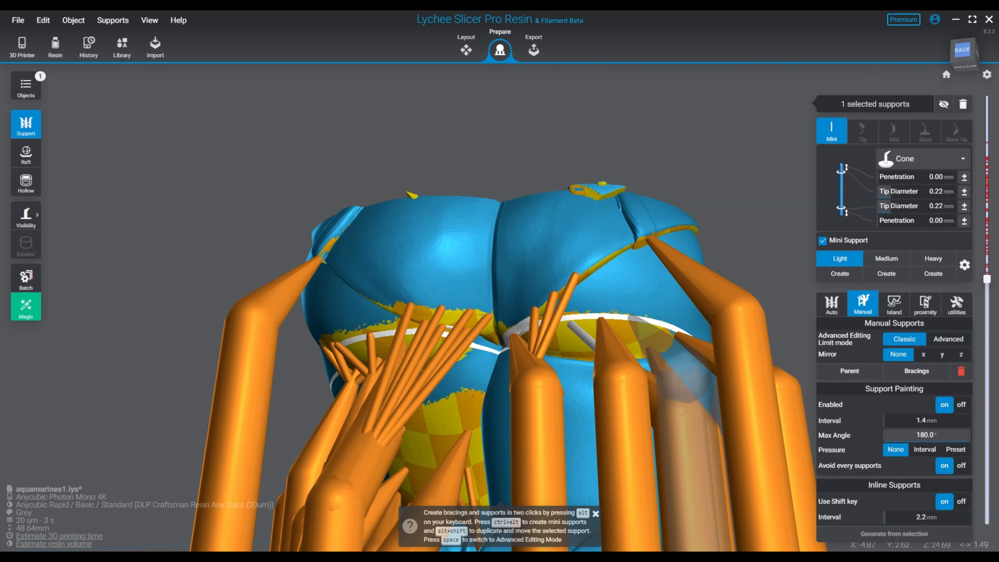
Examine the front of the pelvis layer by layer for islands around the belt's round buckles and rivets.
{"action": "right_click_drag", "start_coordinate": [629, 326], "coordinate": [355, 286]}
{"action": "scroll", "coordinate": [503, 236], "scroll_direction": "up", "scroll_amount": 8}
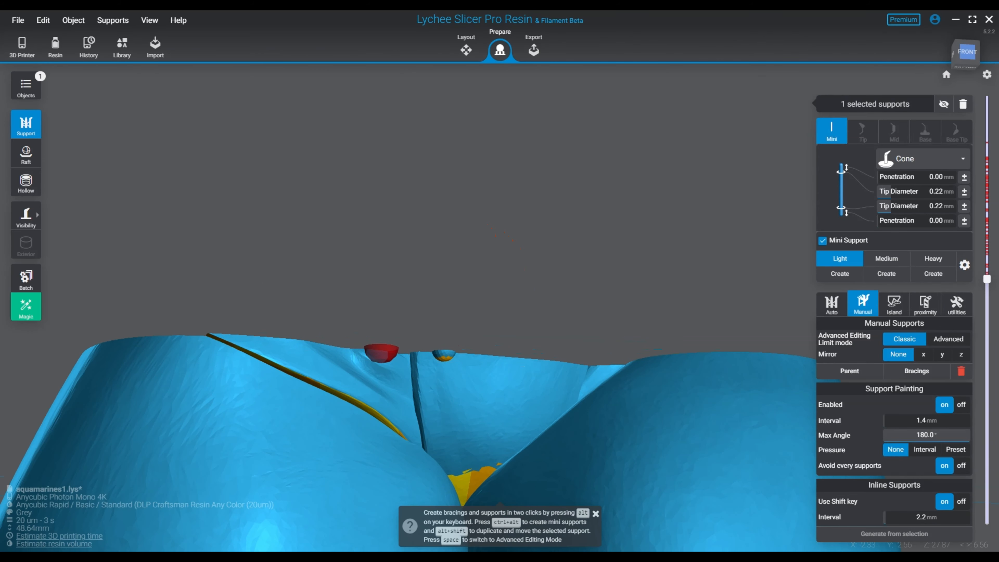
{"action": "mouse_move", "coordinate": [987, 279]}
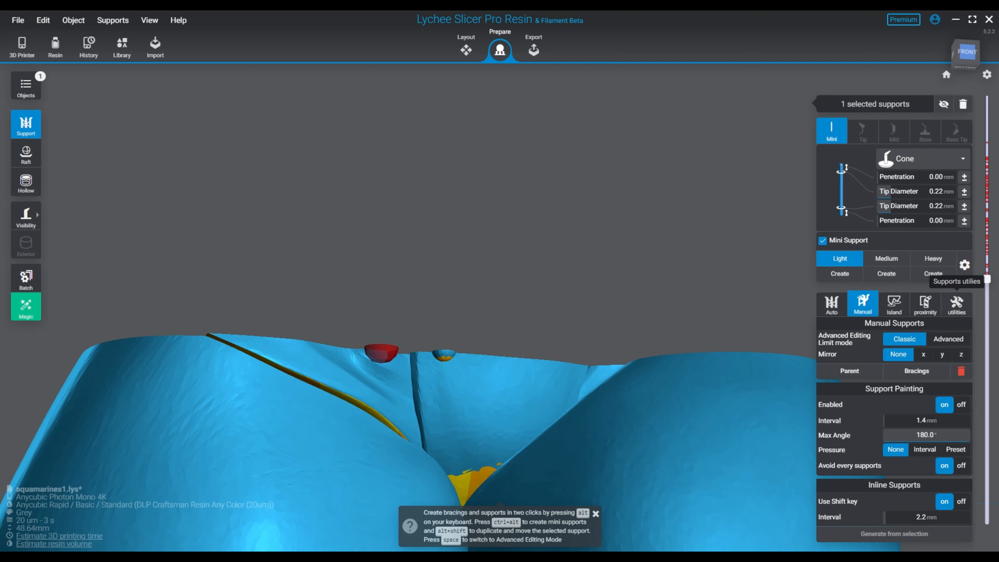
{"action": "middle_click_drag", "start_coordinate": [422, 423], "coordinate": [497, 285]}
{"action": "scroll", "coordinate": [498, 285], "scroll_direction": "up", "scroll_amount": 3}
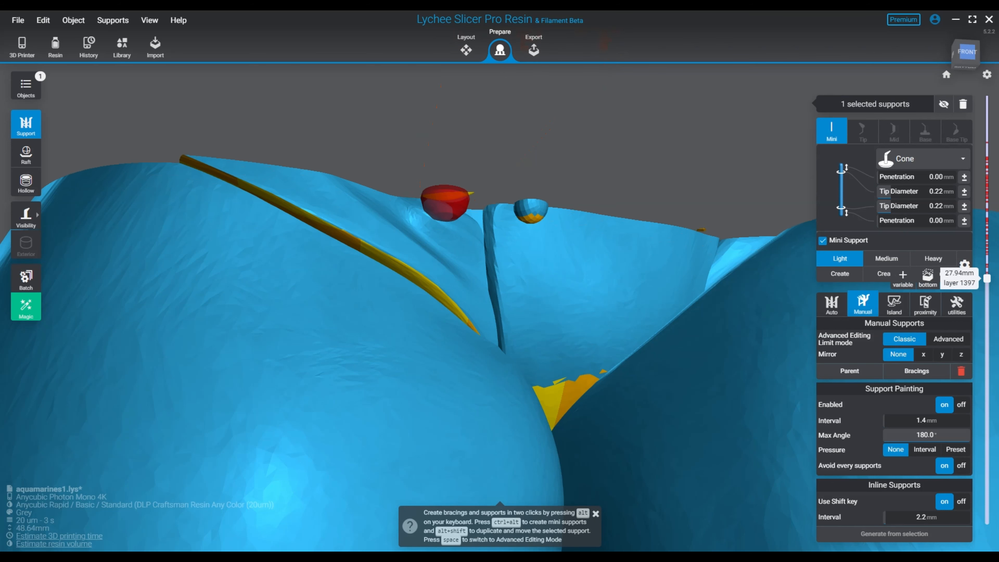
{"action": "key", "text": "Up"}
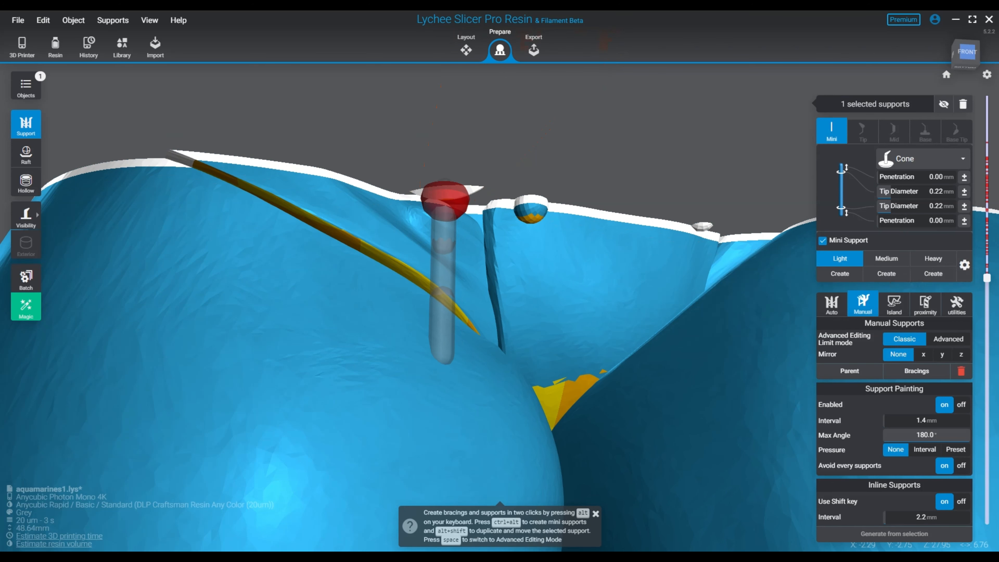
{"action": "scroll", "coordinate": [478, 224], "scroll_direction": "up", "scroll_amount": 3}
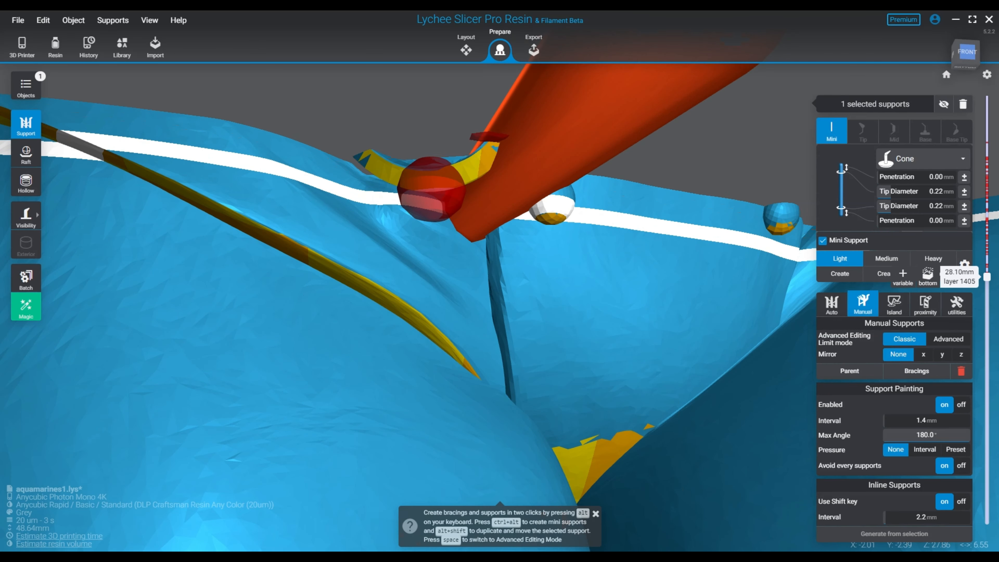
{"action": "key", "text": "Up"}
{"action": "key", "text": "Up"}
{"action": "key", "text": "Up"}
{"action": "key", "text": "Up"}
{"action": "key", "text": "Up"}
{"action": "key", "text": "Up"}
{"action": "key", "text": "Up"}
{"action": "key", "text": "Up"}
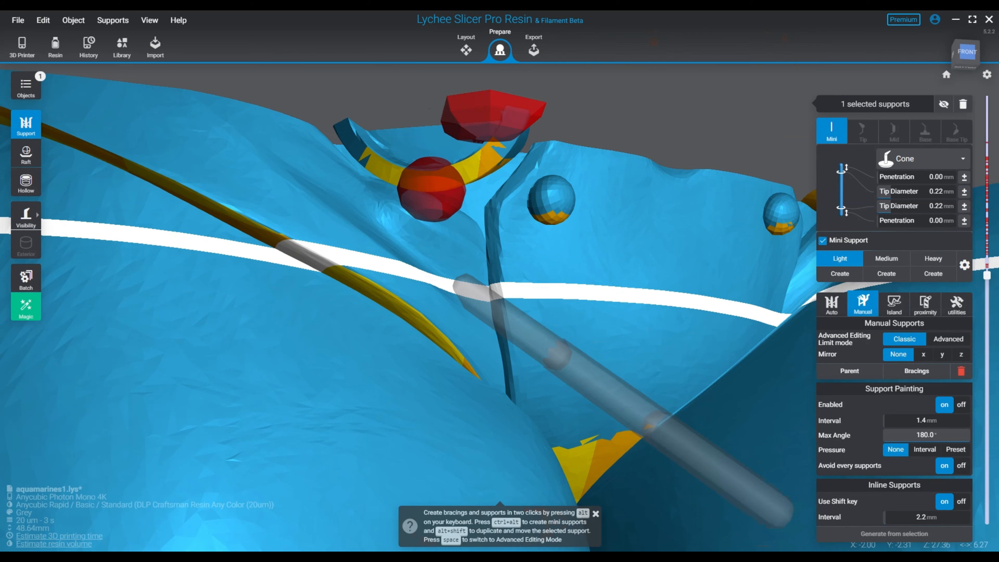
Place a light support under the island below the round front buckle and branch two mini supports from it to the buckle's rim.
{"action": "key", "text": "Escape"}
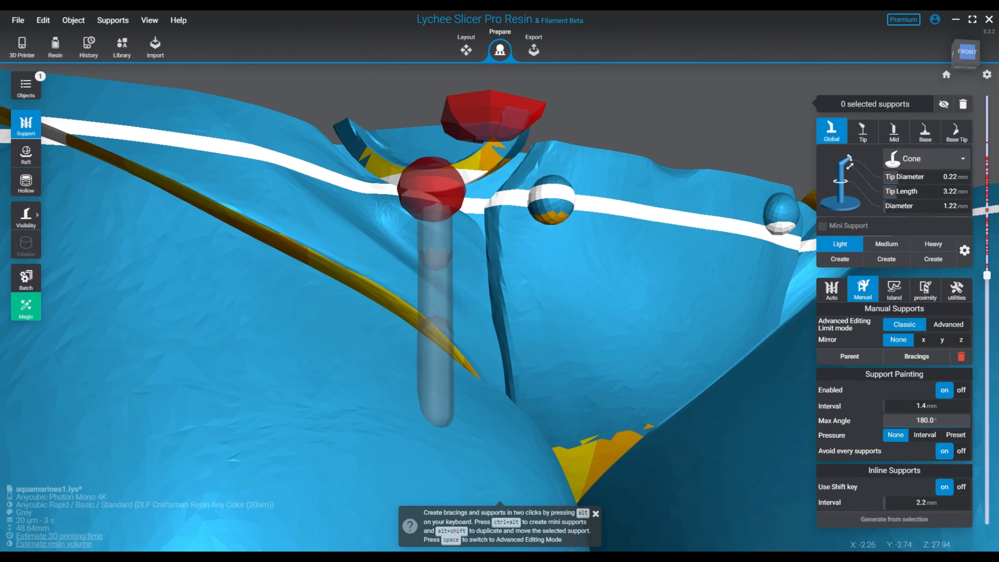
{"action": "scroll", "coordinate": [432, 293], "scroll_direction": "down", "scroll_amount": 3}
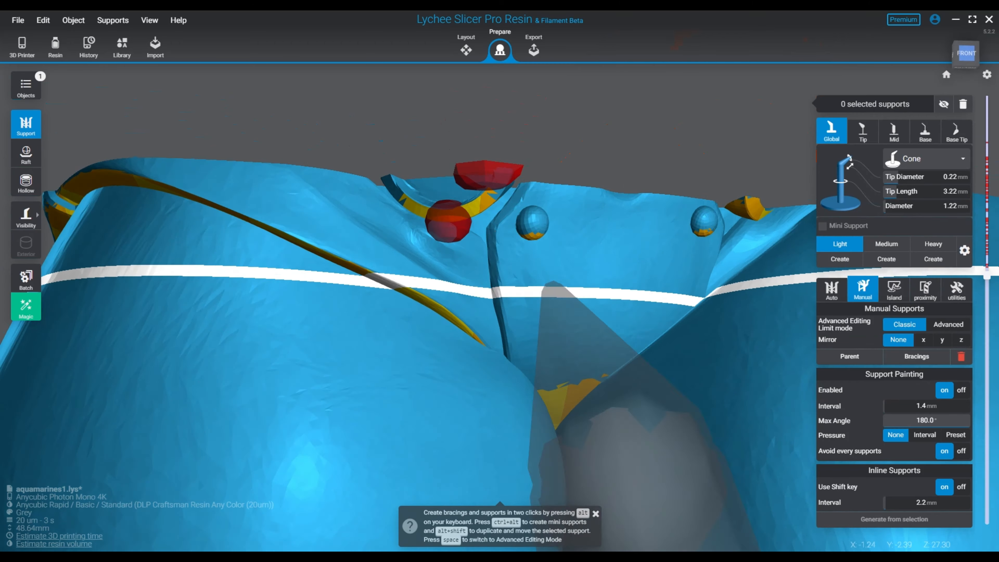
{"action": "right_click_drag", "start_coordinate": [558, 286], "coordinate": [548, 318]}
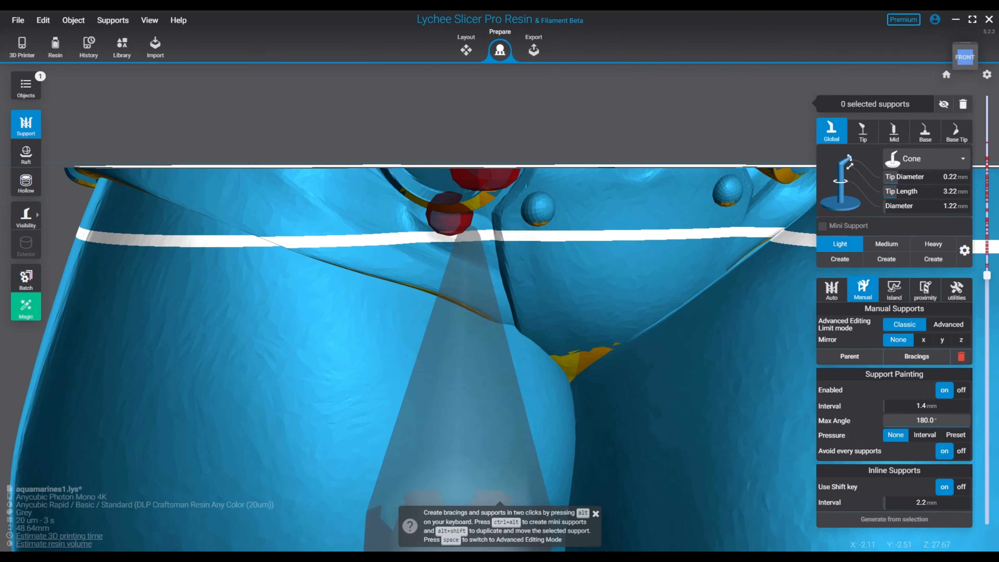
{"action": "left_click", "coordinate": [449, 216]}
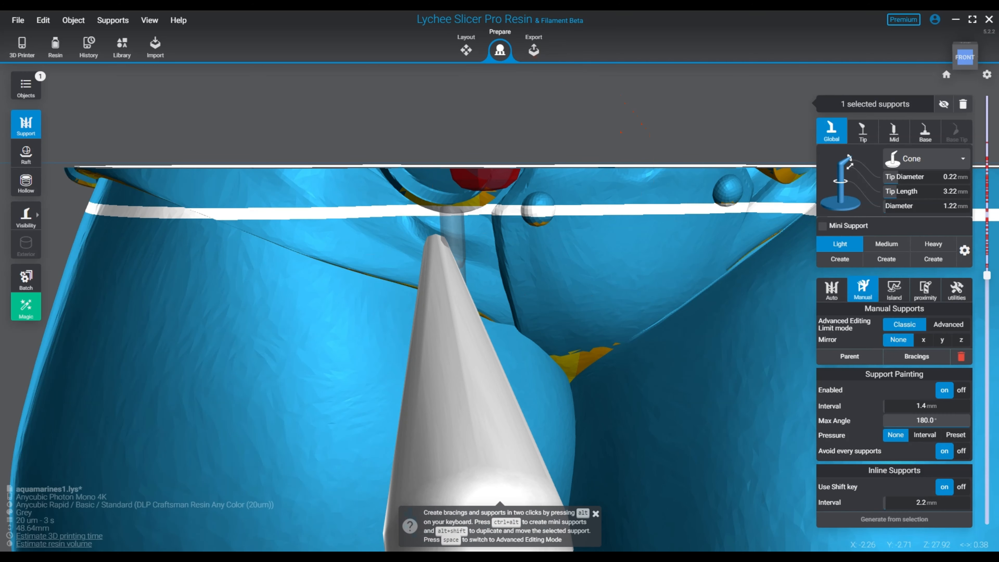
{"action": "left_click", "coordinate": [452, 204], "text": "ctrl+alt"}
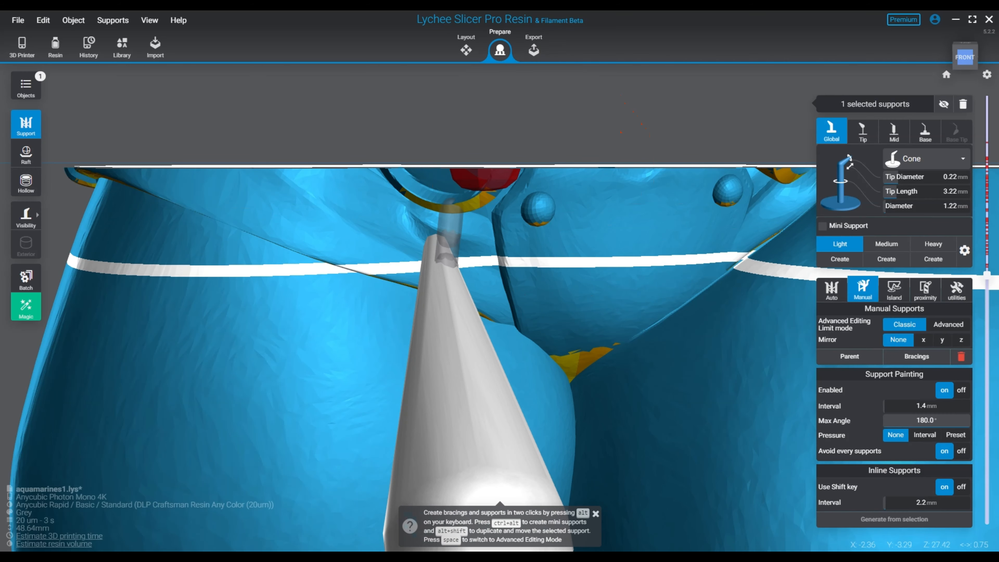
{"action": "left_click", "coordinate": [450, 263], "text": "ctrl+alt"}
{"action": "right_click_drag", "start_coordinate": [502, 305], "coordinate": [533, 289]}
{"action": "left_click", "coordinate": [499, 185], "text": "ctrl+alt"}
{"action": "left_click", "coordinate": [521, 276], "text": "ctrl+alt"}
Add another mini support from the light support's tip to the buckle's lower rim, between the two existing ones.
{"action": "right_click_drag", "start_coordinate": [604, 232], "coordinate": [622, 293]}
{"action": "scroll", "coordinate": [578, 303], "scroll_direction": "down", "scroll_amount": 2}
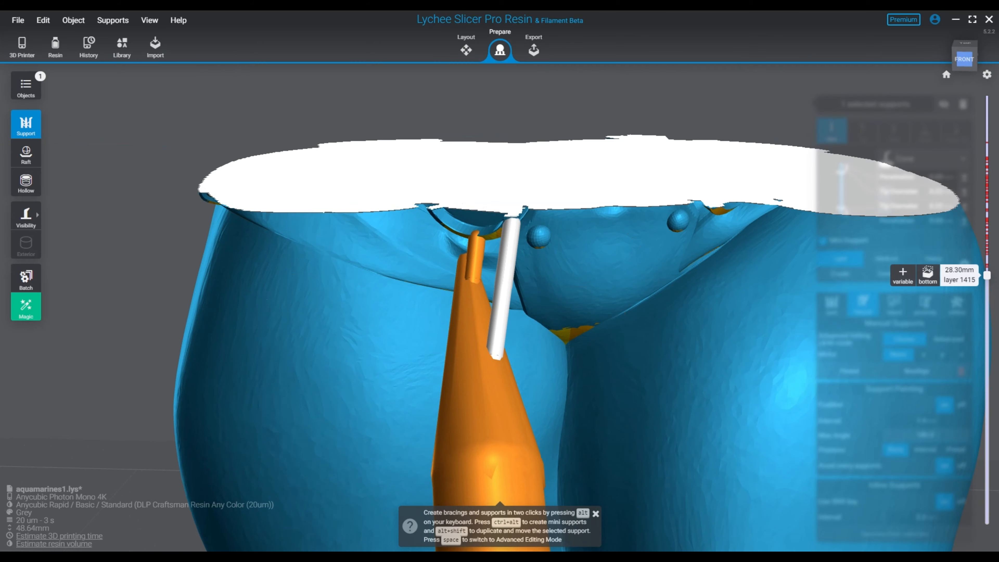
{"action": "left_click_drag", "start_coordinate": [987, 274], "coordinate": [986, 267]}
{"action": "right_click_drag", "start_coordinate": [527, 185], "coordinate": [554, 154]}
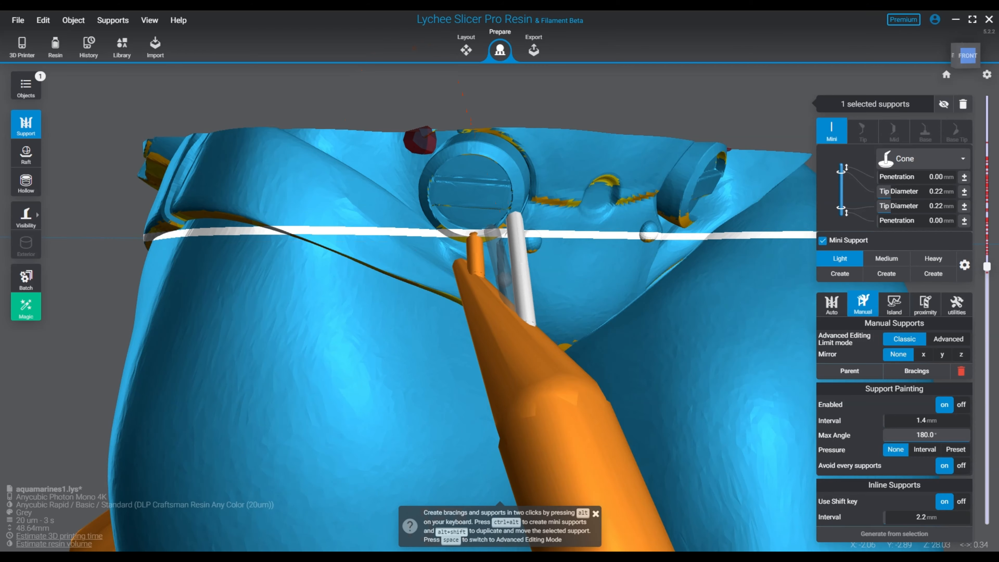
{"action": "left_click", "coordinate": [497, 238], "text": "ctrl+alt"}
{"action": "right_click_drag", "start_coordinate": [620, 319], "coordinate": [508, 241]}
{"action": "left_click", "coordinate": [545, 342]}
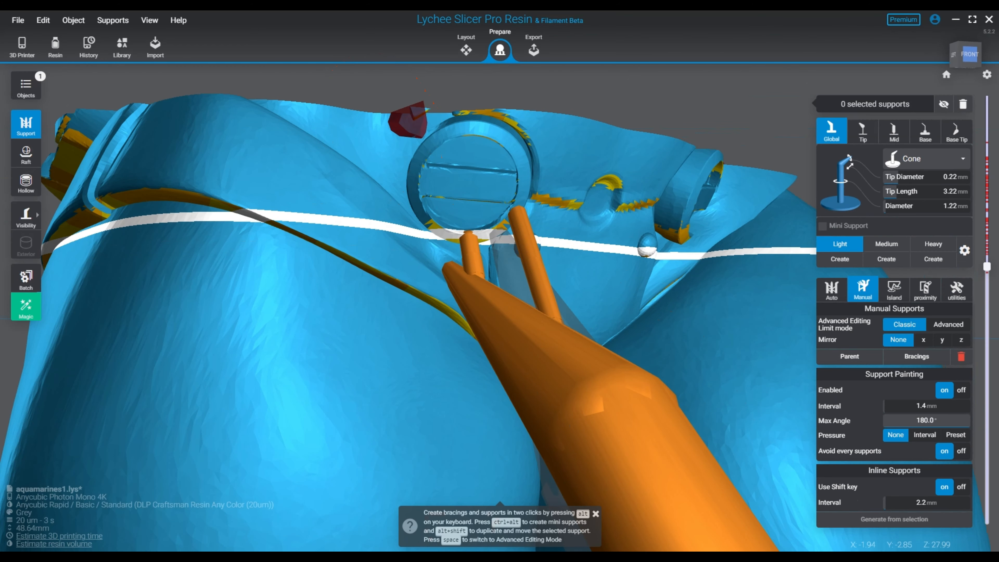
{"action": "left_click", "coordinate": [537, 276]}
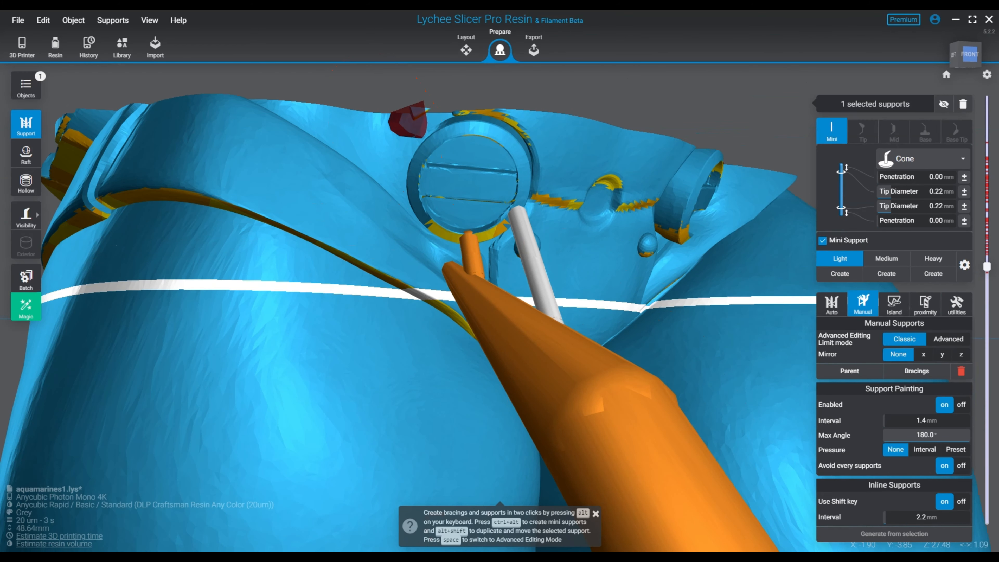
{"action": "left_click", "coordinate": [489, 233]}
{"action": "right_click_drag", "start_coordinate": [634, 275], "coordinate": [618, 335]}
{"action": "right_click_drag", "start_coordinate": [668, 248], "coordinate": [523, 275]}
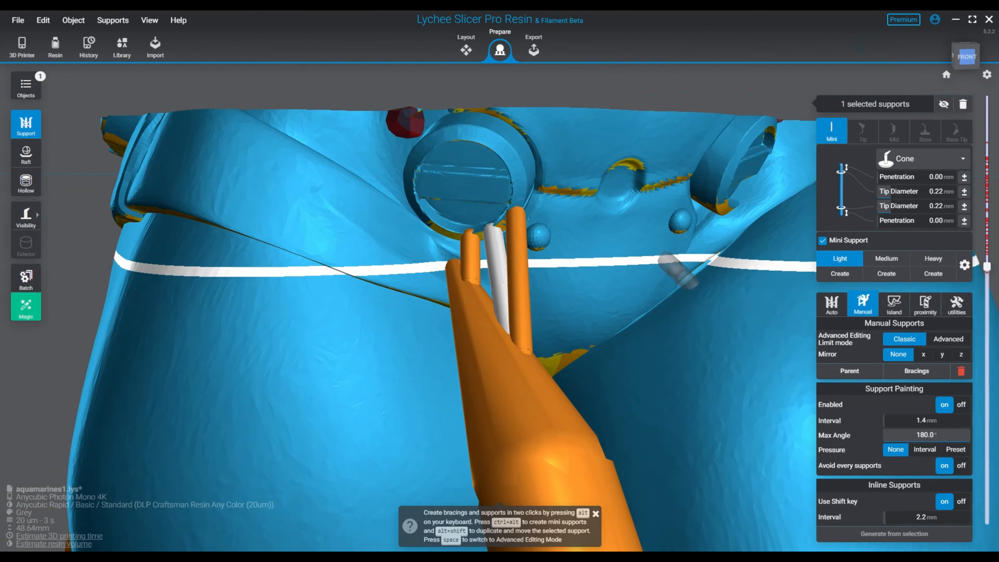
Set the upper tip diameter of the three mini supports under the buckle to 0.10 mm.
{"action": "left_click", "coordinate": [516, 276], "text": "ctrl"}
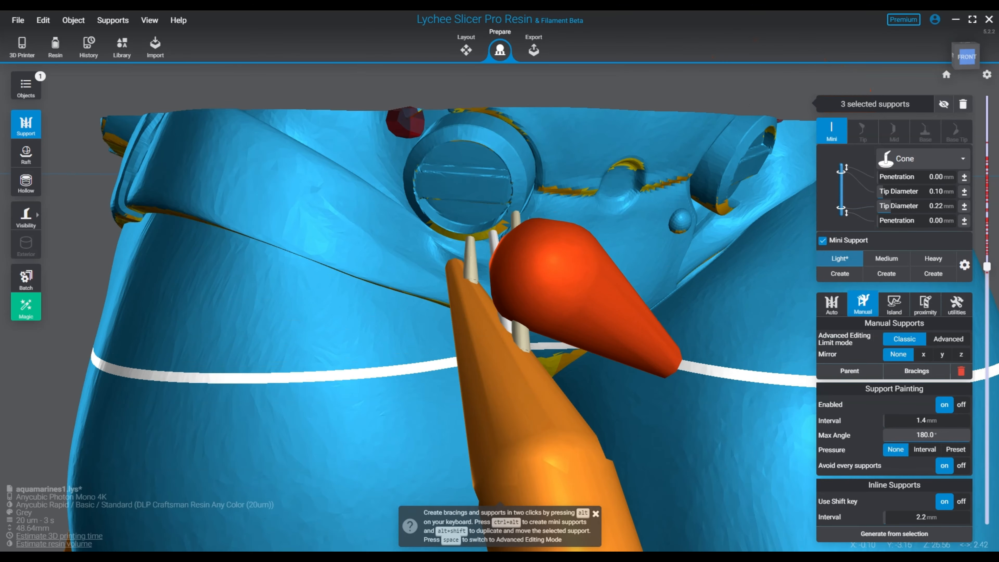
{"action": "right_click_drag", "start_coordinate": [676, 364], "coordinate": [413, 331]}
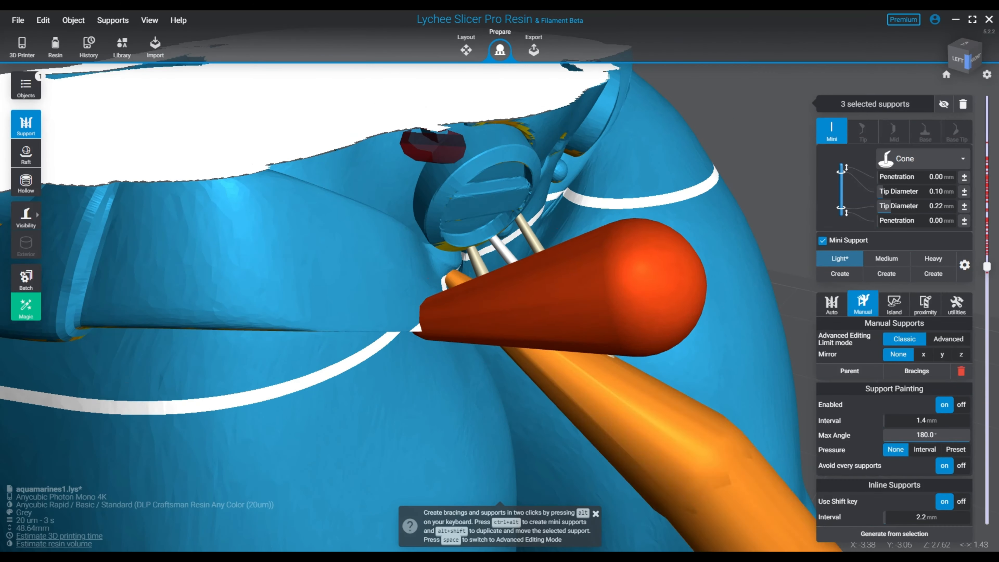
{"action": "right_click_drag", "start_coordinate": [727, 284], "coordinate": [665, 252]}
{"action": "right_click_drag", "start_coordinate": [409, 242], "coordinate": [436, 237]}
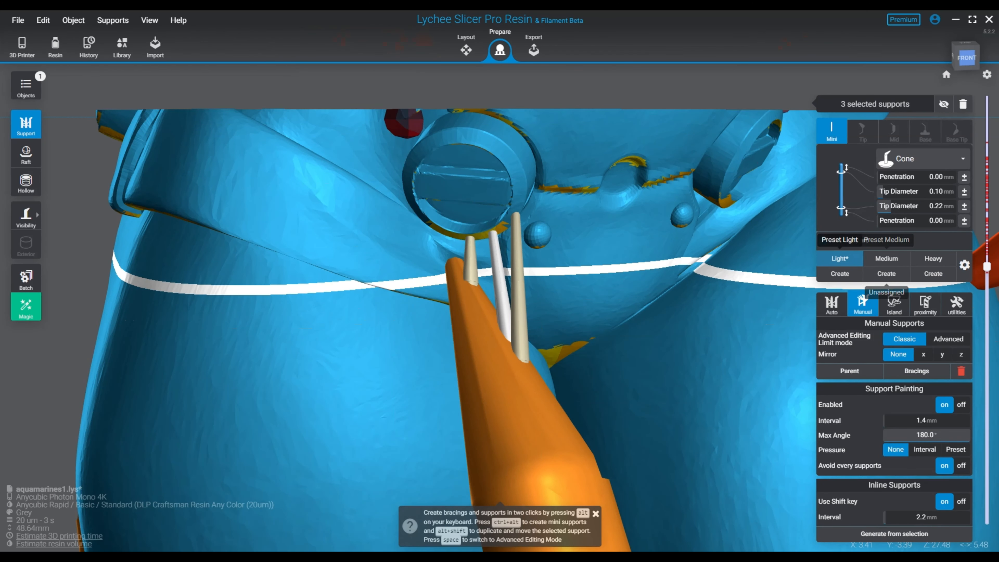
{"action": "key", "text": "Escape"}
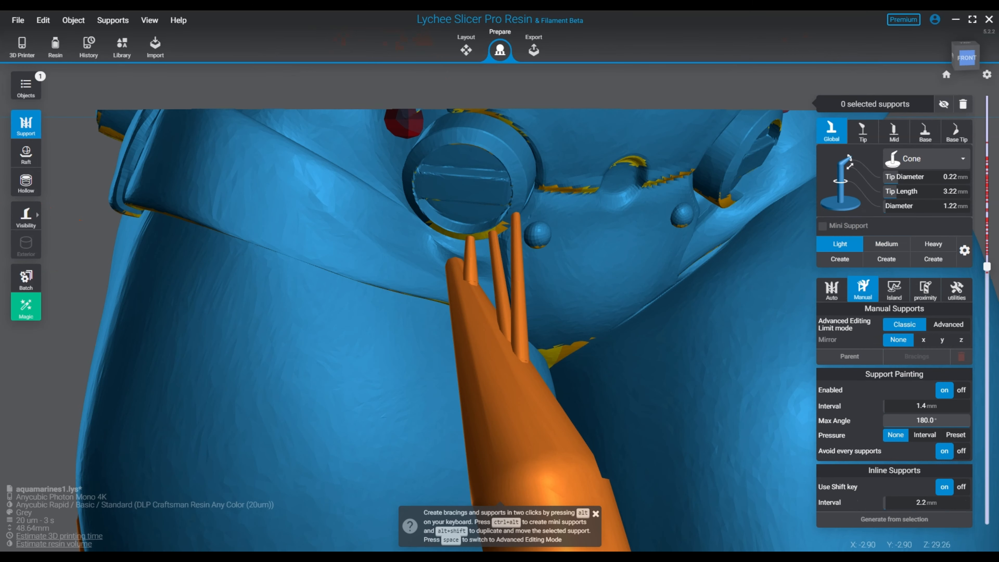
Place a light support with a 0.22 mm tip diameter and 3.22 mm tip length under the island beside the same buckle.
{"action": "left_click", "coordinate": [406, 119]}
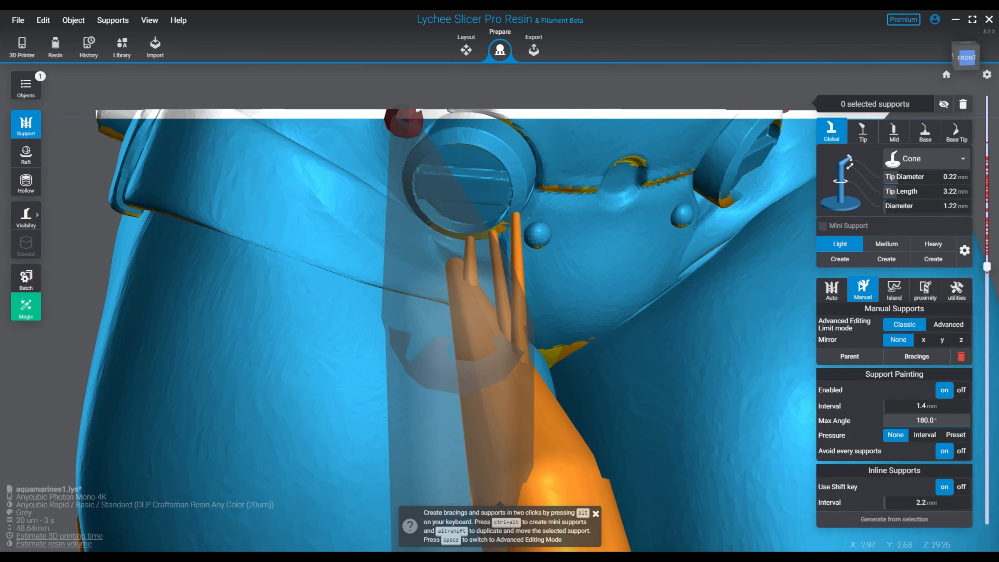
{"action": "left_click", "coordinate": [409, 115]}
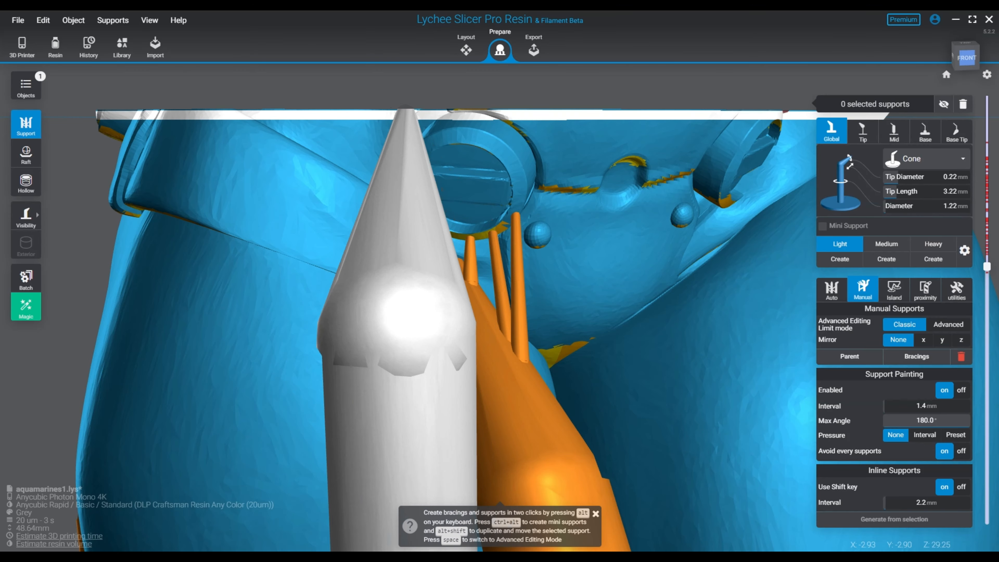
{"action": "scroll", "coordinate": [562, 370], "scroll_direction": "down", "scroll_amount": 2}
{"action": "scroll", "coordinate": [655, 391], "scroll_direction": "down", "scroll_amount": 1}
{"action": "right_click_drag", "start_coordinate": [584, 340], "coordinate": [590, 370]}
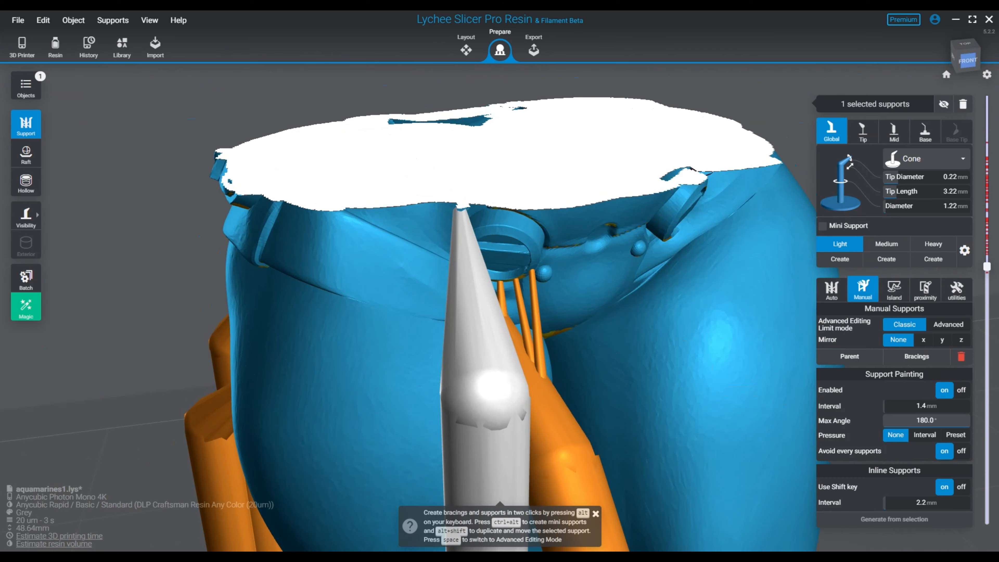
Try a 0.22 mm mini support between the thigh and the island beside the opposite front buckle.
{"action": "left_click_drag", "start_coordinate": [987, 267], "coordinate": [987, 255]}
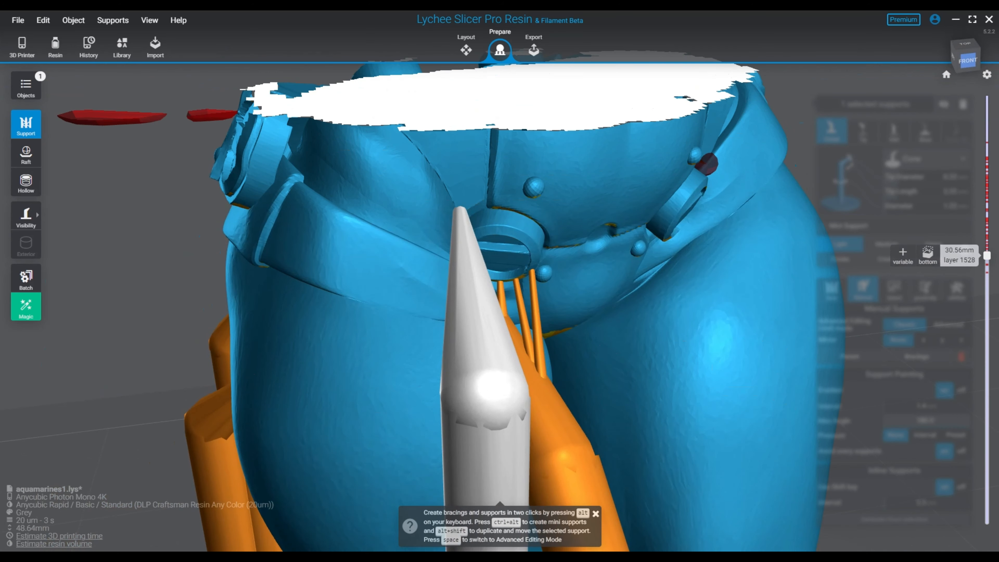
{"action": "right_click_drag", "start_coordinate": [728, 252], "coordinate": [571, 150]}
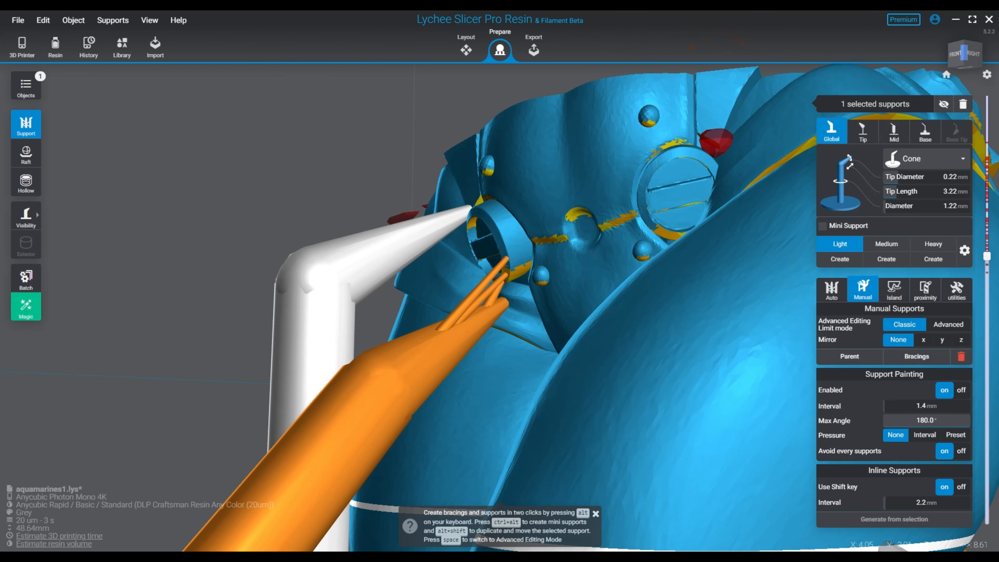
{"action": "right_click_drag", "start_coordinate": [562, 205], "coordinate": [595, 256]}
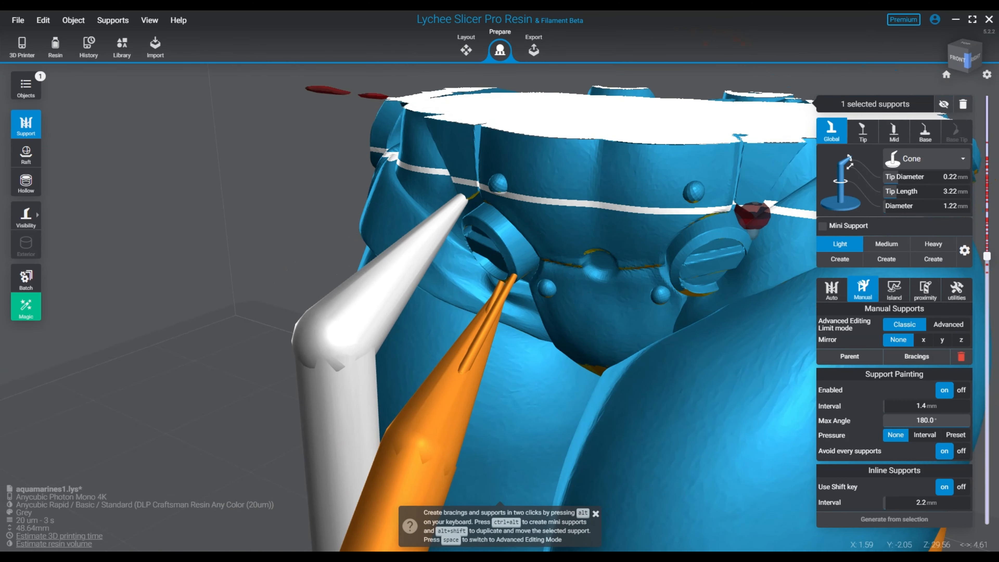
{"action": "left_click", "coordinate": [736, 206]}
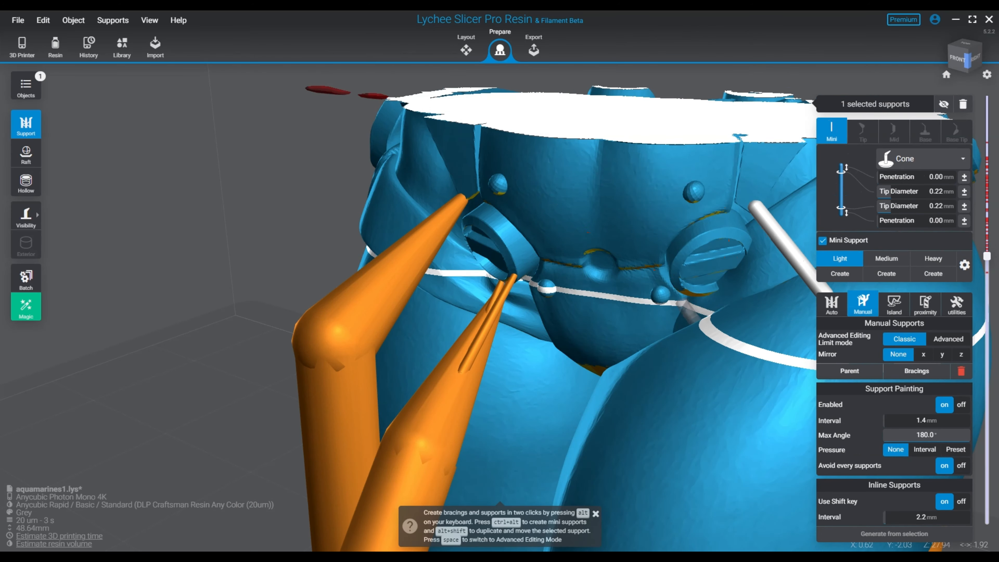
{"action": "right_click_drag", "start_coordinate": [637, 305], "coordinate": [612, 295]}
{"action": "middle_click_drag", "start_coordinate": [598, 247], "coordinate": [362, 286]}
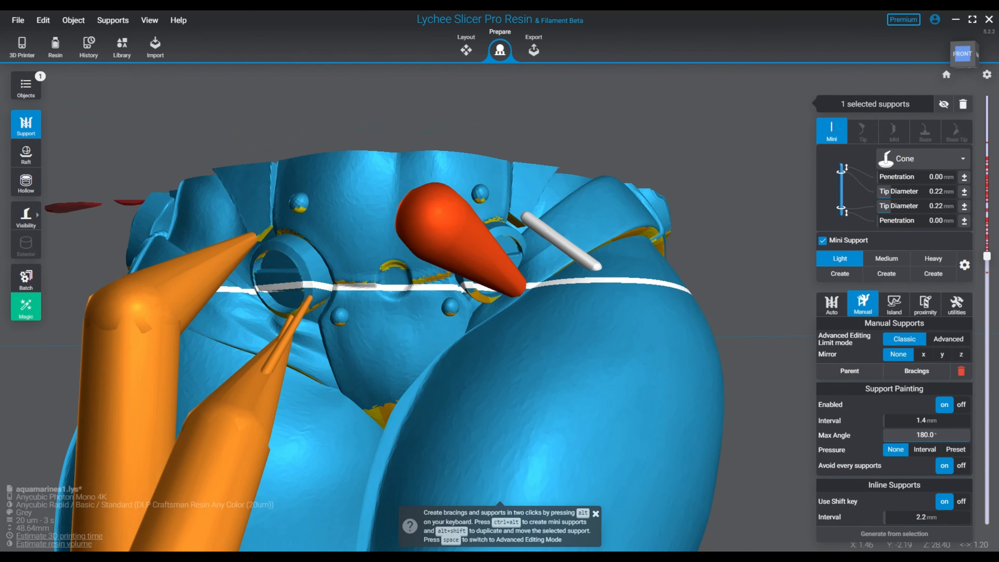
{"action": "key", "text": "Delete"}
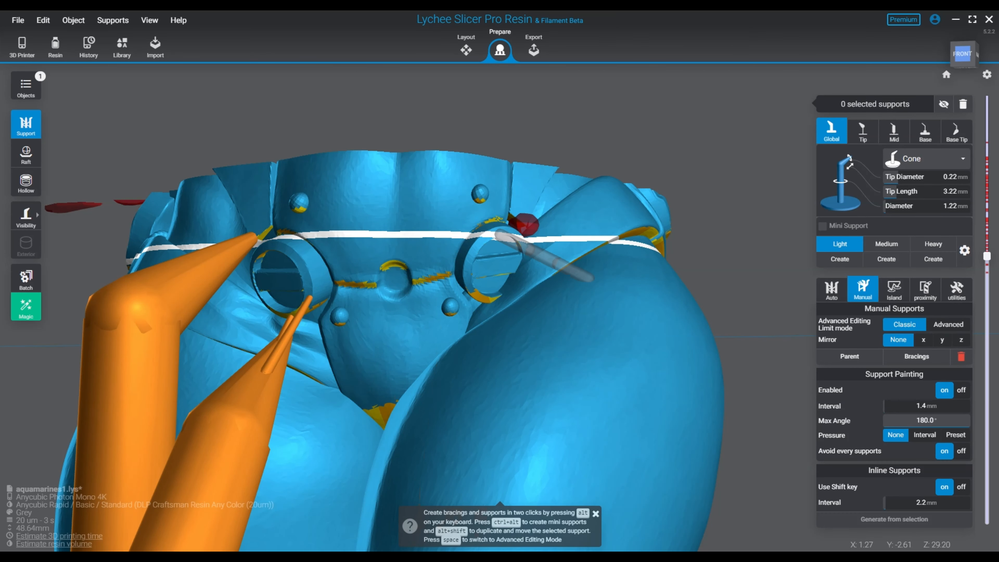
Place a mini support with a 0.10 mm tip diameter from the thigh to the upper part of the opposite front buckle.
{"action": "left_click", "coordinate": [499, 235], "text": "ctrl+alt"}
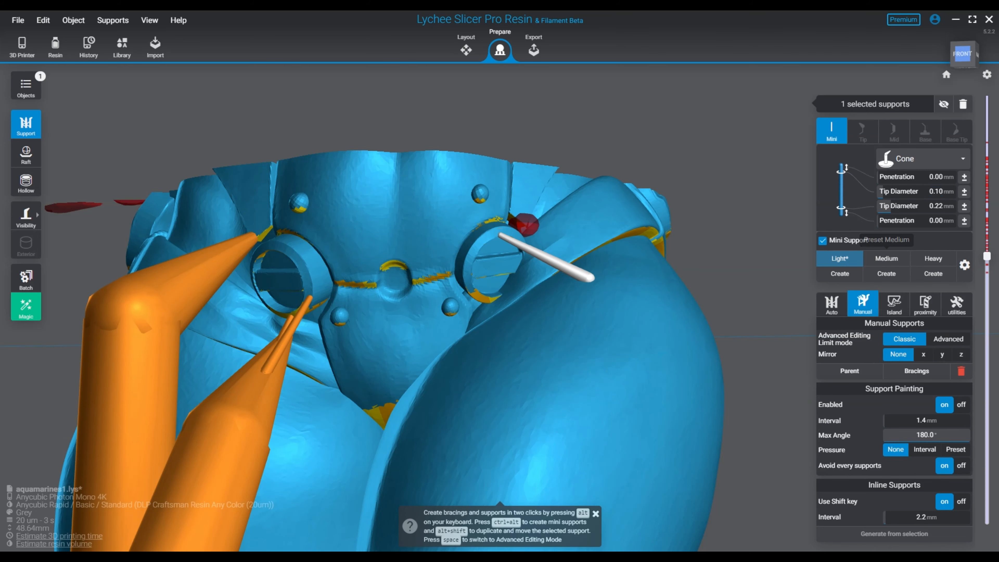
{"action": "right_click_drag", "start_coordinate": [626, 329], "coordinate": [559, 330]}
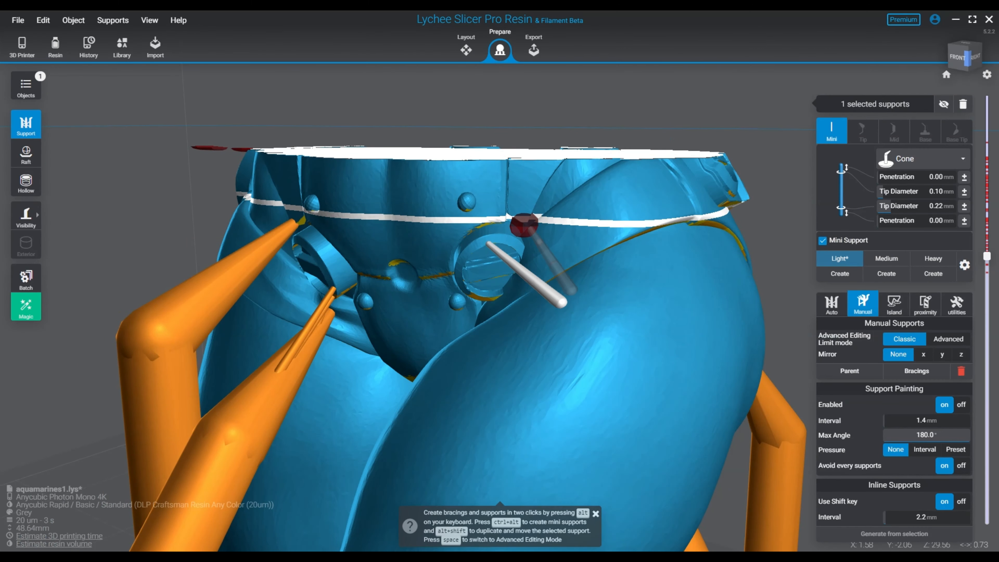
{"action": "right_click_drag", "start_coordinate": [592, 313], "coordinate": [537, 268]}
{"action": "key", "text": "Escape"}
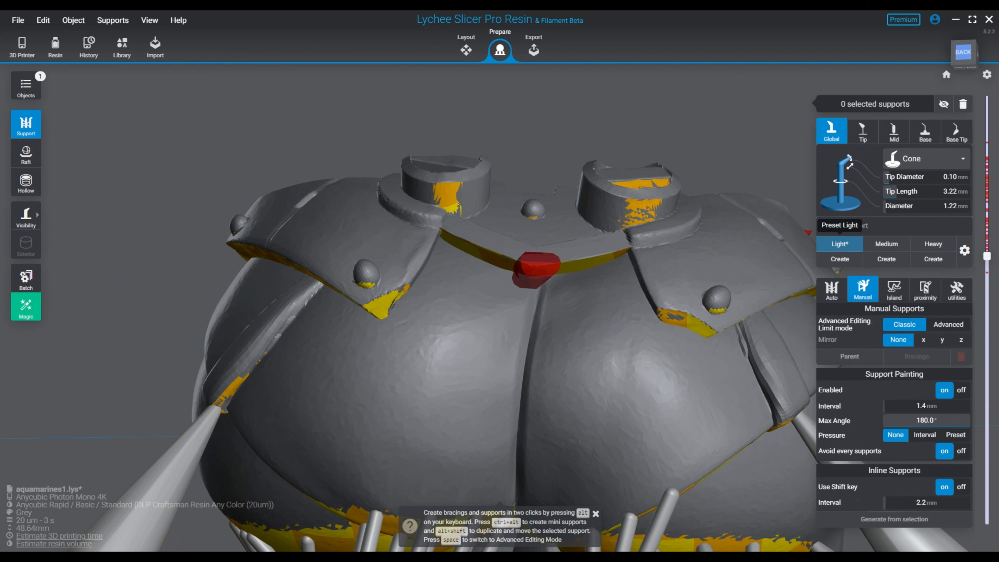
Place a light support with a 0.22 mm tip under the belt's centre island and branch mini supports from it to the belt edge.
{"action": "left_click", "coordinate": [537, 268]}
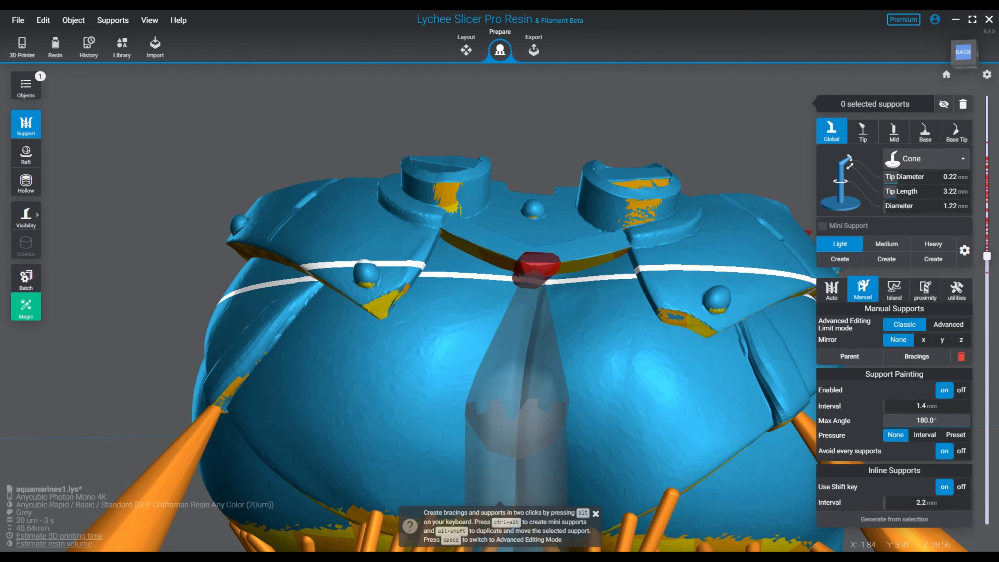
{"action": "left_click", "coordinate": [536, 269]}
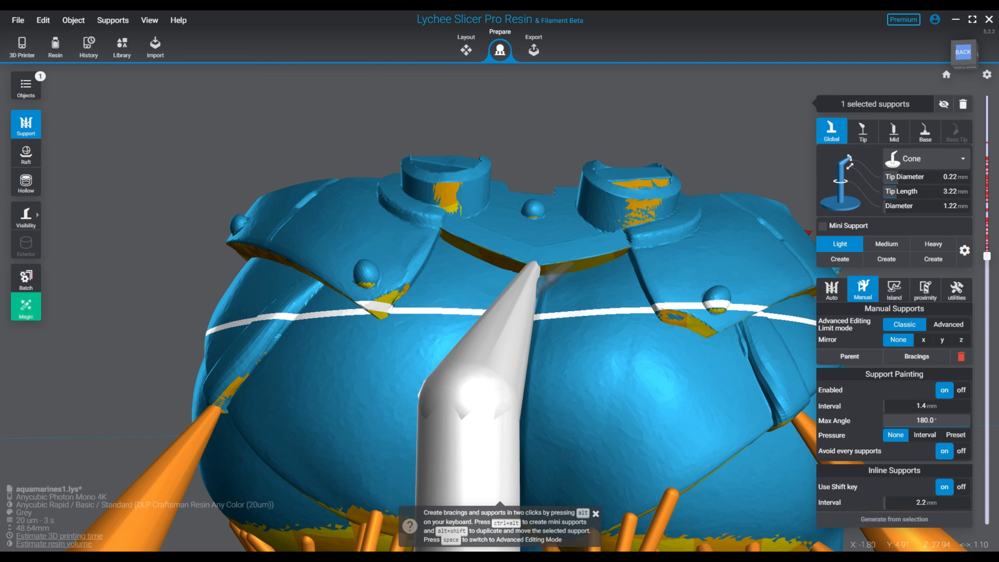
{"action": "left_click", "coordinate": [555, 277]}
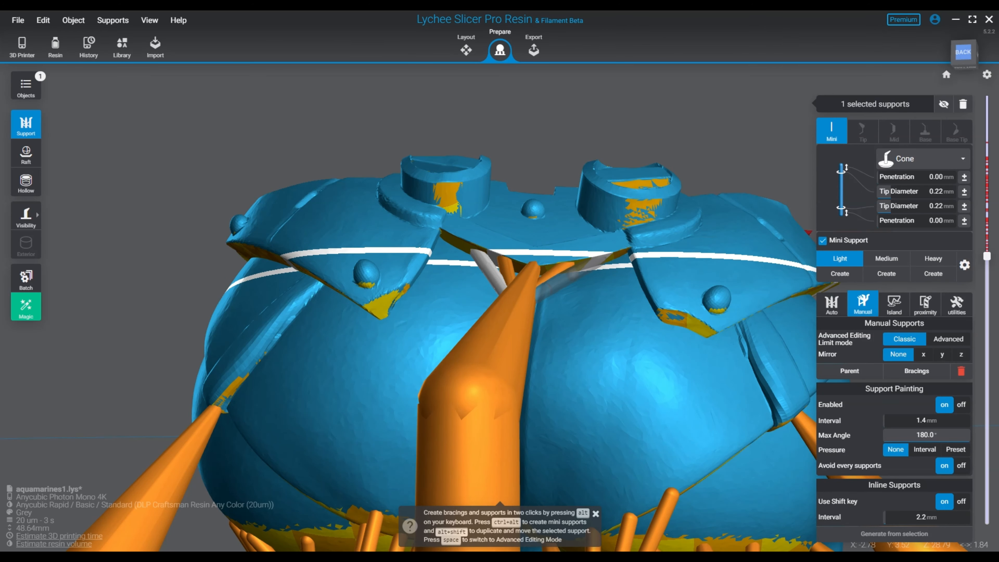
Add 0.22 mm mini supports from the centre light support to the undersides of both round front buckles.
{"action": "right_click_drag", "start_coordinate": [590, 317], "coordinate": [581, 161]}
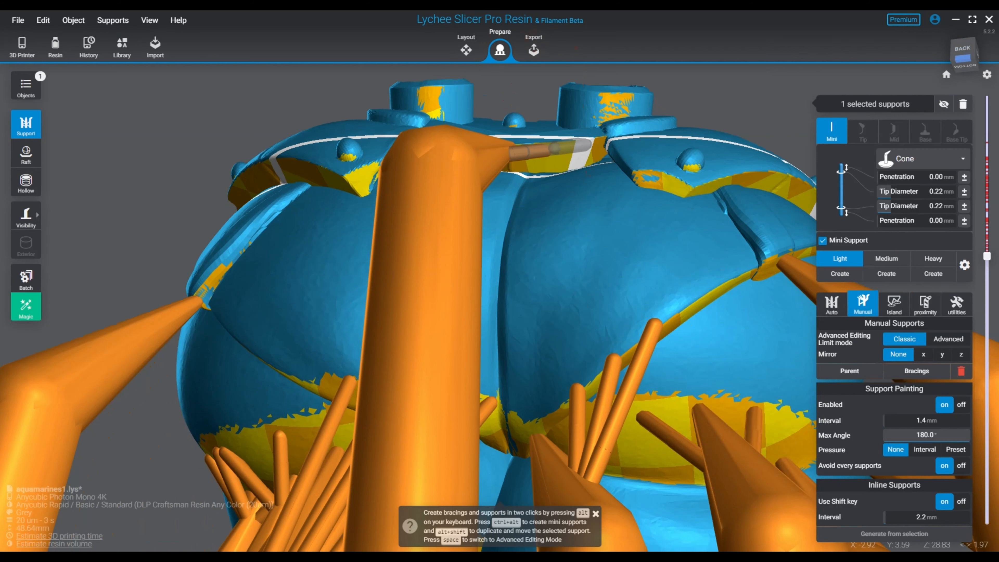
{"action": "right_click_drag", "start_coordinate": [581, 161], "coordinate": [590, 237]}
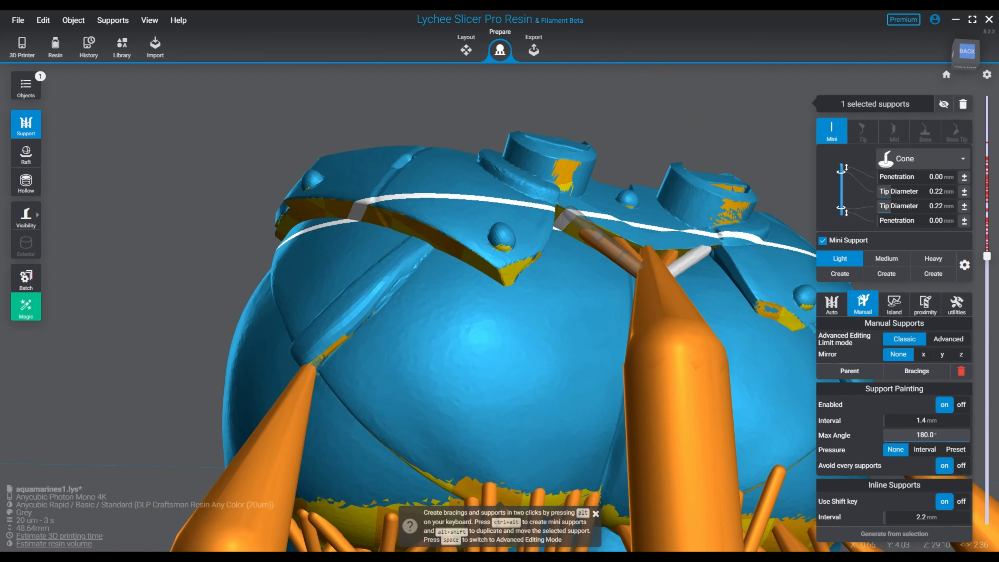
{"action": "left_click", "coordinate": [569, 167]}
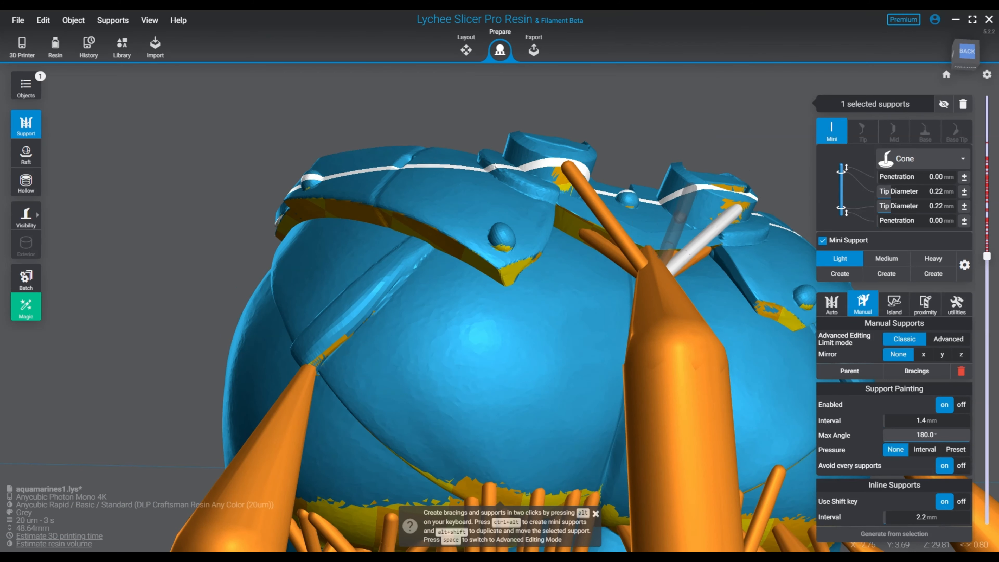
{"action": "right_click_drag", "start_coordinate": [735, 276], "coordinate": [724, 358]}
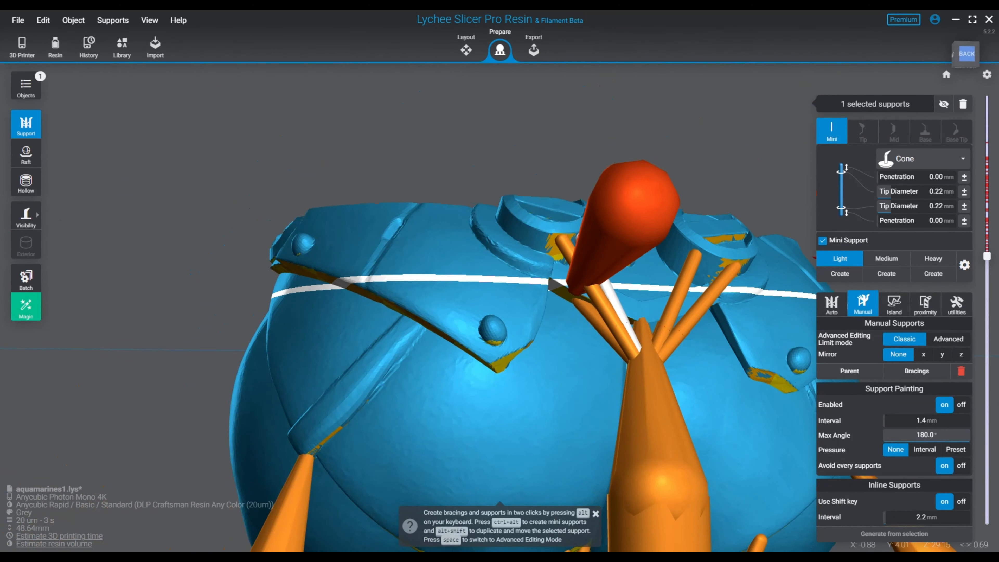
Raise the layer preview slightly, place a light support under the fin-shaped part beside the belt, and branch 0.22 mm mini supports along its underside.
{"action": "right_click_drag", "start_coordinate": [570, 290], "coordinate": [803, 285]}
{"action": "right_click_drag", "start_coordinate": [271, 307], "coordinate": [425, 326]}
{"action": "scroll", "coordinate": [452, 268], "scroll_direction": "down", "scroll_amount": 3}
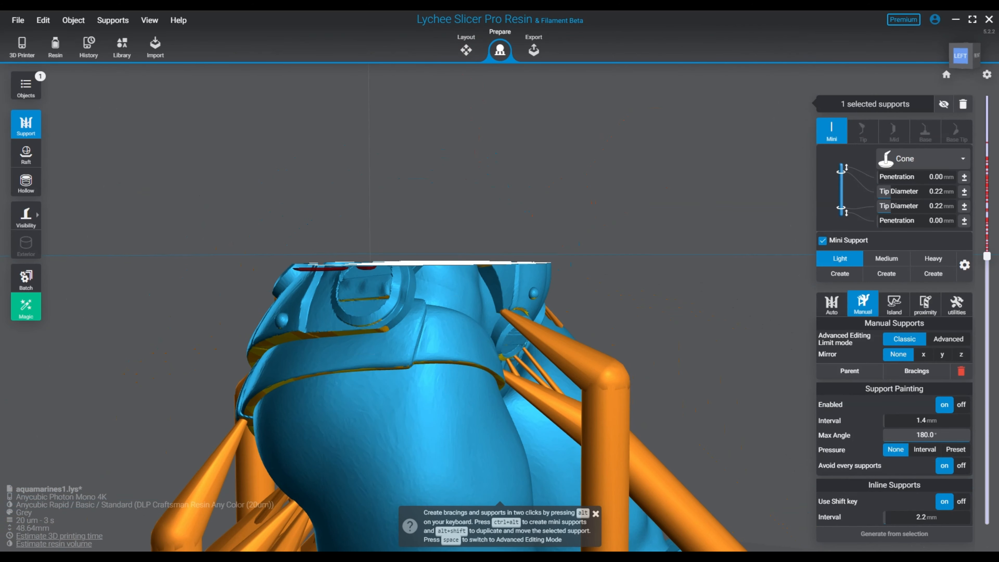
{"action": "left_click_drag", "start_coordinate": [986, 257], "coordinate": [987, 254]}
{"action": "right_click_drag", "start_coordinate": [433, 300], "coordinate": [454, 248]}
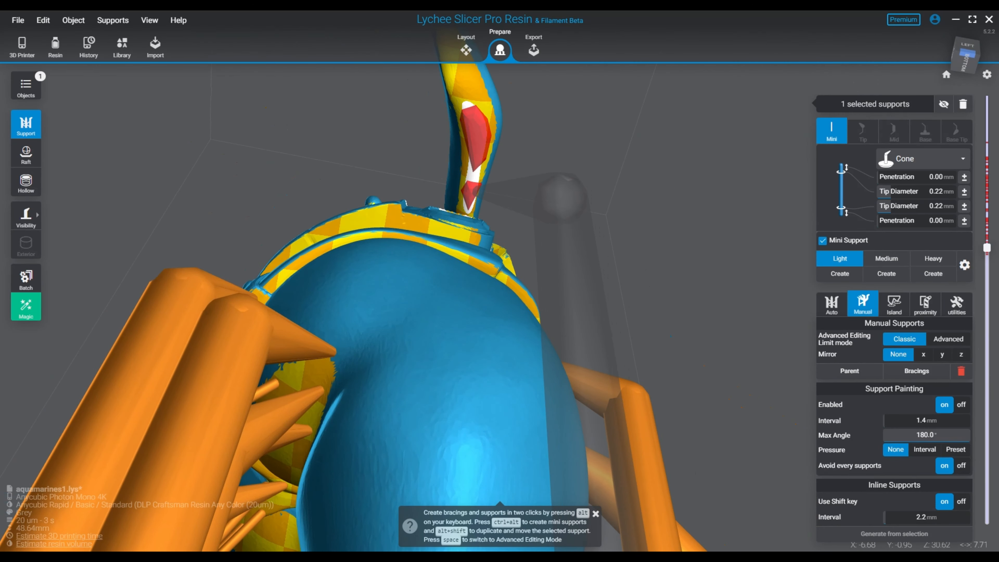
{"action": "left_click", "coordinate": [472, 191]}
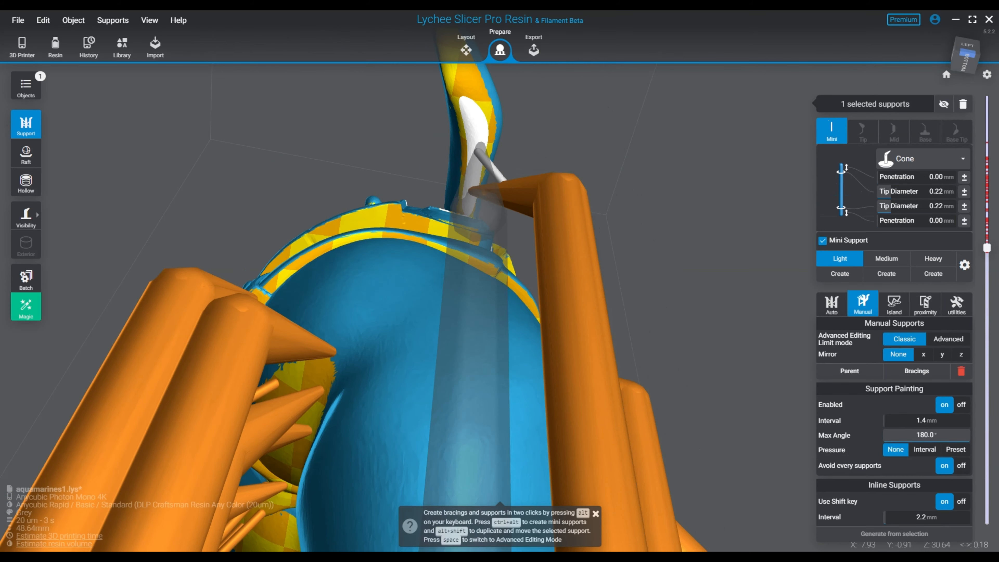
{"action": "left_click", "coordinate": [480, 130], "text": "ctrl+alt"}
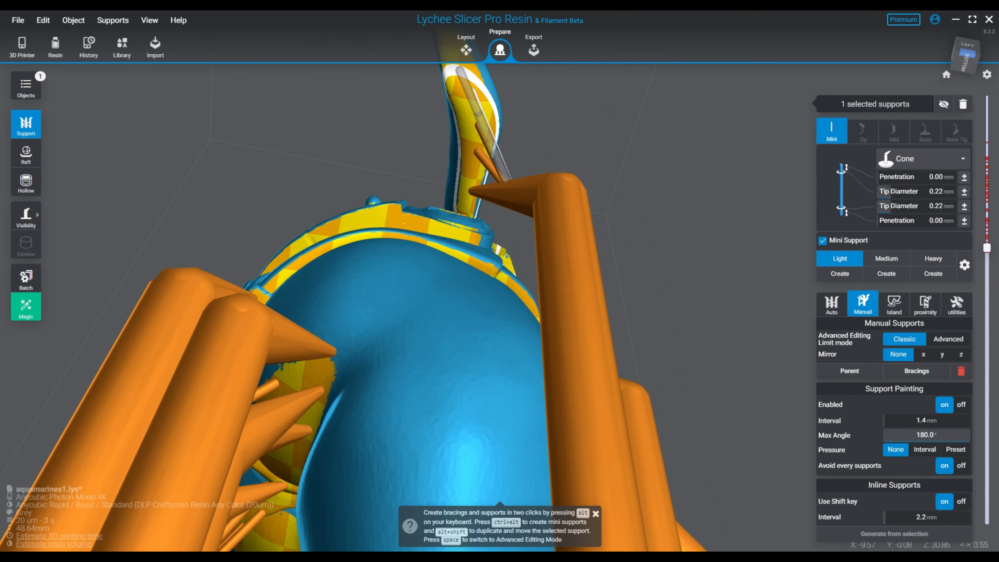
{"action": "left_click", "coordinate": [459, 70], "text": "ctrl+alt"}
{"action": "right_click_drag", "start_coordinate": [459, 70], "coordinate": [399, 195]}
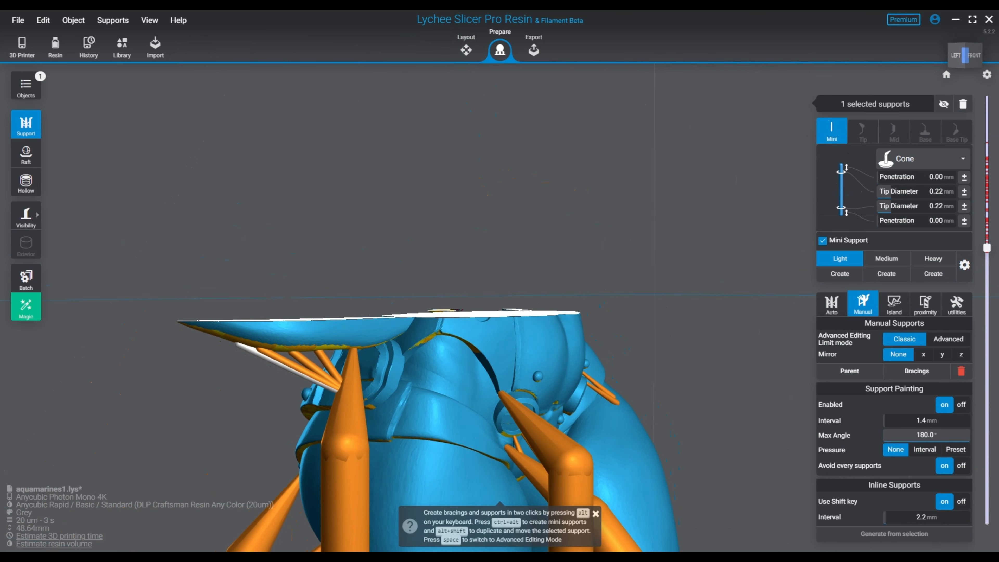
Replace the long mini support near the fin's outer end with a light support and a short mini support, both with 0.22 mm tips.
{"action": "left_click", "coordinate": [413, 331]}
{"action": "right_click_drag", "start_coordinate": [413, 331], "coordinate": [458, 197]}
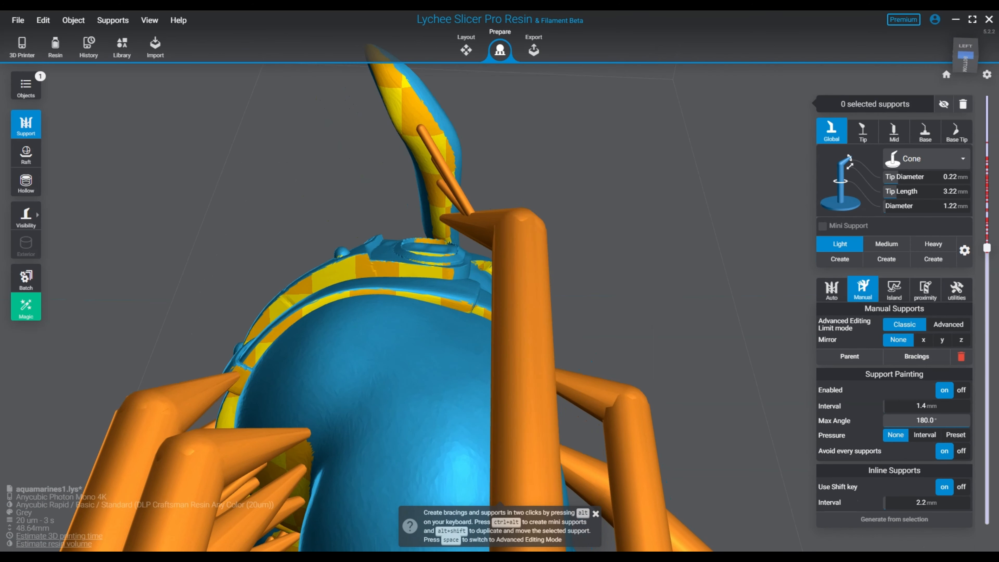
{"action": "left_click", "coordinate": [440, 161]}
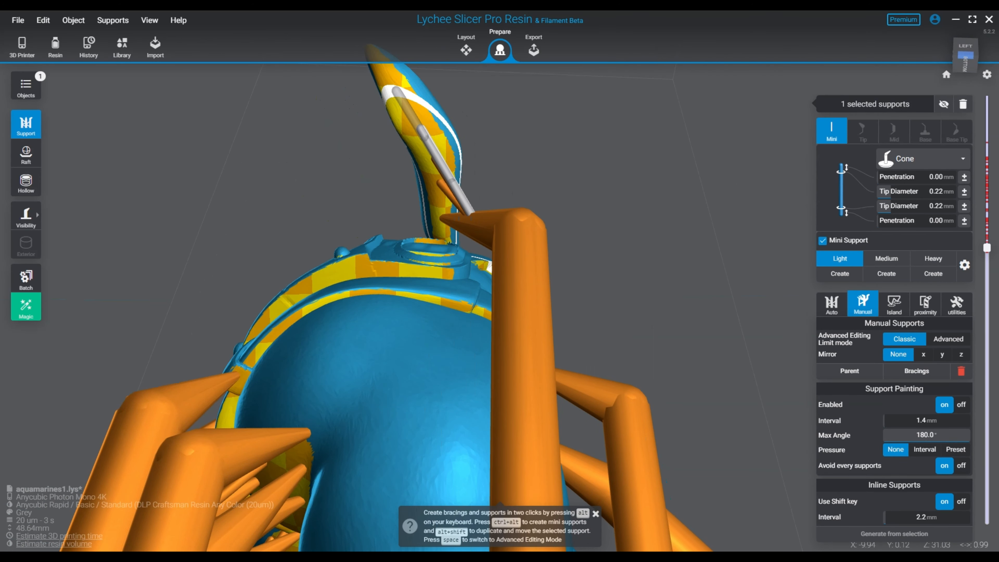
{"action": "right_click_drag", "start_coordinate": [440, 162], "coordinate": [439, 189]}
{"action": "left_click", "coordinate": [430, 267]}
{"action": "left_click", "coordinate": [729, 290]}
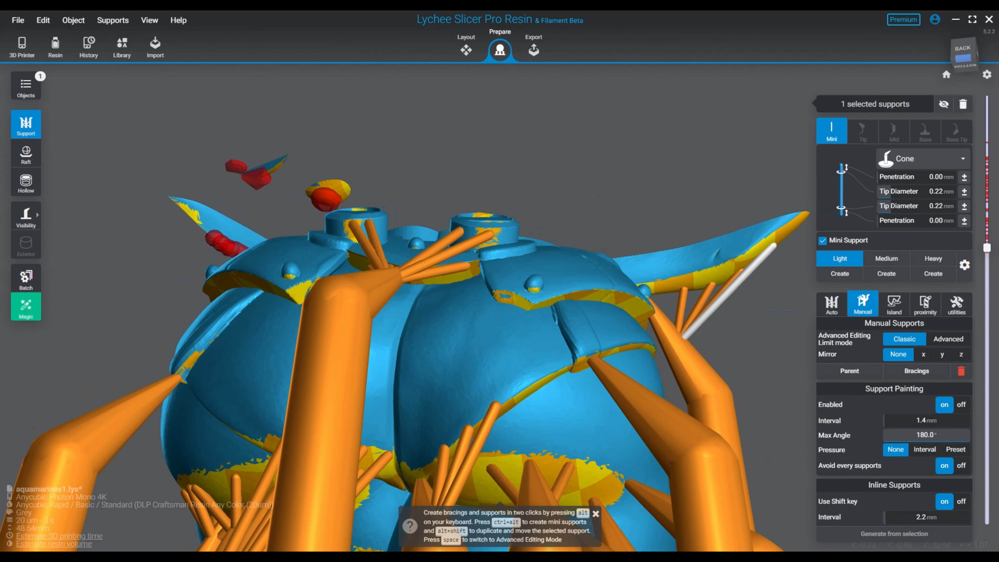
{"action": "key", "text": "Delete"}
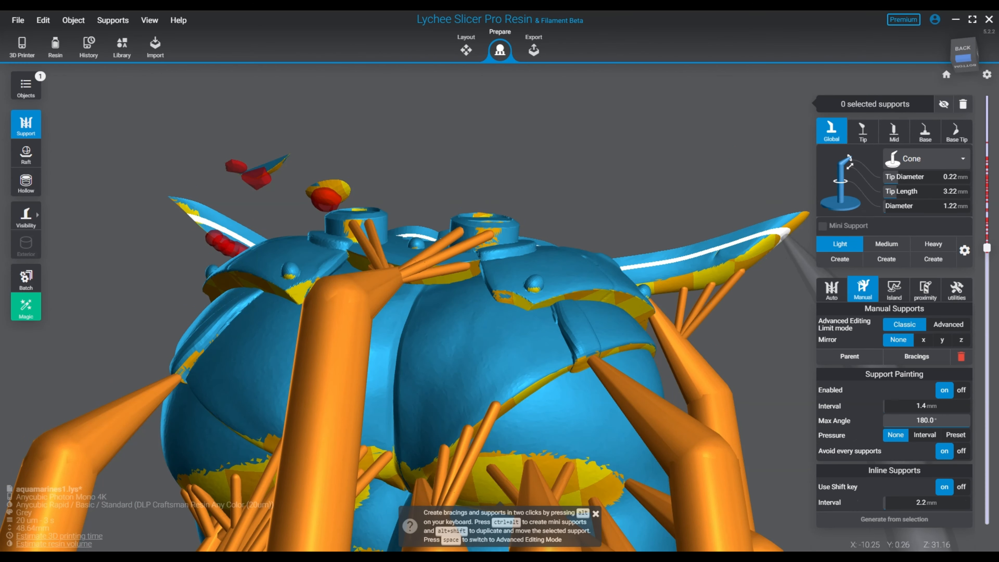
{"action": "left_click", "coordinate": [764, 255], "text": "ctrl+alt"}
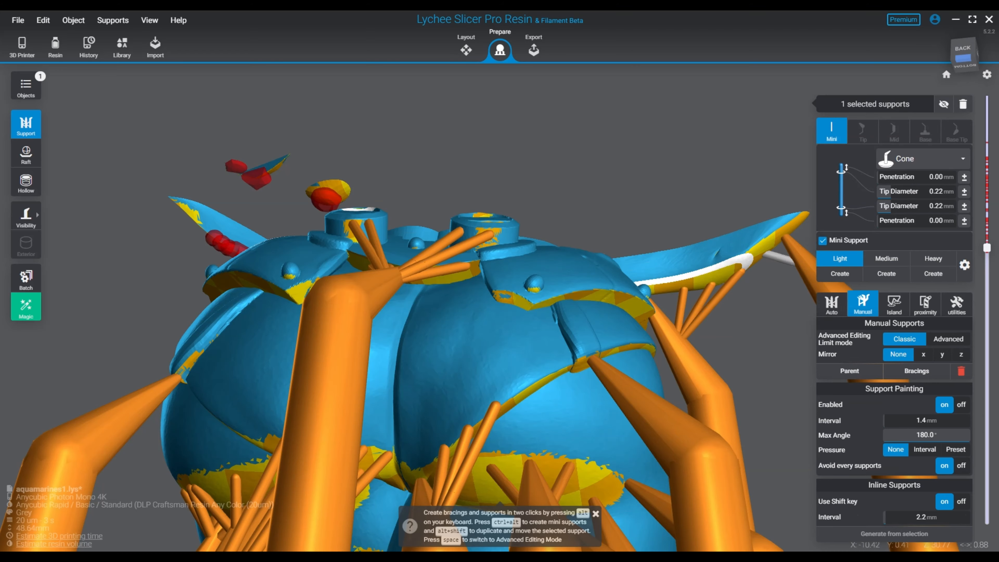
Place a light support with a 0.22 mm tip diameter and 3.22 mm tip length under the fin on the opposite side of the belt.
{"action": "right_click_drag", "start_coordinate": [669, 276], "coordinate": [610, 362]}
{"action": "right_click_drag", "start_coordinate": [555, 346], "coordinate": [584, 334]}
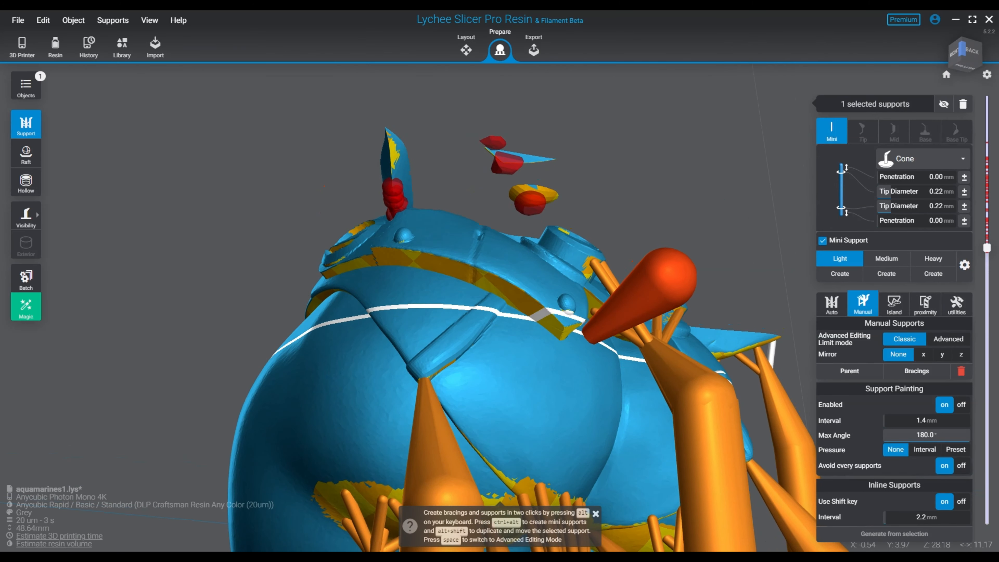
{"action": "right_click_drag", "start_coordinate": [649, 346], "coordinate": [731, 322]}
{"action": "scroll", "coordinate": [721, 289], "scroll_direction": "up", "scroll_amount": 3}
{"action": "right_click_drag", "start_coordinate": [722, 289], "coordinate": [771, 346]}
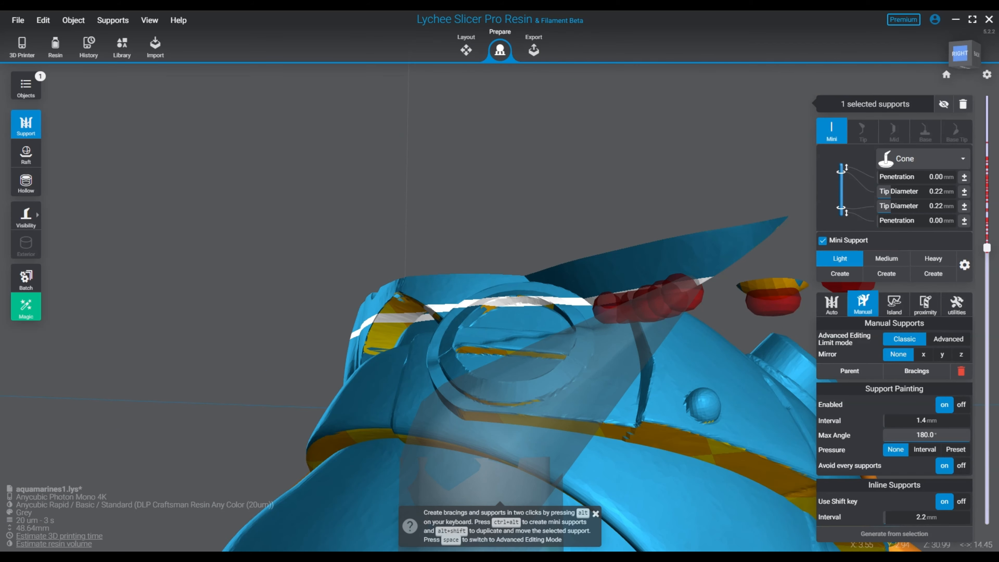
{"action": "left_click", "coordinate": [708, 277]}
{"action": "right_click_drag", "start_coordinate": [708, 277], "coordinate": [736, 303]}
{"action": "middle_click_drag", "start_coordinate": [736, 303], "coordinate": [531, 237]}
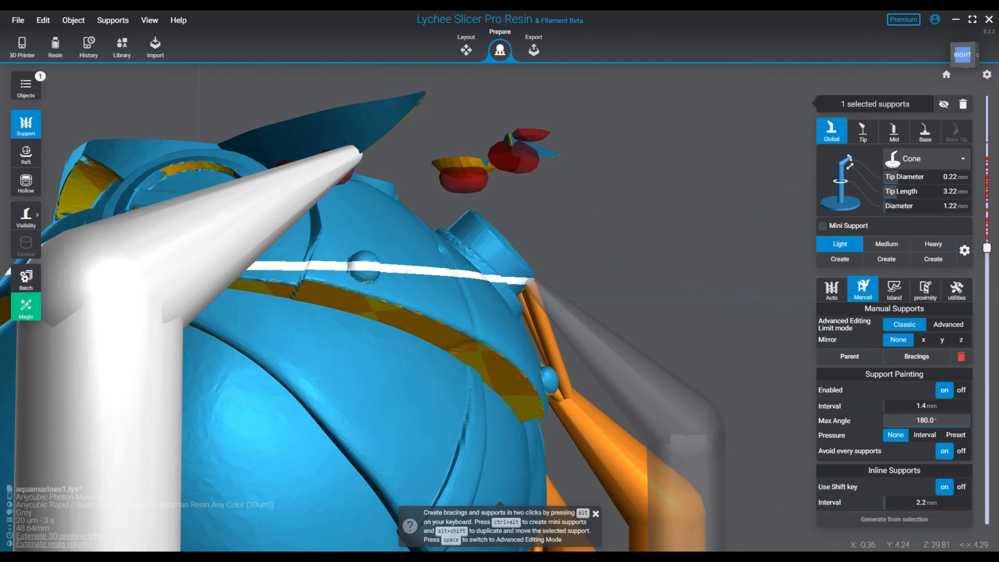
Place a mini support with a 0.10 mm upper tip from the belt armour to the lower floating island above the buckles.
{"action": "right_click_drag", "start_coordinate": [531, 281], "coordinate": [472, 259]}
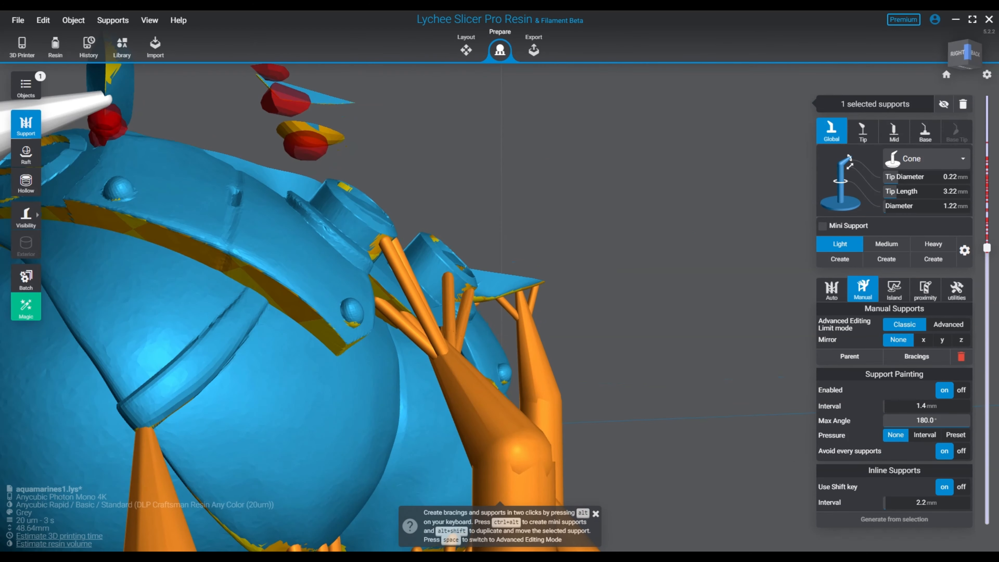
{"action": "left_click", "coordinate": [311, 140], "text": "ctrl+alt"}
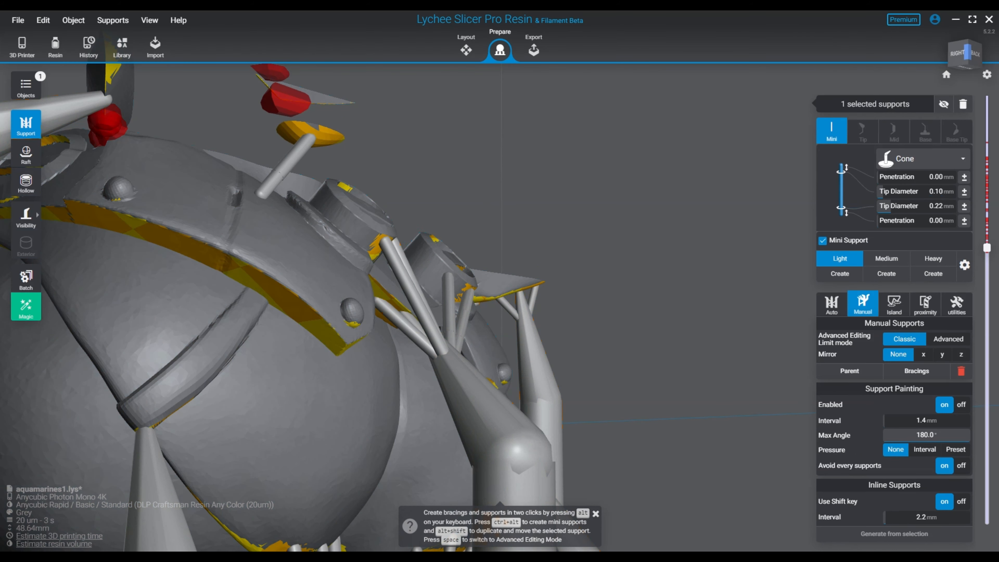
{"action": "key", "text": "Escape"}
{"action": "left_click", "coordinate": [280, 172]}
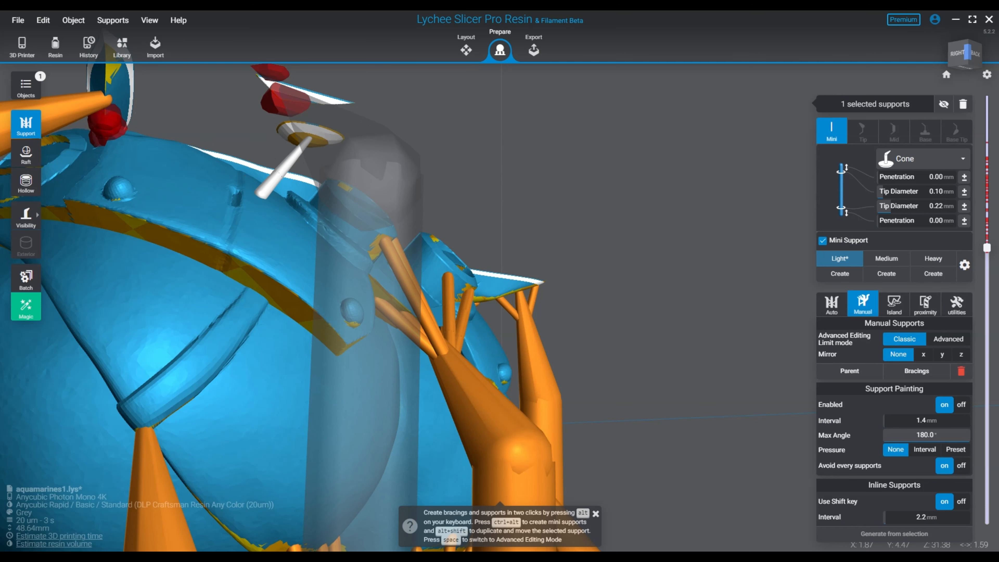
Place a light support with a 0.22 mm tip diameter and 3.22 mm tip length under the adjacent floating island.
{"action": "right_click_drag", "start_coordinate": [282, 94], "coordinate": [300, 165]}
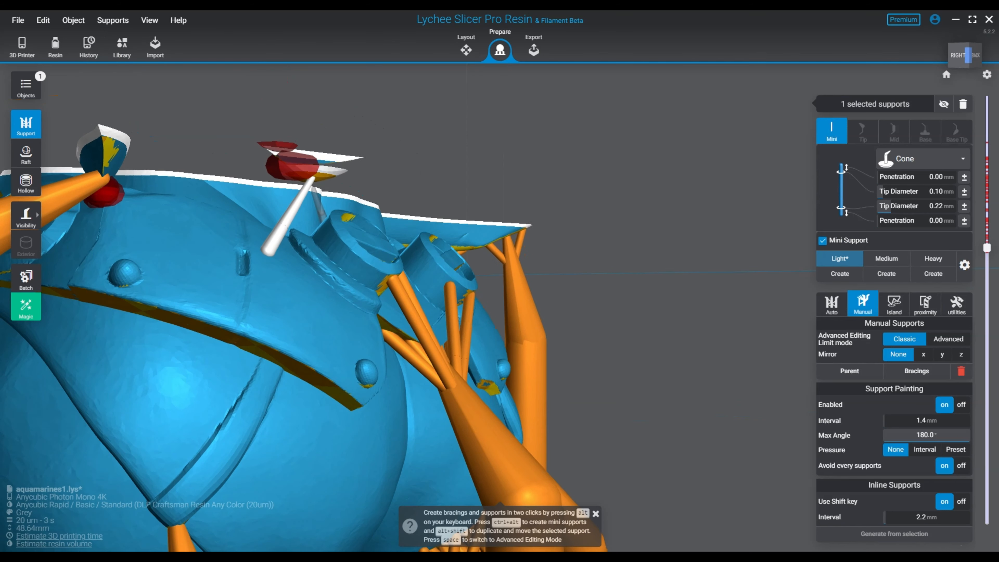
{"action": "left_click", "coordinate": [297, 162]}
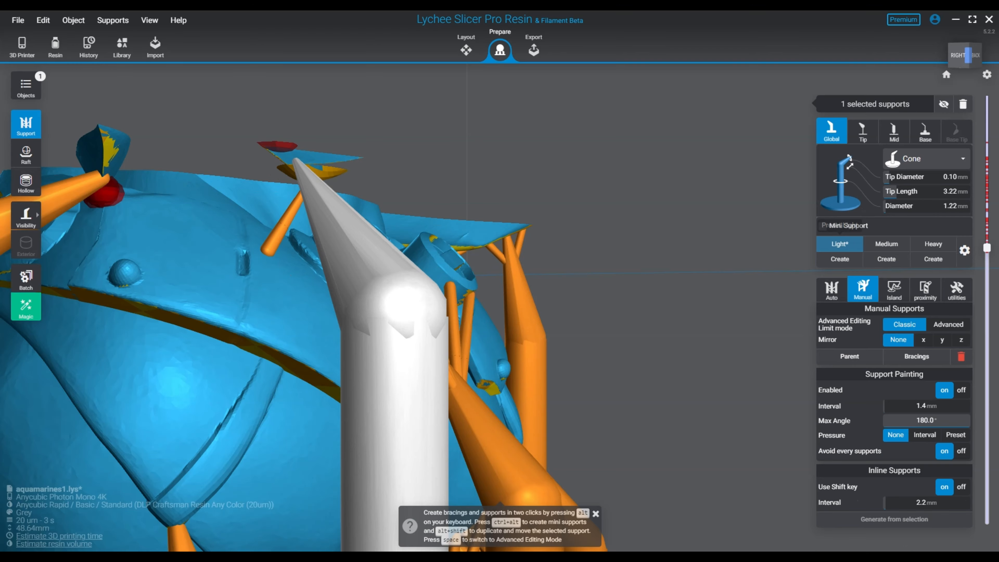
{"action": "right_click_drag", "start_coordinate": [297, 162], "coordinate": [305, 87]}
{"action": "middle_click_drag", "start_coordinate": [305, 86], "coordinate": [448, 221]}
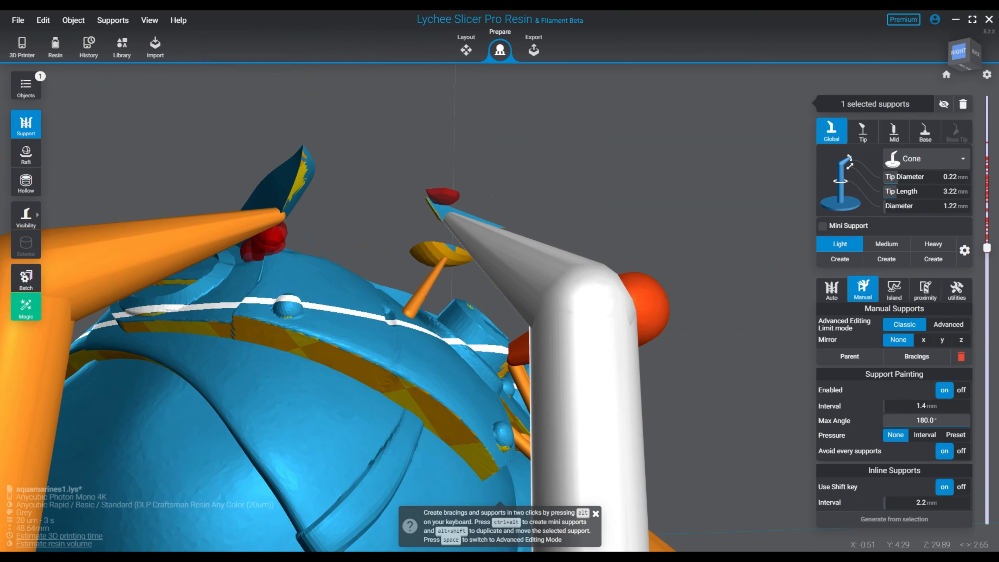
Add two mini supports from the opposite fin's light support to its islands and set their upper tip diameter to 0.10 mm.
{"action": "right_click_drag", "start_coordinate": [449, 218], "coordinate": [563, 238]}
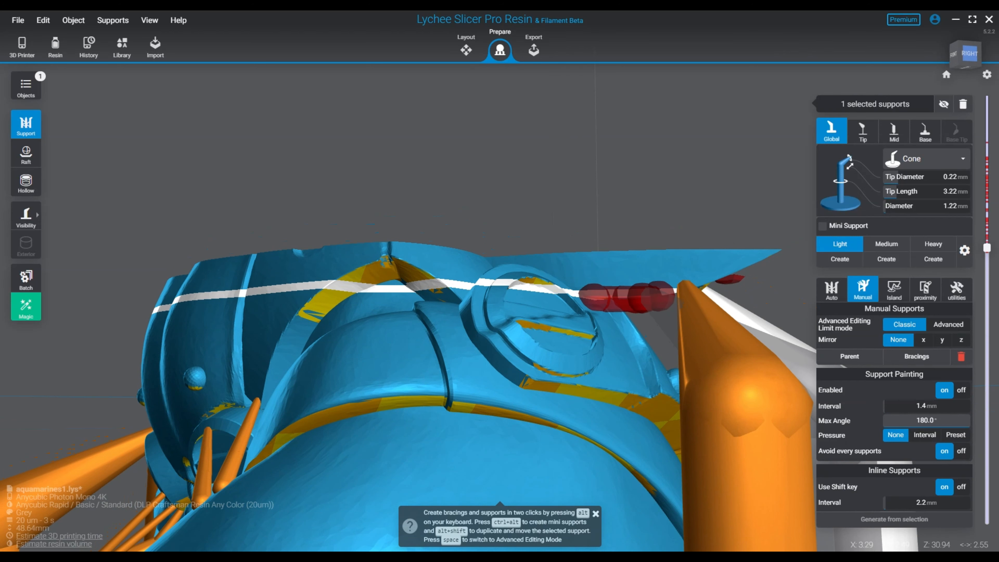
{"action": "left_click", "coordinate": [674, 300], "text": "ctrl+alt"}
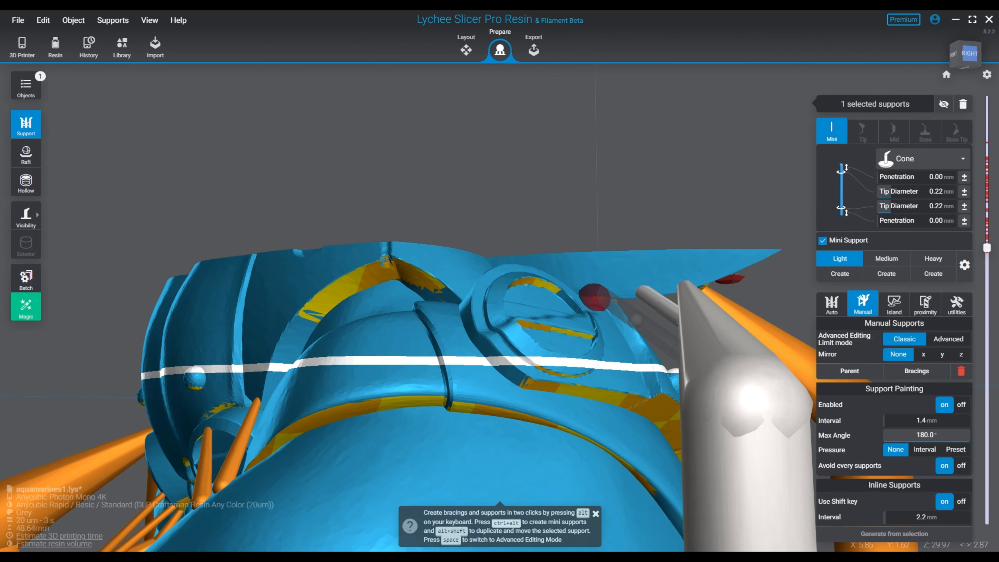
{"action": "right_click_drag", "start_coordinate": [743, 410], "coordinate": [177, 366]}
{"action": "scroll", "coordinate": [657, 331], "scroll_direction": "down", "scroll_amount": 6}
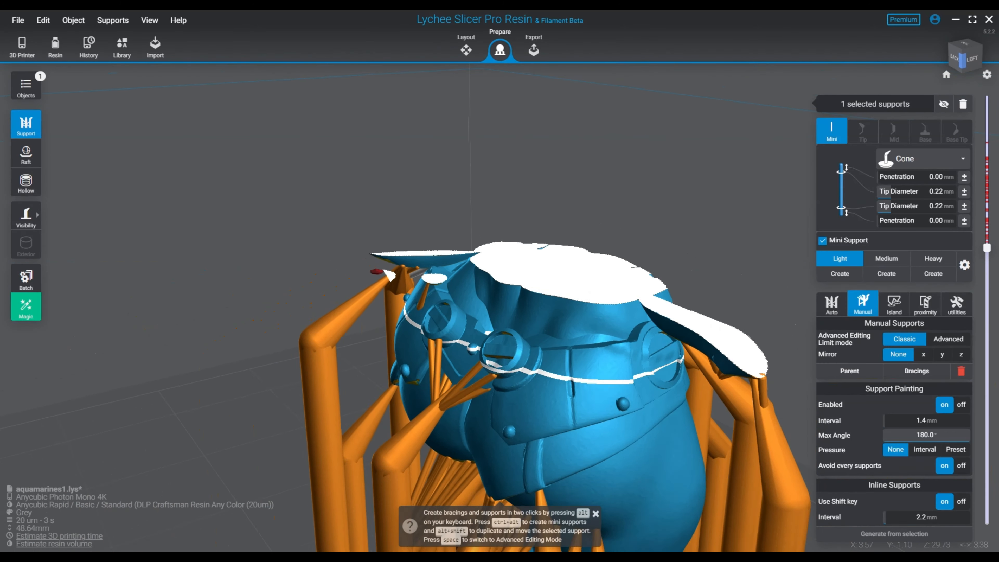
{"action": "right_click_drag", "start_coordinate": [628, 331], "coordinate": [472, 327]}
{"action": "right_click_drag", "start_coordinate": [545, 388], "coordinate": [561, 388]}
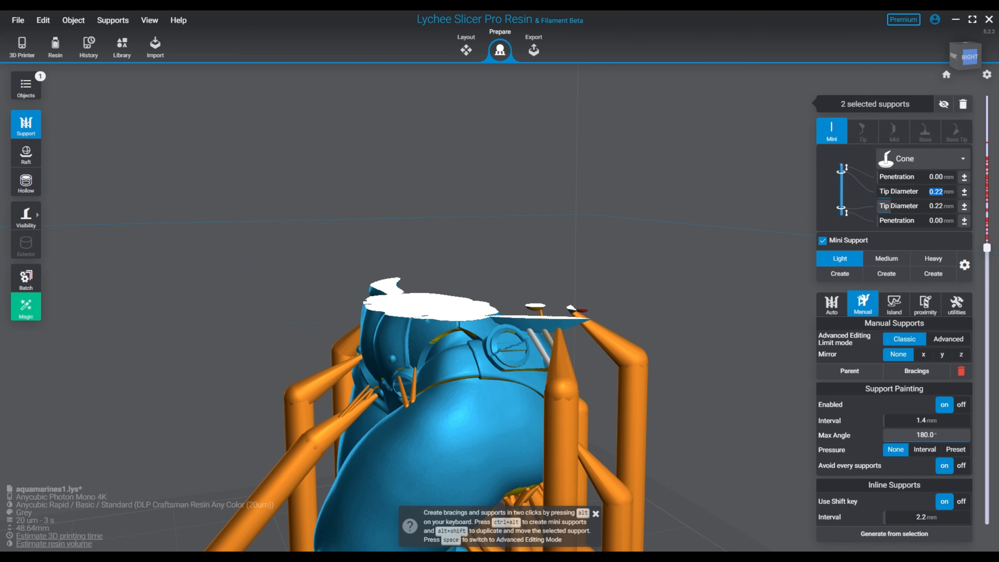
{"action": "key", "text": "Escape"}
Place further mini supports with 0.10 mm upper tips between the opposite fin's light support and the fin's underside.
{"action": "right_click_drag", "start_coordinate": [512, 354], "coordinate": [512, 291]}
{"action": "scroll", "coordinate": [613, 356], "scroll_direction": "up", "scroll_amount": 4}
{"action": "left_click", "coordinate": [510, 288]}
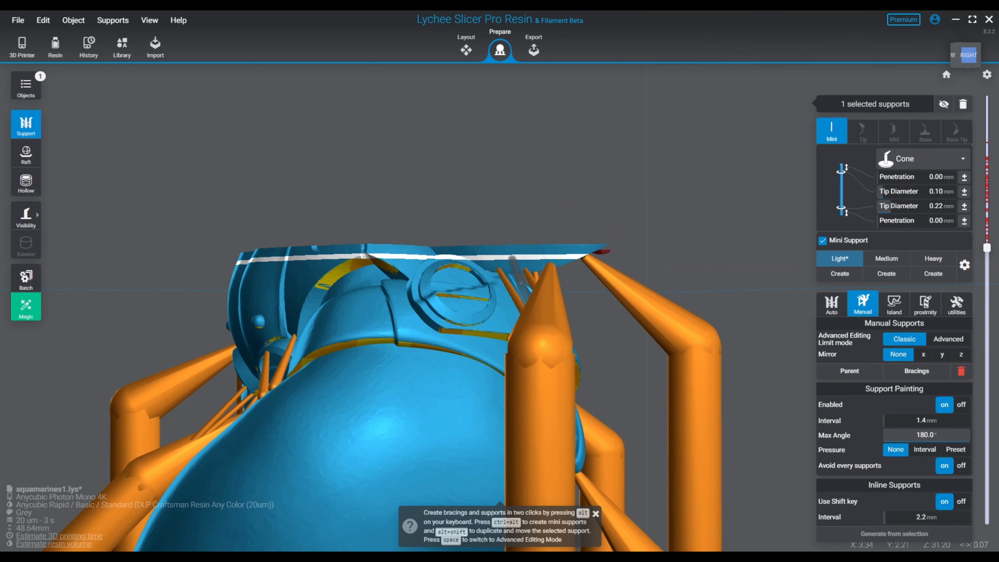
{"action": "left_click", "coordinate": [549, 247], "text": "ctrl+alt"}
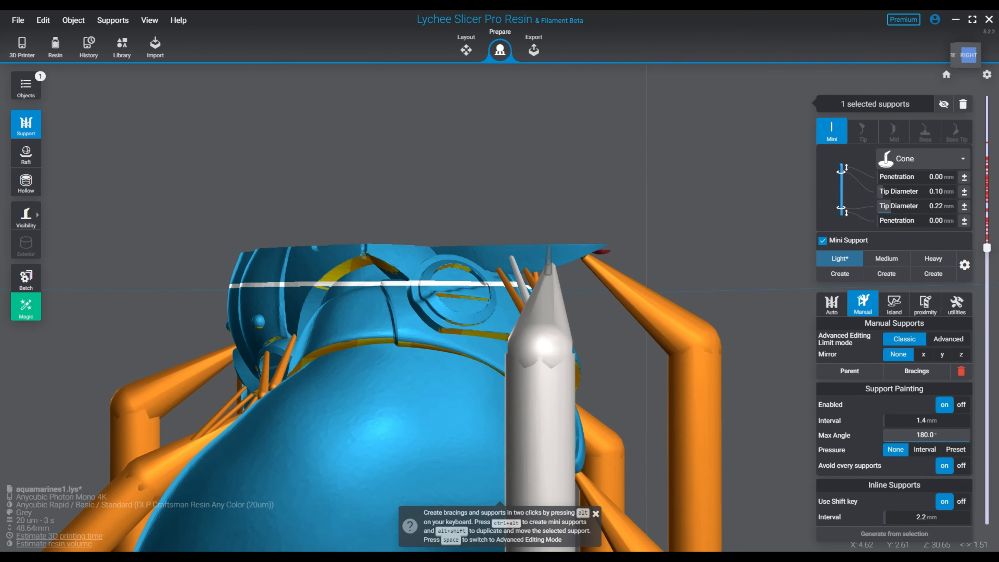
{"action": "left_click", "coordinate": [548, 276], "text": "ctrl+alt"}
Raise the layer preview to 33.29 mm and place a 0.10 mm mini support under the rivet on the newly revealed angular part.
{"action": "right_click_drag", "start_coordinate": [529, 275], "coordinate": [834, 258]}
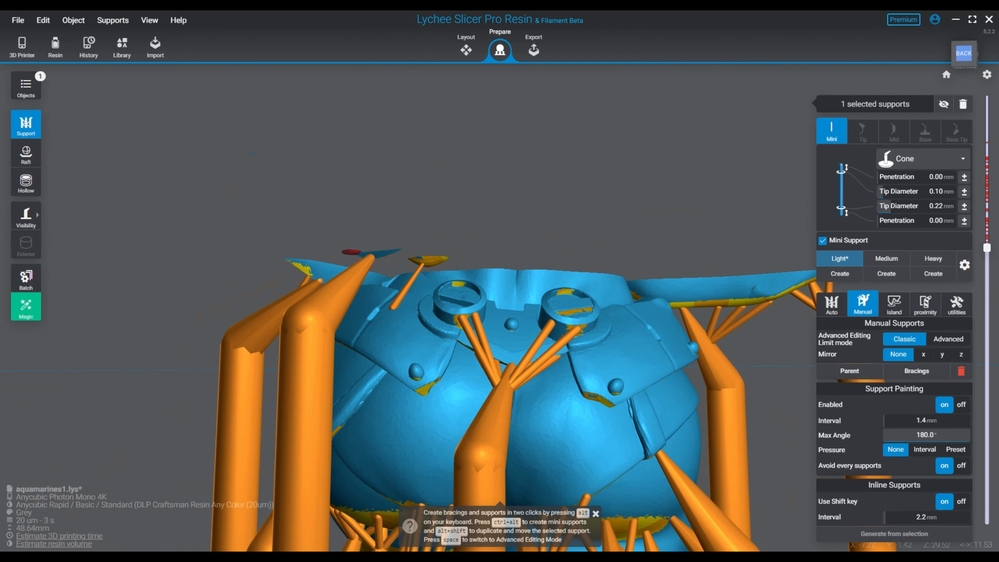
{"action": "left_click_drag", "start_coordinate": [987, 247], "coordinate": [987, 232]}
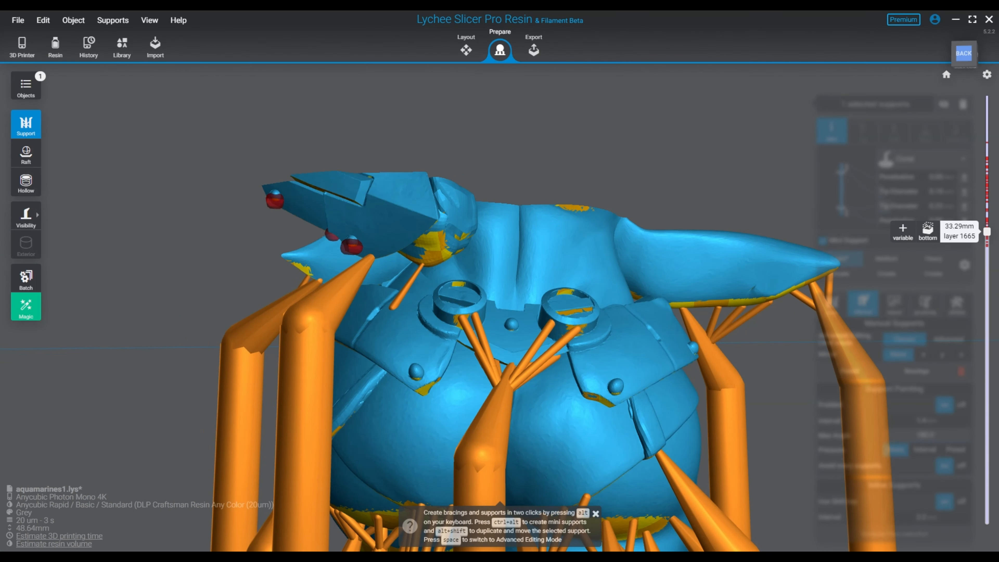
{"action": "right_click_drag", "start_coordinate": [354, 256], "coordinate": [413, 223]}
{"action": "scroll", "coordinate": [413, 224], "scroll_direction": "up", "scroll_amount": 3}
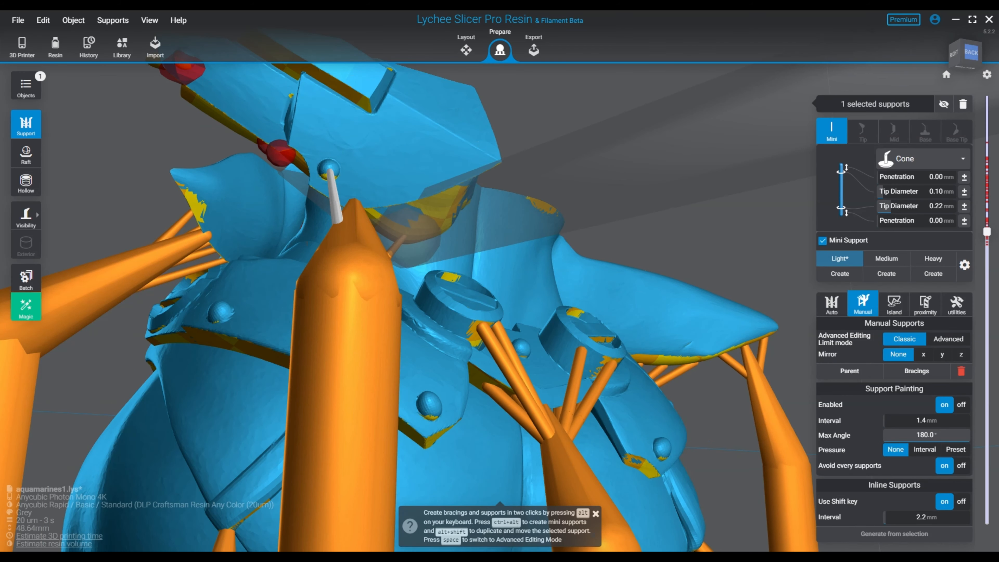
Replace the new 0.10 mm support under the angular part's island with a light support of 0.22 mm tip diameter and 3.22 mm tip length.
{"action": "right_click_drag", "start_coordinate": [354, 205], "coordinate": [459, 193]}
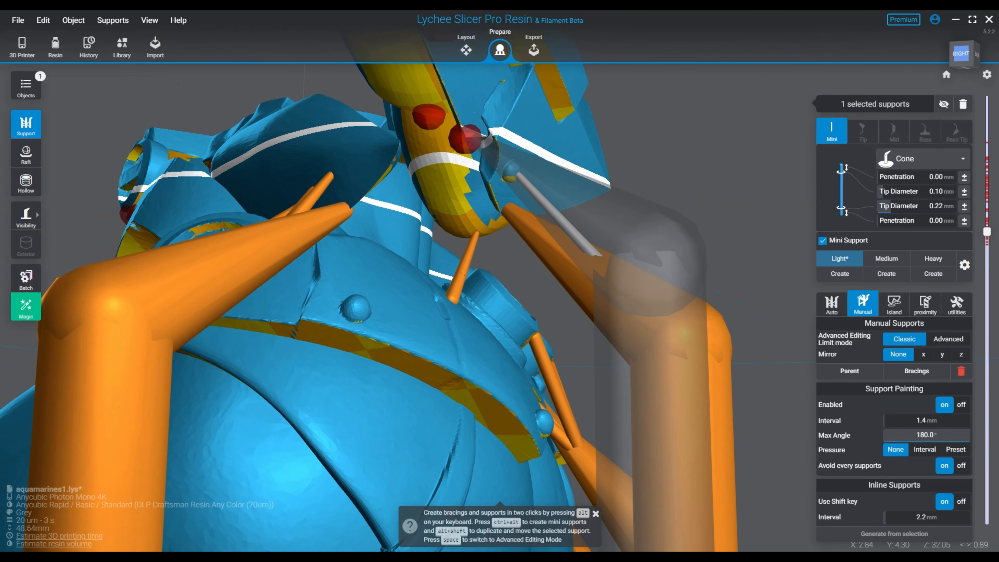
{"action": "left_click", "coordinate": [466, 149]}
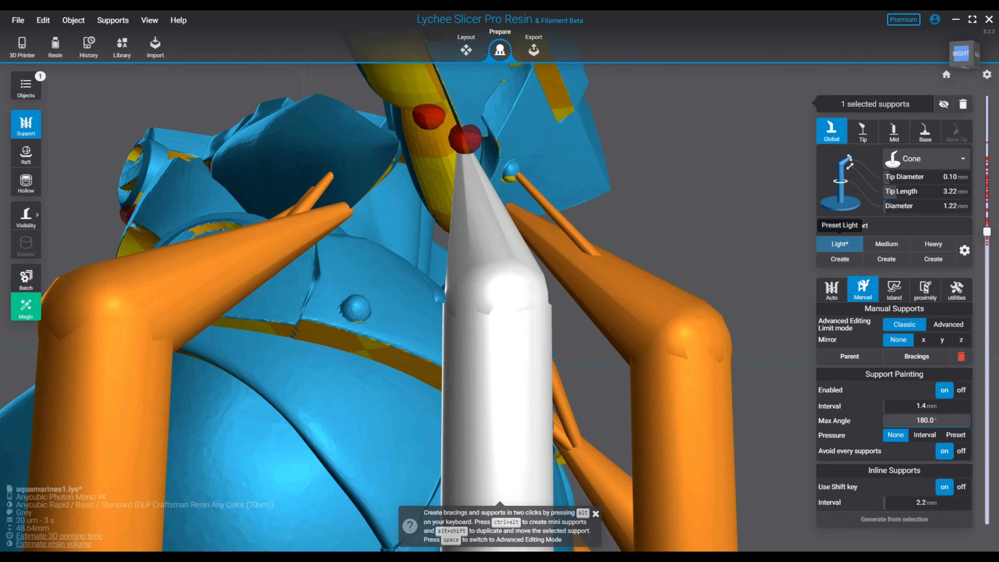
{"action": "key", "text": "Delete"}
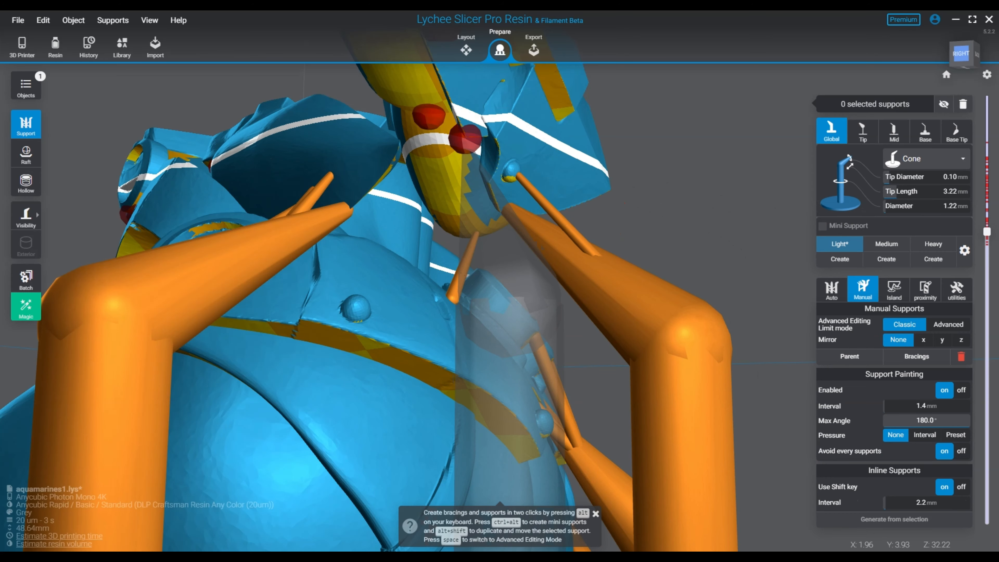
{"action": "left_click", "coordinate": [472, 135]}
{"action": "right_click_drag", "start_coordinate": [472, 135], "coordinate": [427, 171]}
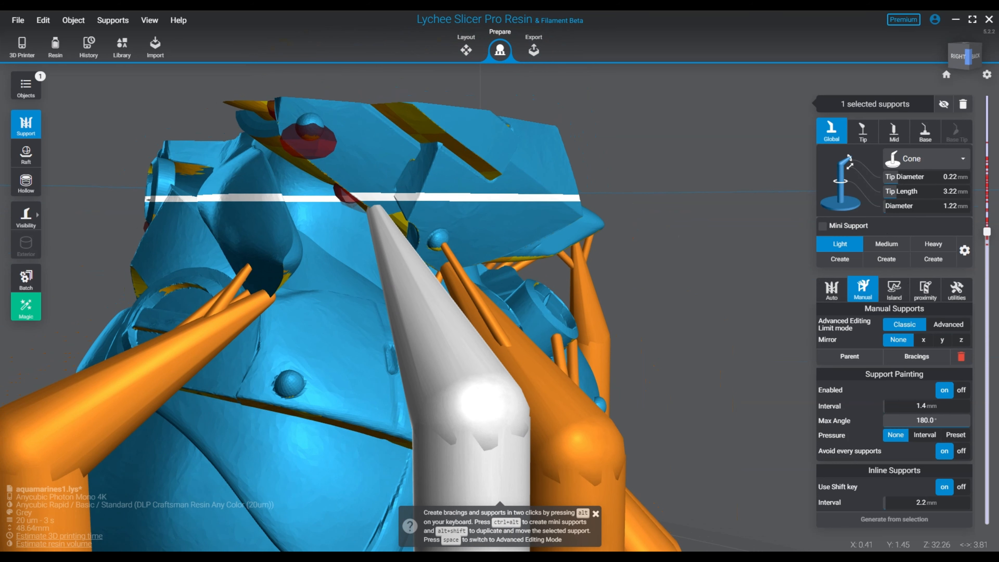
Try mini supports with 0.22 mm tips at the angular part's edge island and keep one running down to the body.
{"action": "left_click", "coordinate": [344, 198], "text": "ctrl+alt"}
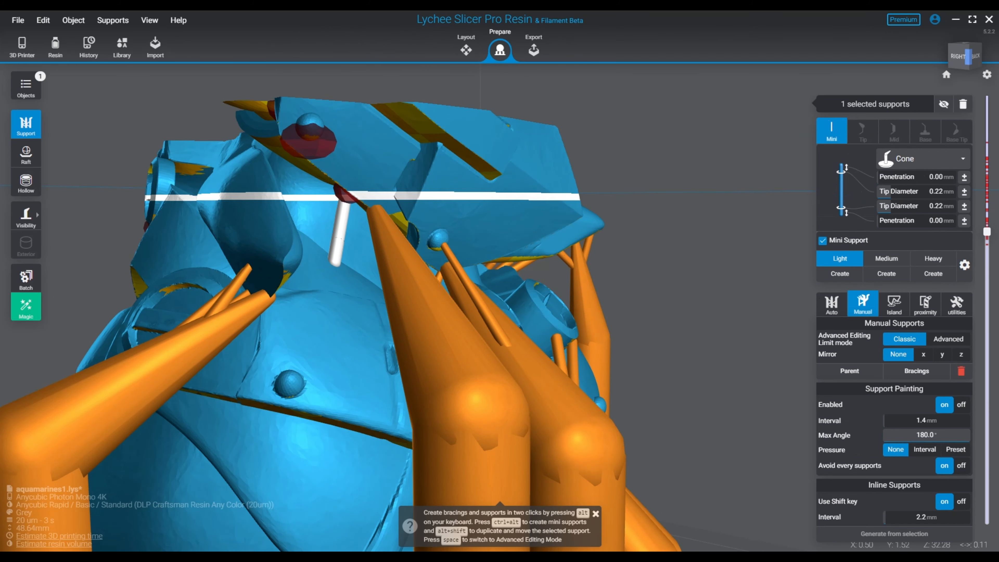
{"action": "key", "text": "Delete"}
{"action": "left_click", "coordinate": [344, 198], "text": "ctrl+alt"}
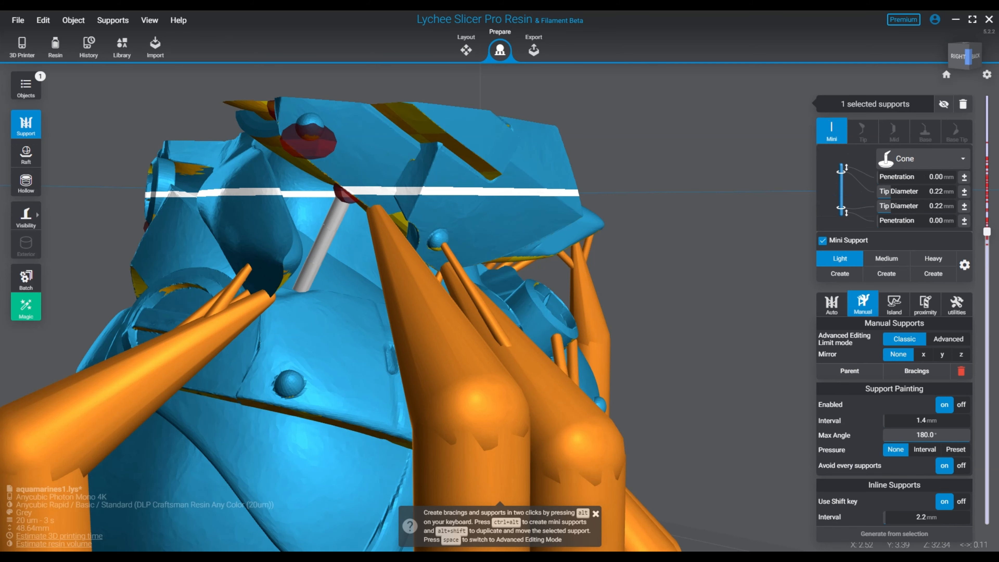
{"action": "key", "text": "Delete"}
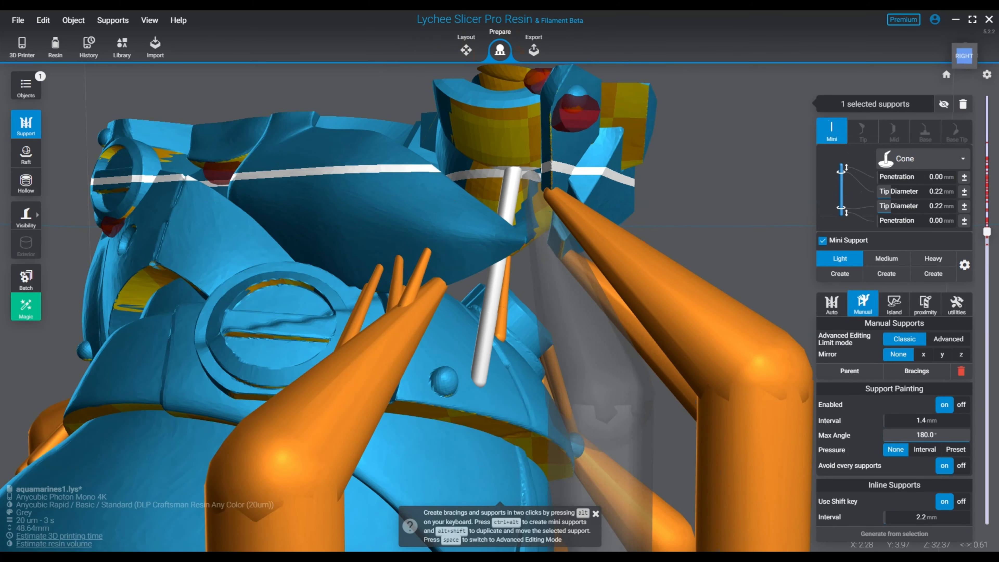
Place a light support with a 0.15 mm tip diameter under the angular part's upper rivet and set the neighbouring support's tip diameter to 0.25 mm.
{"action": "left_click", "coordinate": [578, 112]}
{"action": "key", "text": "Delete"}
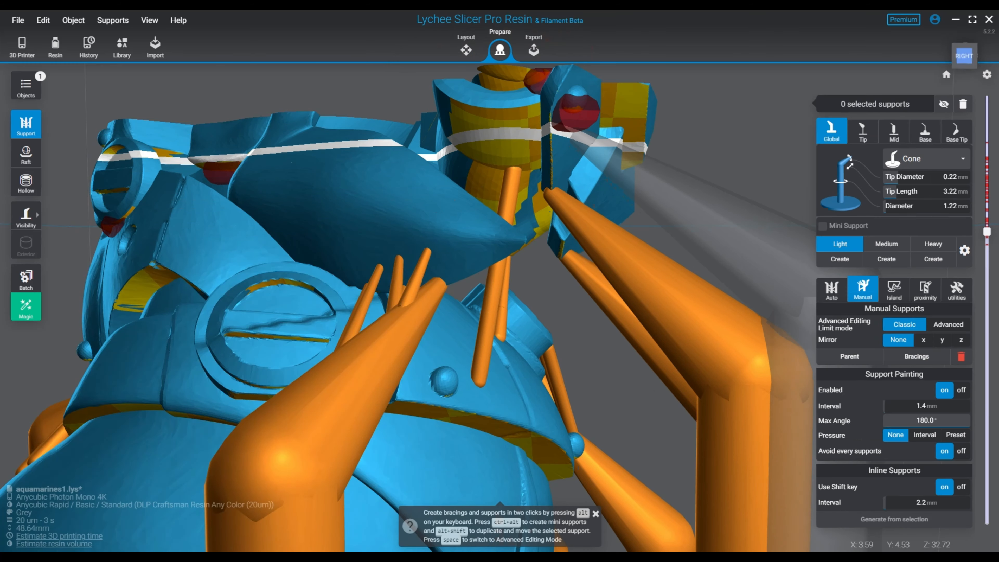
{"action": "left_click", "coordinate": [571, 101]}
{"action": "right_click_drag", "start_coordinate": [572, 100], "coordinate": [582, 134]}
{"action": "right_click_drag", "start_coordinate": [625, 248], "coordinate": [511, 259]}
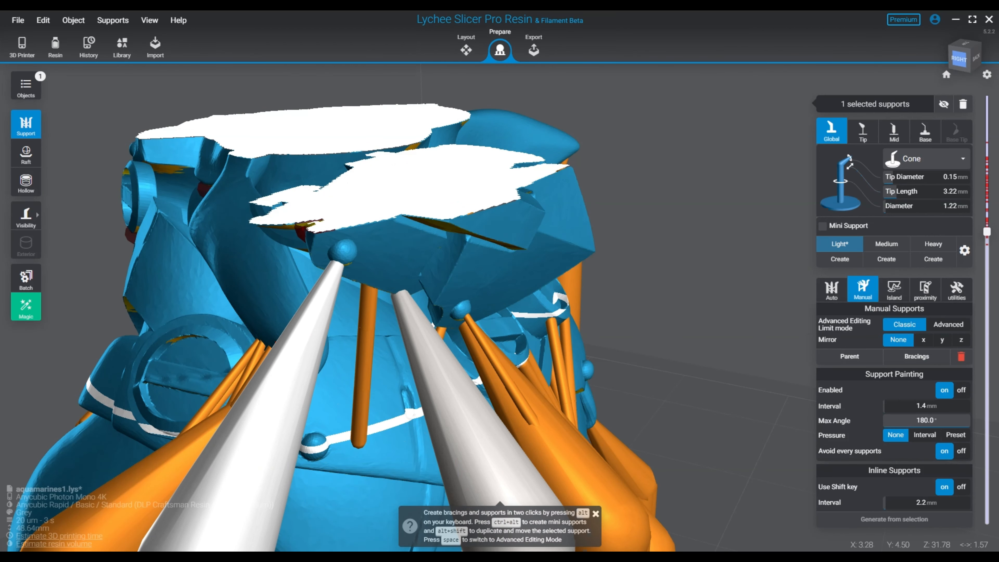
{"action": "left_click", "coordinate": [444, 378]}
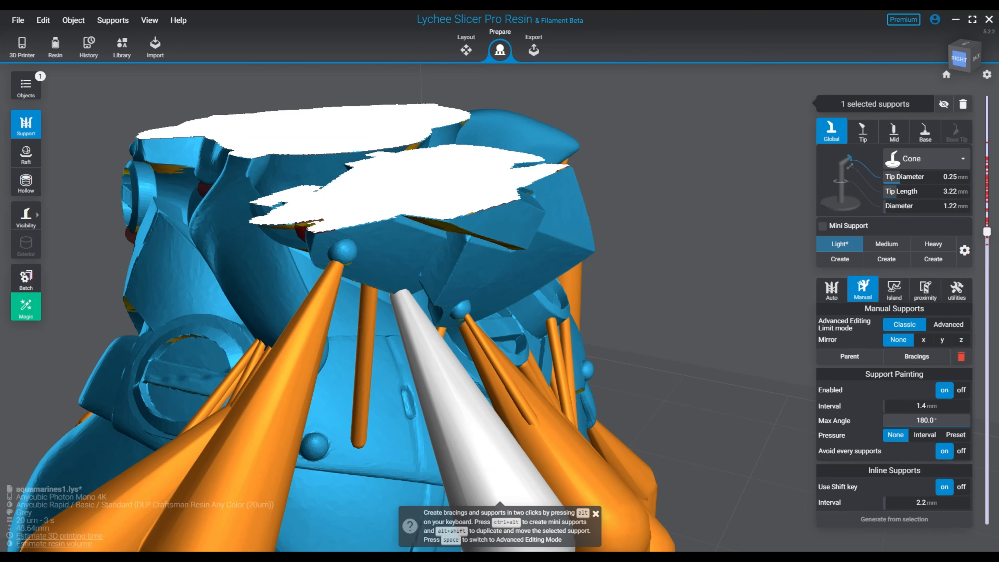
Place a mini support with 0.15 mm tips under the island between the large fin and the waist.
{"action": "left_click", "coordinate": [960, 59]}
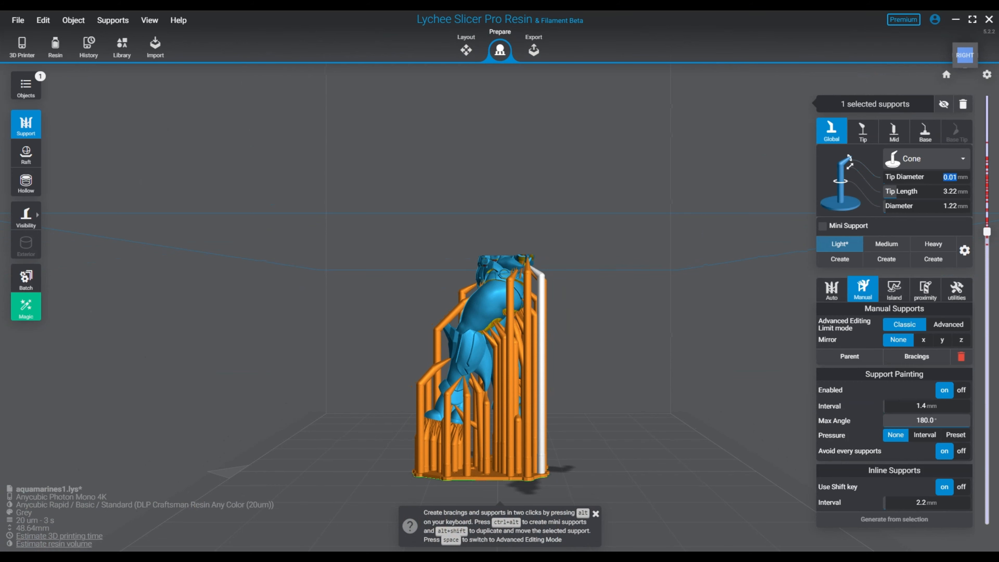
{"action": "right_click_drag", "start_coordinate": [630, 315], "coordinate": [488, 318]}
{"action": "scroll", "coordinate": [500, 307], "scroll_direction": "up", "scroll_amount": 6}
{"action": "middle_click_drag", "start_coordinate": [488, 189], "coordinate": [496, 472]}
{"action": "scroll", "coordinate": [472, 472], "scroll_direction": "up", "scroll_amount": 4}
{"action": "right_click_drag", "start_coordinate": [551, 394], "coordinate": [653, 248]}
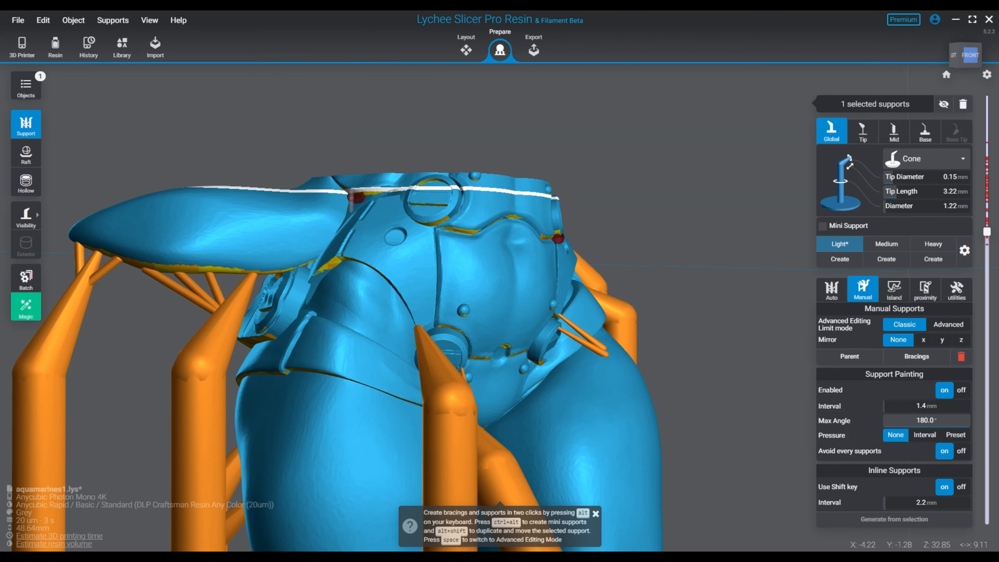
{"action": "left_click", "coordinate": [352, 192]}
Place a light support with a 0.15 mm tip under the waist disc's island and a mini support with 0.15 mm tips under the island behind it.
{"action": "right_click_drag", "start_coordinate": [427, 356], "coordinate": [346, 283]}
{"action": "scroll", "coordinate": [564, 307], "scroll_direction": "up", "scroll_amount": 3}
{"action": "right_click_drag", "start_coordinate": [559, 311], "coordinate": [508, 132]}
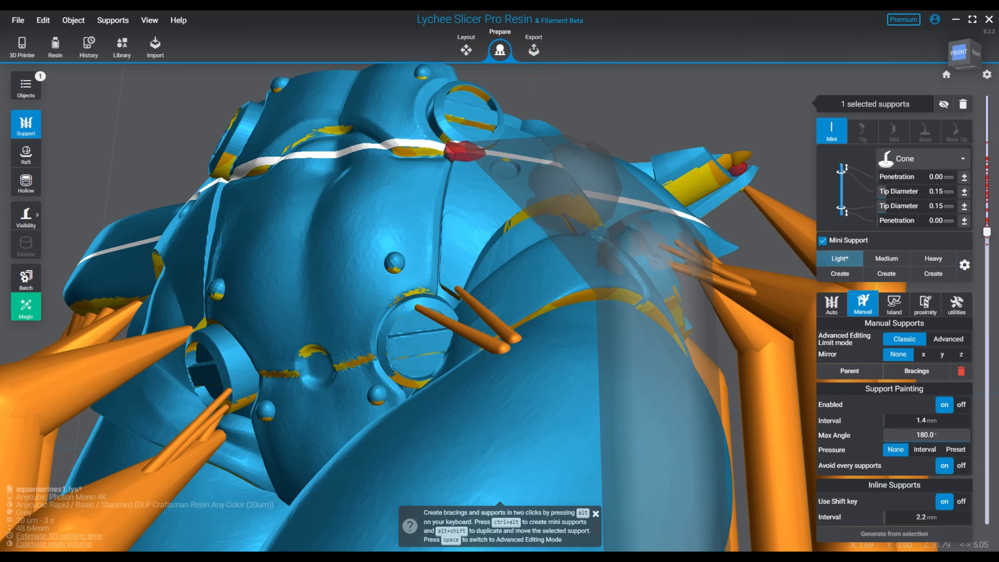
{"action": "left_click", "coordinate": [456, 150]}
{"action": "right_click_drag", "start_coordinate": [457, 149], "coordinate": [354, 226]}
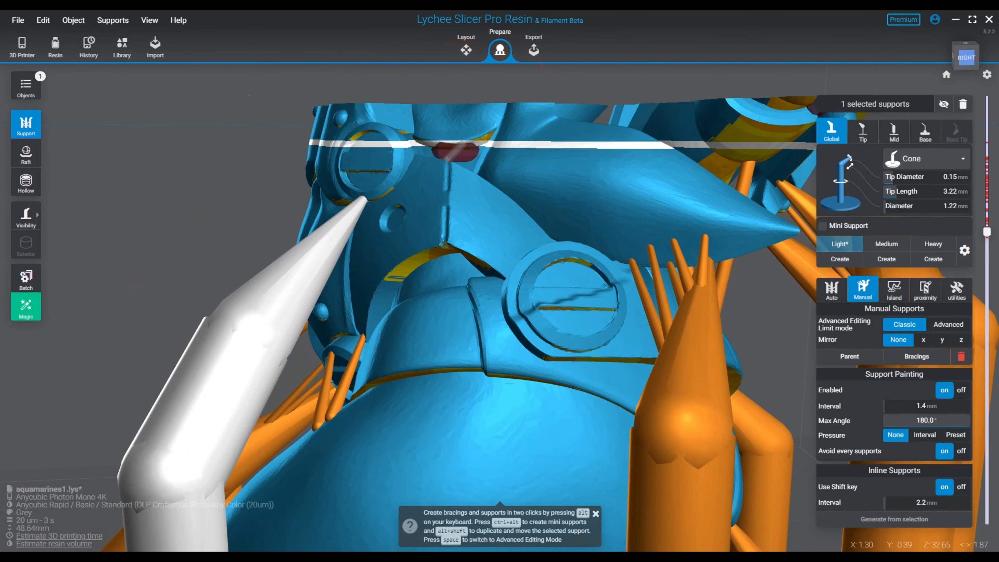
{"action": "left_click", "coordinate": [457, 151], "text": "ctrl+alt"}
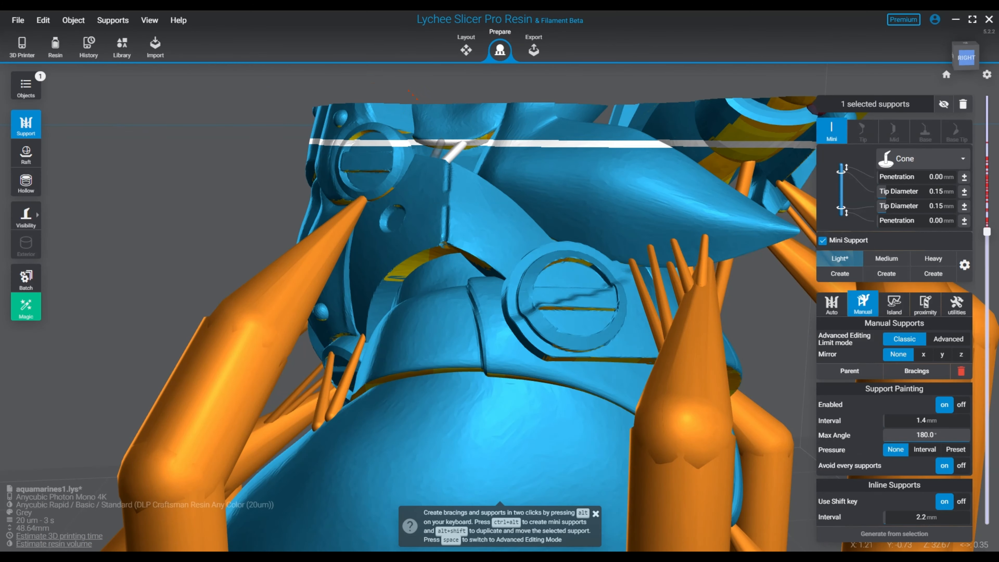
{"action": "right_click_drag", "start_coordinate": [453, 183], "coordinate": [629, 102]}
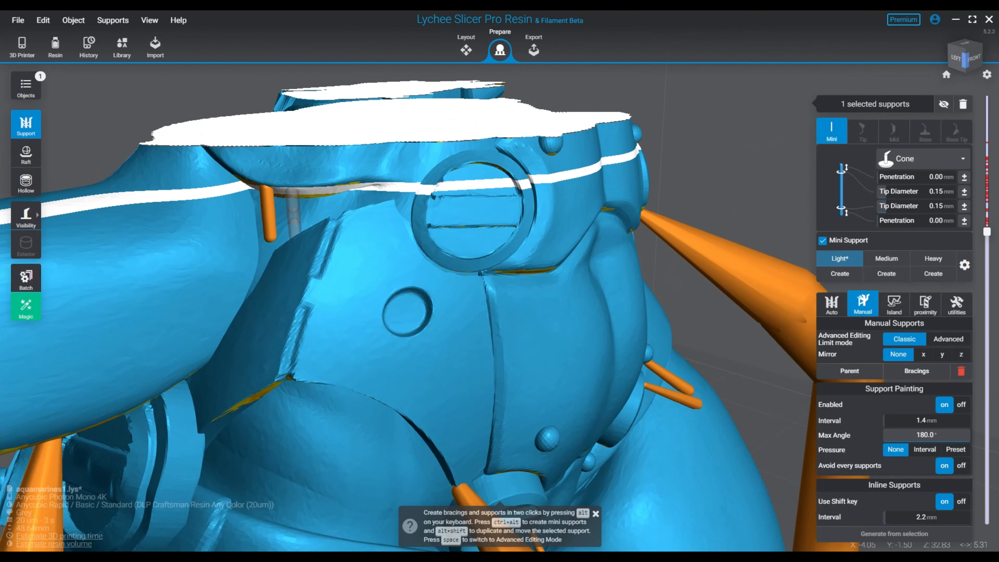
Raise the layer preview slightly above 33.29 mm and place a light support with a 0.15 mm tip diameter under the hand's outermost island.
{"action": "right_click_drag", "start_coordinate": [409, 314], "coordinate": [661, 252]}
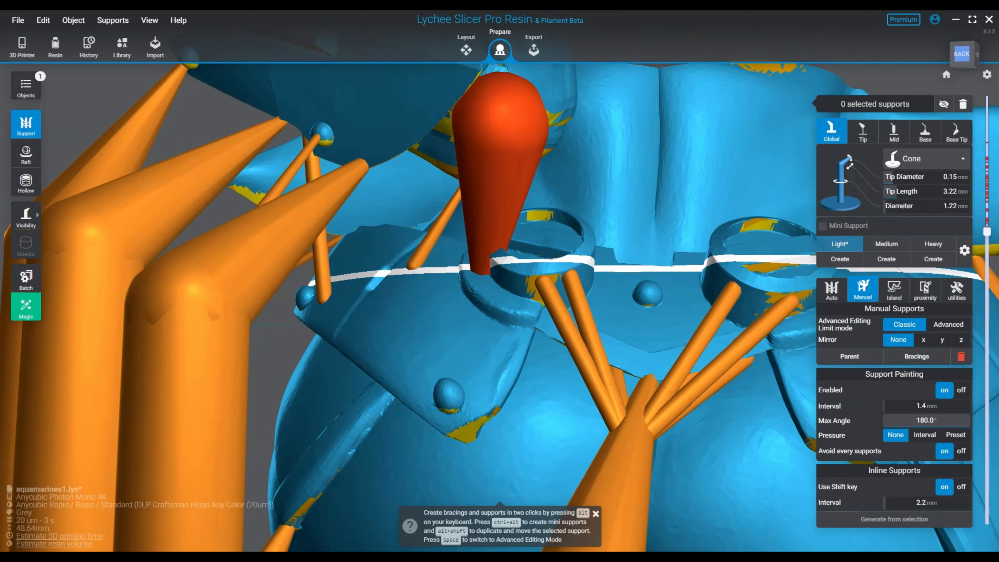
{"action": "scroll", "coordinate": [554, 350], "scroll_direction": "down", "scroll_amount": 10}
{"action": "right_click_drag", "start_coordinate": [685, 453], "coordinate": [433, 424]}
{"action": "scroll", "coordinate": [432, 424], "scroll_direction": "down", "scroll_amount": 5}
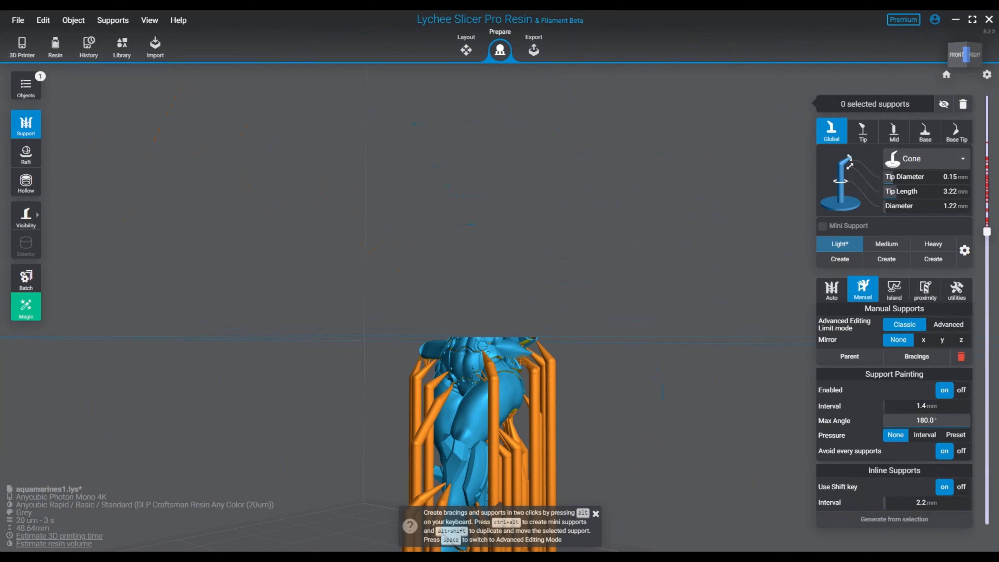
{"action": "middle_click_drag", "start_coordinate": [433, 424], "coordinate": [449, 216]}
{"action": "right_click_drag", "start_coordinate": [449, 217], "coordinate": [689, 236]}
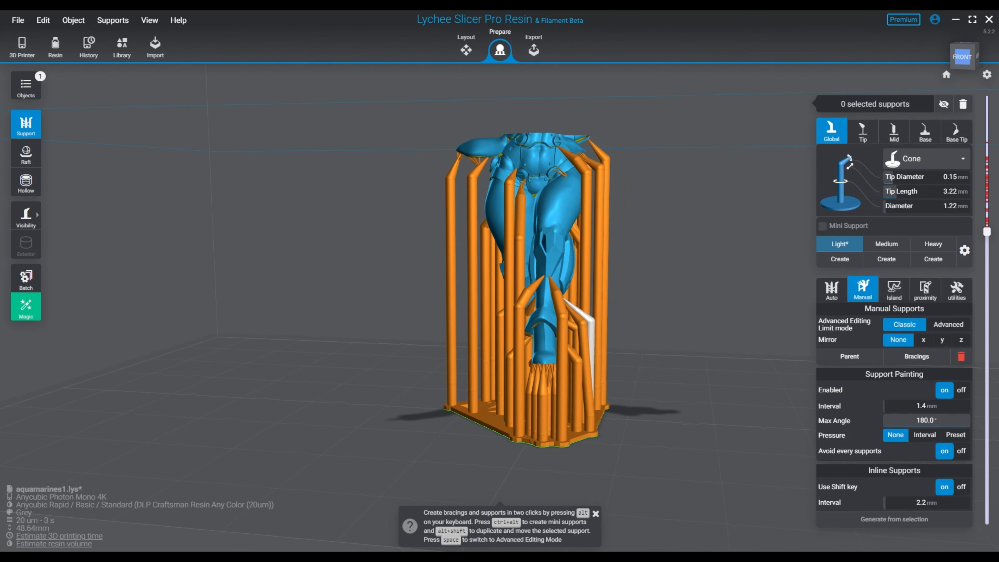
{"action": "mouse_move", "coordinate": [987, 231]}
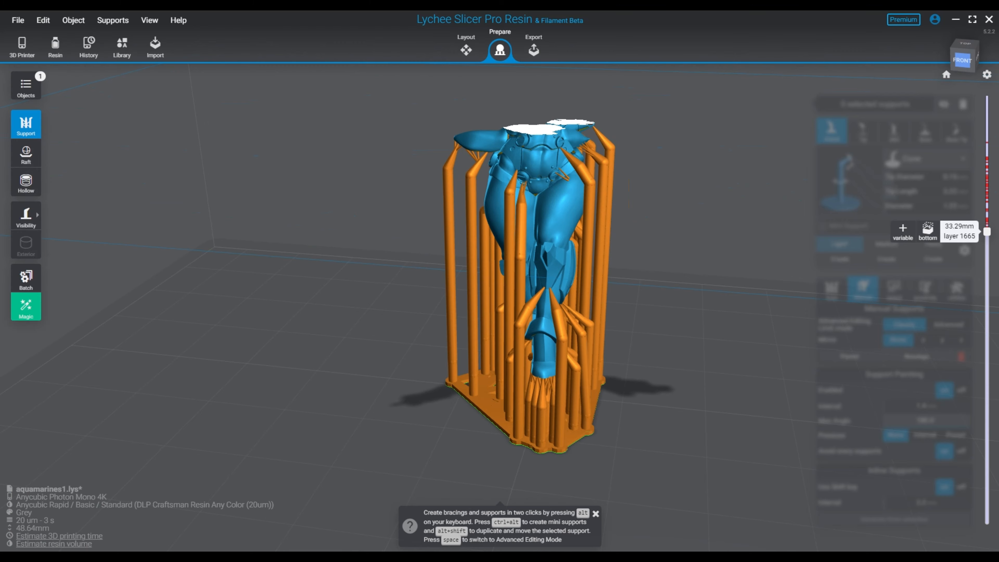
{"action": "right_click_drag", "start_coordinate": [605, 221], "coordinate": [600, 185]}
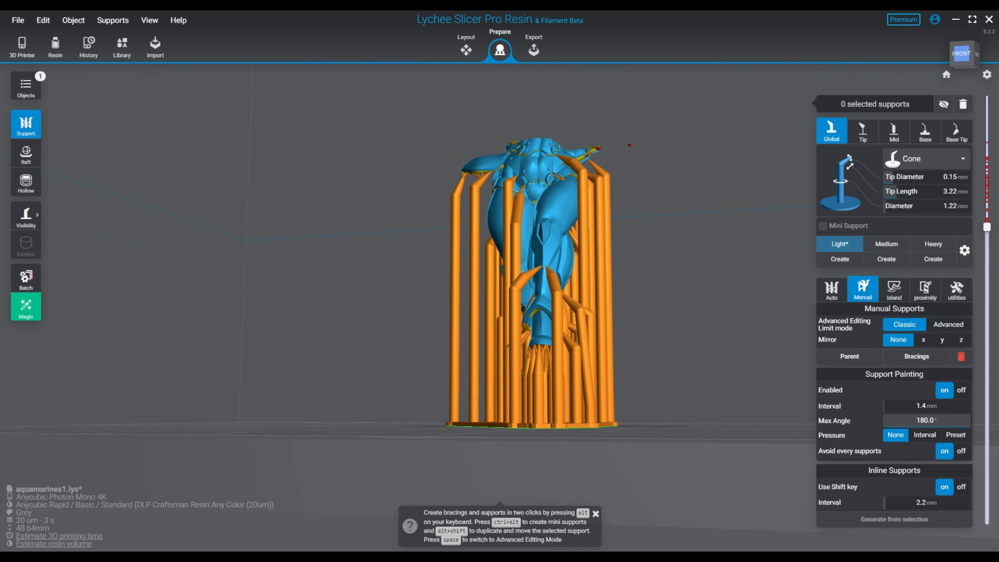
{"action": "scroll", "coordinate": [600, 185], "scroll_direction": "up", "scroll_amount": 5}
{"action": "scroll", "coordinate": [616, 92], "scroll_direction": "up", "scroll_amount": 6}
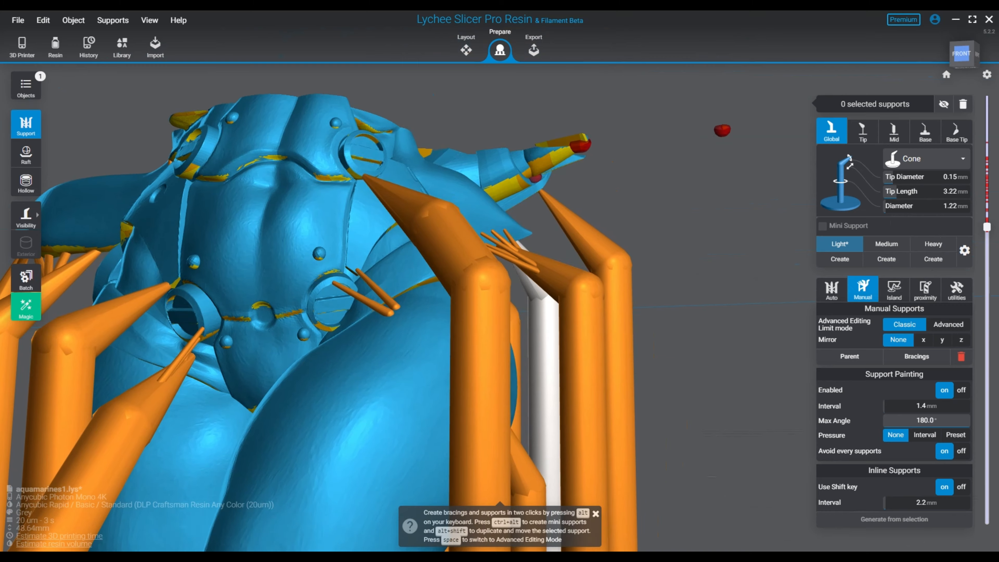
{"action": "right_click_drag", "start_coordinate": [616, 92], "coordinate": [409, 99]}
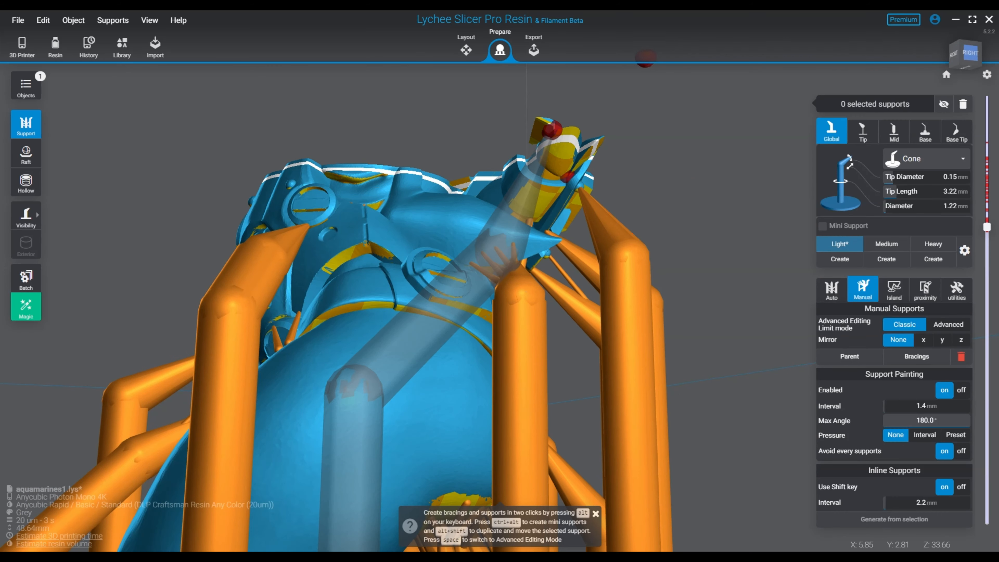
{"action": "left_click", "coordinate": [550, 129]}
{"action": "left_click_drag", "start_coordinate": [551, 129], "coordinate": [578, 118]}
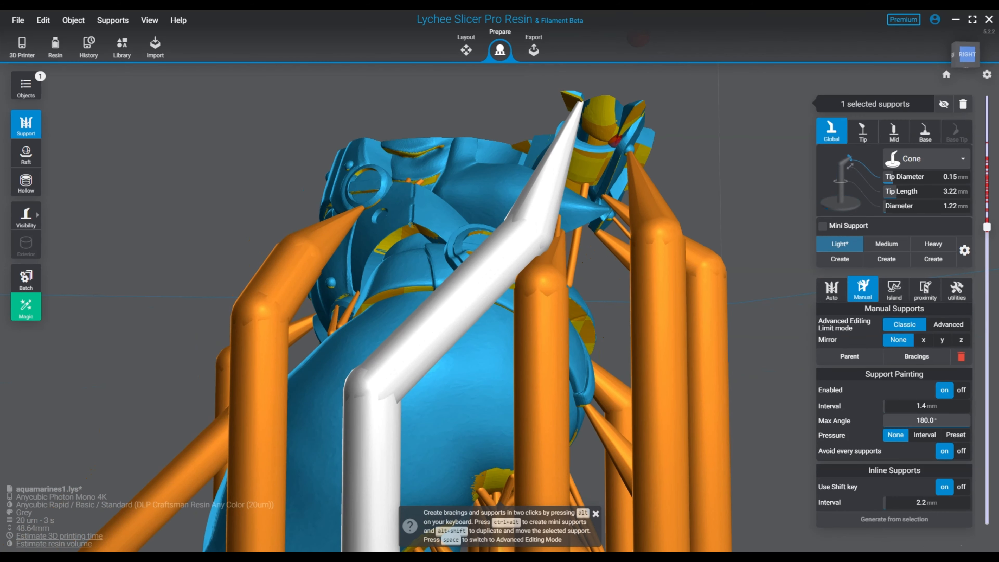
Reposition the new hand support's angled section in Advanced editing and return to Classic mode.
{"action": "right_click_drag", "start_coordinate": [511, 276], "coordinate": [511, 299]}
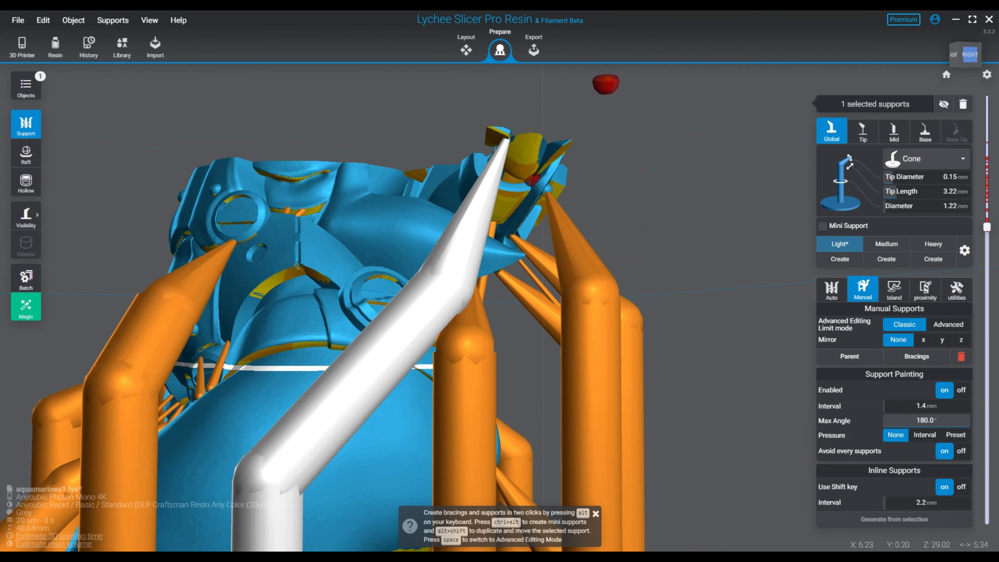
{"action": "key", "text": "space"}
{"action": "left_click_drag", "start_coordinate": [310, 378], "coordinate": [293, 378]}
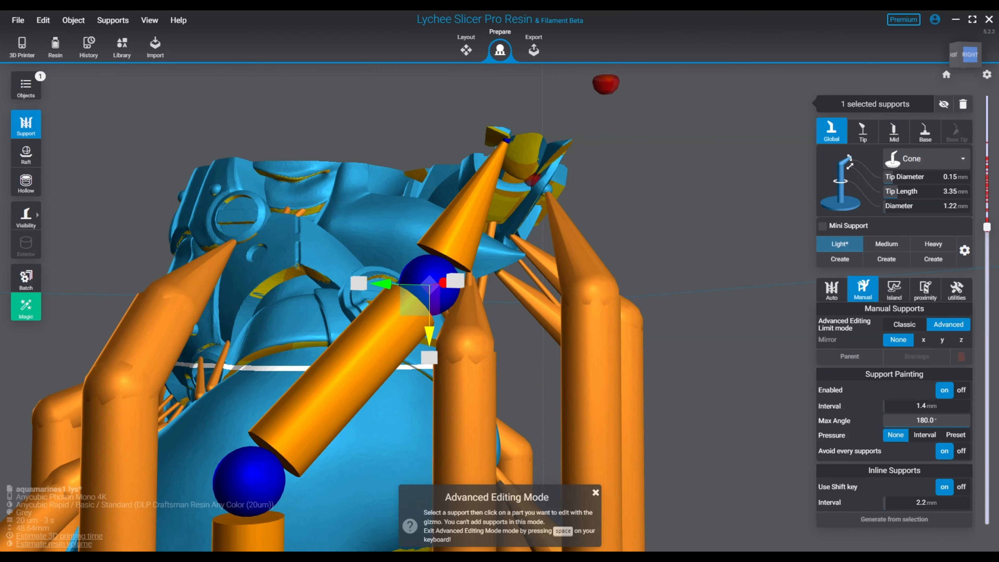
{"action": "key", "text": "space"}
Place a light support with a 0.10 mm tip diameter under the forearm block's corner and add mini supports with 0.15 mm tips along its underside.
{"action": "right_click_drag", "start_coordinate": [499, 299], "coordinate": [433, 295]}
{"action": "scroll", "coordinate": [433, 295], "scroll_direction": "down", "scroll_amount": 3}
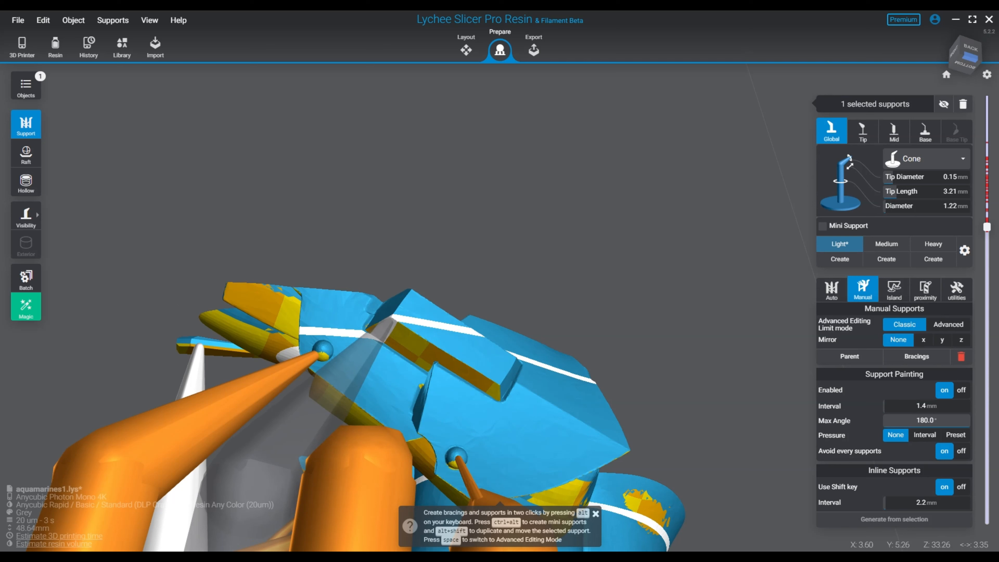
{"action": "left_click", "coordinate": [389, 321]}
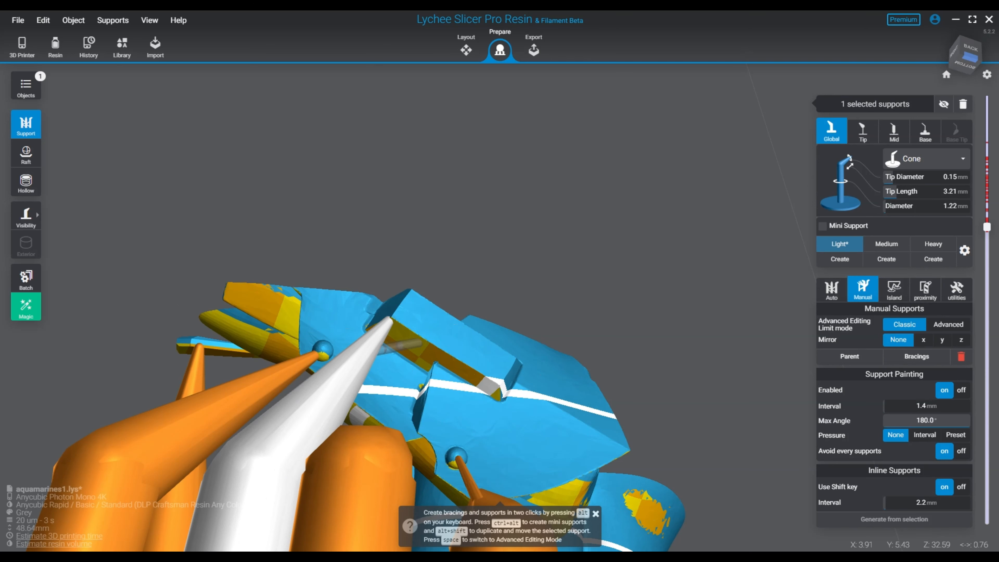
{"action": "left_click", "coordinate": [411, 343], "text": "ctrl+alt"}
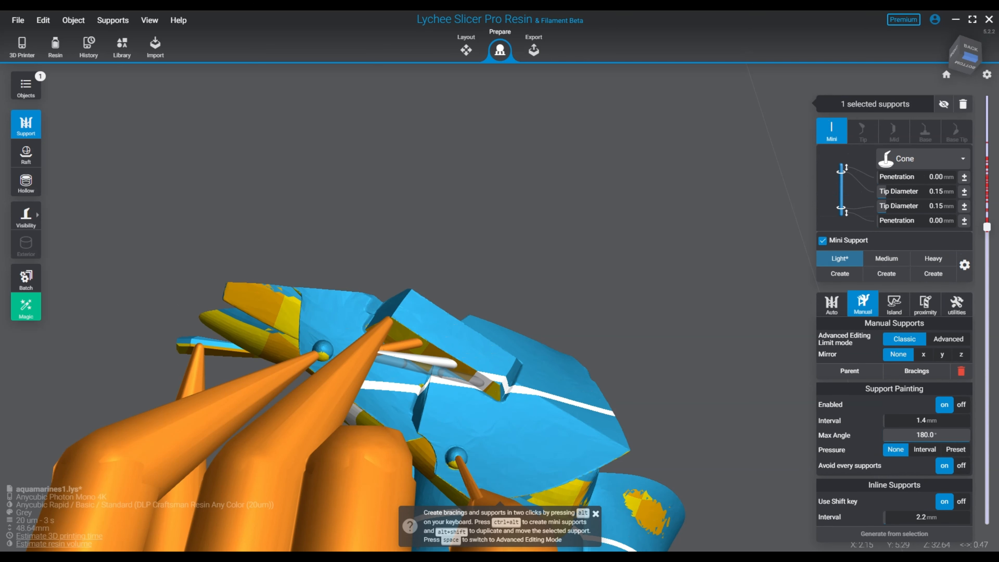
{"action": "right_click_drag", "start_coordinate": [494, 395], "coordinate": [603, 427]}
{"action": "left_click", "coordinate": [570, 341]}
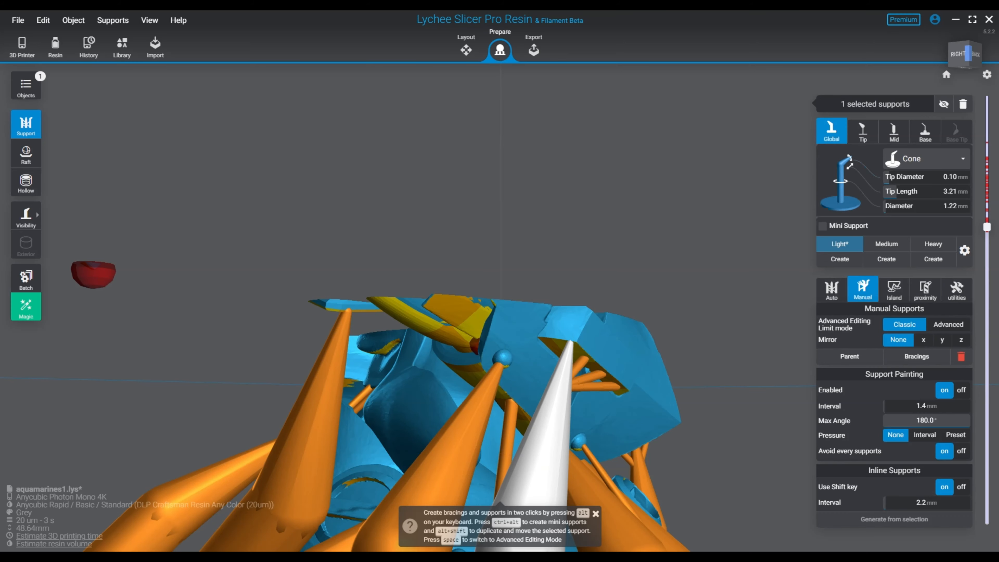
{"action": "mouse_move", "coordinate": [570, 341]}
{"action": "right_mouse_down"}
{"action": "mouse_move", "coordinate": [551, 397]}
{"action": "mouse_move", "coordinate": [594, 413]}
{"action": "mouse_move", "coordinate": [598, 366]}
{"action": "mouse_move", "coordinate": [582, 374]}
{"action": "mouse_move", "coordinate": [590, 342]}
{"action": "right_mouse_up"}
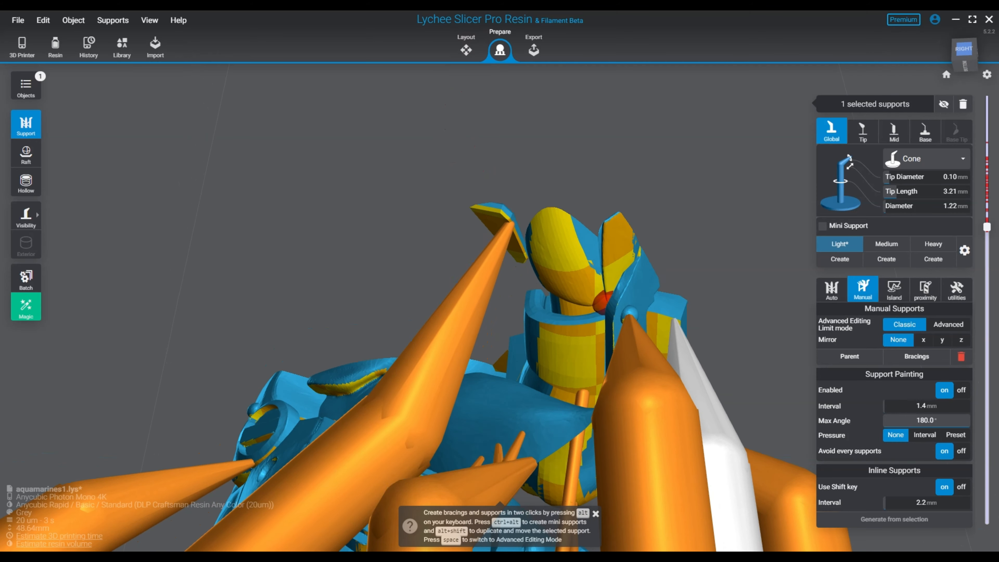
Place a light support with a 0.10 mm tip diameter and 3.21 mm tip length under the floating island beyond the hand.
{"action": "middle_click_drag", "start_coordinate": [508, 219], "coordinate": [586, 489]}
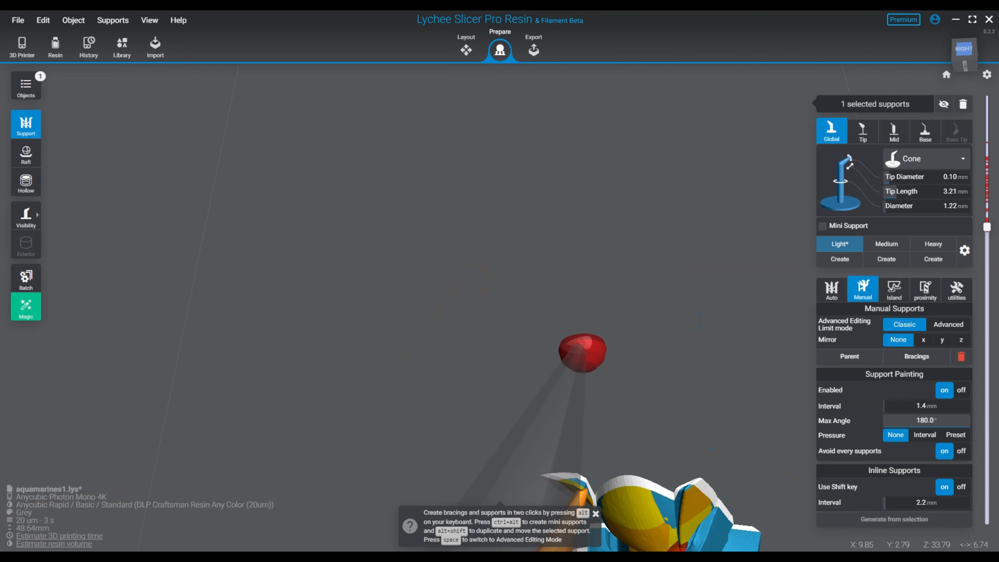
{"action": "right_click_drag", "start_coordinate": [574, 378], "coordinate": [401, 448]}
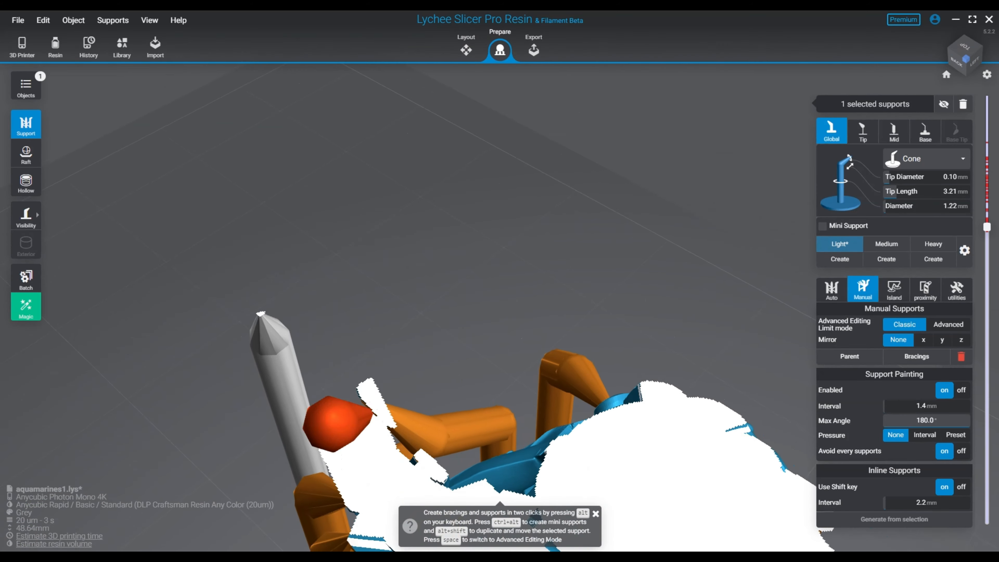
{"action": "scroll", "coordinate": [551, 367], "scroll_direction": "down", "scroll_amount": 4}
{"action": "right_click_drag", "start_coordinate": [551, 366], "coordinate": [354, 338]}
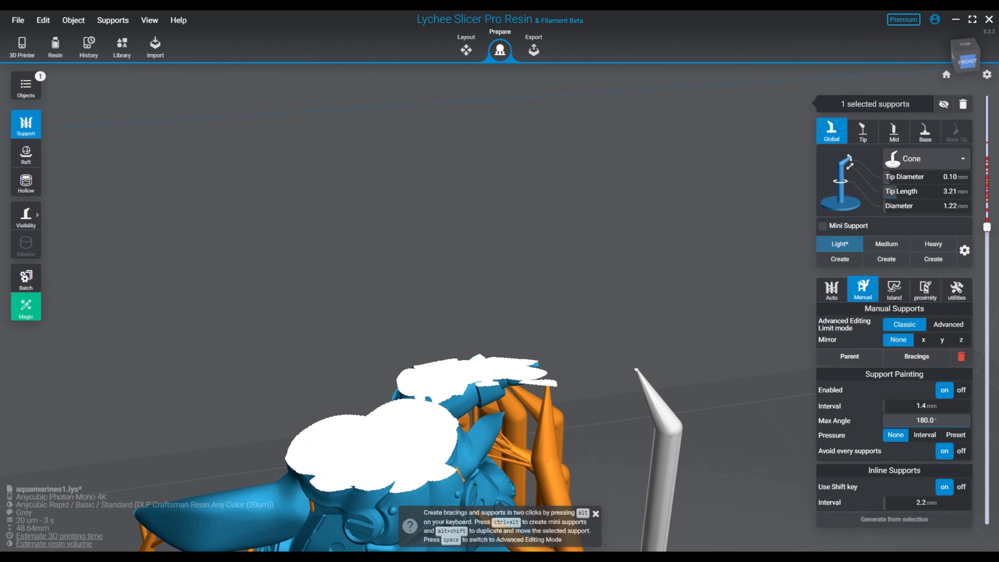
Raise the layer preview and place a light support with a 0.10 mm tip diameter under the newly revealed part beyond the hand.
{"action": "left_click_drag", "start_coordinate": [987, 227], "coordinate": [987, 208]}
{"action": "right_click_drag", "start_coordinate": [551, 366], "coordinate": [310, 410]}
{"action": "left_click", "coordinate": [343, 368]}
{"action": "middle_click_drag", "start_coordinate": [334, 476], "coordinate": [425, 157]}
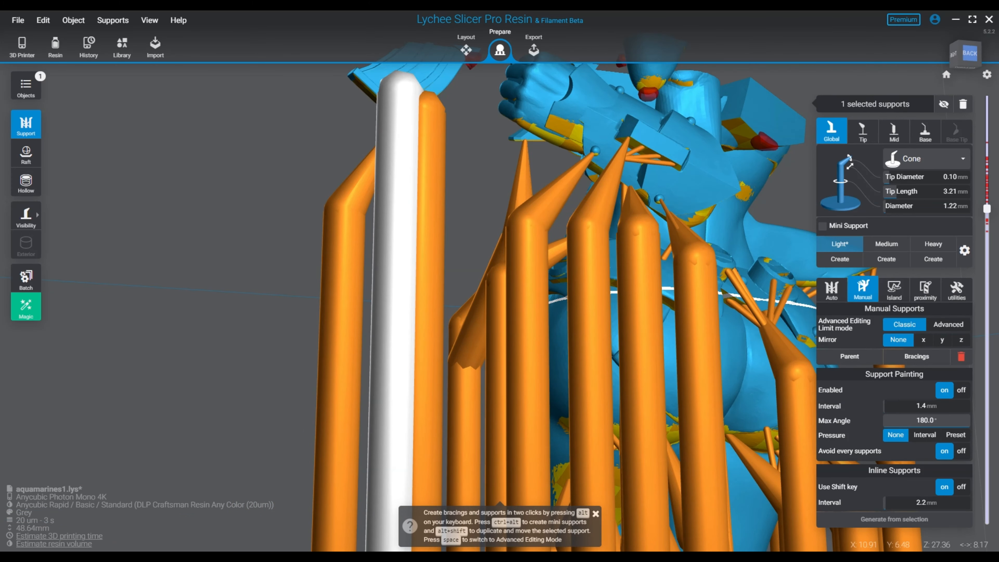
Reposition the new outer support in Advanced editing and create bracings between it and the adjacent support.
{"action": "key", "text": "space"}
{"action": "left_click_drag", "start_coordinate": [464, 311], "coordinate": [440, 309]}
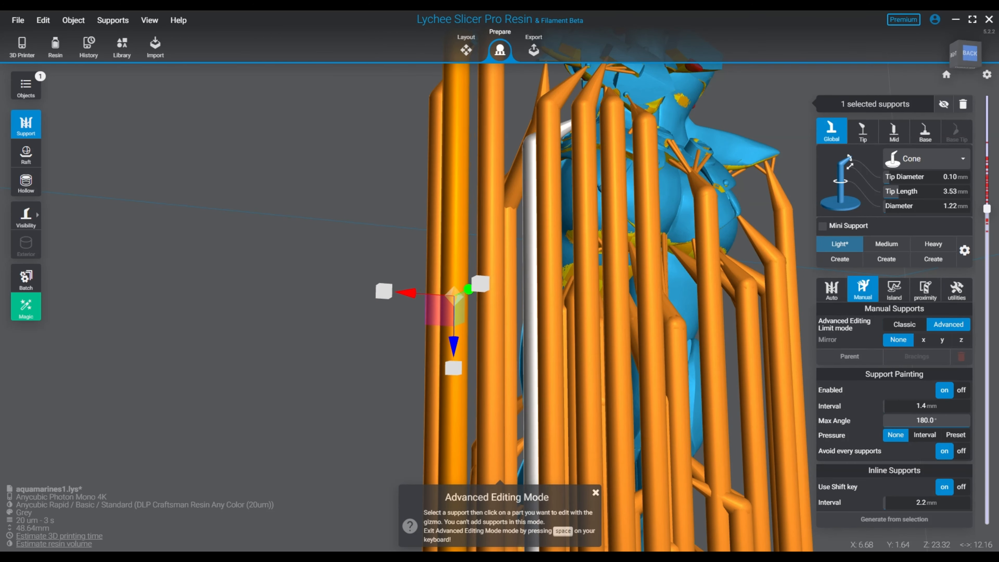
{"action": "key", "text": "space"}
{"action": "left_click", "coordinate": [491, 275], "text": "ctrl"}
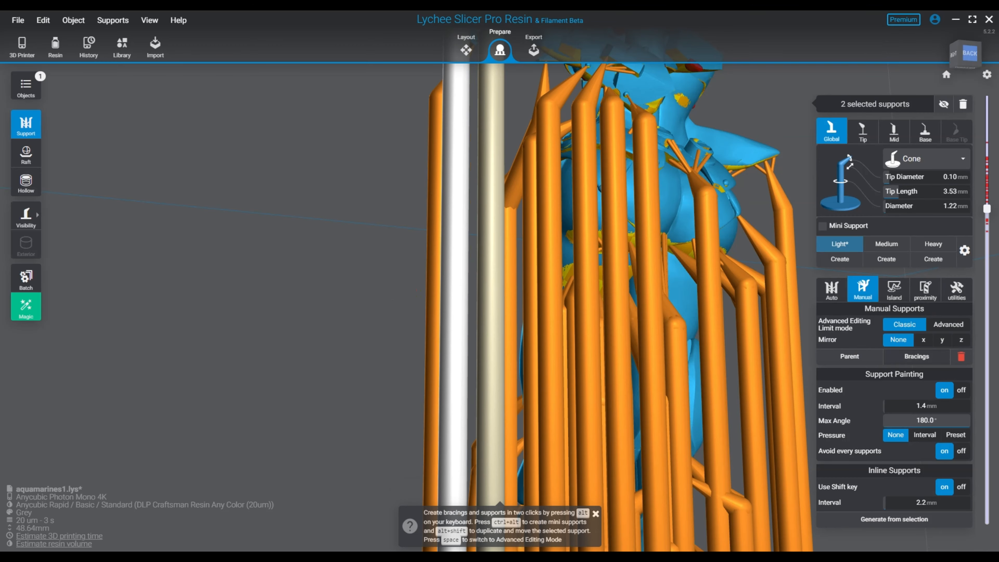
{"action": "key", "text": "b"}
{"action": "key", "text": "Return"}
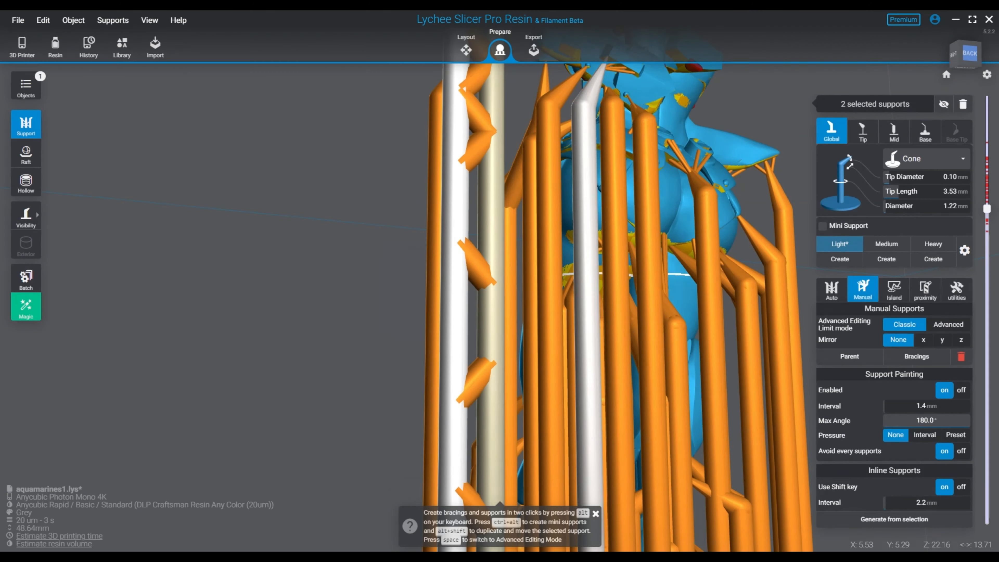
Place a further light support with a 0.10 mm tip diameter and 3.22 mm tip length under the part beyond the hand.
{"action": "left_click", "coordinate": [393, 307]}
{"action": "right_click_drag", "start_coordinate": [394, 307], "coordinate": [474, 315]}
{"action": "right_click_drag", "start_coordinate": [614, 299], "coordinate": [645, 283]}
{"action": "left_click", "coordinate": [645, 283]}
{"action": "middle_click_drag", "start_coordinate": [645, 276], "coordinate": [448, 452]}
{"action": "right_click_drag", "start_coordinate": [629, 354], "coordinate": [480, 291]}
{"action": "left_click", "coordinate": [480, 290]}
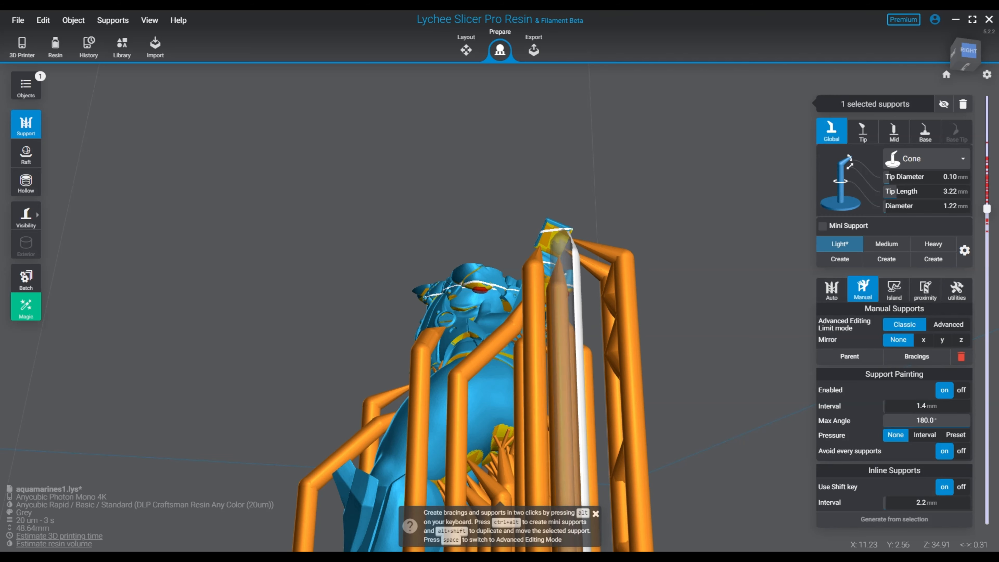
Switch the selected support to a mini support and add more mini supports with 0.10 mm tips under the end of the separate piece beside the hand.
{"action": "right_click_drag", "start_coordinate": [552, 236], "coordinate": [665, 262]}
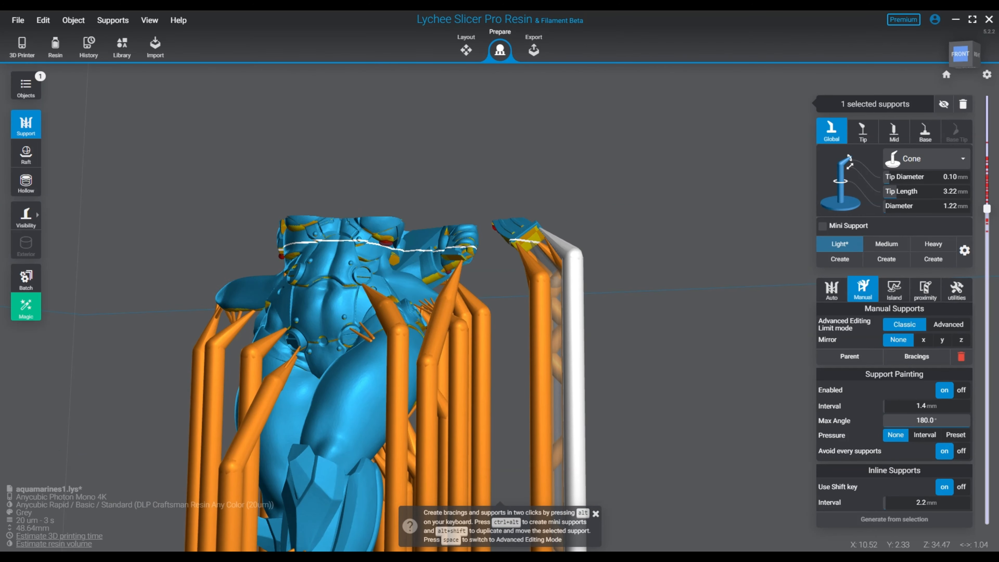
{"action": "left_click", "coordinate": [822, 226]}
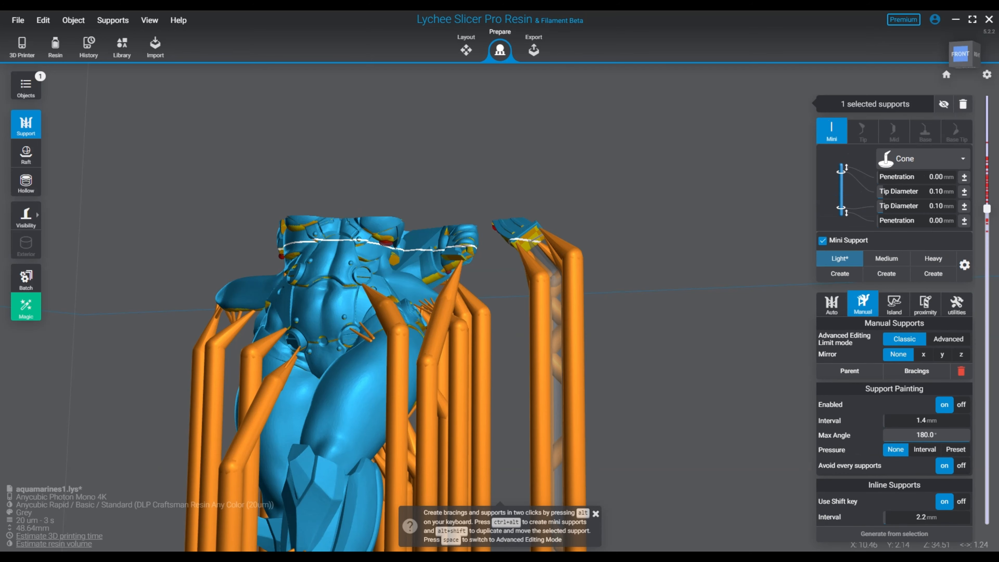
{"action": "right_click_drag", "start_coordinate": [528, 256], "coordinate": [430, 257]}
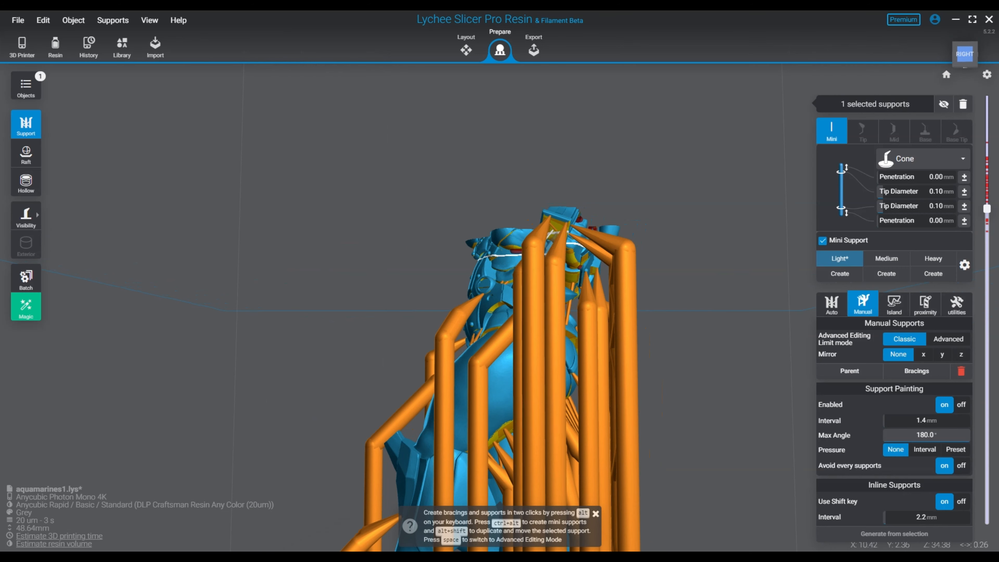
{"action": "scroll", "coordinate": [527, 307], "scroll_direction": "up", "scroll_amount": 5}
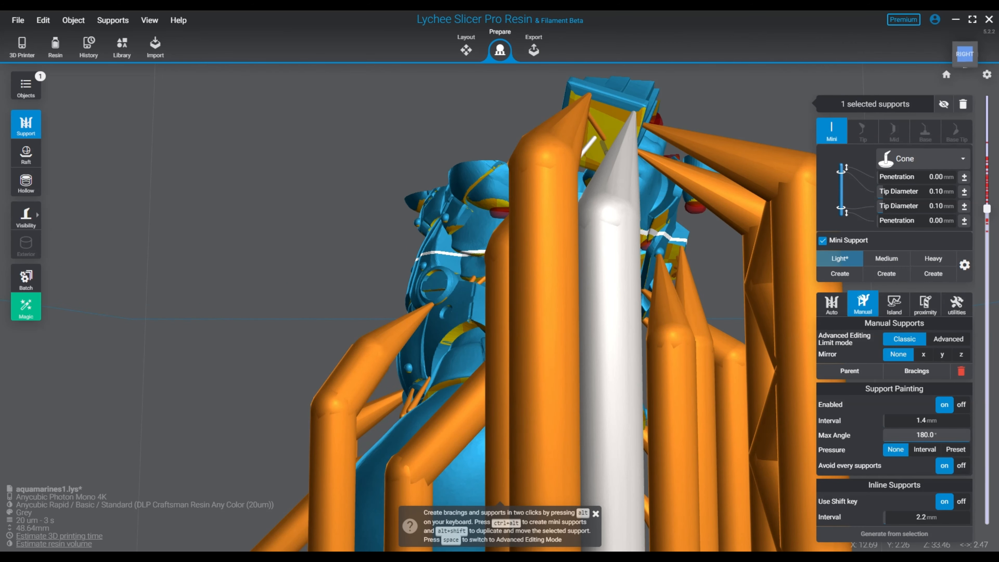
{"action": "right_click_drag", "start_coordinate": [602, 275], "coordinate": [519, 276]}
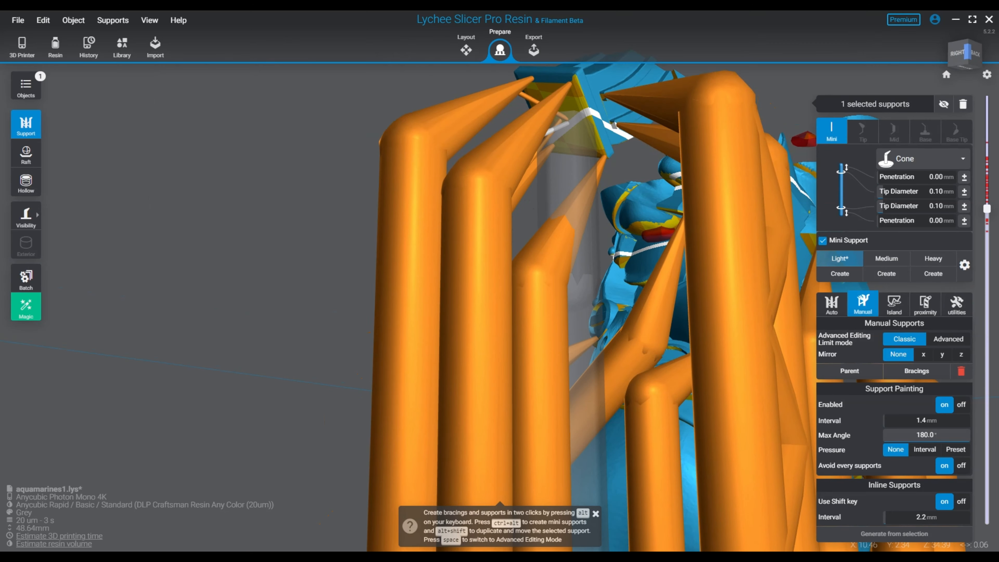
{"action": "right_click_drag", "start_coordinate": [520, 276], "coordinate": [720, 259]}
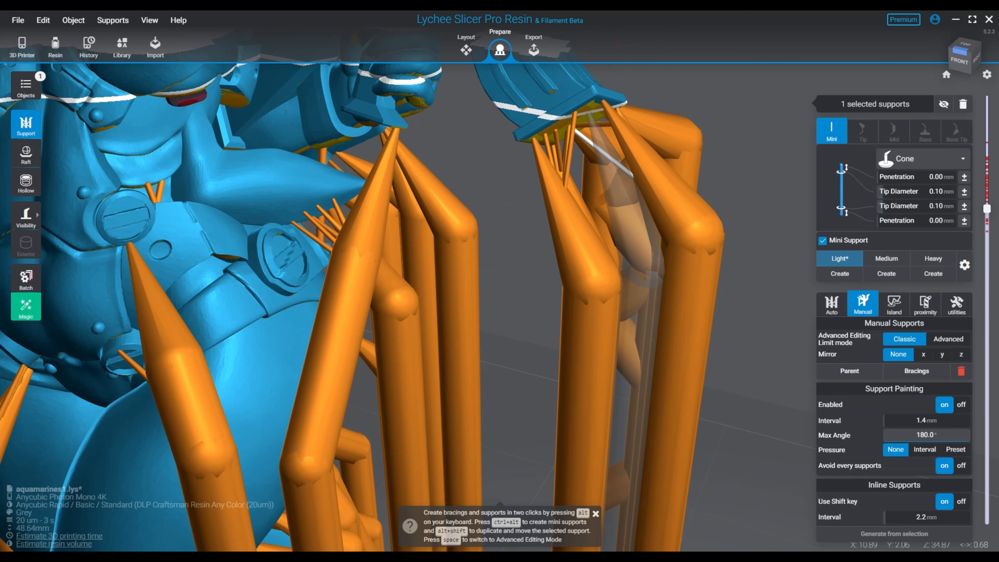
{"action": "right_click_drag", "start_coordinate": [677, 276], "coordinate": [520, 256]}
{"action": "right_click_drag", "start_coordinate": [555, 103], "coordinate": [577, 105]}
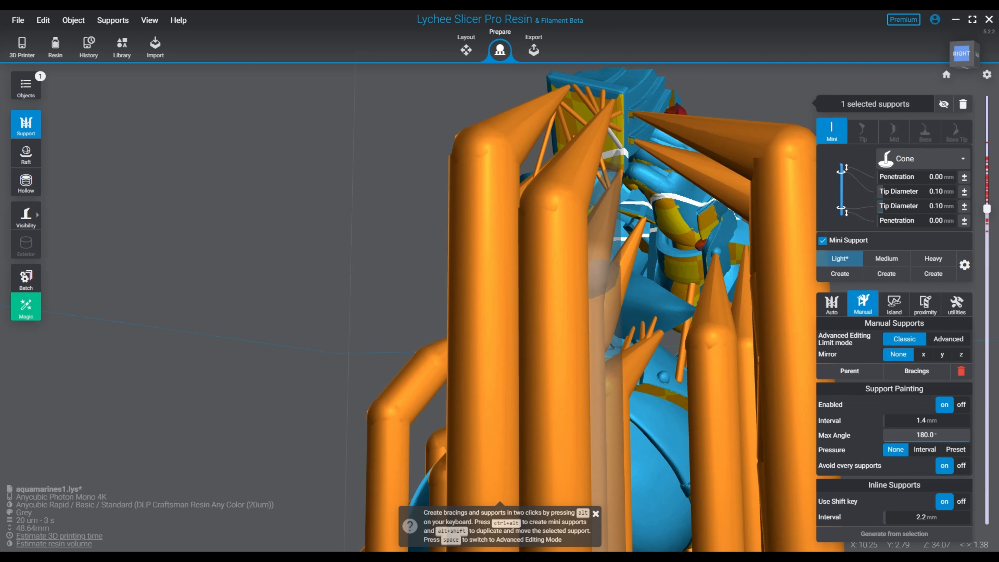
{"action": "right_click_drag", "start_coordinate": [645, 228], "coordinate": [747, 240]}
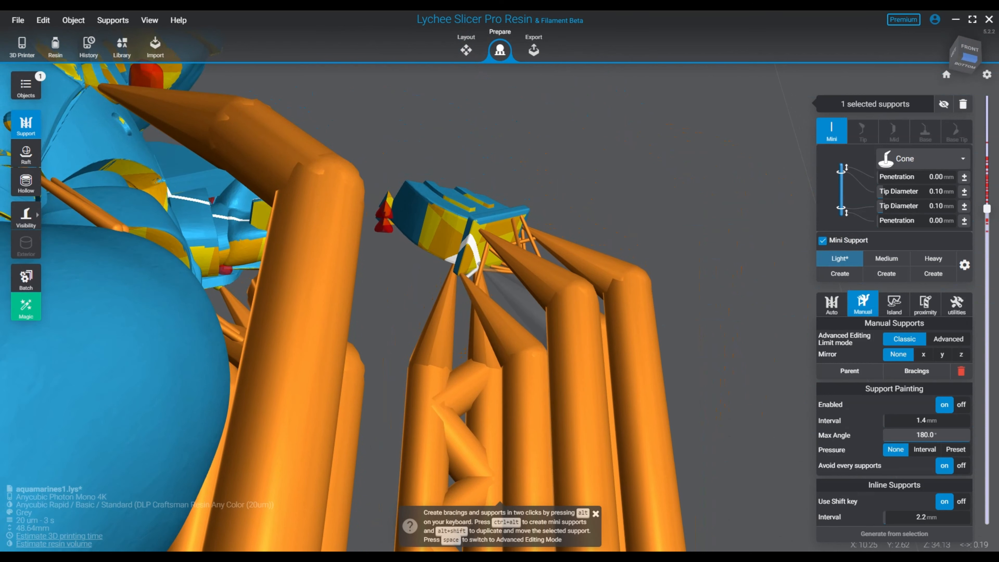
Place a light support with a 0.10 mm tip on the separate piece's lower edge and a mini support beside it.
{"action": "key", "text": "Escape"}
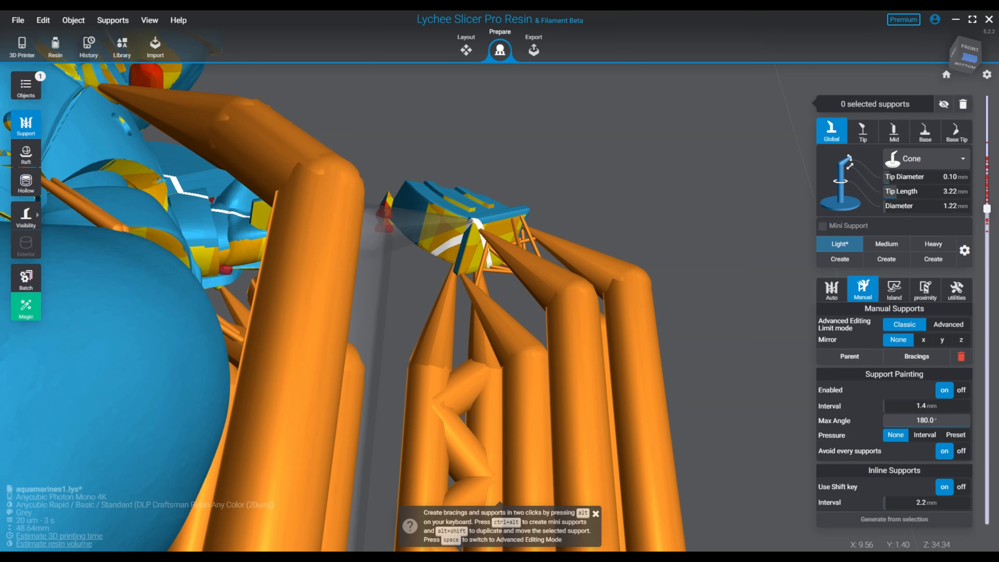
{"action": "left_click", "coordinate": [474, 222]}
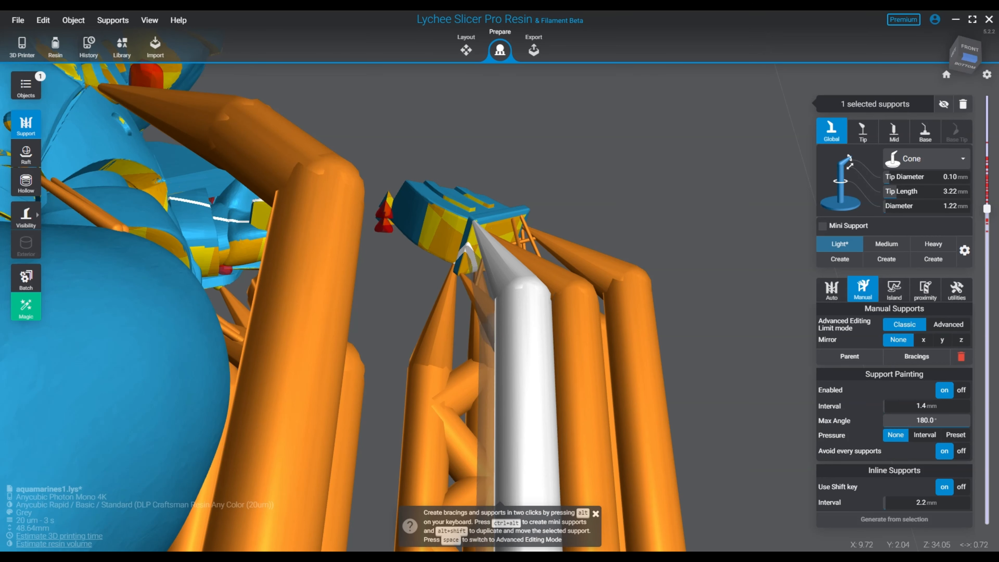
{"action": "left_click", "coordinate": [468, 247], "text": "ctrl+alt"}
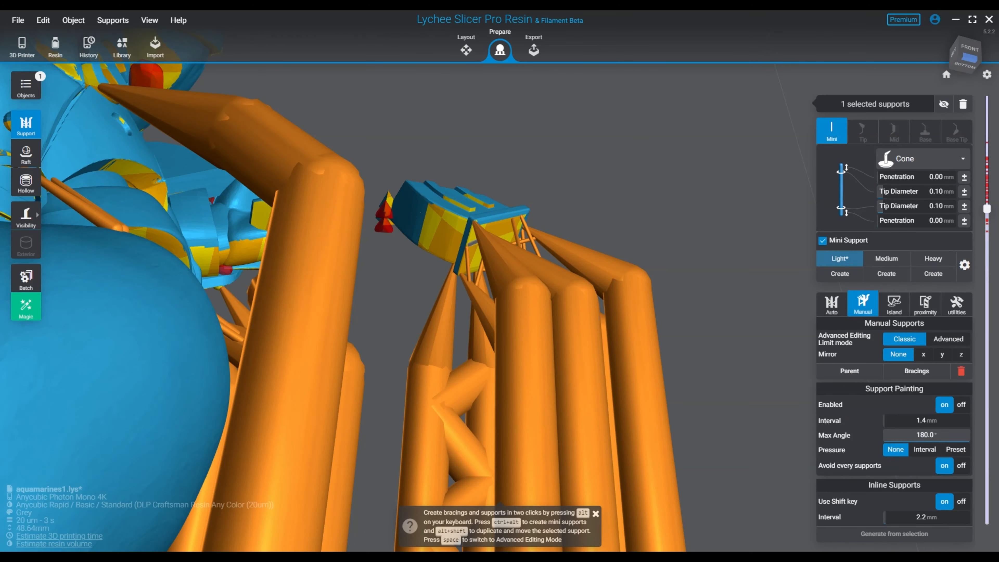
Add light supports under the red tips of the floating cone and the separate piece beside the hand.
{"action": "right_click_drag", "start_coordinate": [377, 284], "coordinate": [587, 417]}
{"action": "scroll", "coordinate": [500, 307], "scroll_direction": "down", "scroll_amount": 5}
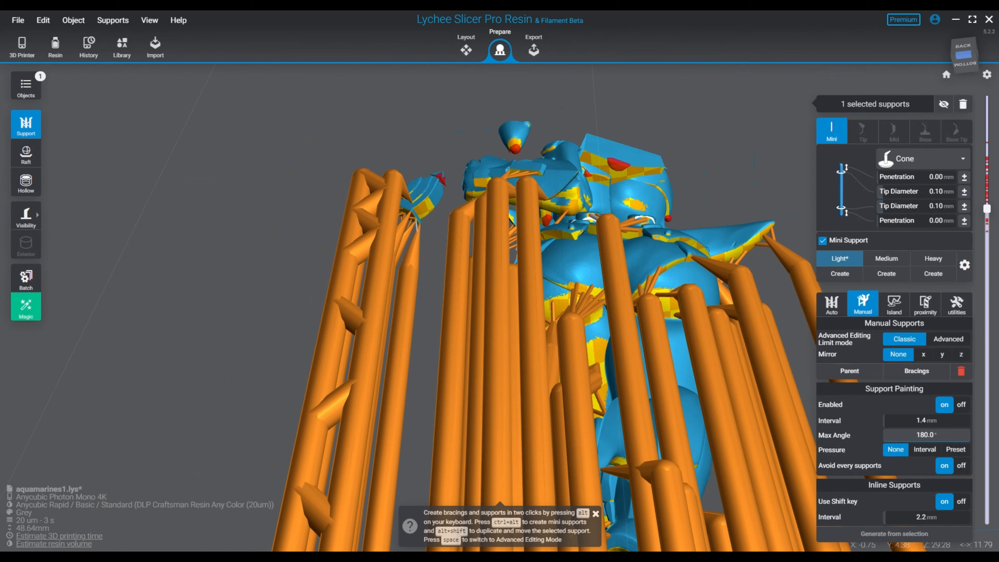
{"action": "right_click_drag", "start_coordinate": [500, 307], "coordinate": [502, 276]}
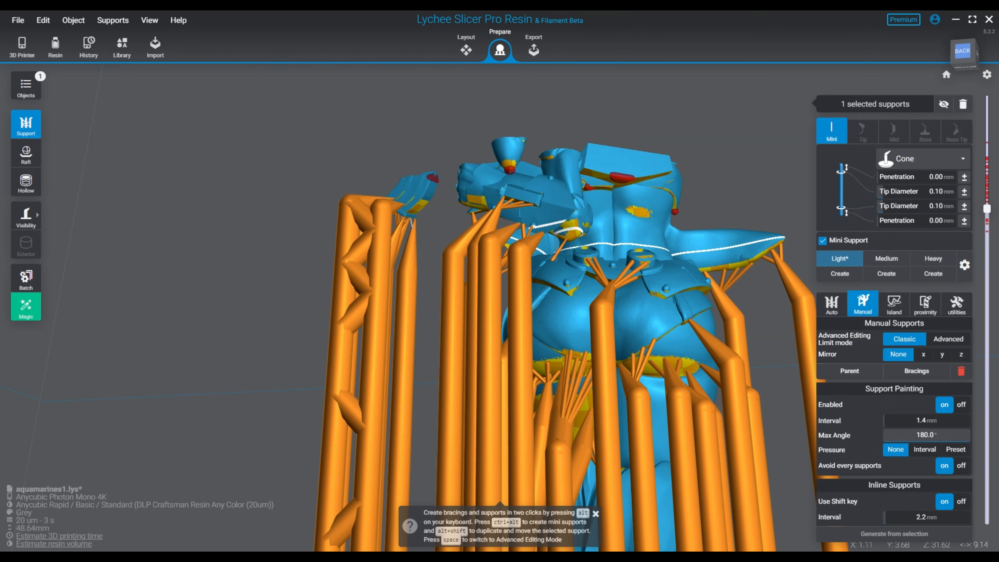
{"action": "scroll", "coordinate": [590, 347], "scroll_direction": "up", "scroll_amount": 3}
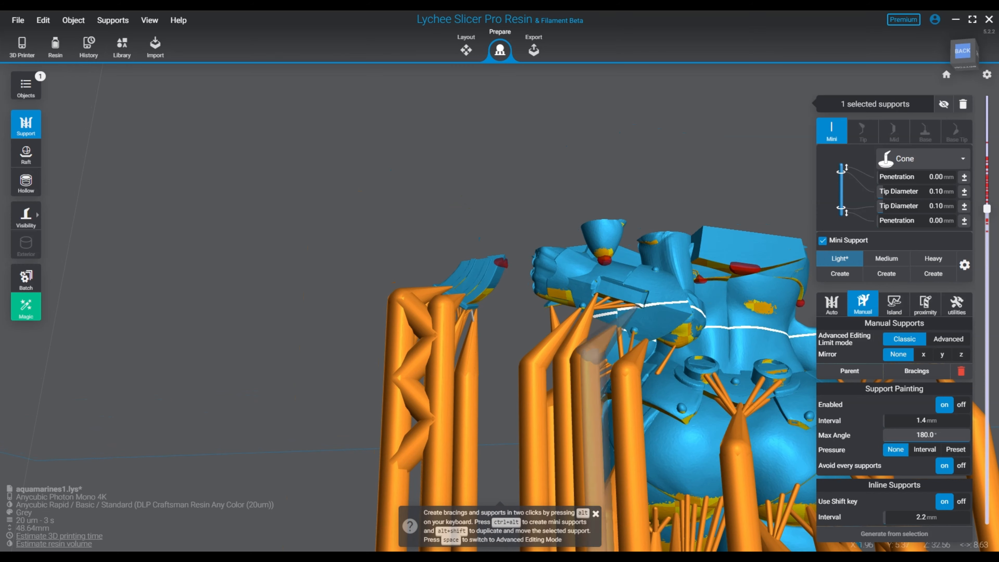
{"action": "right_click_drag", "start_coordinate": [637, 307], "coordinate": [641, 283]}
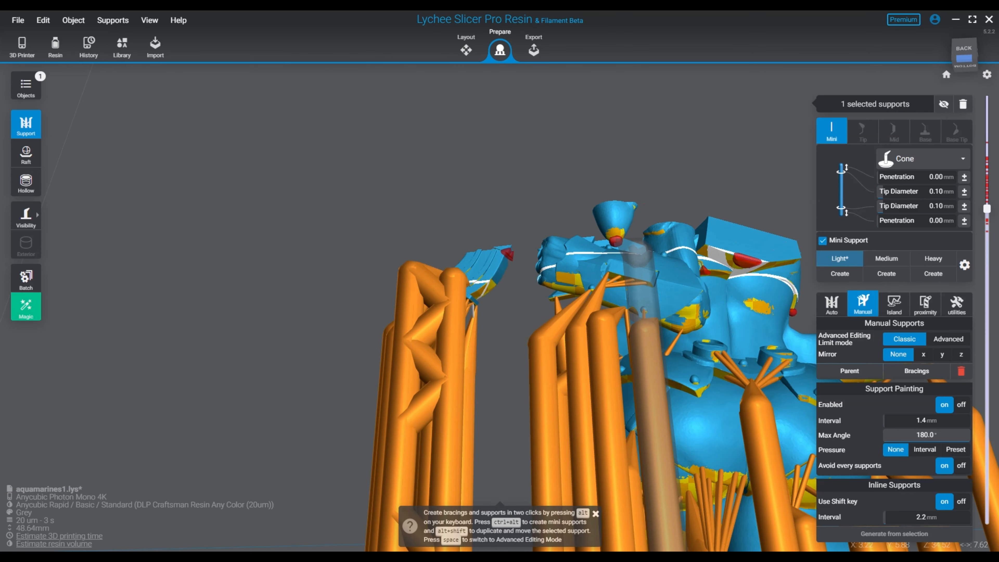
{"action": "left_click", "coordinate": [636, 242]}
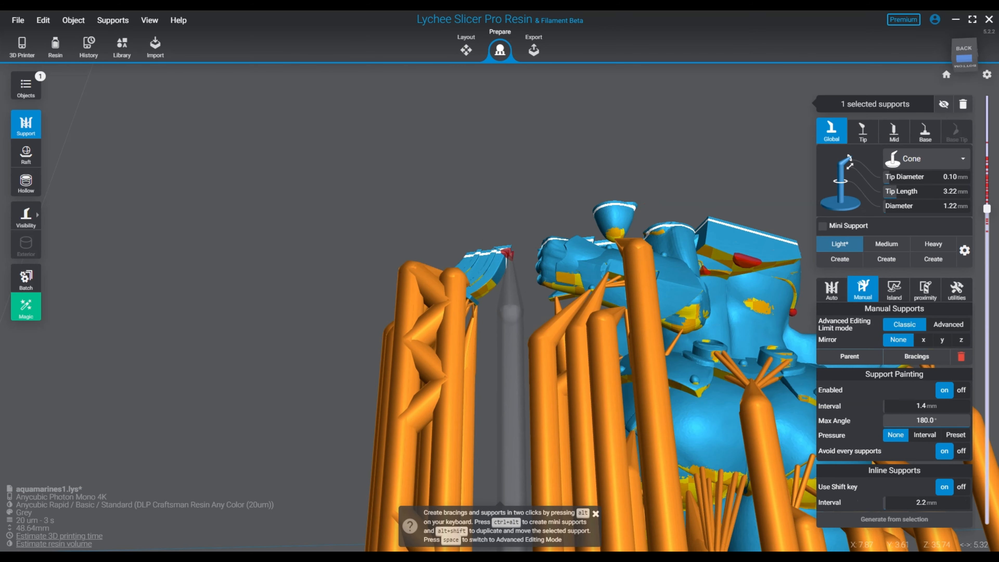
{"action": "right_click_drag", "start_coordinate": [509, 256], "coordinate": [551, 236]}
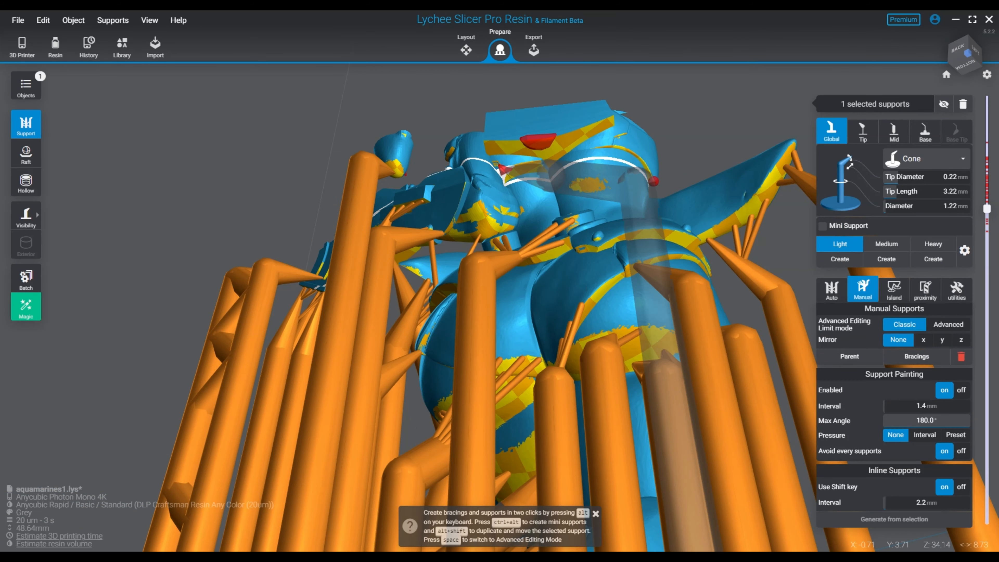
Place a row of light supports with 0.22 mm tips along the lower edge of the flat block on the figure's back.
{"action": "right_click_drag", "start_coordinate": [645, 165], "coordinate": [386, 207]}
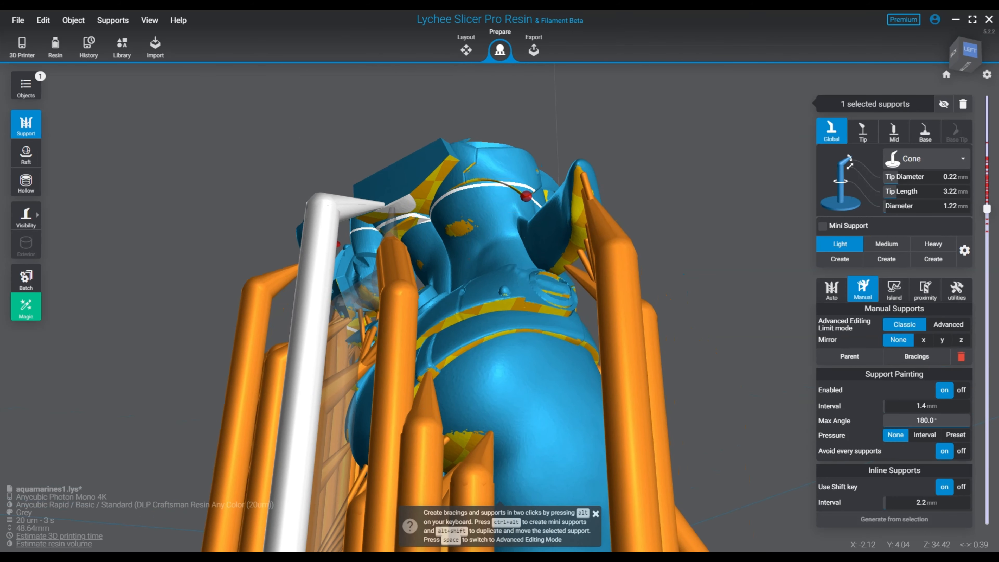
{"action": "left_click", "coordinate": [398, 193]}
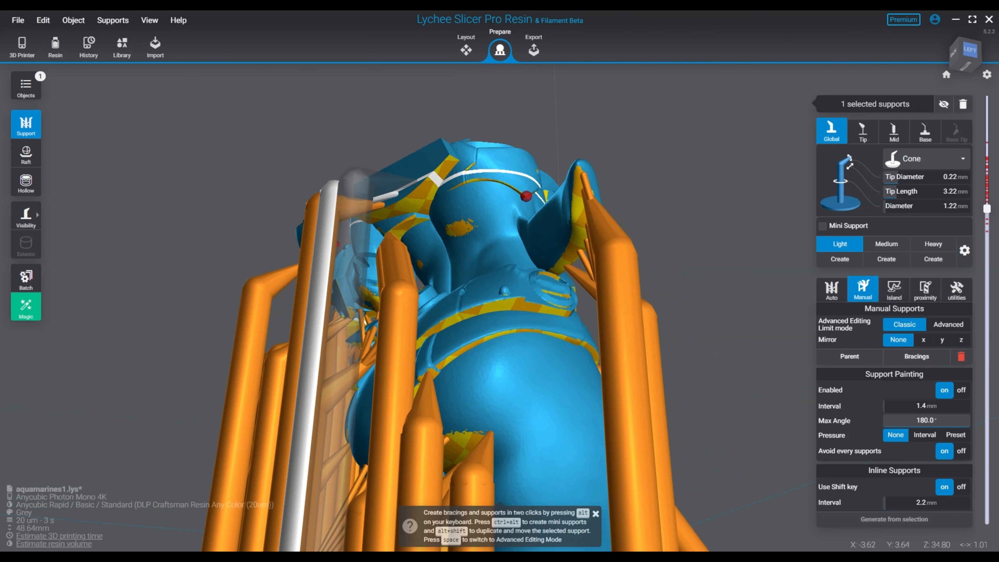
{"action": "left_click", "coordinate": [418, 182]}
{"action": "left_click", "coordinate": [438, 167]}
{"action": "right_click_drag", "start_coordinate": [437, 168], "coordinate": [562, 185]}
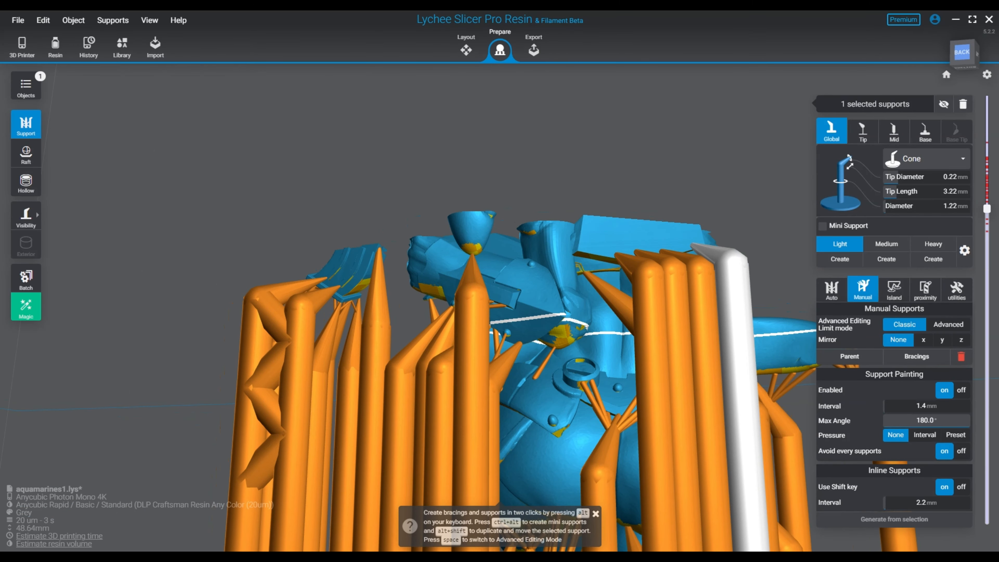
{"action": "left_click", "coordinate": [583, 248]}
{"action": "right_click_drag", "start_coordinate": [583, 248], "coordinate": [561, 254]}
{"action": "scroll", "coordinate": [570, 409], "scroll_direction": "down", "scroll_amount": 5}
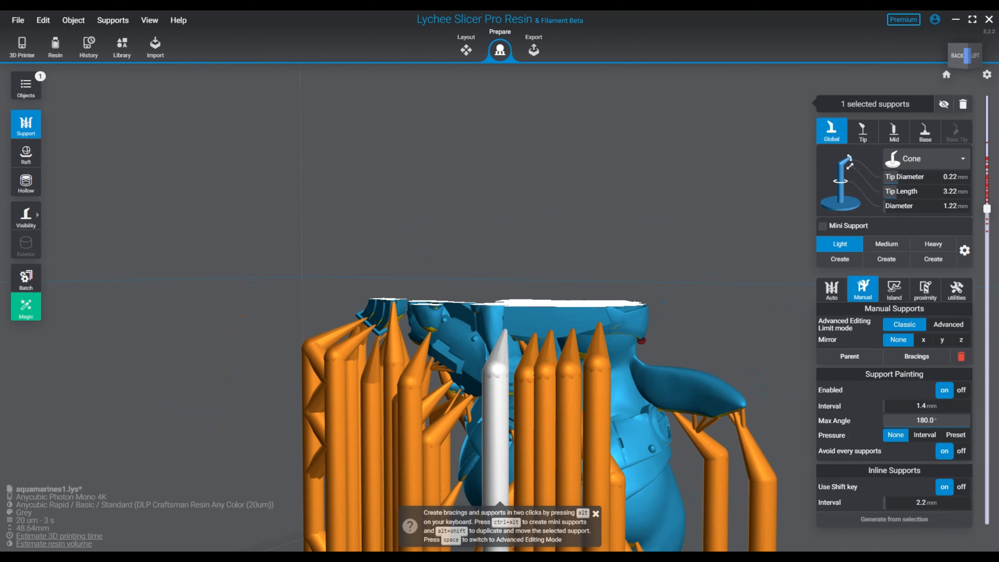
Add a mini support with 0.22 mm tips from below, on the overhang near the last placed support.
{"action": "right_click_drag", "start_coordinate": [571, 409], "coordinate": [478, 208]}
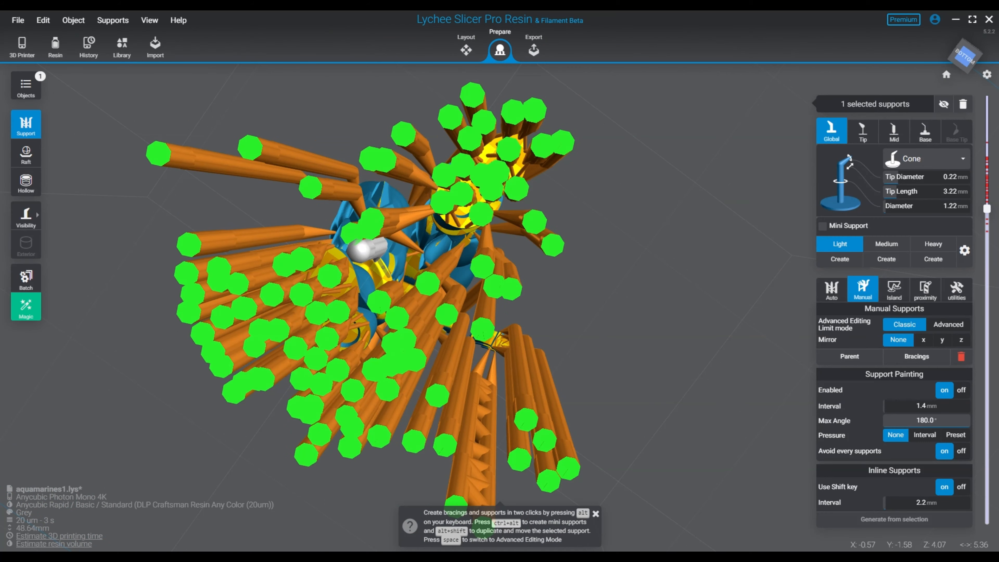
{"action": "left_click", "coordinate": [387, 275], "text": "ctrl+alt"}
{"action": "right_click_drag", "start_coordinate": [387, 276], "coordinate": [387, 301]}
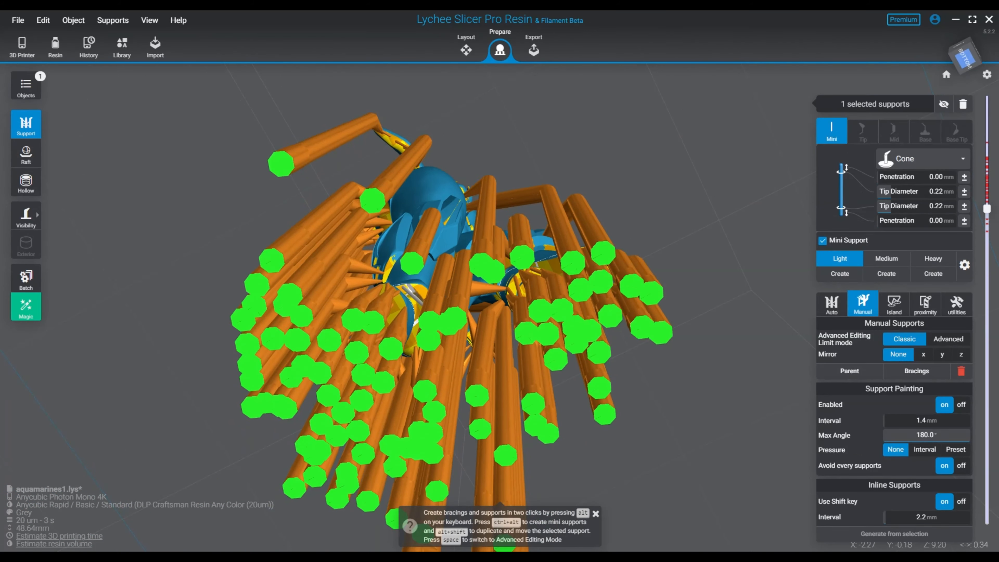
{"action": "right_click_drag", "start_coordinate": [388, 301], "coordinate": [397, 378]}
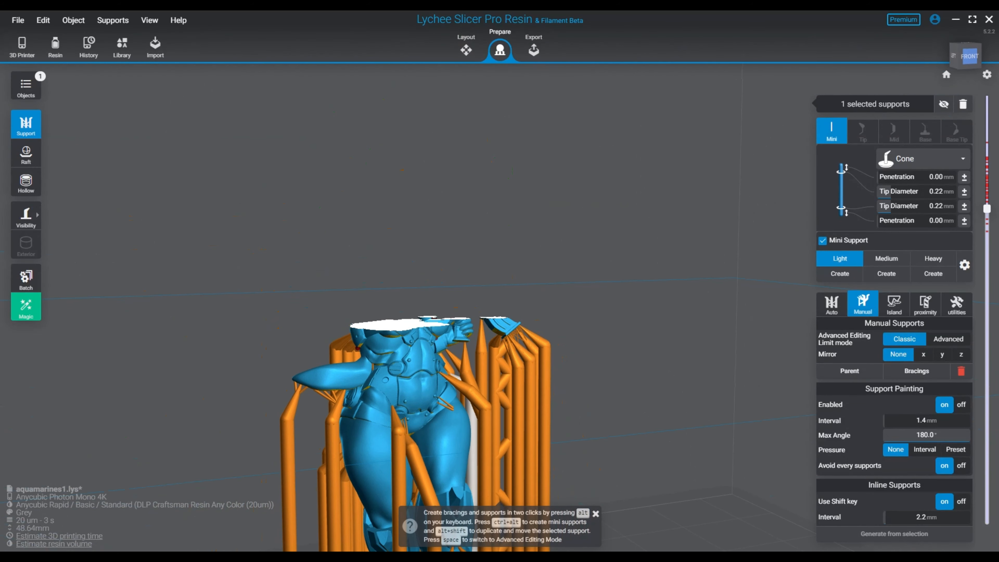
{"action": "scroll", "coordinate": [464, 339], "scroll_direction": "up", "scroll_amount": 4}
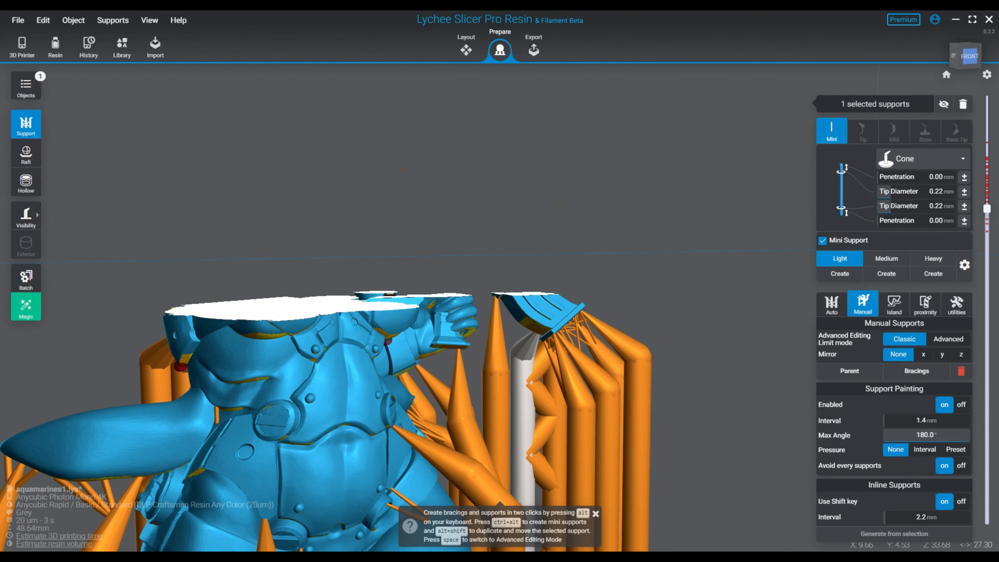
Add light supports with 0.22 mm tips under the inner underside of the separate piece beside the hand.
{"action": "left_click", "coordinate": [529, 328]}
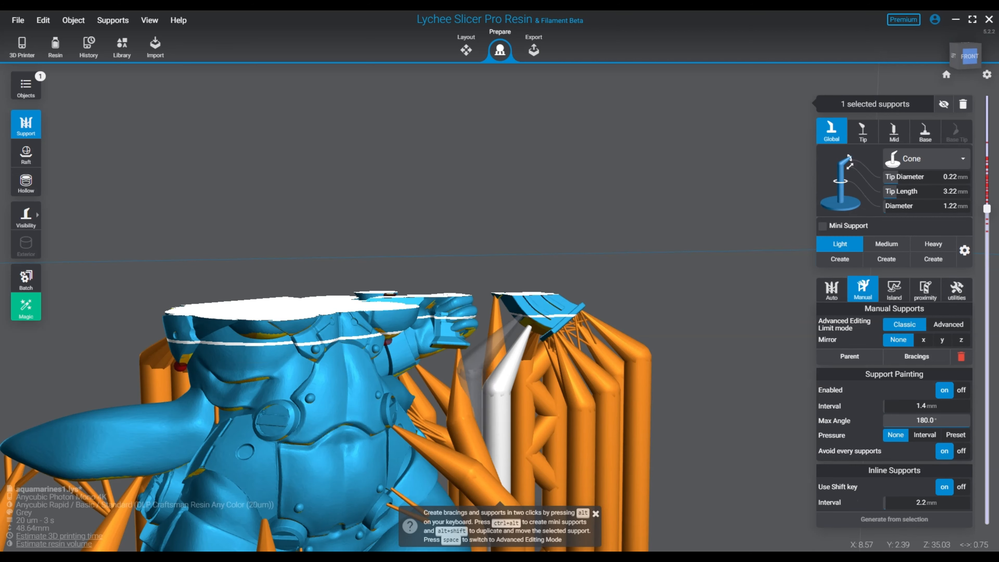
{"action": "left_click", "coordinate": [515, 310]}
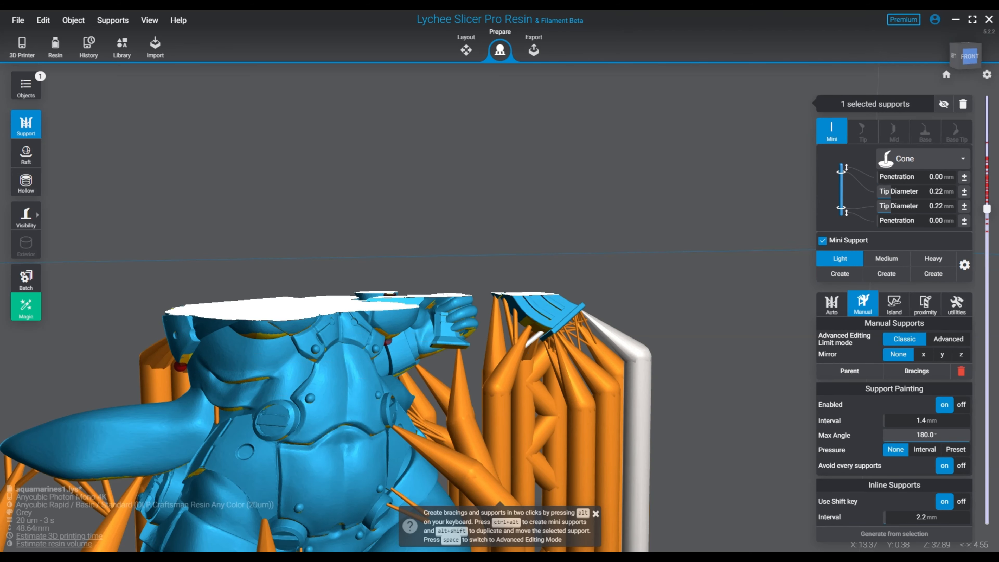
Add a mini support with 0.22 mm tips under the red island above the outstretched arm.
{"action": "right_click_drag", "start_coordinate": [637, 393], "coordinate": [67, 335]}
{"action": "mouse_move", "coordinate": [566, 342]}
{"action": "right_mouse_down"}
{"action": "mouse_move", "coordinate": [417, 311]}
{"action": "mouse_move", "coordinate": [354, 260]}
{"action": "mouse_move", "coordinate": [299, 277]}
{"action": "mouse_move", "coordinate": [262, 315]}
{"action": "right_mouse_up"}
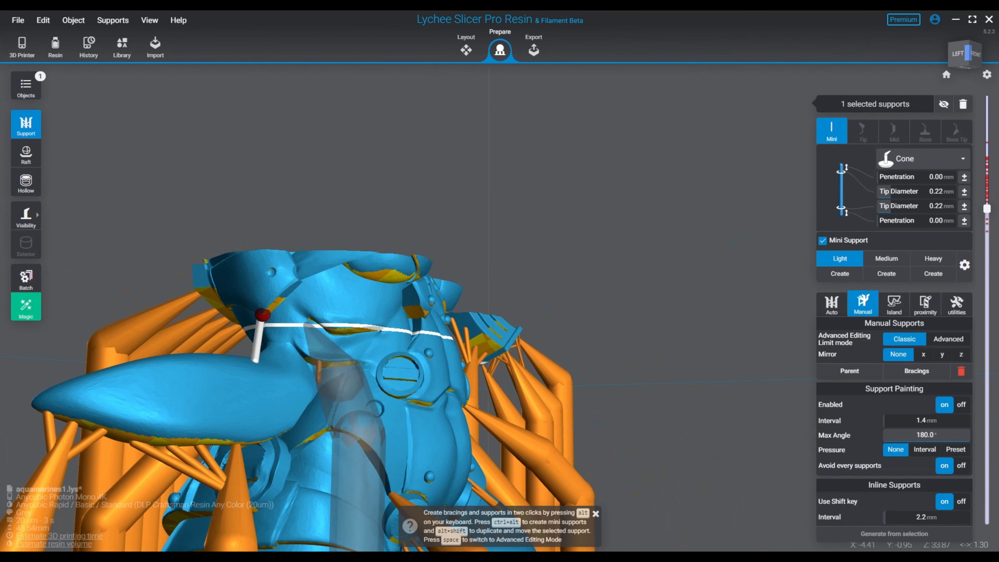
{"action": "key", "text": "Escape"}
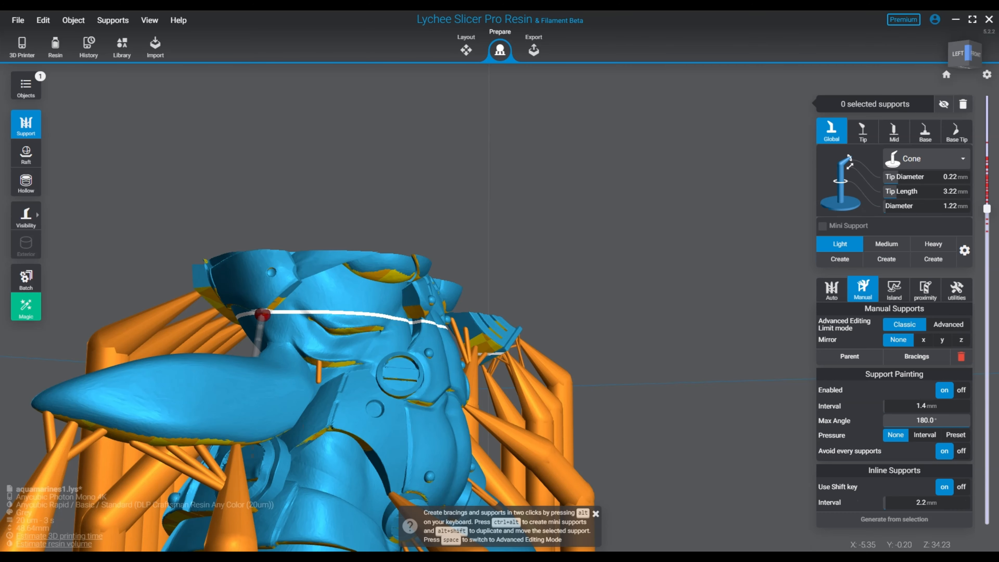
{"action": "left_click", "coordinate": [262, 315]}
{"action": "mouse_move", "coordinate": [441, 329]}
{"action": "right_mouse_down"}
{"action": "mouse_move", "coordinate": [342, 350]}
{"action": "mouse_move", "coordinate": [291, 291]}
{"action": "mouse_move", "coordinate": [299, 299]}
{"action": "right_mouse_up"}
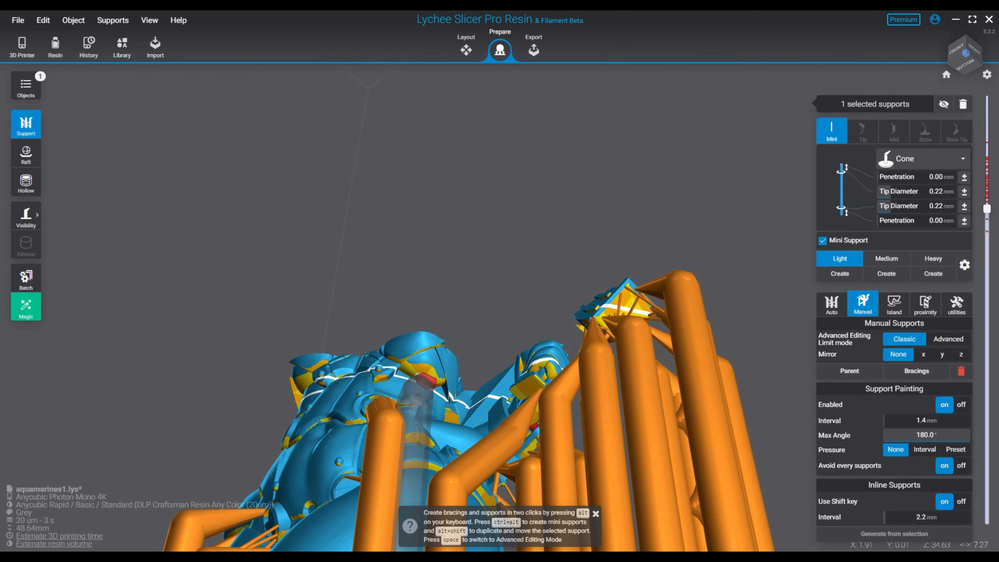
Place a light support with a 0.22 mm tip under the red island on the chest's underside.
{"action": "left_click", "coordinate": [424, 380]}
{"action": "right_click_drag", "start_coordinate": [458, 388], "coordinate": [470, 417]}
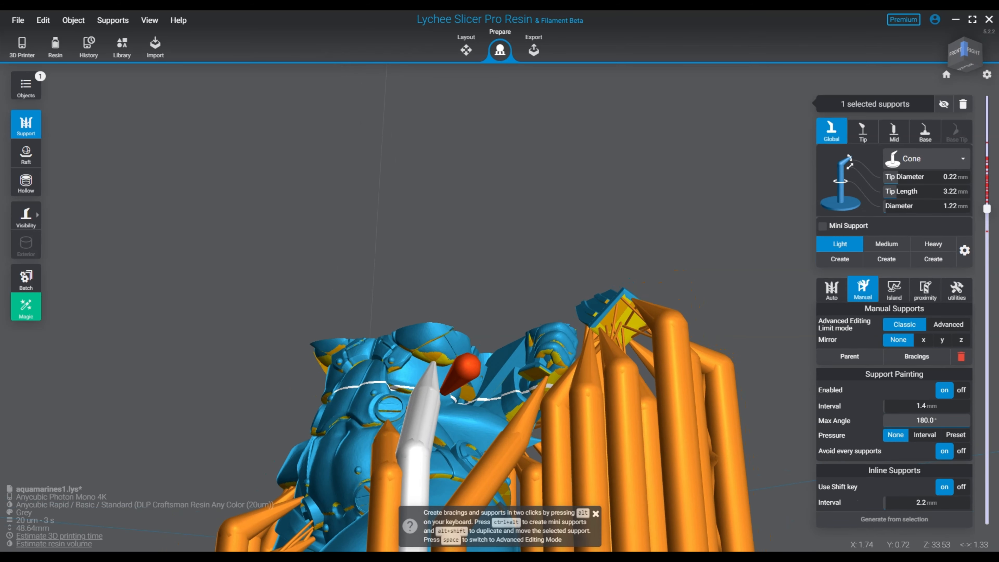
{"action": "right_click_drag", "start_coordinate": [545, 374], "coordinate": [558, 429]}
{"action": "left_click", "coordinate": [525, 345]}
In Advanced editing mode, shift the post and lower joint of the chest's light support outward from the neighbouring support.
{"action": "middle_click_drag", "start_coordinate": [503, 362], "coordinate": [510, 70]}
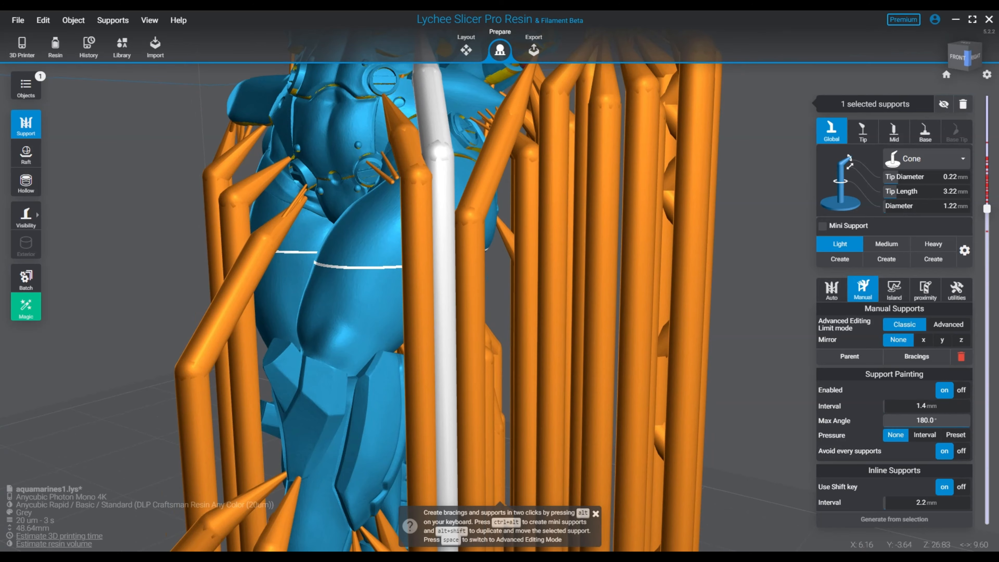
{"action": "right_click_drag", "start_coordinate": [495, 346], "coordinate": [568, 437]}
{"action": "key", "text": "space"}
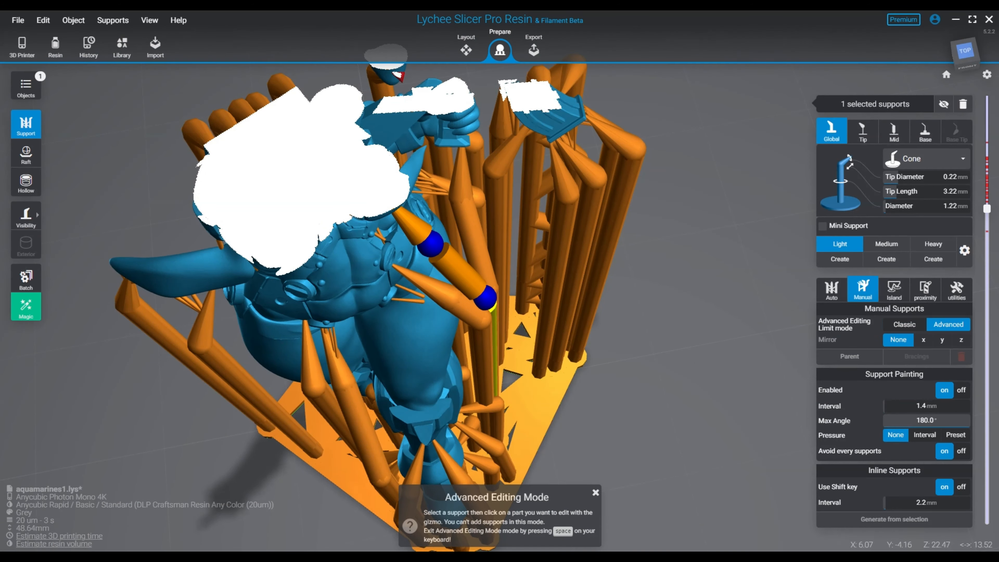
{"action": "left_click_drag", "start_coordinate": [439, 389], "coordinate": [453, 387]}
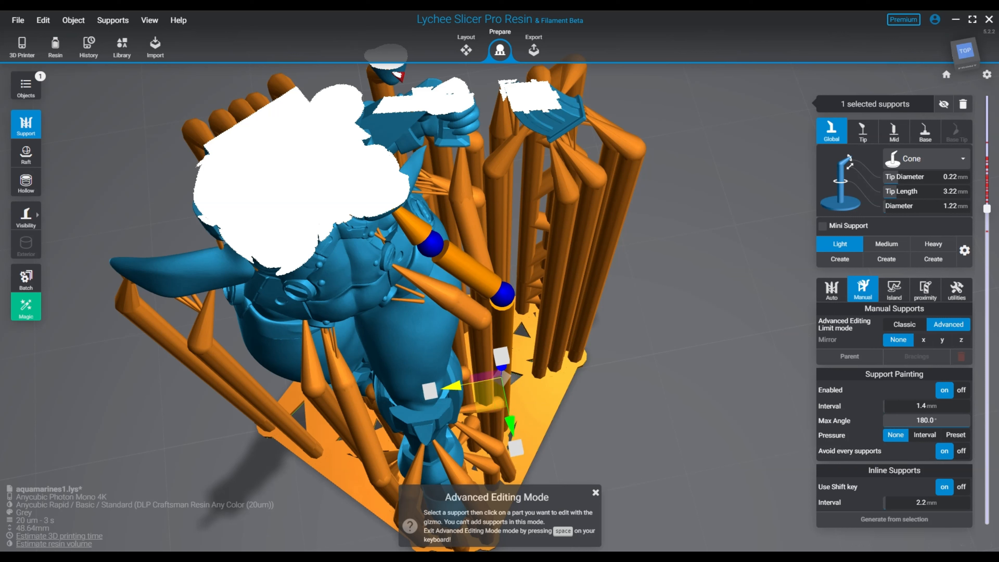
{"action": "left_click", "coordinate": [470, 270]}
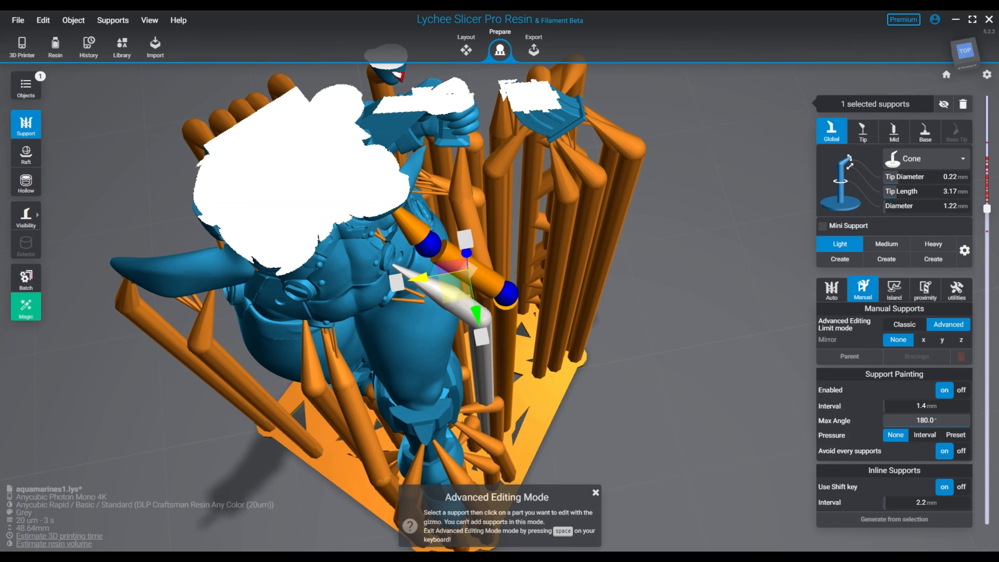
{"action": "key", "text": "space"}
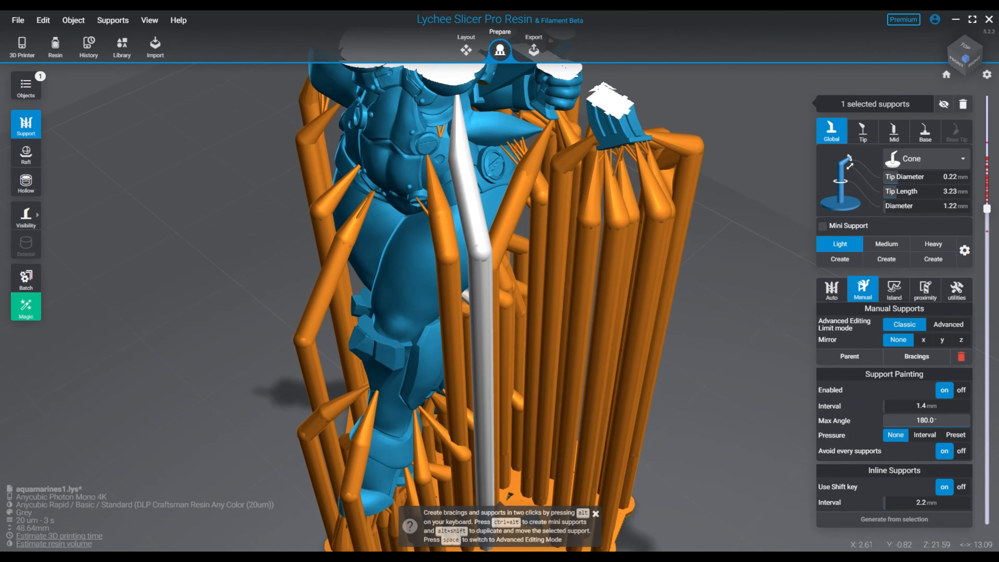
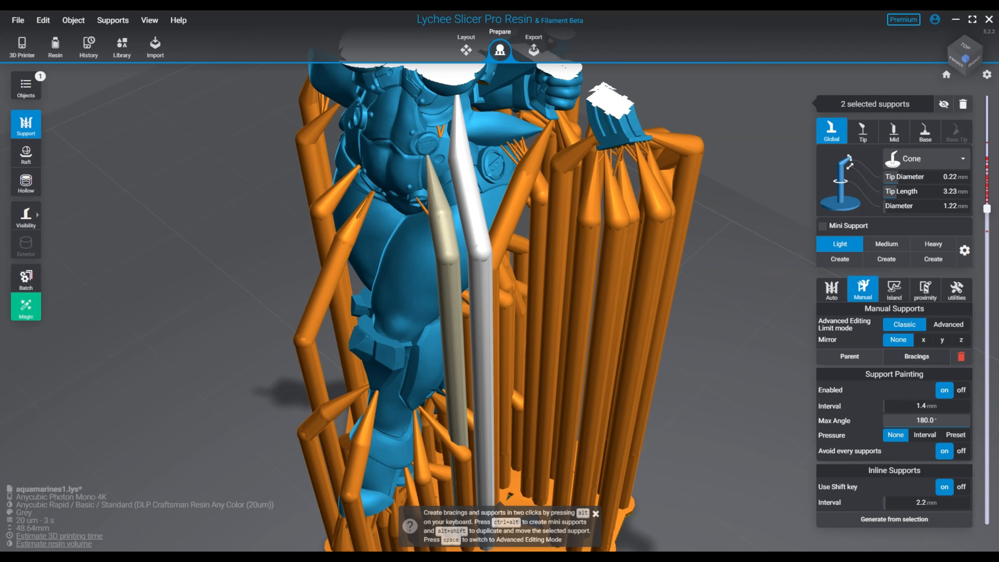
Create bracings between the chest's light support and the light support beside it, and clear the selection.
{"action": "key", "text": "b"}
{"action": "key", "text": "Return"}
{"action": "key", "text": "Escape"}
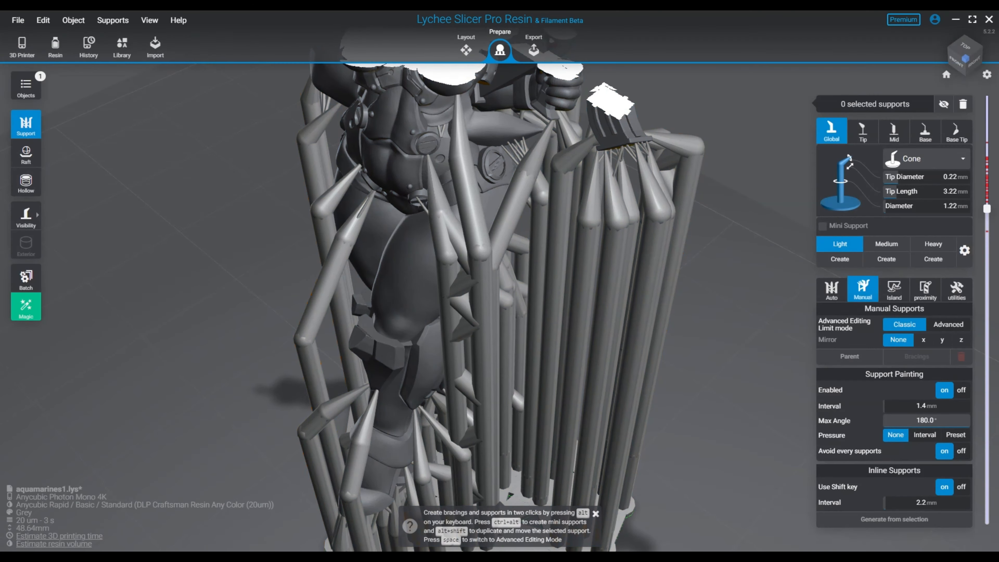
Place a light support with a 0.22 mm tip under the small cup-shaped piece behind the hand.
{"action": "right_click_drag", "start_coordinate": [500, 237], "coordinate": [806, 185]}
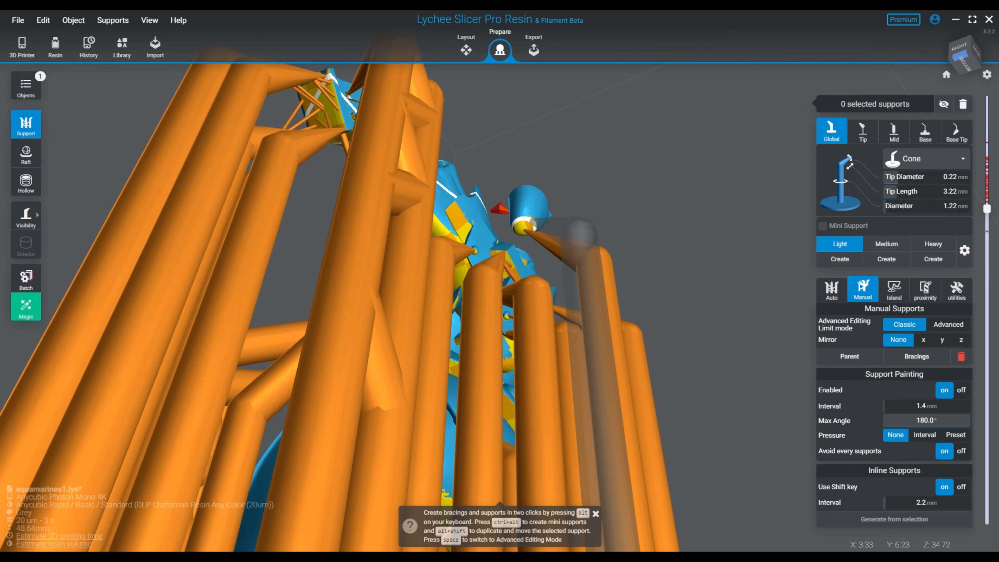
{"action": "left_click", "coordinate": [525, 230]}
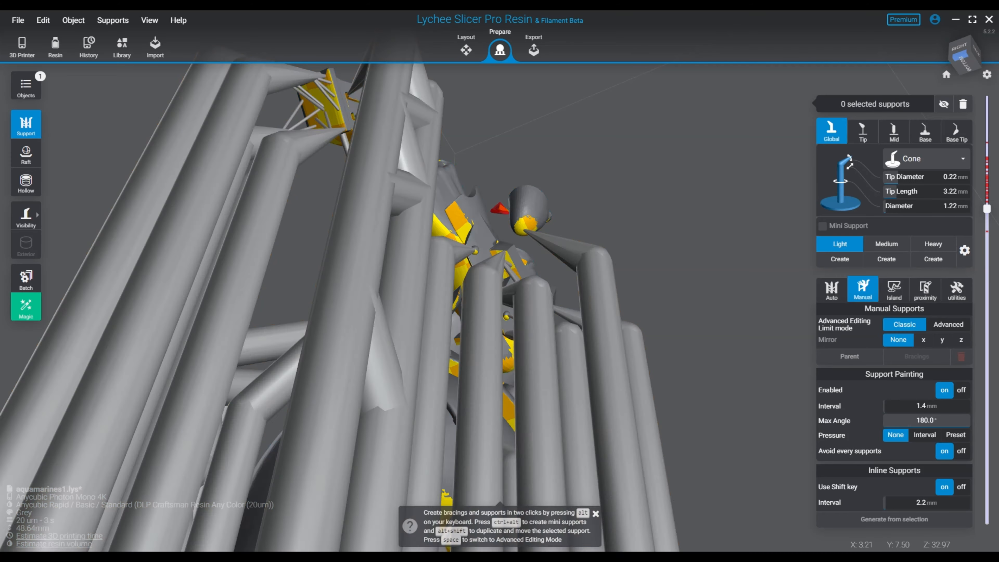
{"action": "right_click_drag", "start_coordinate": [669, 181], "coordinate": [555, 220]}
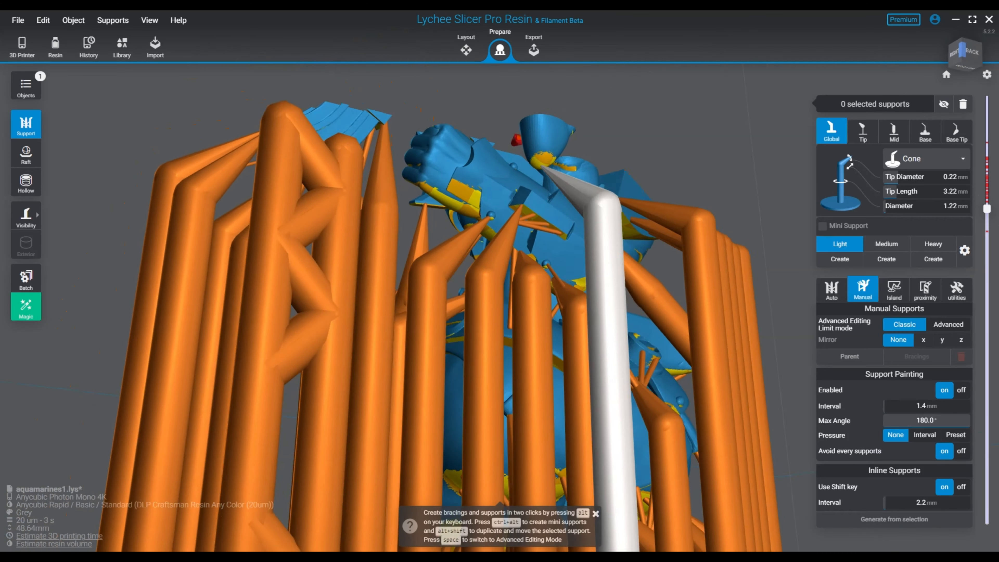
Add mini supports with 0.10 mm and 0.22 mm tips under the cup-shaped piece and at the red island beside it.
{"action": "scroll", "coordinate": [555, 165], "scroll_direction": "up", "scroll_amount": 4}
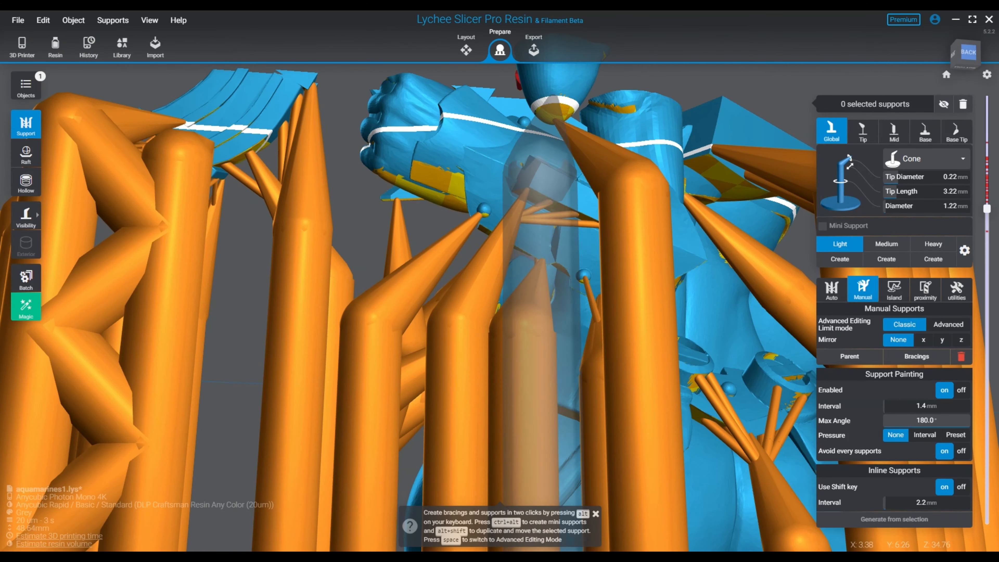
{"action": "left_click", "coordinate": [569, 125], "text": "ctrl+alt"}
{"action": "right_click_drag", "start_coordinate": [728, 244], "coordinate": [629, 238]}
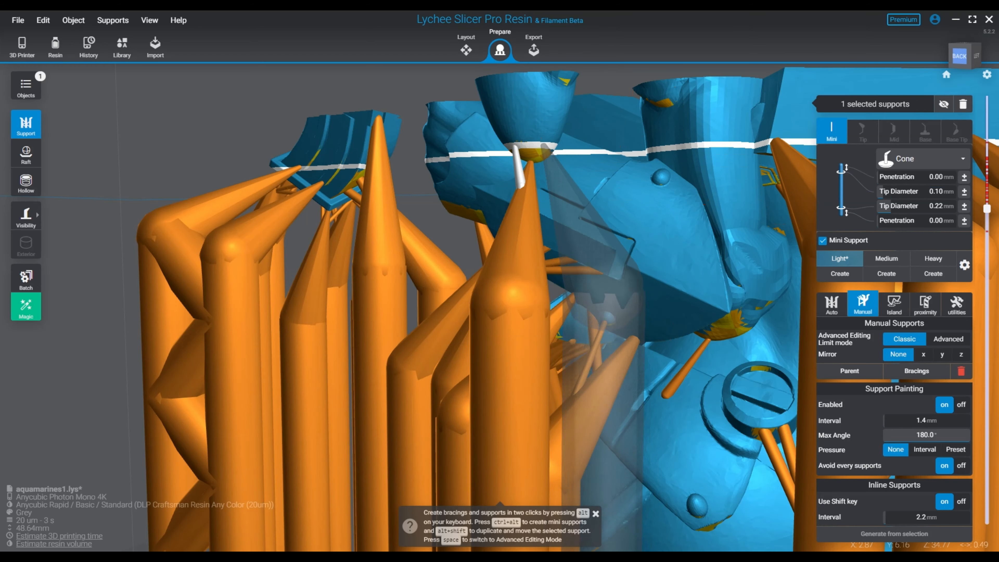
{"action": "right_click_drag", "start_coordinate": [529, 236], "coordinate": [665, 200]}
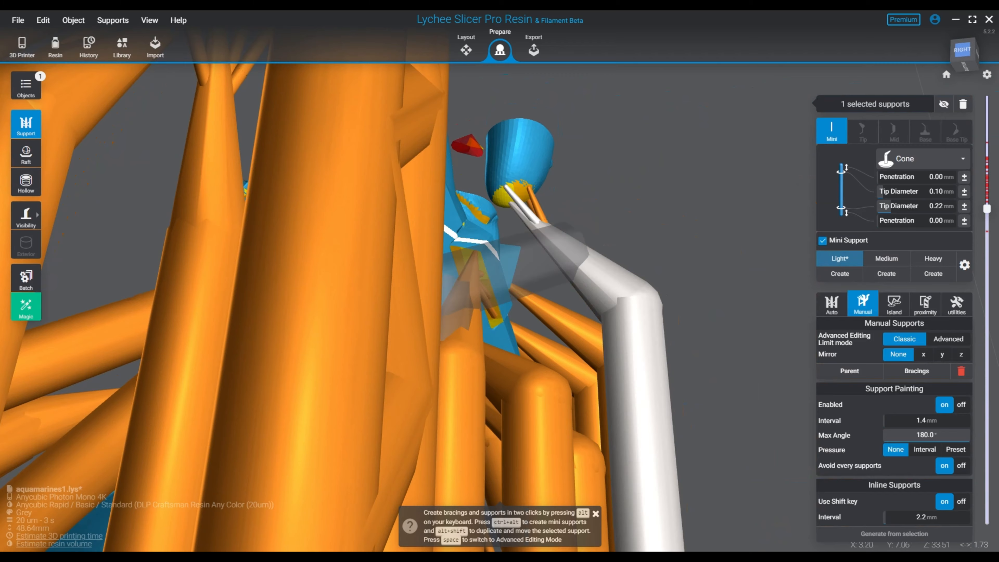
{"action": "right_click_drag", "start_coordinate": [537, 220], "coordinate": [634, 254]}
{"action": "right_click_drag", "start_coordinate": [676, 278], "coordinate": [491, 227]}
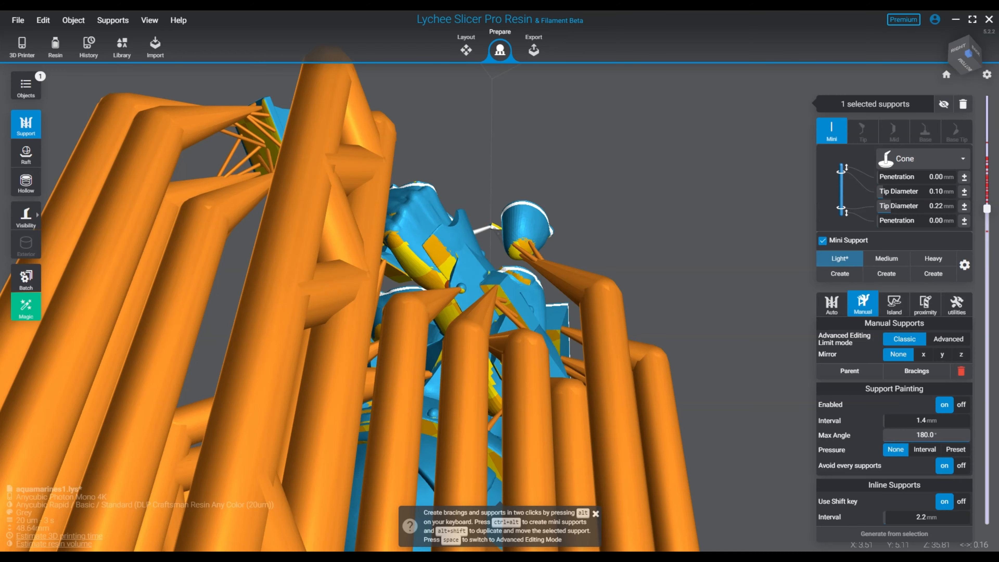
Lower the displayed layer to around 32 mm and inspect the torso and arm undersides for unsupported islands.
{"action": "right_click_drag", "start_coordinate": [491, 228], "coordinate": [494, 181]}
{"action": "right_click_drag", "start_coordinate": [692, 275], "coordinate": [590, 200]}
{"action": "right_click_drag", "start_coordinate": [197, 221], "coordinate": [457, 382]}
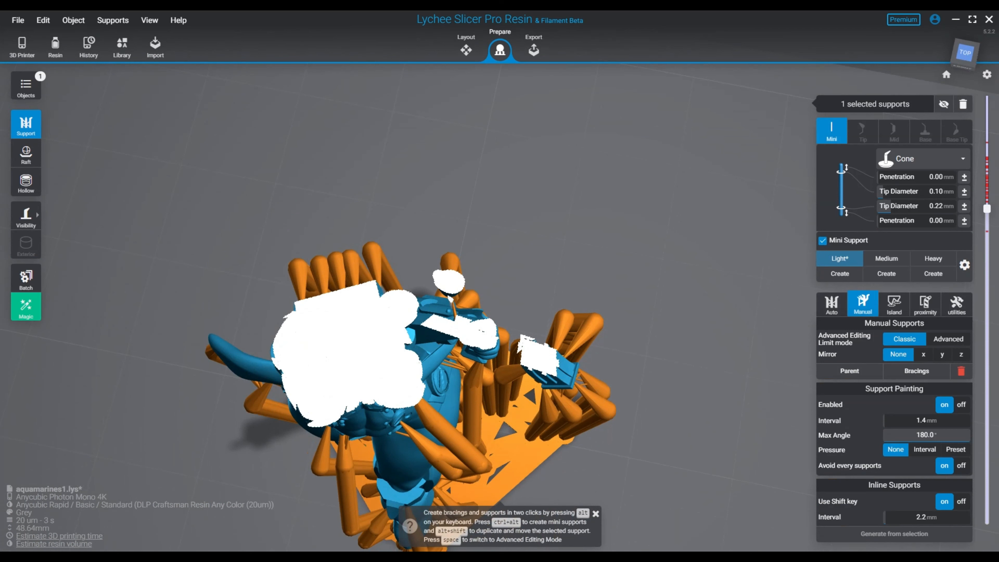
{"action": "mouse_move", "coordinate": [986, 209]}
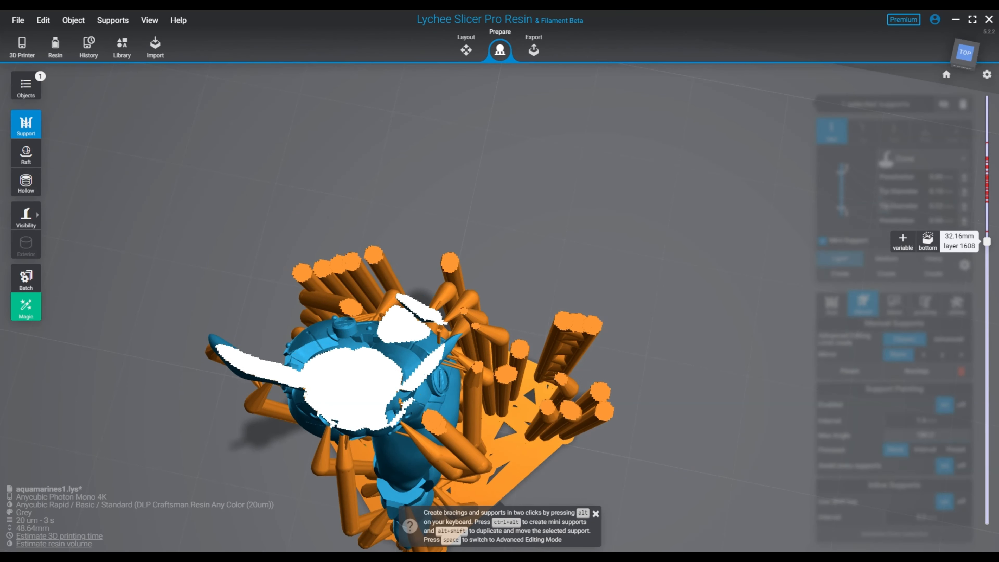
{"action": "right_click_drag", "start_coordinate": [668, 335], "coordinate": [606, 204]}
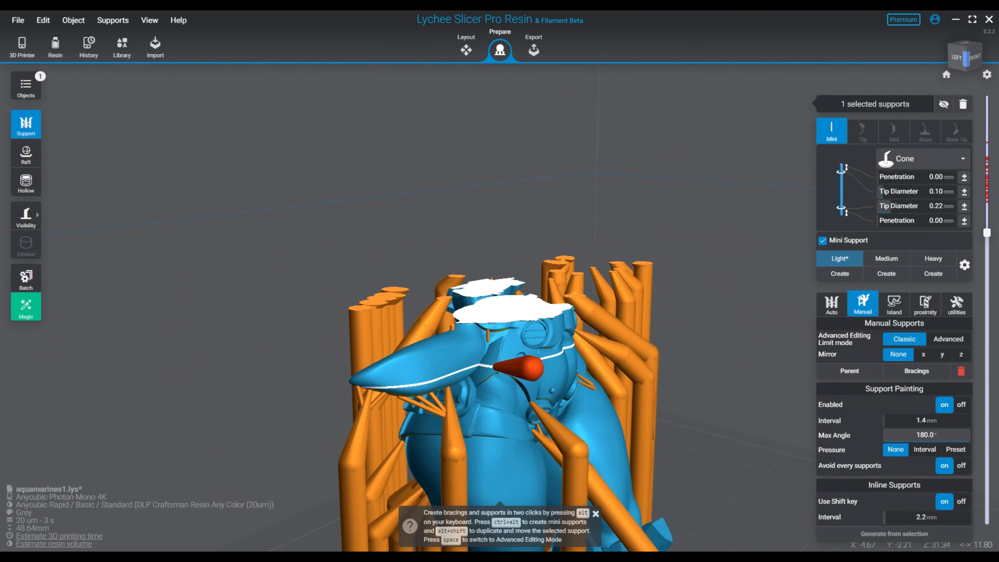
{"action": "mouse_move", "coordinate": [524, 343]}
{"action": "right_mouse_down"}
{"action": "mouse_move", "coordinate": [668, 299]}
{"action": "mouse_move", "coordinate": [591, 354]}
{"action": "mouse_move", "coordinate": [472, 307]}
{"action": "mouse_move", "coordinate": [458, 271]}
{"action": "mouse_move", "coordinate": [708, 275]}
{"action": "mouse_move", "coordinate": [358, 236]}
{"action": "mouse_move", "coordinate": [280, 236]}
{"action": "mouse_move", "coordinate": [279, 268]}
{"action": "right_mouse_up"}
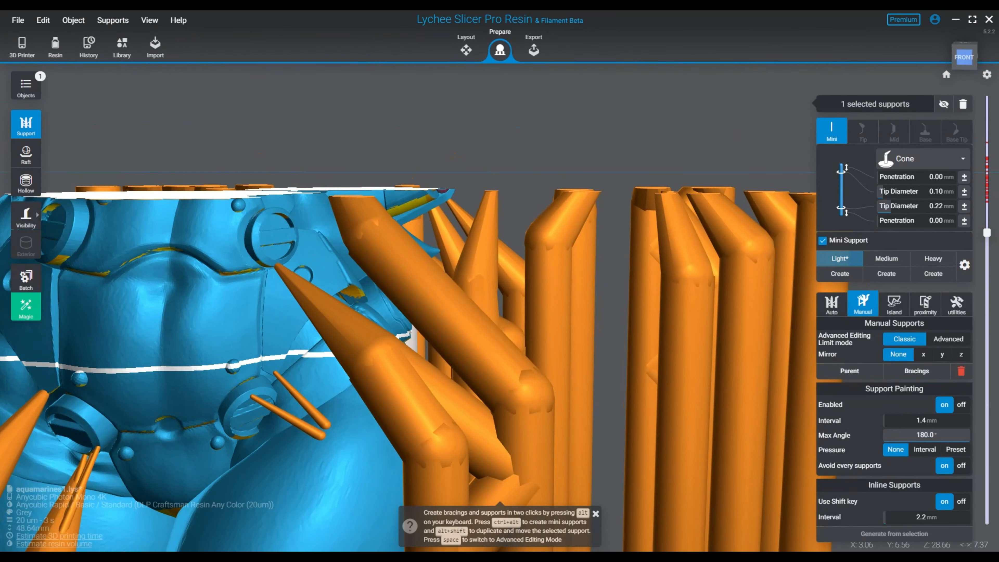
{"action": "scroll", "coordinate": [476, 307], "scroll_direction": "up", "scroll_amount": 3}
{"action": "right_click_drag", "start_coordinate": [476, 307], "coordinate": [393, 235]}
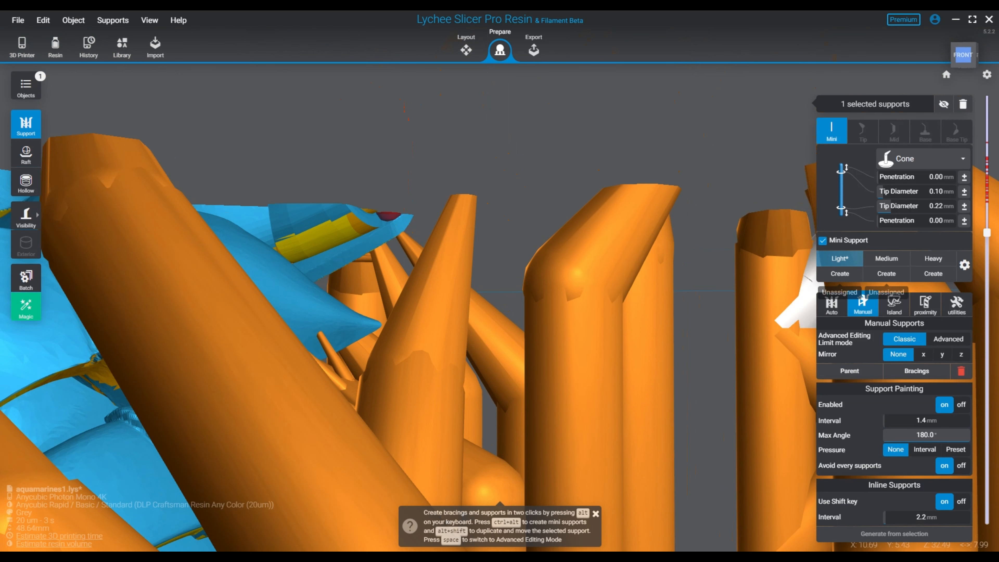
Place a light support with a 0.10 mm tip on the edge beside the red island under the forearm, undoing a misplaced one first.
{"action": "mouse_move", "coordinate": [986, 232]}
{"action": "left_click_drag", "start_coordinate": [987, 231], "coordinate": [986, 229]}
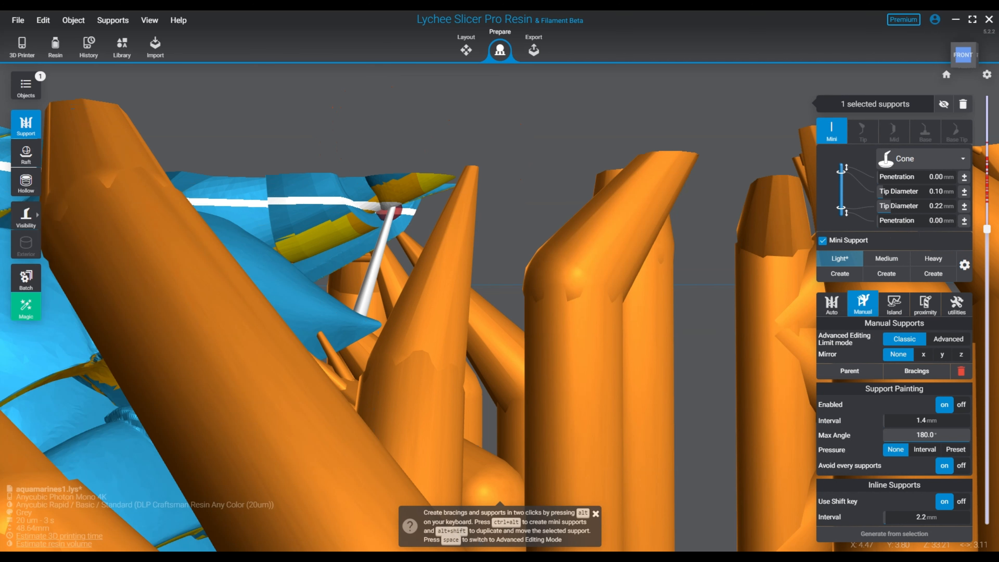
{"action": "key", "text": "Escape"}
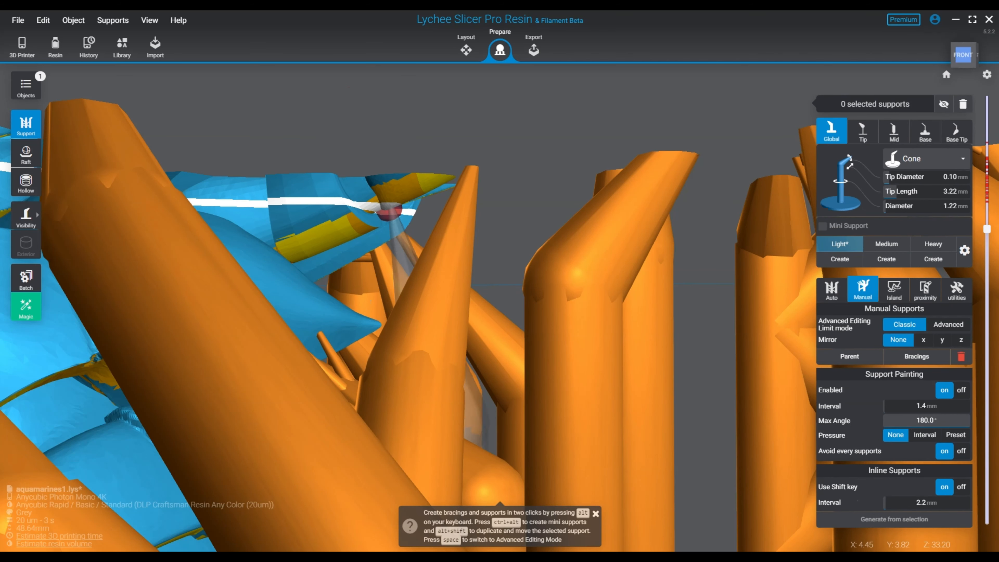
{"action": "key", "text": "Escape"}
{"action": "right_click_drag", "start_coordinate": [390, 213], "coordinate": [348, 147]}
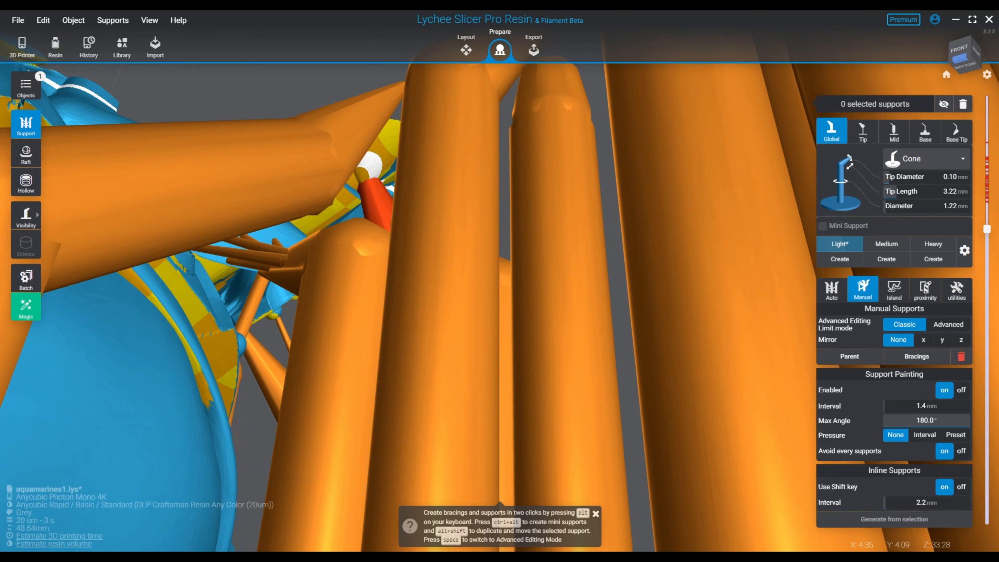
{"action": "right_click_drag", "start_coordinate": [348, 147], "coordinate": [439, 195]}
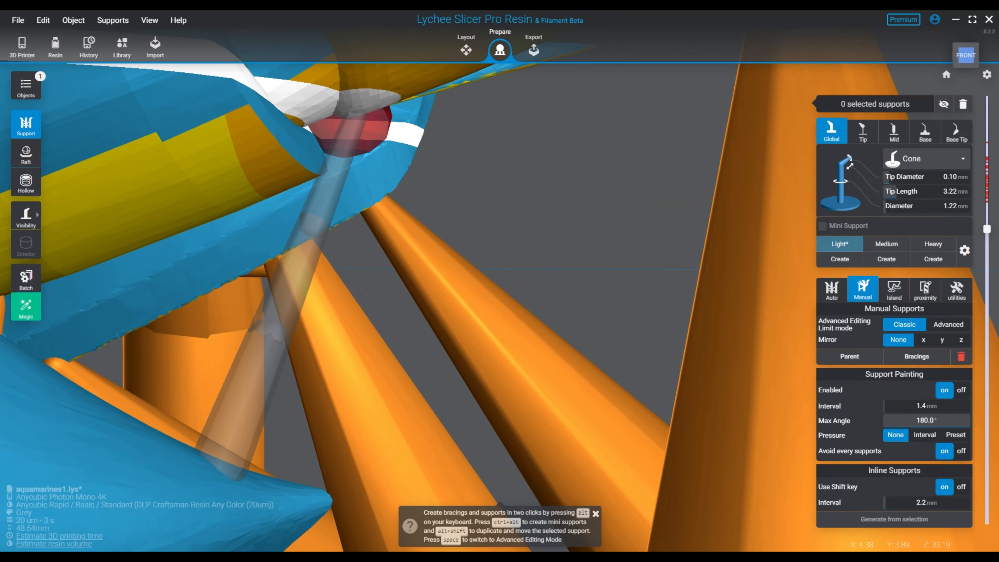
{"action": "left_click", "coordinate": [357, 115]}
{"action": "key", "text": "ctrl+z"}
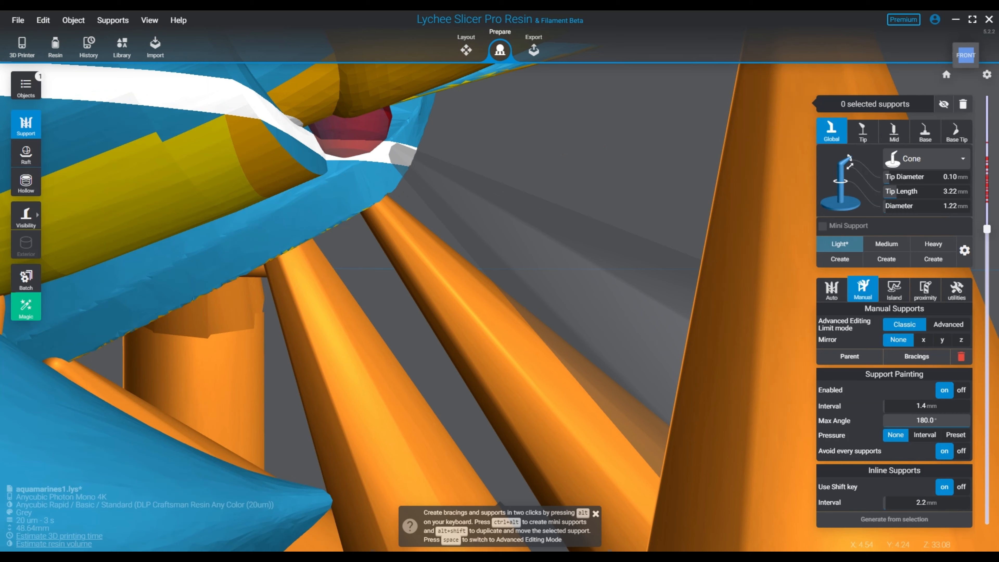
{"action": "left_click", "coordinate": [397, 151]}
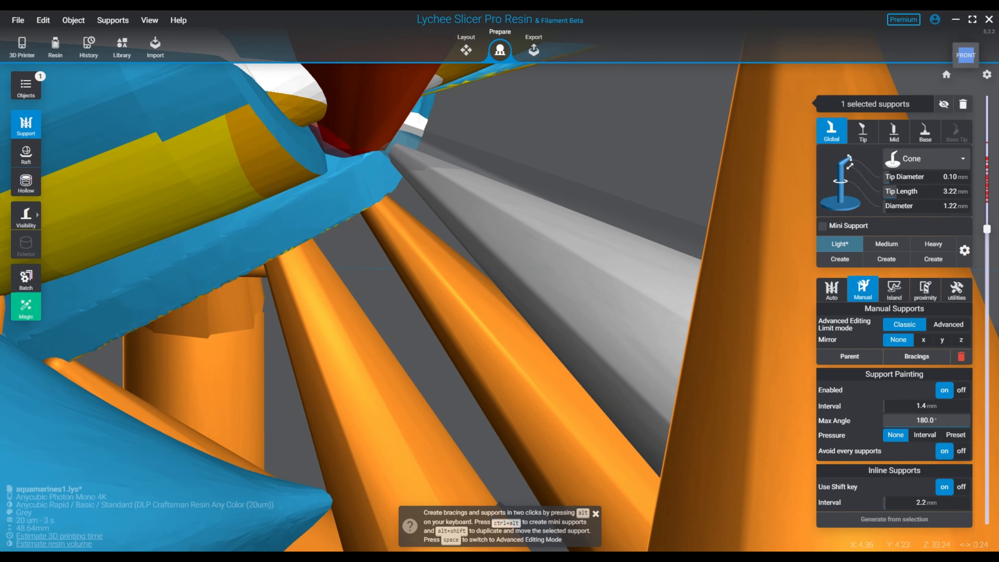
Try to add a mini support with 0.10 mm tips at the red island under the forearm, and delete it.
{"action": "left_click", "coordinate": [389, 136], "text": "ctrl+alt"}
{"action": "right_click_drag", "start_coordinate": [389, 136], "coordinate": [232, 226]}
{"action": "left_click", "coordinate": [233, 227], "text": "ctrl+alt"}
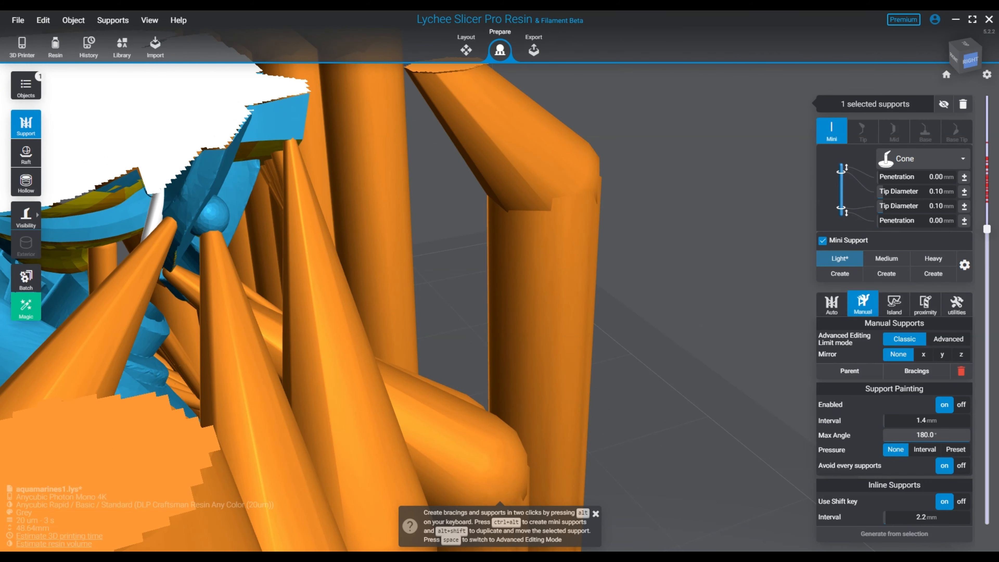
{"action": "right_click_drag", "start_coordinate": [542, 252], "coordinate": [605, 237]}
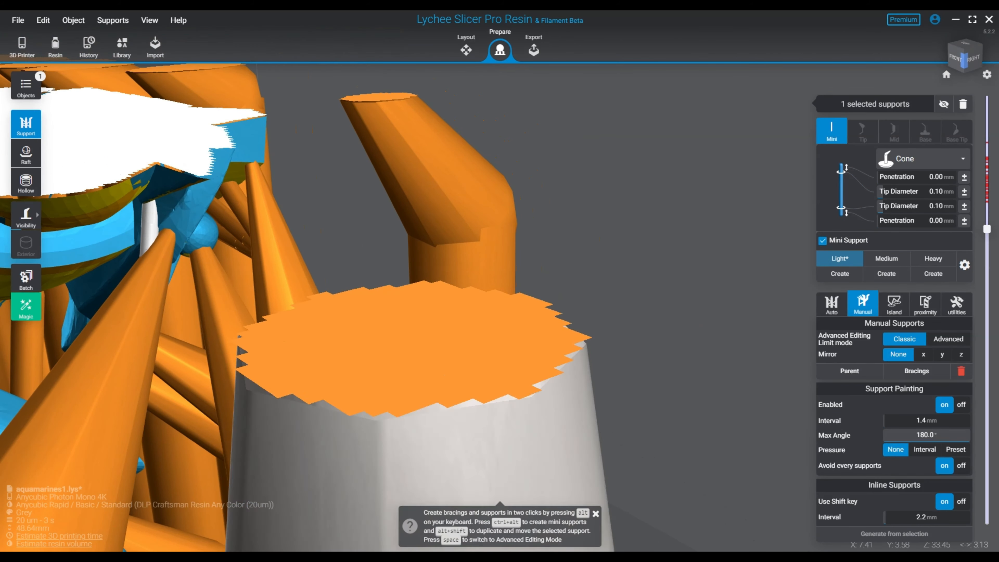
{"action": "key", "text": "space"}
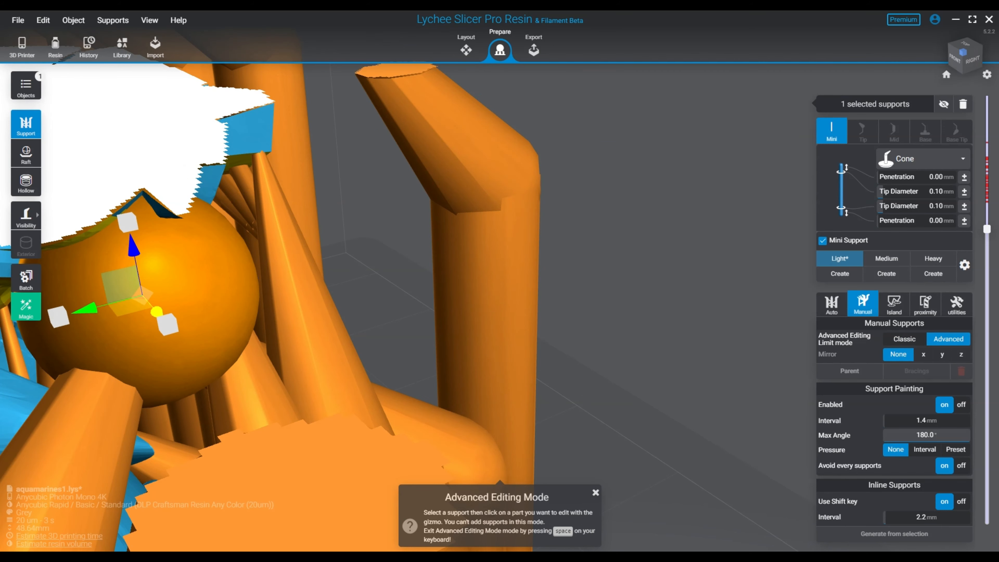
{"action": "key", "text": "space"}
{"action": "key", "text": "Delete"}
Add a mini support with 0.10 mm tips from below to the red island under the forearm.
{"action": "right_click_drag", "start_coordinate": [130, 318], "coordinate": [128, 262]}
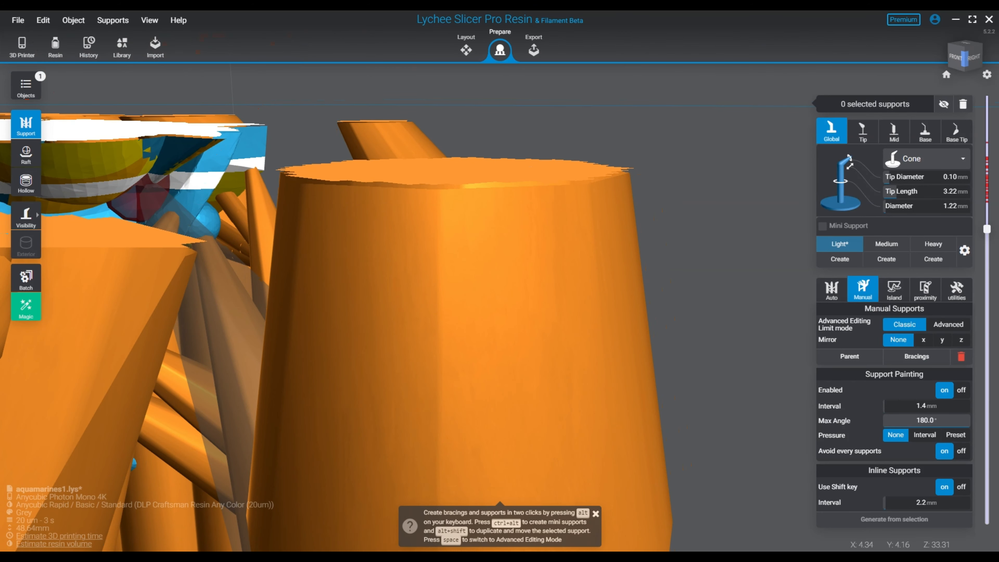
{"action": "right_click_drag", "start_coordinate": [139, 251], "coordinate": [146, 288]}
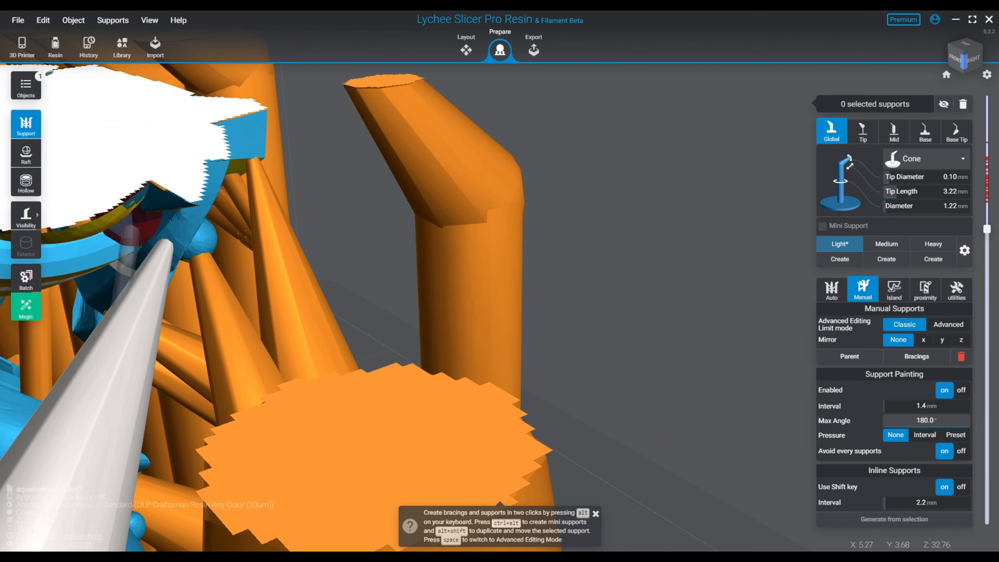
{"action": "left_click", "coordinate": [146, 287]}
{"action": "right_click_drag", "start_coordinate": [299, 275], "coordinate": [334, 276]}
{"action": "scroll", "coordinate": [500, 281], "scroll_direction": "down", "scroll_amount": 2}
{"action": "scroll", "coordinate": [334, 257], "scroll_direction": "down", "scroll_amount": 6}
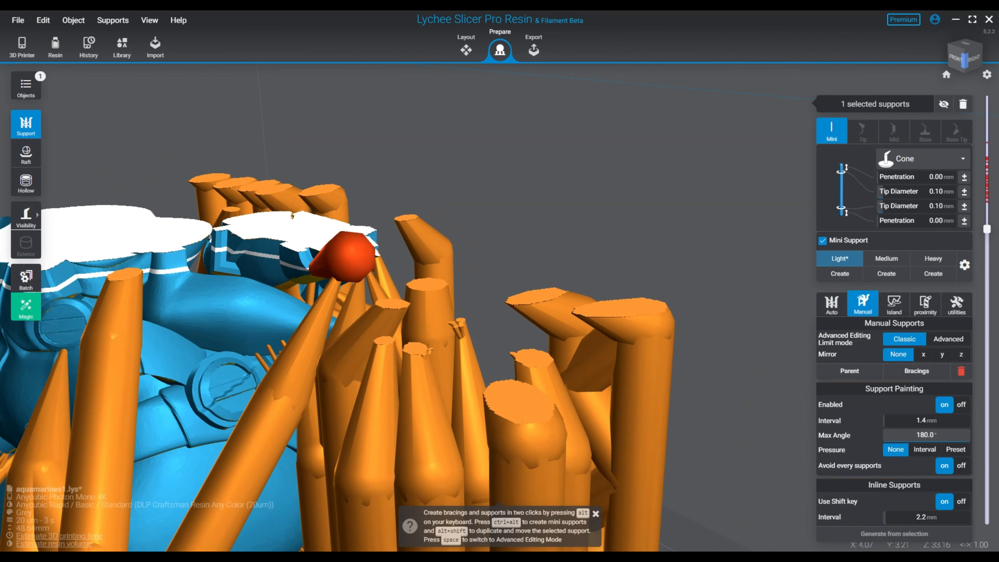
From the front, raise the displayed layer past 35.31 mm and examine the chest's underside for unsupported islands.
{"action": "left_click", "coordinate": [960, 57]}
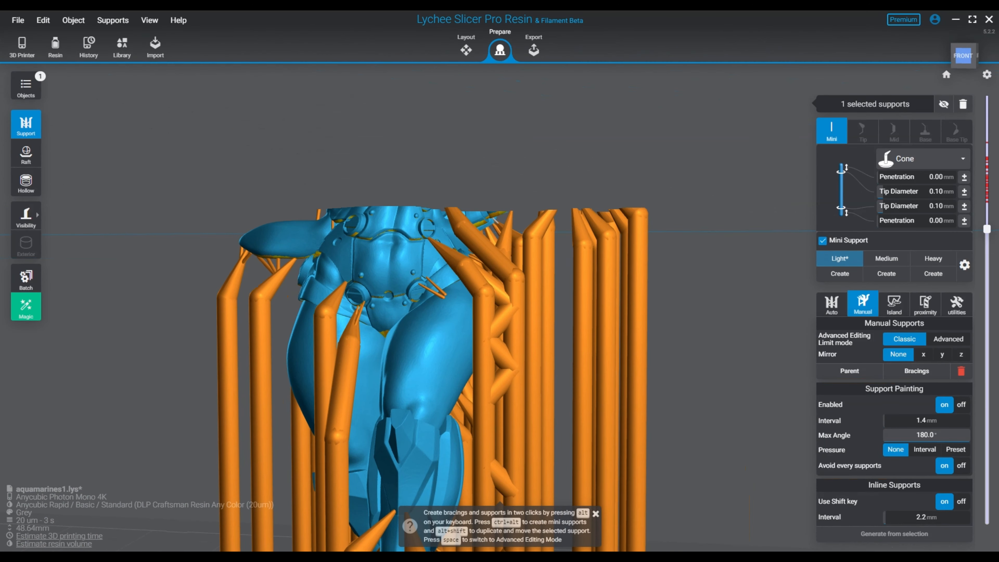
{"action": "mouse_move", "coordinate": [987, 229]}
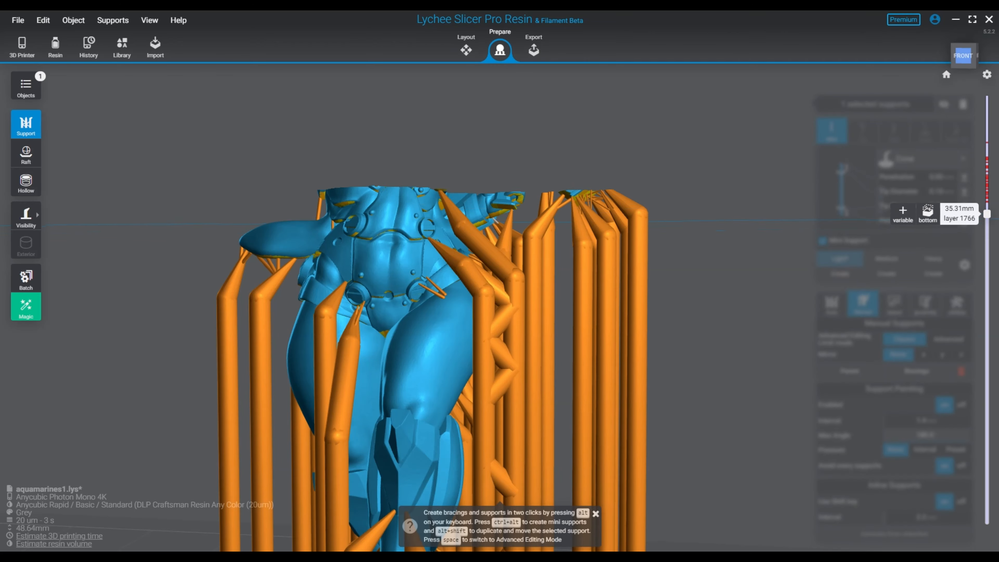
{"action": "right_click_drag", "start_coordinate": [484, 275], "coordinate": [484, 165]}
{"action": "scroll", "coordinate": [472, 165], "scroll_direction": "up", "scroll_amount": 4}
{"action": "middle_click_drag", "start_coordinate": [472, 165], "coordinate": [500, 347]}
{"action": "mouse_move", "coordinate": [456, 348]}
{"action": "right_mouse_down"}
{"action": "mouse_move", "coordinate": [539, 335]}
{"action": "mouse_move", "coordinate": [458, 354]}
{"action": "right_mouse_up"}
{"action": "scroll", "coordinate": [512, 326], "scroll_direction": "up", "scroll_amount": 3}
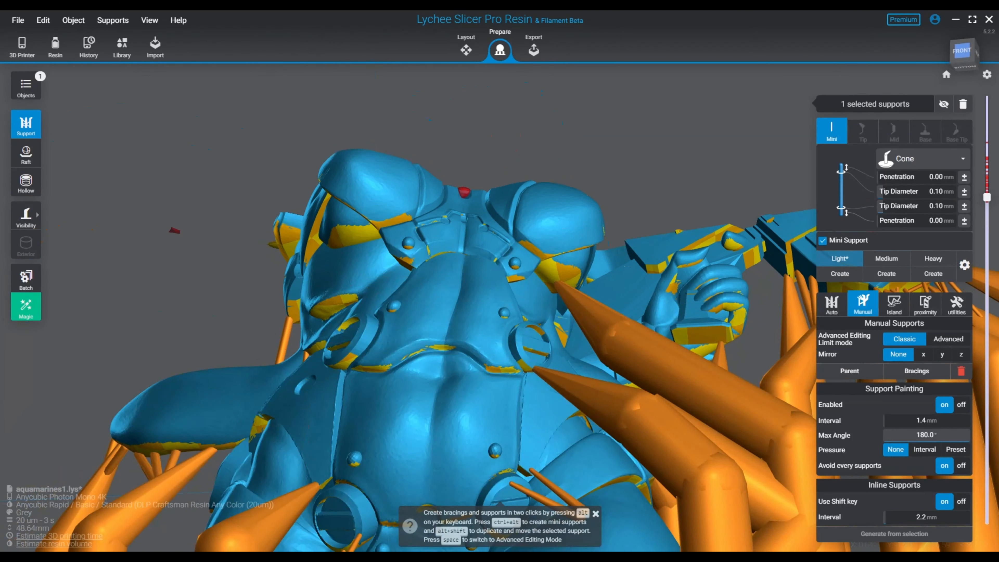
{"action": "mouse_move", "coordinate": [987, 197]}
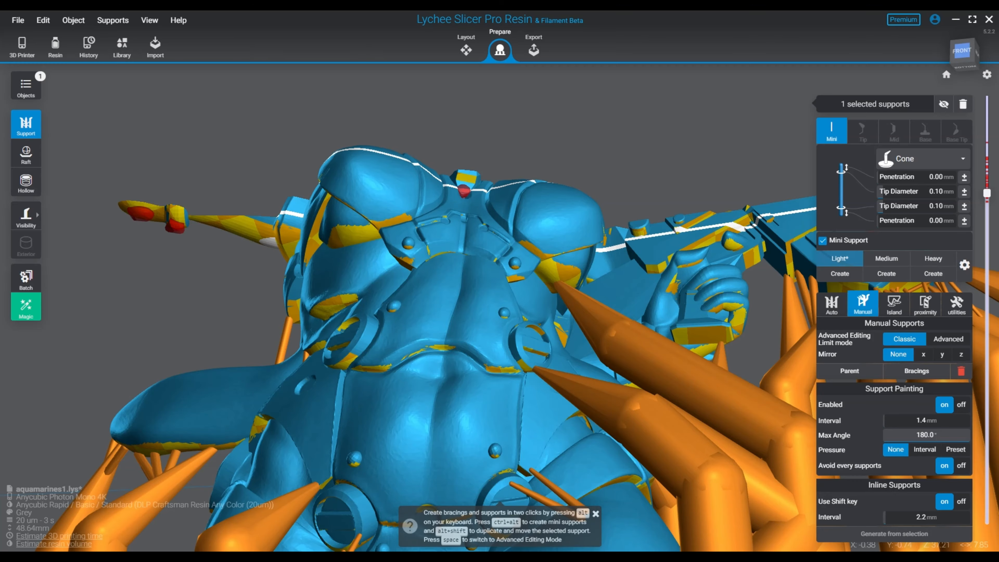
Place a light support with a 0.10 mm tip on the overhang edge above the red island in the middle of the chest.
{"action": "scroll", "coordinate": [472, 213], "scroll_direction": "up", "scroll_amount": 8}
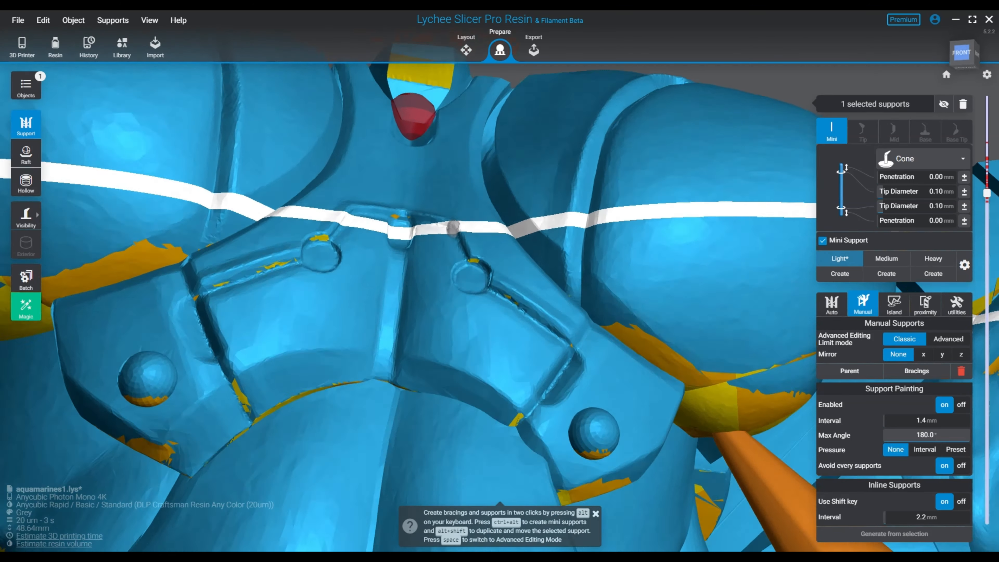
{"action": "mouse_move", "coordinate": [413, 130]}
{"action": "right_mouse_down"}
{"action": "mouse_move", "coordinate": [401, 114]}
{"action": "mouse_move", "coordinate": [402, 129]}
{"action": "right_mouse_up"}
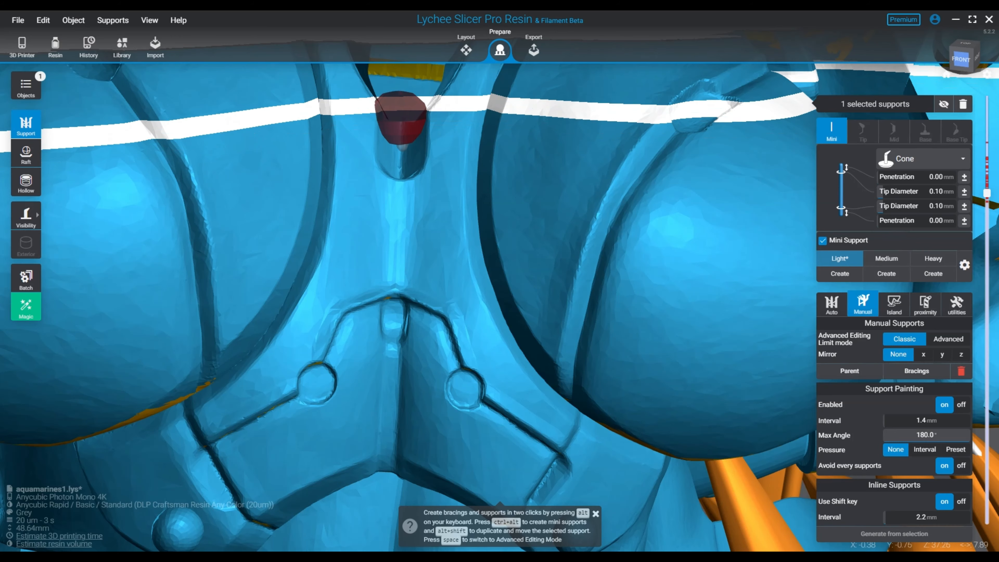
{"action": "right_click_drag", "start_coordinate": [401, 129], "coordinate": [397, 91]}
{"action": "right_click_drag", "start_coordinate": [405, 126], "coordinate": [407, 95]}
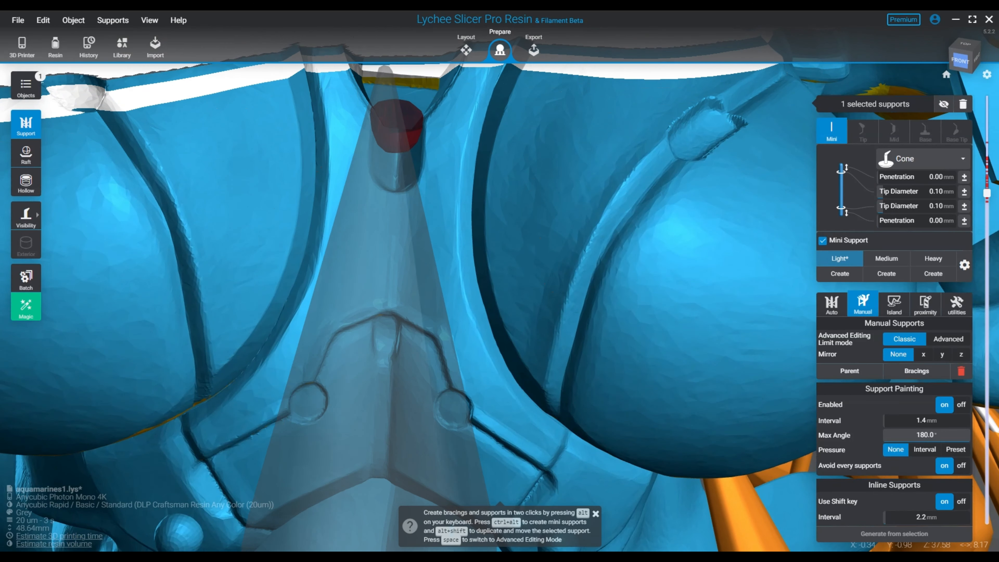
{"action": "left_click", "coordinate": [403, 66]}
{"action": "right_click_drag", "start_coordinate": [405, 95], "coordinate": [440, 130]}
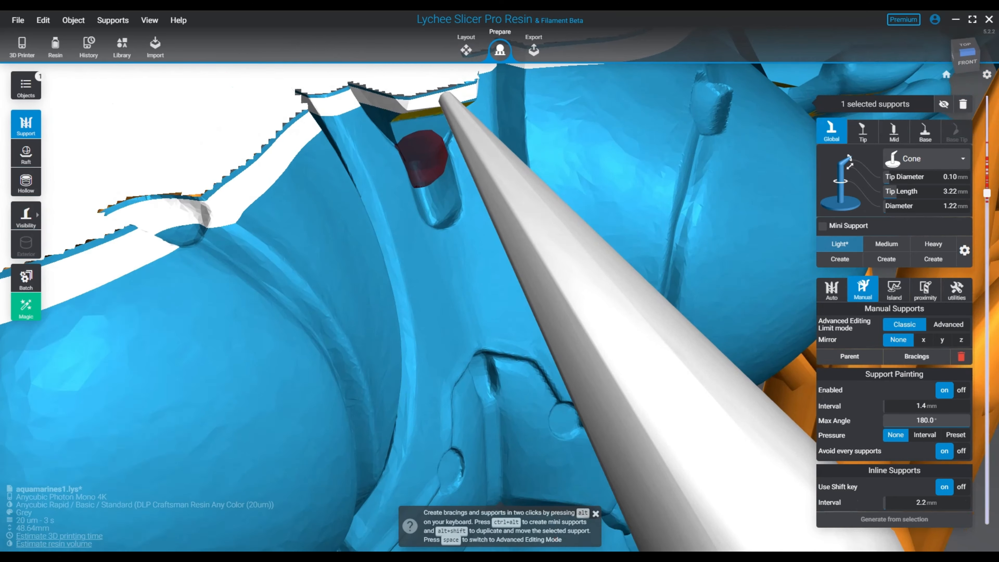
Add mini supports with 0.10 mm tips beside the chest's light support, covering the red island and both sides of the overhang.
{"action": "left_click", "coordinate": [421, 154], "text": "ctrl+alt"}
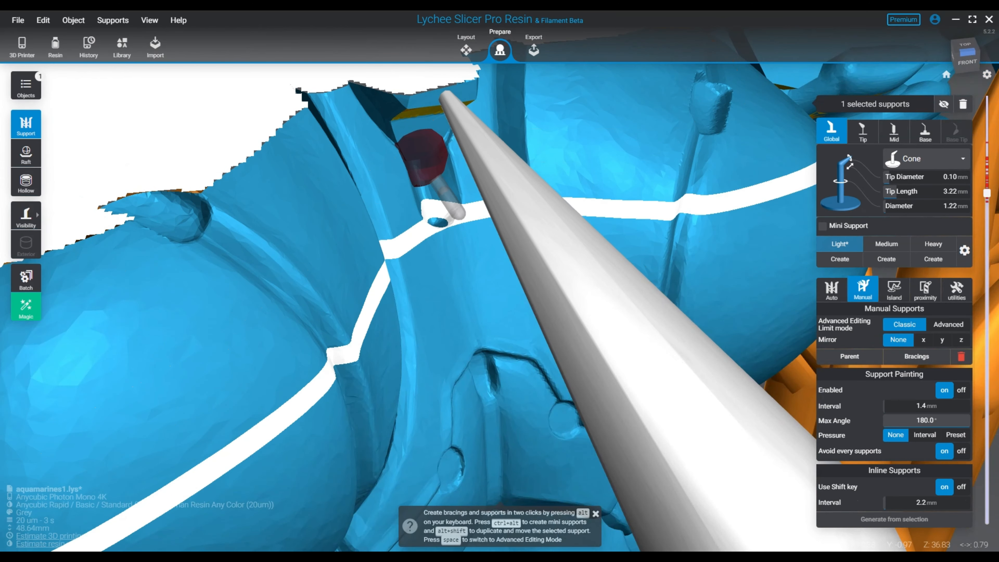
{"action": "left_click", "coordinate": [500, 213], "text": "ctrl+alt"}
{"action": "mouse_move", "coordinate": [500, 213]}
{"action": "right_mouse_down"}
{"action": "mouse_move", "coordinate": [558, 252]}
{"action": "mouse_move", "coordinate": [465, 209]}
{"action": "mouse_move", "coordinate": [497, 214]}
{"action": "right_mouse_up"}
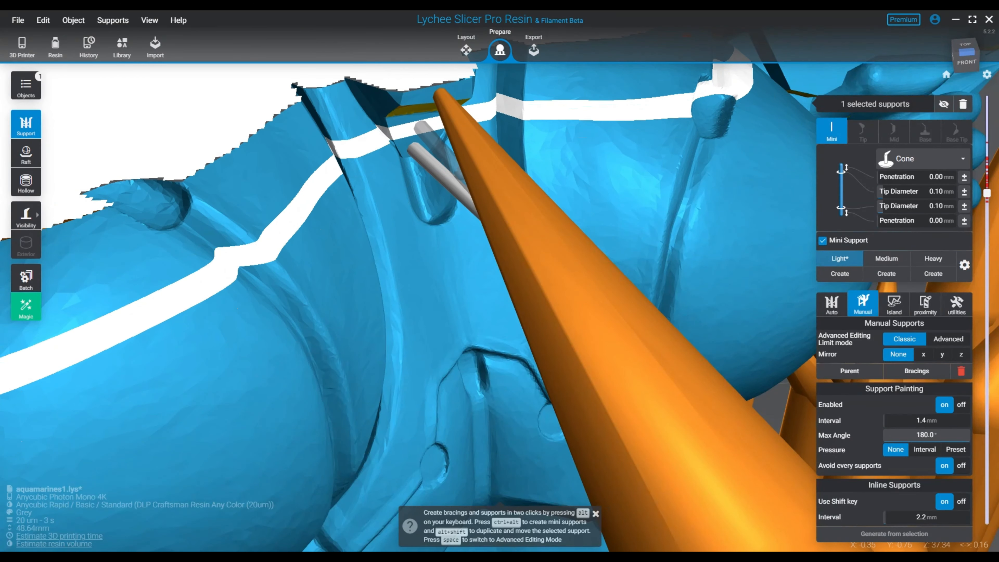
{"action": "right_click_drag", "start_coordinate": [499, 212], "coordinate": [423, 213]}
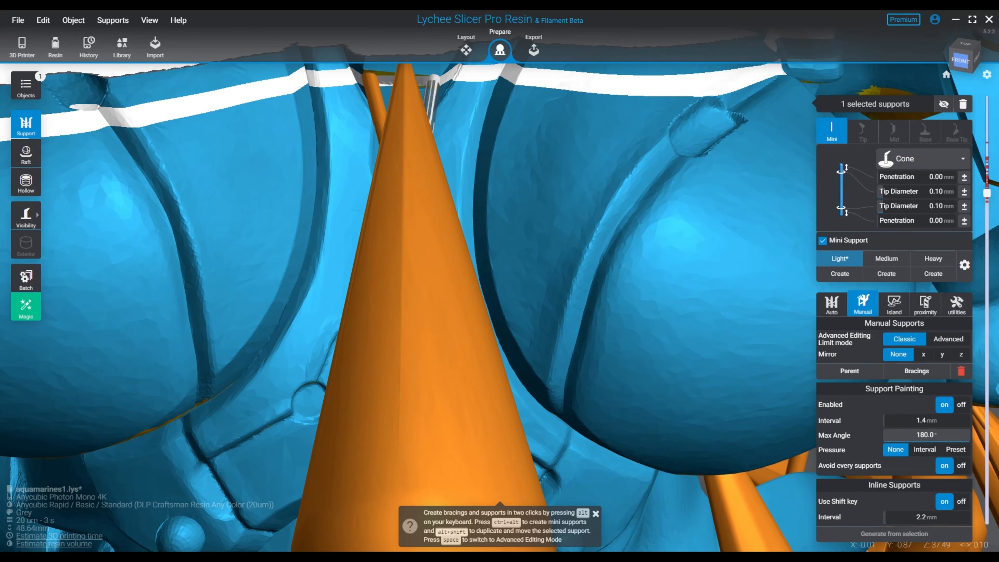
Place a light support with a 0.22 mm tip on the red island under the collar of the slender projecting piece.
{"action": "scroll", "coordinate": [551, 249], "scroll_direction": "down", "scroll_amount": 4}
{"action": "right_click_drag", "start_coordinate": [550, 249], "coordinate": [503, 277]}
{"action": "scroll", "coordinate": [620, 267], "scroll_direction": "down", "scroll_amount": 3}
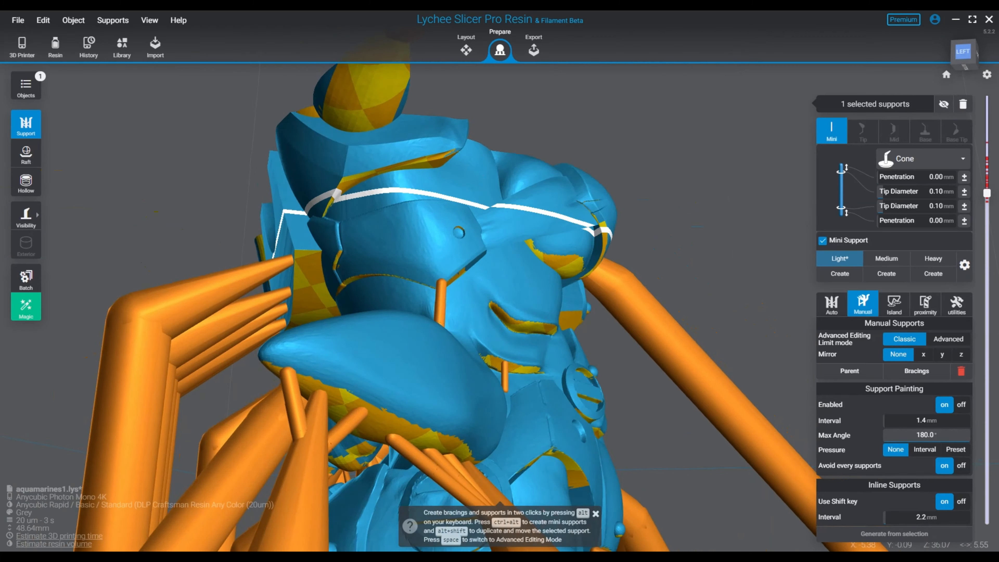
{"action": "middle_click_drag", "start_coordinate": [503, 277], "coordinate": [527, 464]}
{"action": "right_click_drag", "start_coordinate": [527, 465], "coordinate": [519, 342]}
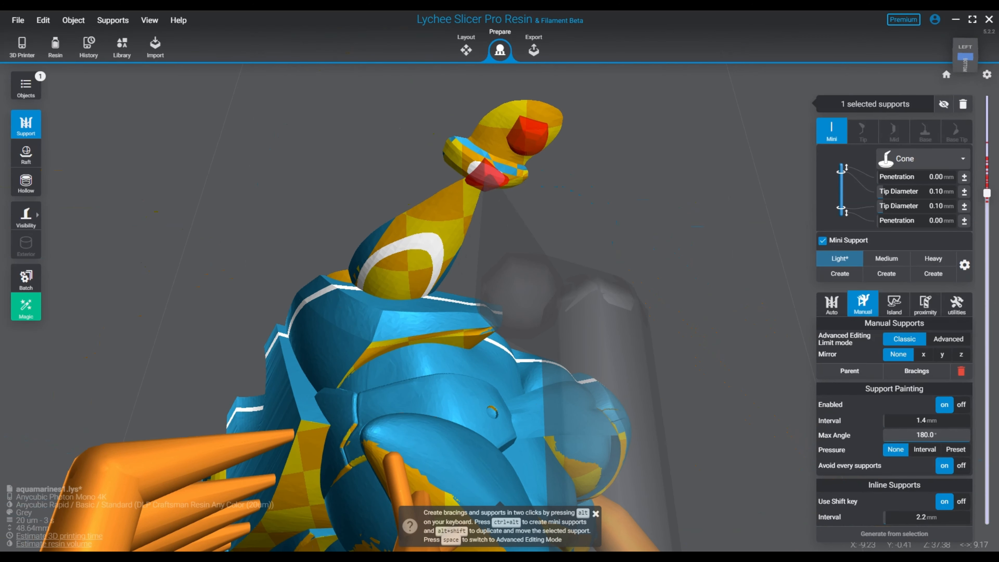
{"action": "left_click", "coordinate": [488, 174]}
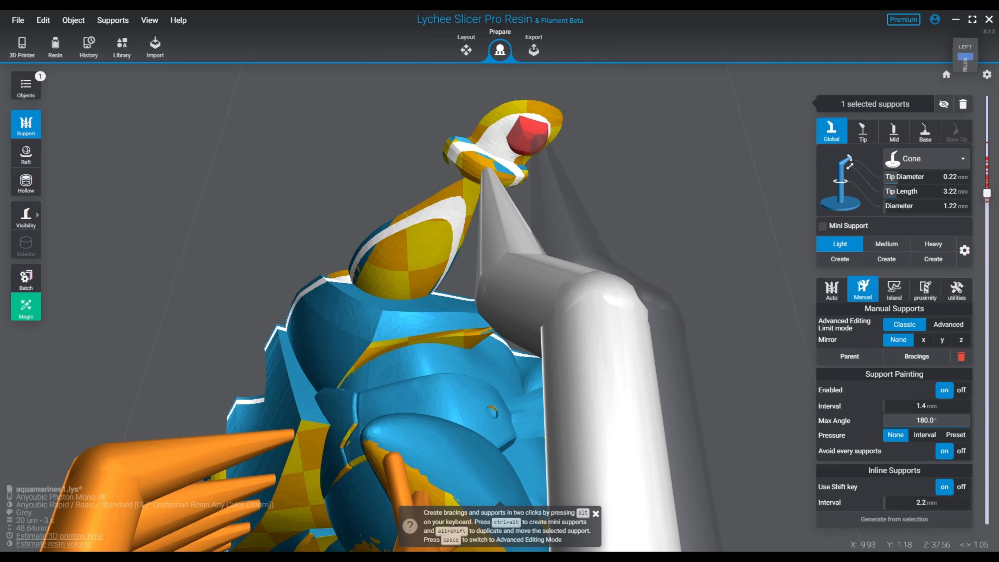
Try to place a second light support on the red island under the slender piece's pointed tip, and delete it.
{"action": "left_click", "coordinate": [532, 136]}
{"action": "right_click_drag", "start_coordinate": [532, 135], "coordinate": [358, 240]}
{"action": "middle_click_drag", "start_coordinate": [433, 398], "coordinate": [515, 169]}
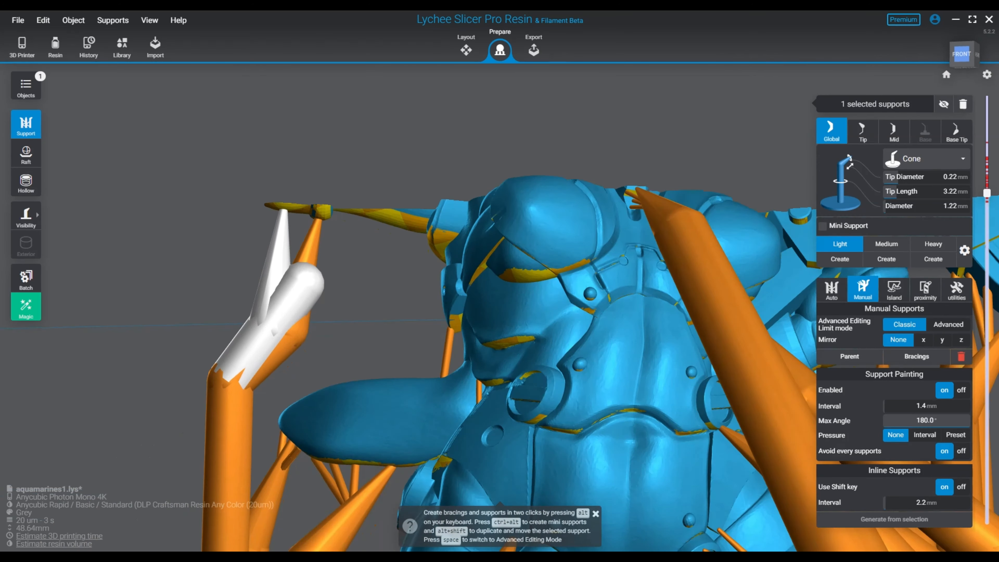
{"action": "key", "text": "Delete"}
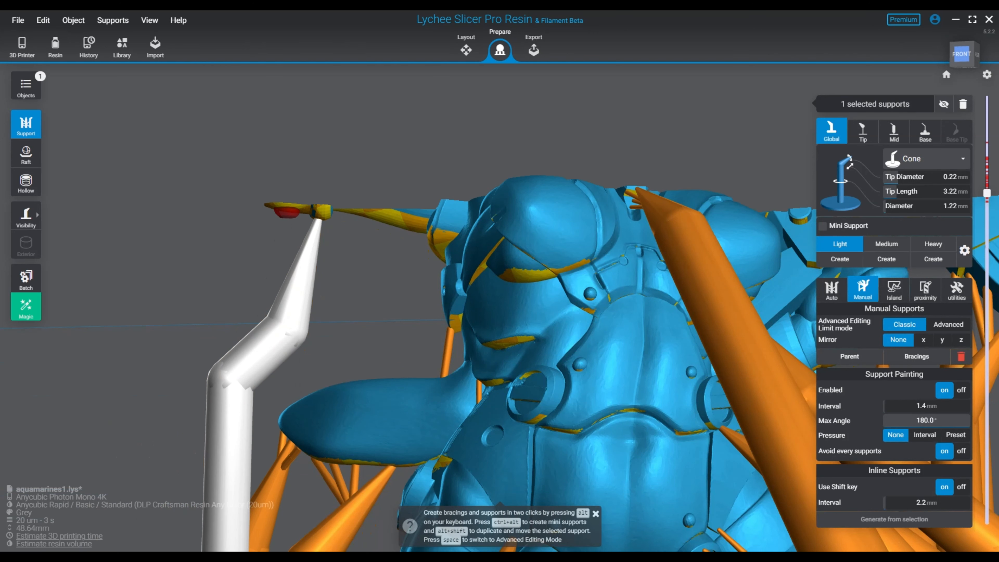
Try to place another light support next to the collar's support, and discard it.
{"action": "right_click_drag", "start_coordinate": [432, 276], "coordinate": [630, 343]}
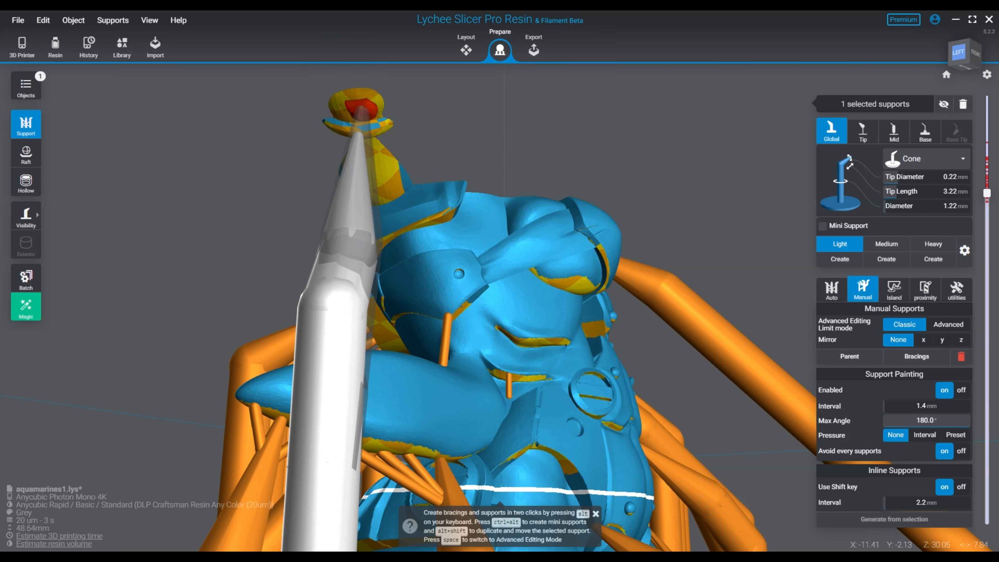
{"action": "left_click", "coordinate": [359, 437]}
{"action": "right_click_drag", "start_coordinate": [539, 413], "coordinate": [346, 392]}
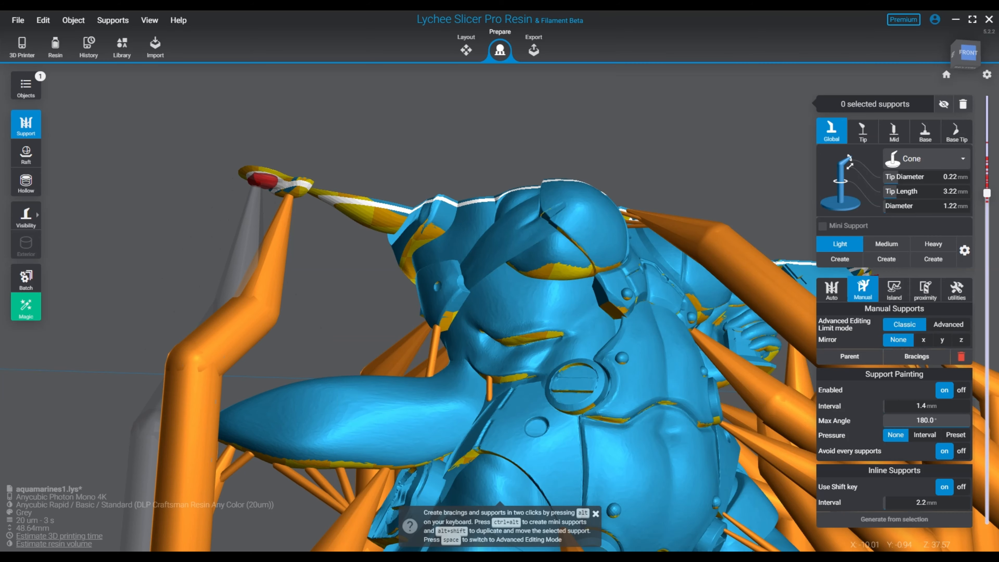
{"action": "left_click", "coordinate": [271, 244]}
{"action": "right_click_drag", "start_coordinate": [346, 252], "coordinate": [446, 257]}
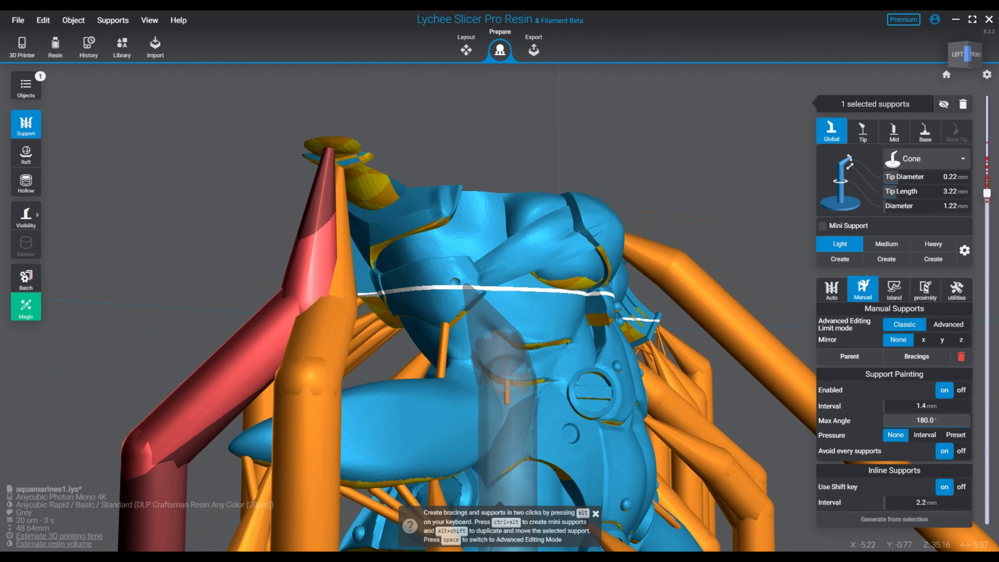
{"action": "key", "text": "Escape"}
Add mini supports with 0.22 mm tips from the collar's light support to the slender piece's underside on both sides of the collar.
{"action": "scroll", "coordinate": [433, 293], "scroll_direction": "up", "scroll_amount": 3}
{"action": "middle_click_drag", "start_coordinate": [431, 276], "coordinate": [508, 241]}
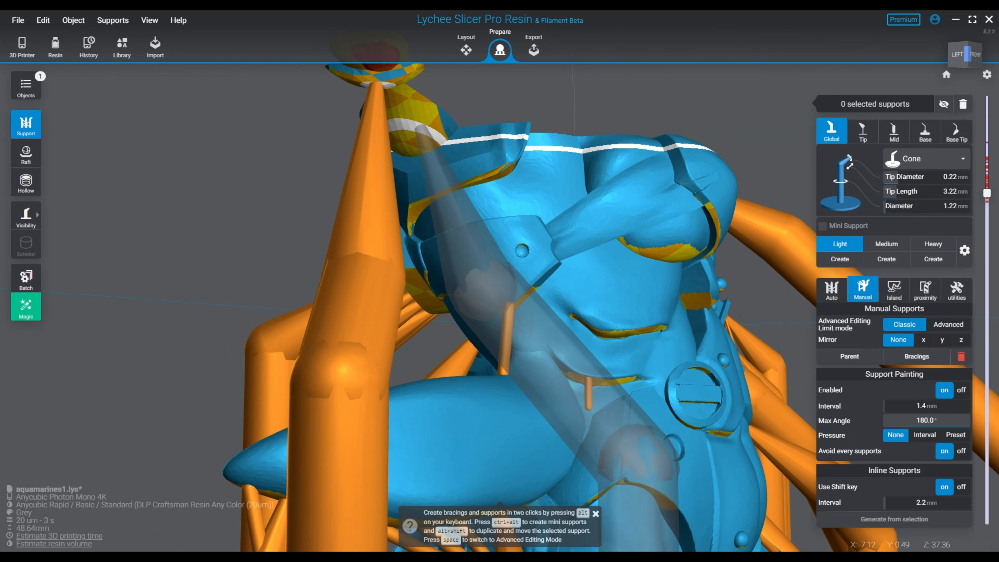
{"action": "middle_click_drag", "start_coordinate": [409, 137], "coordinate": [468, 185]}
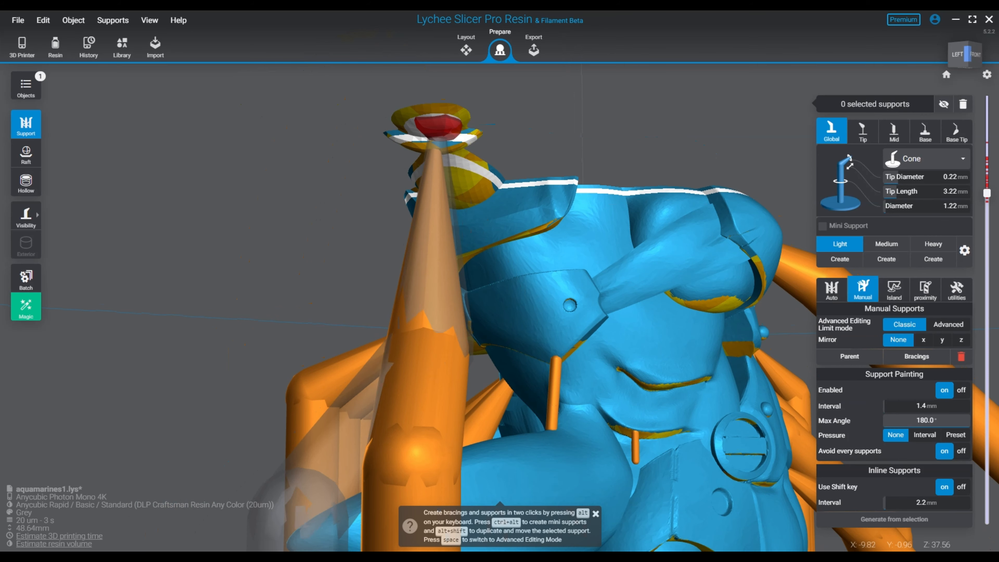
{"action": "left_click", "coordinate": [434, 145], "text": "ctrl+alt"}
{"action": "right_click_drag", "start_coordinate": [433, 275], "coordinate": [338, 271]}
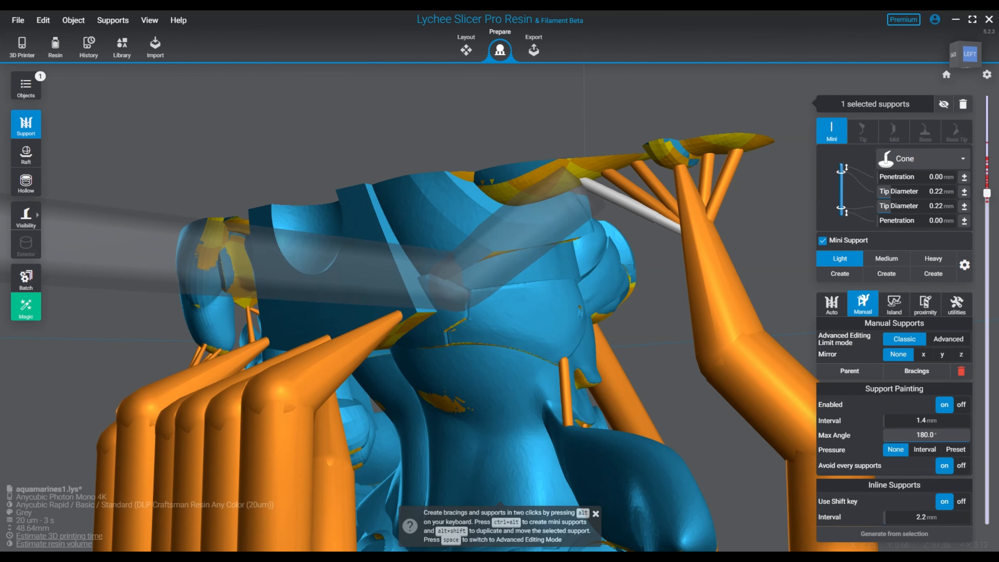
{"action": "right_click_drag", "start_coordinate": [472, 256], "coordinate": [326, 295]}
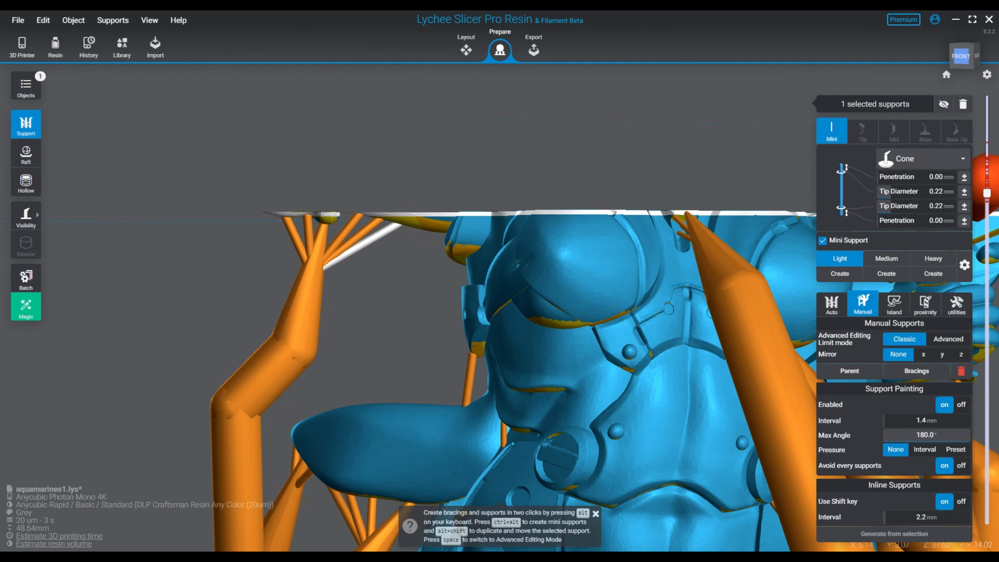
Lower the displayed layer and place a light support with a 0.10 mm tip on the red island beside the raised hand.
{"action": "left_click_drag", "start_coordinate": [986, 193], "coordinate": [987, 198]}
{"action": "right_click_drag", "start_coordinate": [669, 276], "coordinate": [322, 236]}
{"action": "mouse_move", "coordinate": [312, 326]}
{"action": "right_mouse_down"}
{"action": "mouse_move", "coordinate": [281, 317]}
{"action": "mouse_move", "coordinate": [299, 321]}
{"action": "right_mouse_up"}
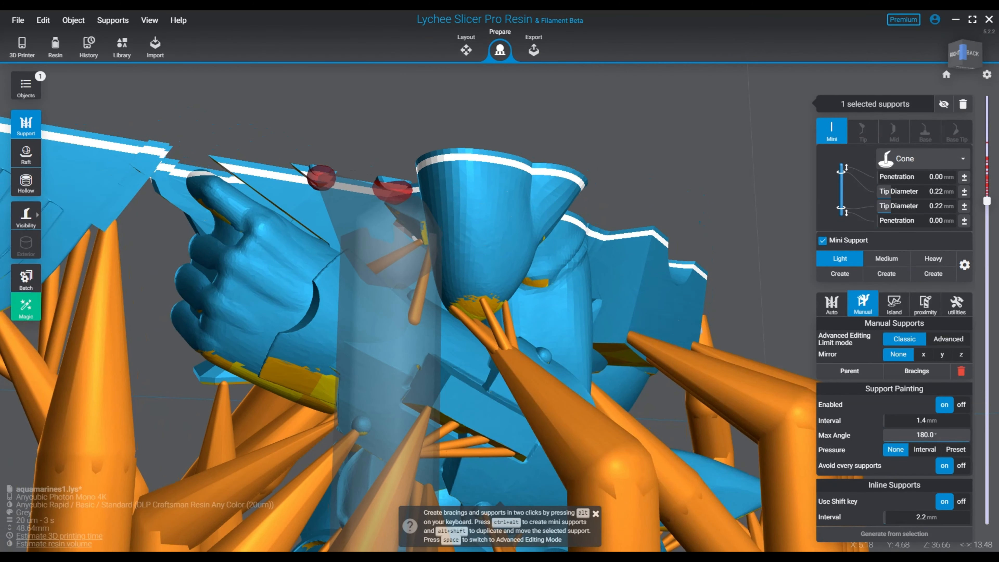
{"action": "left_click", "coordinate": [320, 177]}
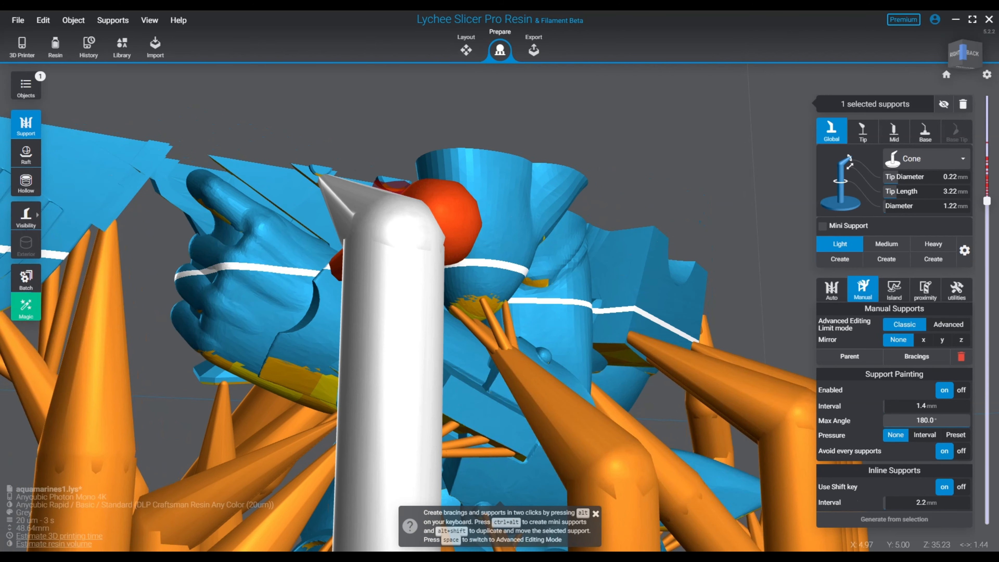
{"action": "right_click_drag", "start_coordinate": [320, 177], "coordinate": [283, 218]}
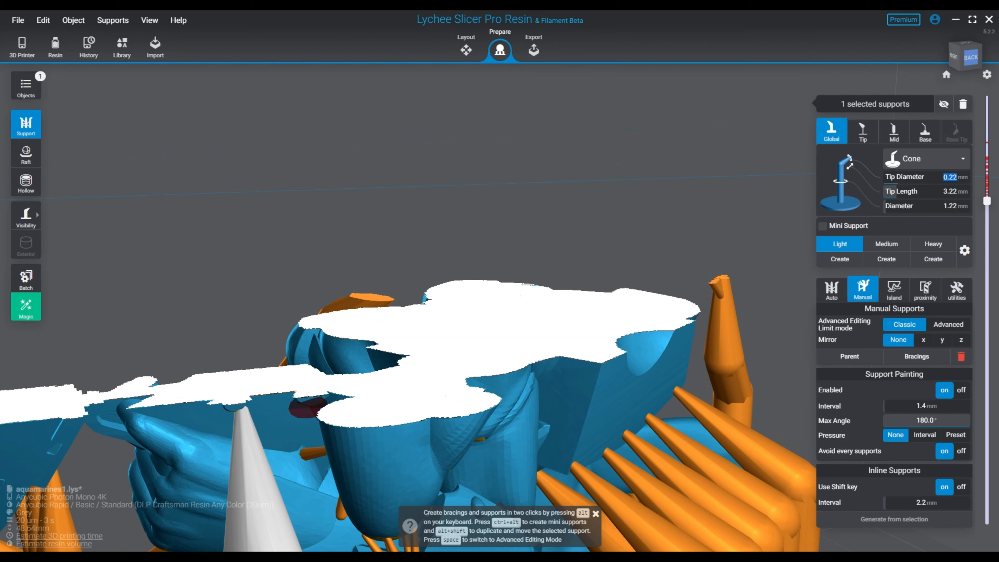
{"action": "right_click_drag", "start_coordinate": [284, 218], "coordinate": [310, 197]}
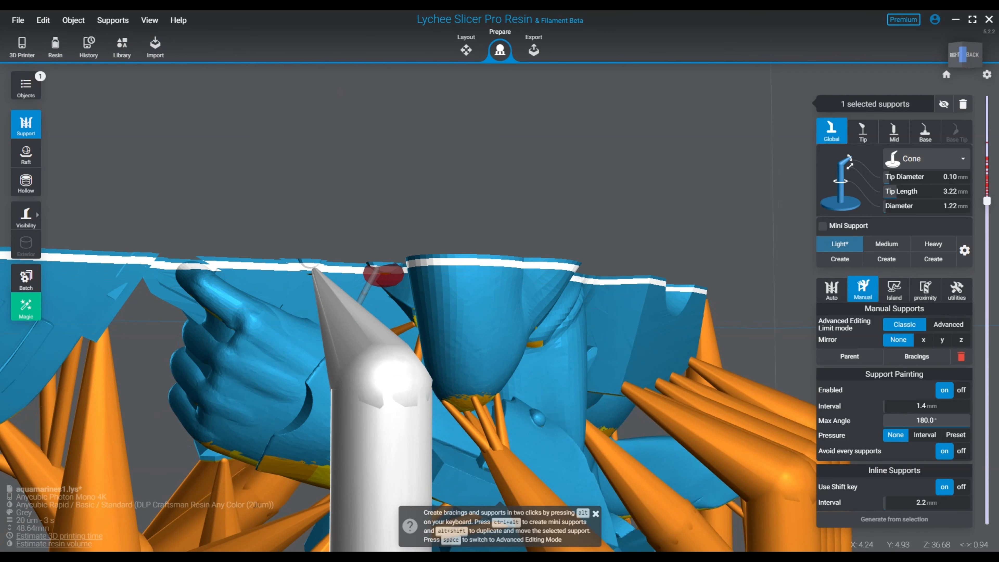
Add a mini support with 0.10 mm tips to the red island between the raised hand and the cup-shaped part.
{"action": "left_click", "coordinate": [377, 269], "text": "ctrl"}
{"action": "right_click_drag", "start_coordinate": [346, 331], "coordinate": [351, 334]}
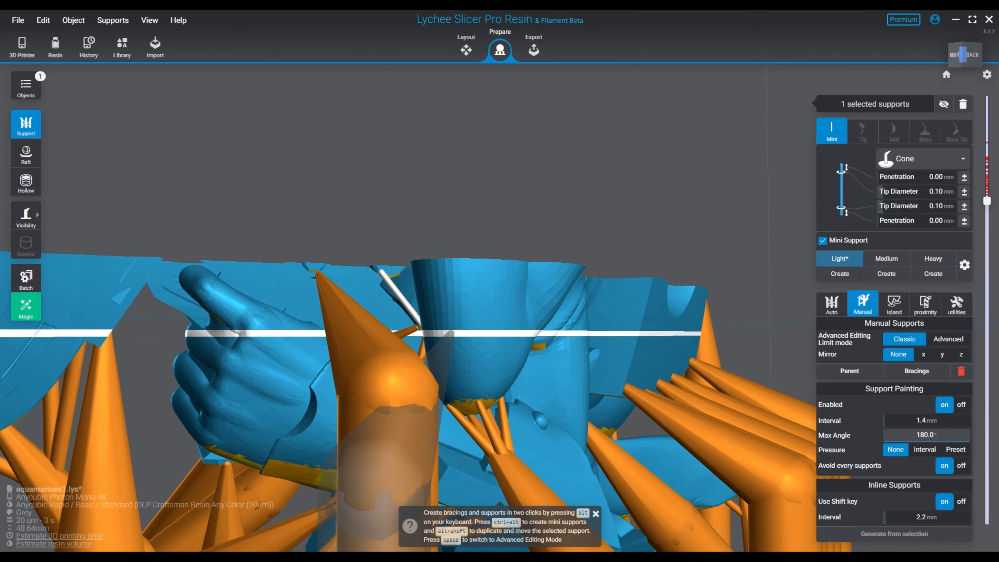
{"action": "left_click", "coordinate": [314, 222]}
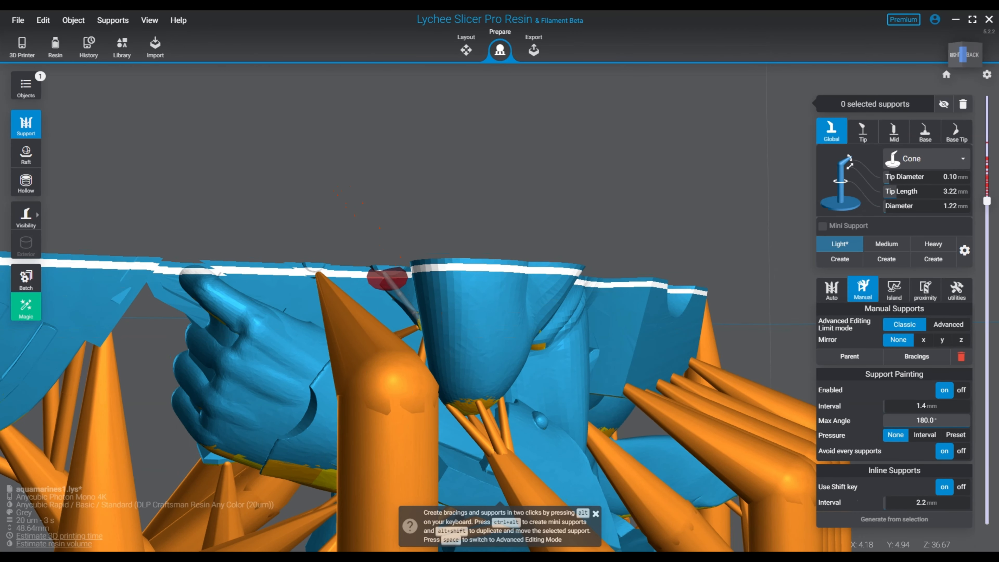
{"action": "left_click", "coordinate": [388, 278], "text": "ctrl+alt"}
Raise the displayed layer and place a light support with a 0.10 mm tip on the red island behind the shoulder, beside the round recess.
{"action": "right_click_drag", "start_coordinate": [486, 354], "coordinate": [319, 322]}
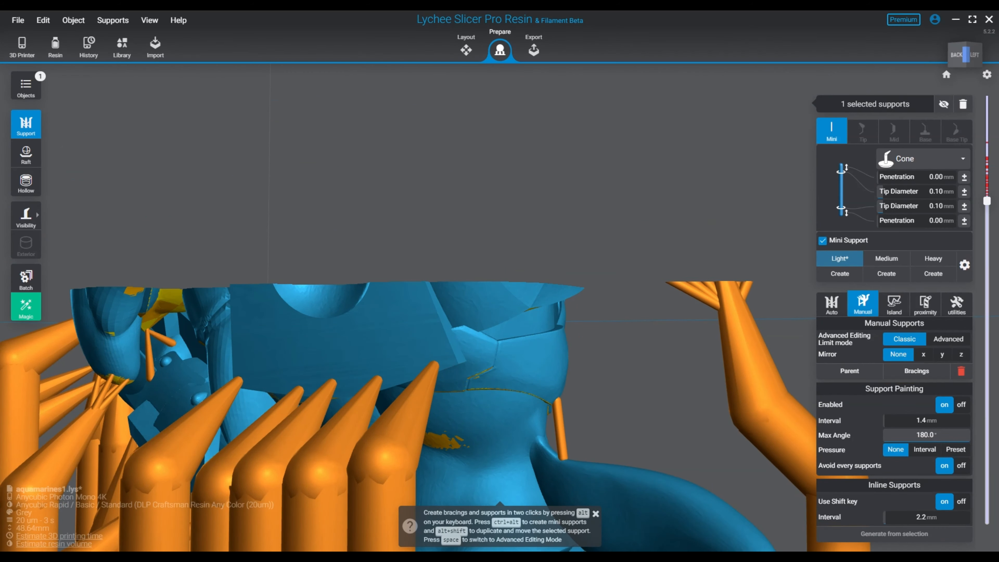
{"action": "mouse_move", "coordinate": [986, 200]}
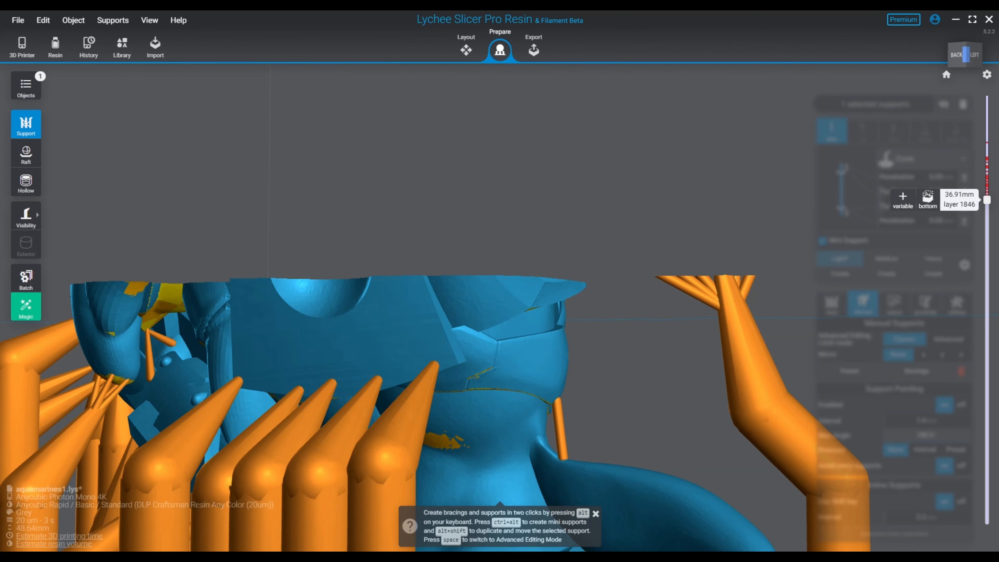
{"action": "left_click_drag", "start_coordinate": [987, 200], "coordinate": [987, 185]}
{"action": "scroll", "coordinate": [524, 350], "scroll_direction": "up", "scroll_amount": 3}
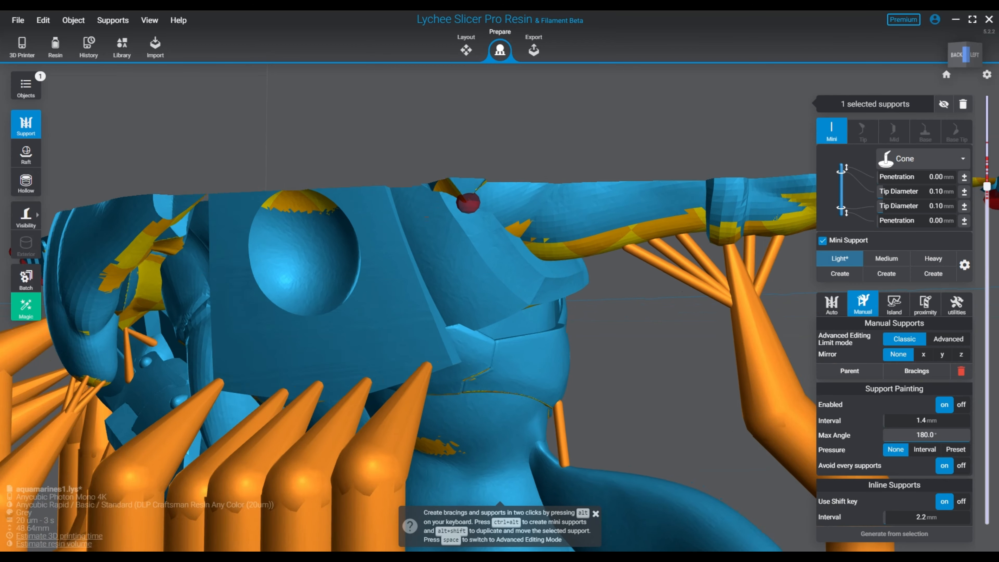
{"action": "scroll", "coordinate": [525, 387], "scroll_direction": "down", "scroll_amount": 4}
{"action": "middle_click_drag", "start_coordinate": [526, 396], "coordinate": [287, 305]}
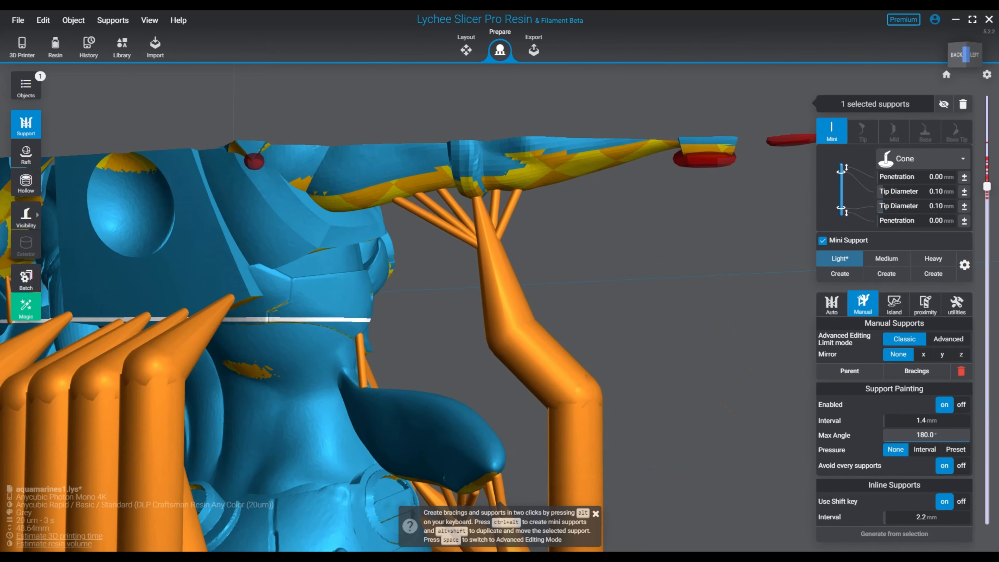
{"action": "scroll", "coordinate": [433, 303], "scroll_direction": "down", "scroll_amount": 4}
{"action": "right_click_drag", "start_coordinate": [432, 354], "coordinate": [433, 303]}
{"action": "left_click", "coordinate": [956, 51]}
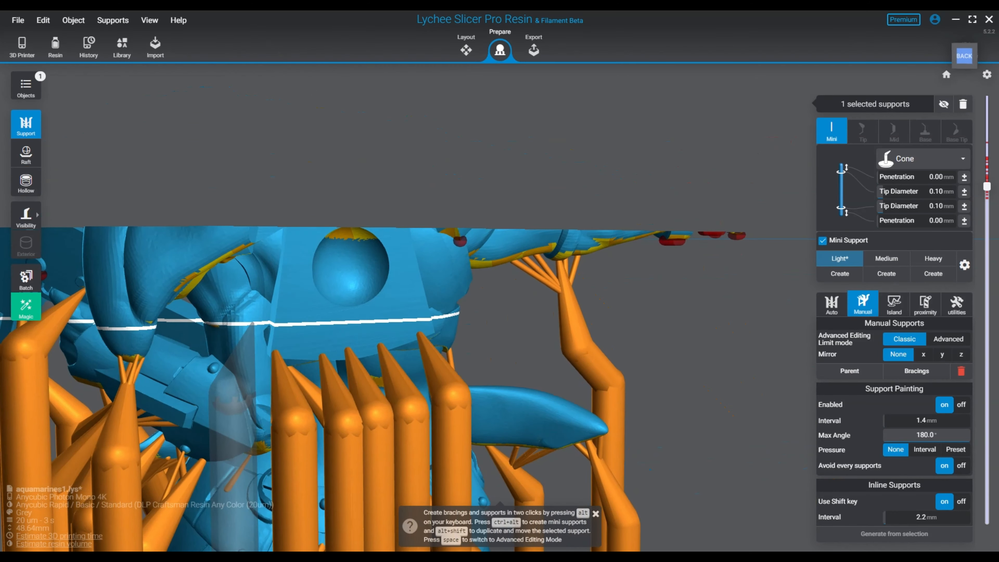
{"action": "right_click_drag", "start_coordinate": [499, 303], "coordinate": [468, 299]}
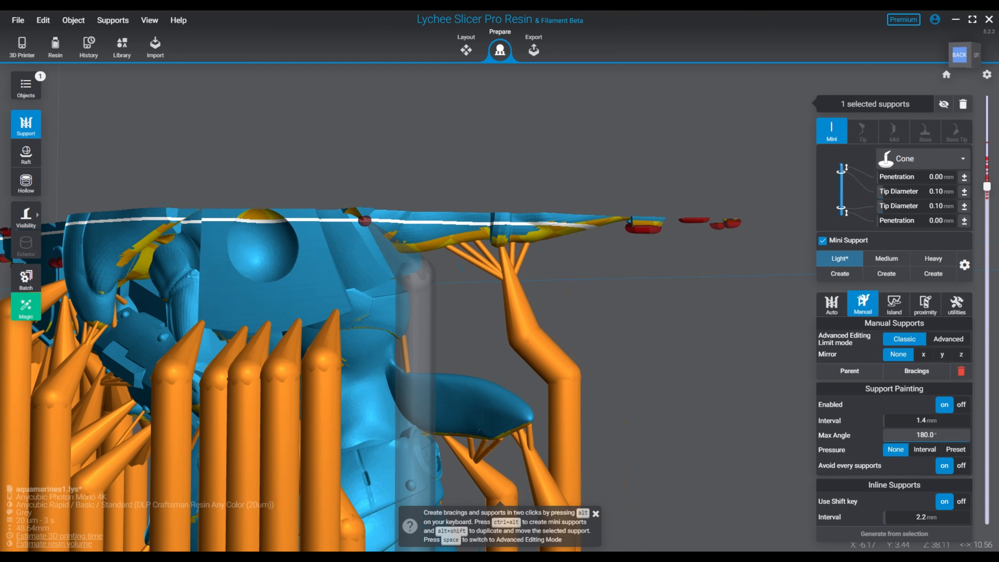
{"action": "left_click", "coordinate": [365, 221]}
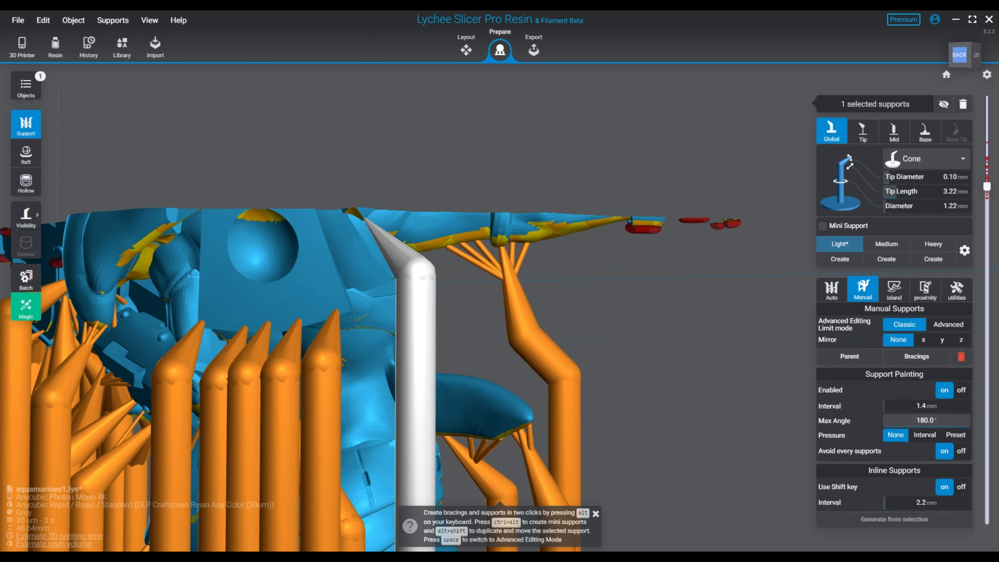
Place a light support with a 0.22 mm tip on the red island under the far end of the slender projecting piece.
{"action": "right_click_drag", "start_coordinate": [749, 220], "coordinate": [677, 200]}
{"action": "scroll", "coordinate": [605, 276], "scroll_direction": "up", "scroll_amount": 3}
{"action": "left_click", "coordinate": [682, 133]}
{"action": "middle_click_drag", "start_coordinate": [681, 133], "coordinate": [335, 155]}
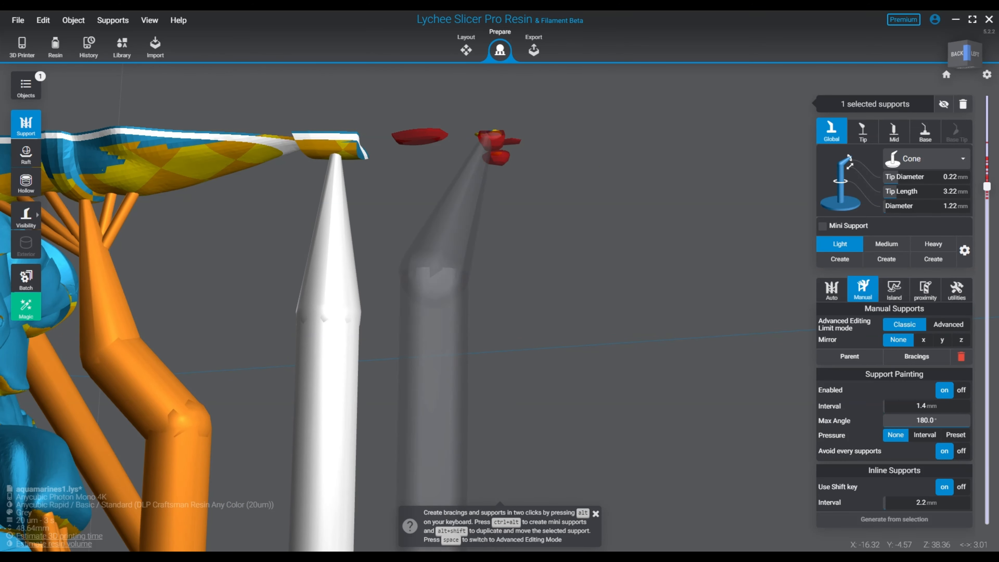
Adjust the displayed layer and place a light support with a 0.22 mm tip under the thumb of the raised hand.
{"action": "right_click_drag", "start_coordinate": [488, 147], "coordinate": [423, 142]}
{"action": "left_click_drag", "start_coordinate": [987, 186], "coordinate": [986, 206]}
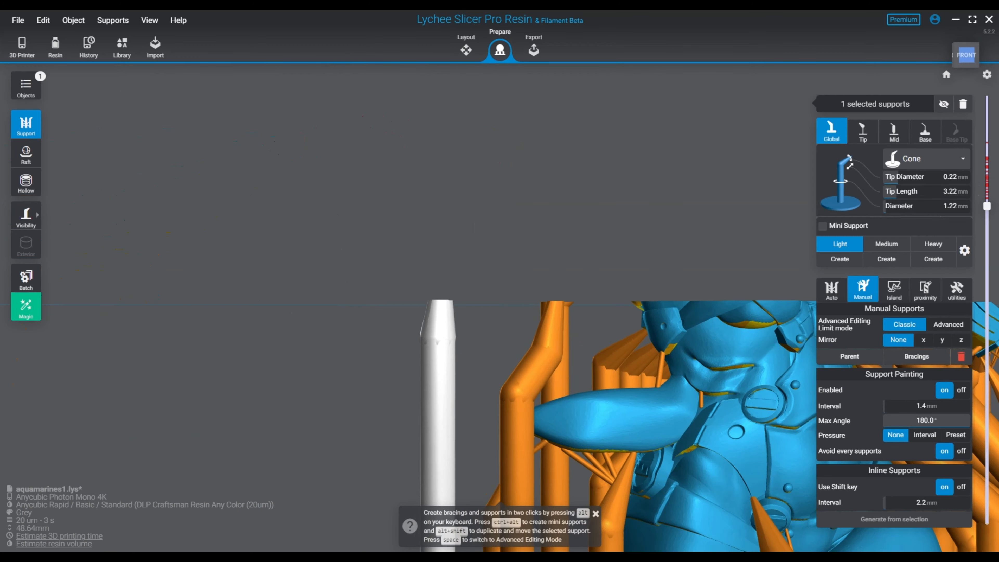
{"action": "middle_click_drag", "start_coordinate": [525, 355], "coordinate": [339, 315]}
{"action": "right_click_drag", "start_coordinate": [339, 315], "coordinate": [67, 300]}
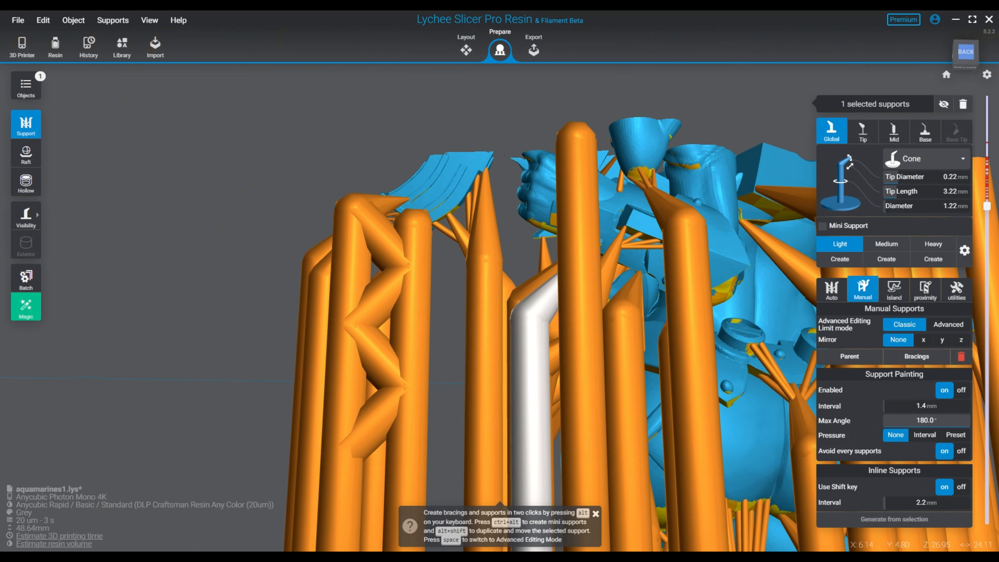
{"action": "scroll", "coordinate": [535, 368], "scroll_direction": "down", "scroll_amount": 1}
{"action": "middle_click_drag", "start_coordinate": [720, 360], "coordinate": [598, 461]}
{"action": "scroll", "coordinate": [508, 331], "scroll_direction": "down", "scroll_amount": 2}
{"action": "right_click_drag", "start_coordinate": [559, 394], "coordinate": [579, 433]}
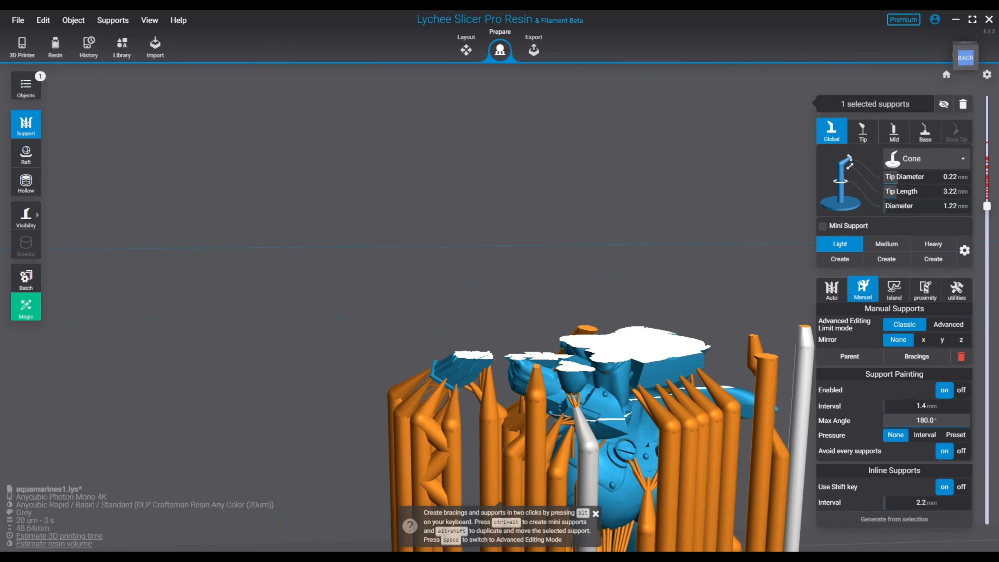
{"action": "left_click_drag", "start_coordinate": [987, 205], "coordinate": [987, 190]}
{"action": "scroll", "coordinate": [625, 406], "scroll_direction": "up", "scroll_amount": 2}
{"action": "scroll", "coordinate": [478, 403], "scroll_direction": "up", "scroll_amount": 3}
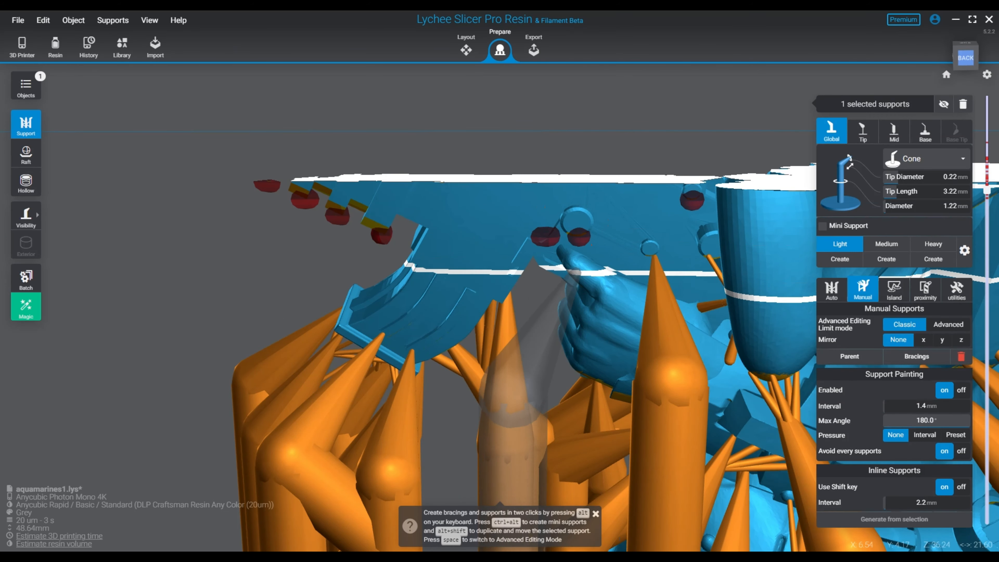
{"action": "left_click", "coordinate": [575, 271]}
Remove the misplaced support by the thumb and link its two neighbouring red islands to the thumb's support with 0.22 mm mini supports.
{"action": "left_click", "coordinate": [550, 237]}
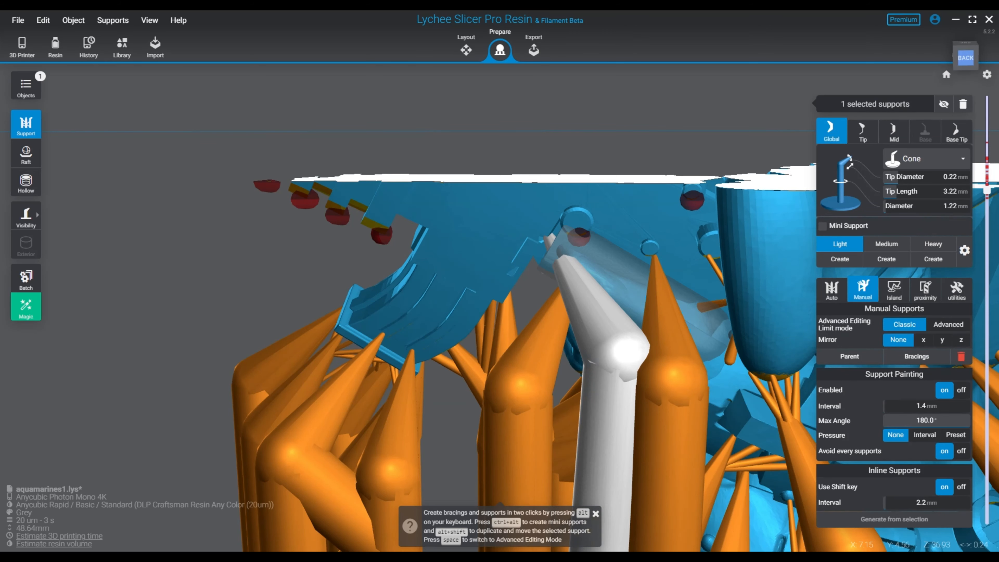
{"action": "key", "text": "Delete"}
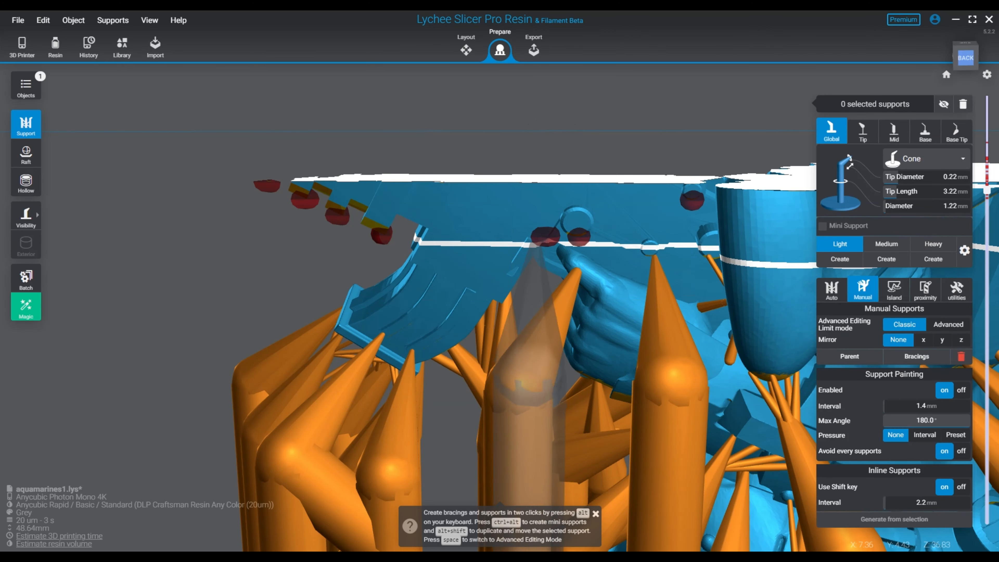
{"action": "left_click", "coordinate": [547, 305], "text": "ctrl+alt"}
{"action": "left_click", "coordinate": [545, 237], "text": "ctrl+alt"}
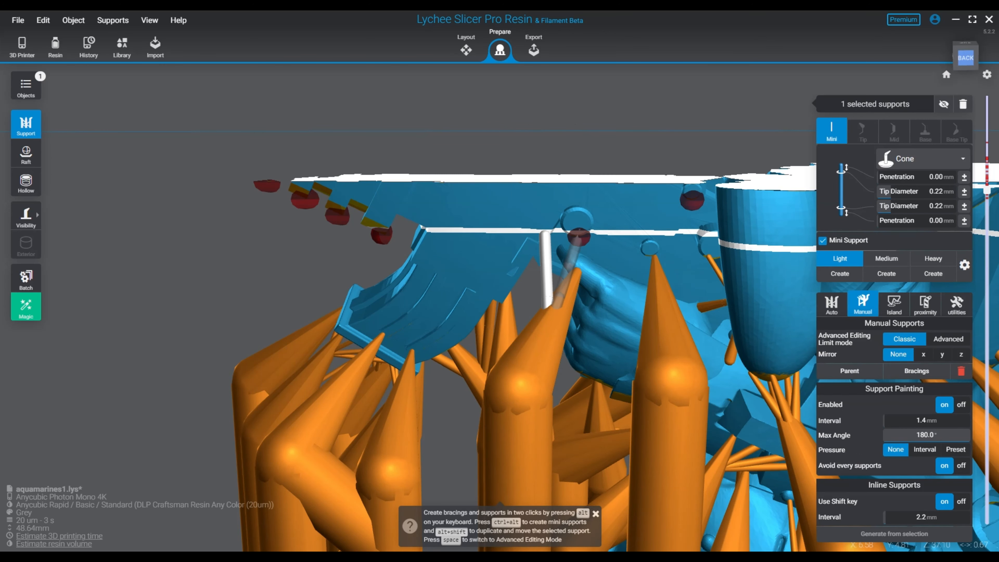
{"action": "right_click_drag", "start_coordinate": [596, 334], "coordinate": [626, 331]}
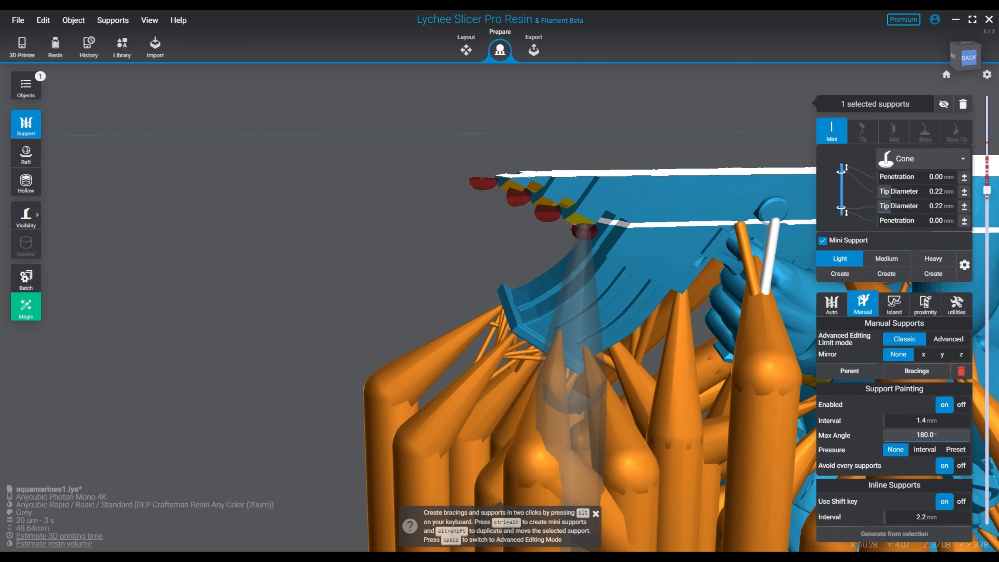
Place a light support with a 0.22 mm tip on the red island beside the cup-shaped part.
{"action": "right_click_drag", "start_coordinate": [647, 271], "coordinate": [582, 252]}
{"action": "right_click_drag", "start_coordinate": [527, 276], "coordinate": [397, 255]}
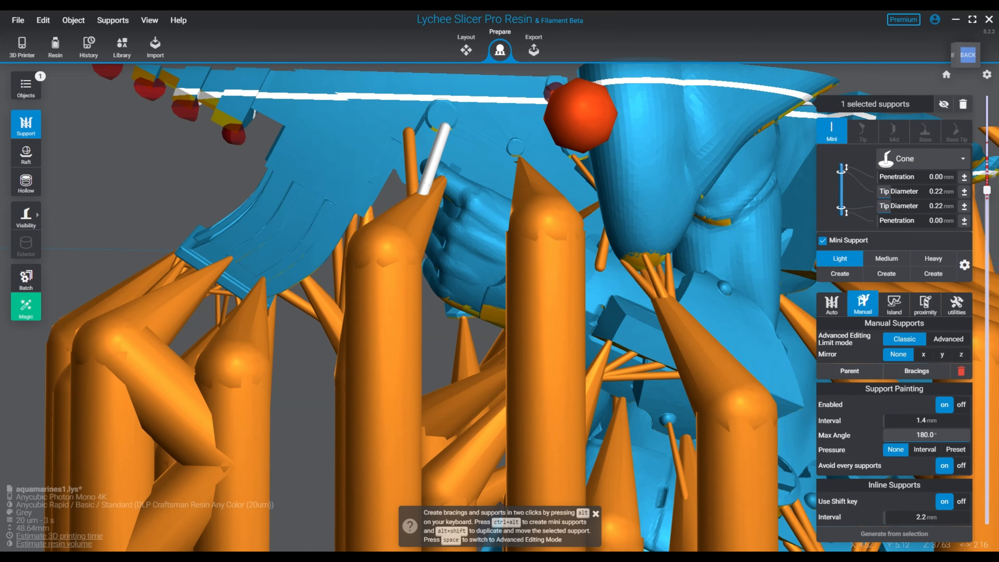
{"action": "right_click_drag", "start_coordinate": [493, 132], "coordinate": [472, 132]}
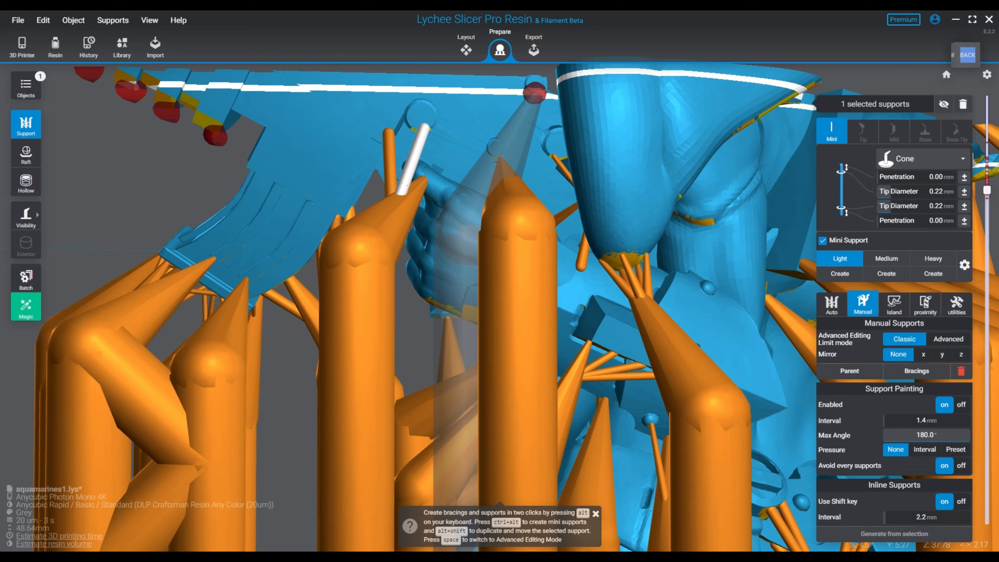
{"action": "left_click", "coordinate": [535, 93]}
{"action": "mouse_move", "coordinate": [535, 93]}
{"action": "right_mouse_down"}
{"action": "mouse_move", "coordinate": [551, 267]}
{"action": "mouse_move", "coordinate": [574, 256]}
{"action": "mouse_move", "coordinate": [558, 129]}
{"action": "mouse_move", "coordinate": [553, 384]}
{"action": "mouse_move", "coordinate": [511, 237]}
{"action": "mouse_move", "coordinate": [511, 363]}
{"action": "mouse_move", "coordinate": [500, 240]}
{"action": "mouse_move", "coordinate": [504, 323]}
{"action": "right_mouse_up"}
{"action": "scroll", "coordinate": [433, 252], "scroll_direction": "down", "scroll_amount": 3}
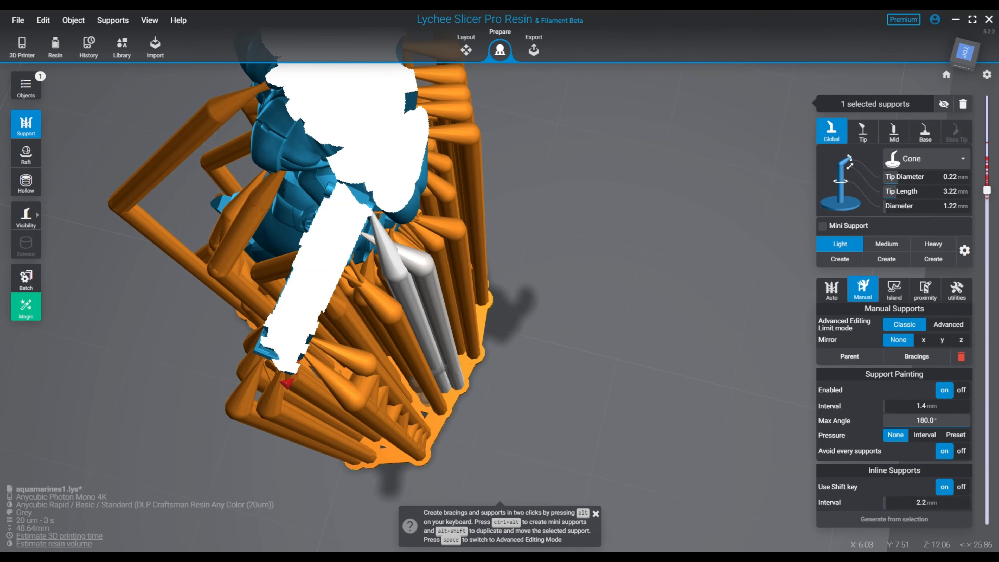
Place a light support with a 0.15 mm tip on the lowest red island of the weapon's notched edge.
{"action": "right_click_drag", "start_coordinate": [504, 322], "coordinate": [484, 213]}
{"action": "middle_click_drag", "start_coordinate": [484, 213], "coordinate": [409, 409]}
{"action": "right_click_drag", "start_coordinate": [409, 409], "coordinate": [386, 260]}
{"action": "scroll", "coordinate": [402, 259], "scroll_direction": "up", "scroll_amount": 3}
{"action": "scroll", "coordinate": [433, 252], "scroll_direction": "up", "scroll_amount": 2}
{"action": "middle_click_drag", "start_coordinate": [225, 228], "coordinate": [502, 281]}
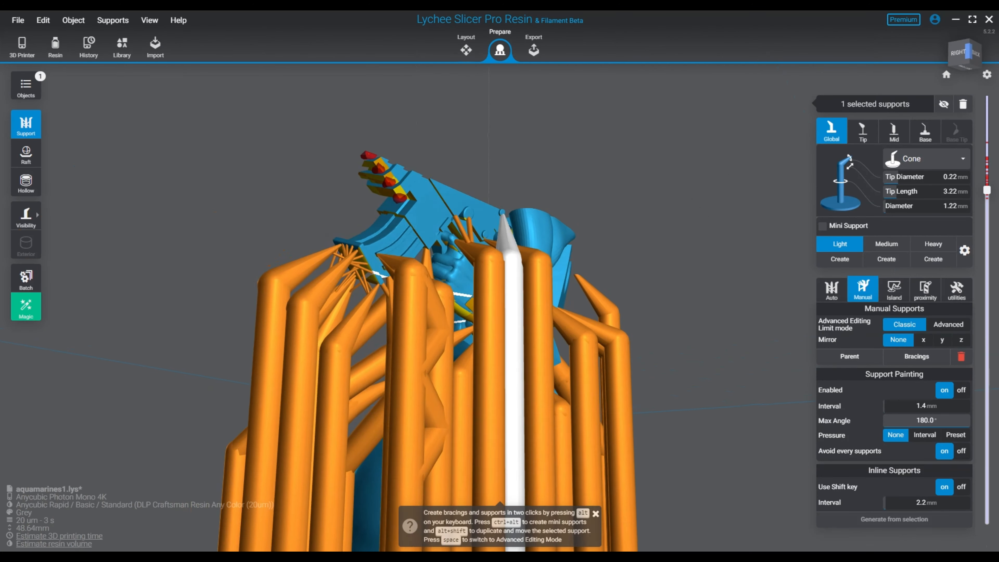
{"action": "scroll", "coordinate": [502, 282], "scroll_direction": "up", "scroll_amount": 5}
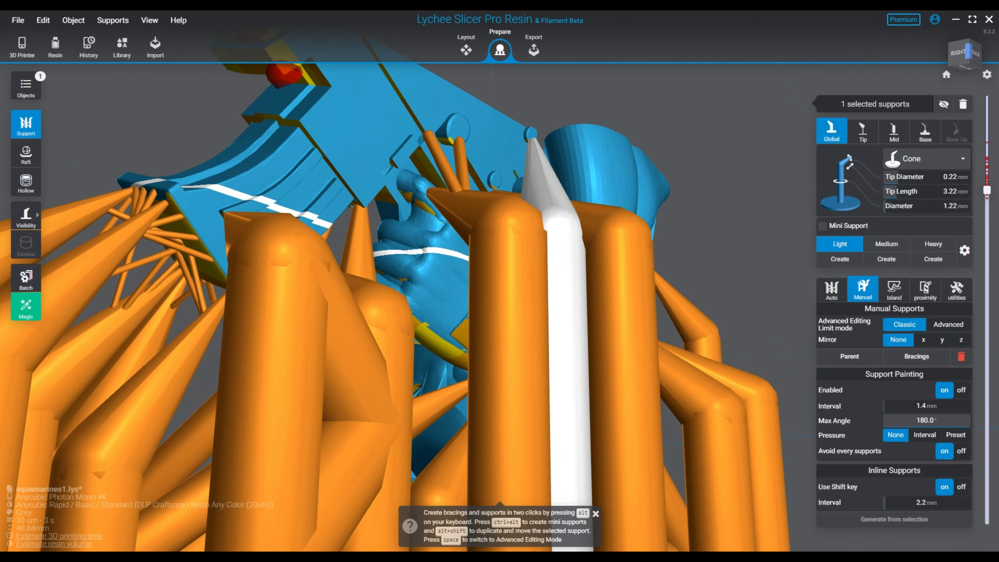
{"action": "middle_click_drag", "start_coordinate": [335, 166], "coordinate": [440, 424]}
{"action": "right_click_drag", "start_coordinate": [440, 424], "coordinate": [476, 368]}
{"action": "left_click_drag", "start_coordinate": [478, 370], "coordinate": [405, 260]}
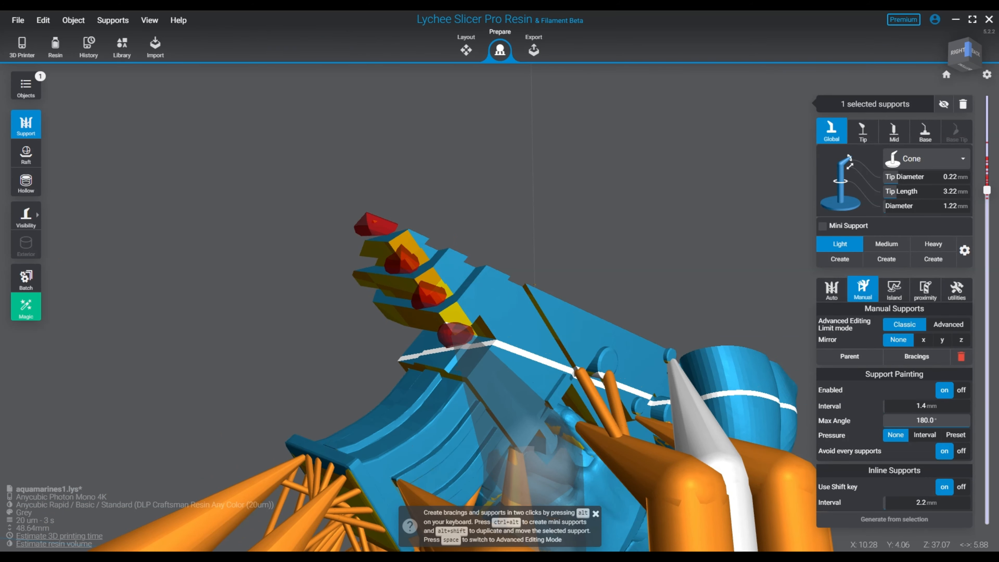
{"action": "right_click_drag", "start_coordinate": [523, 445], "coordinate": [571, 354]}
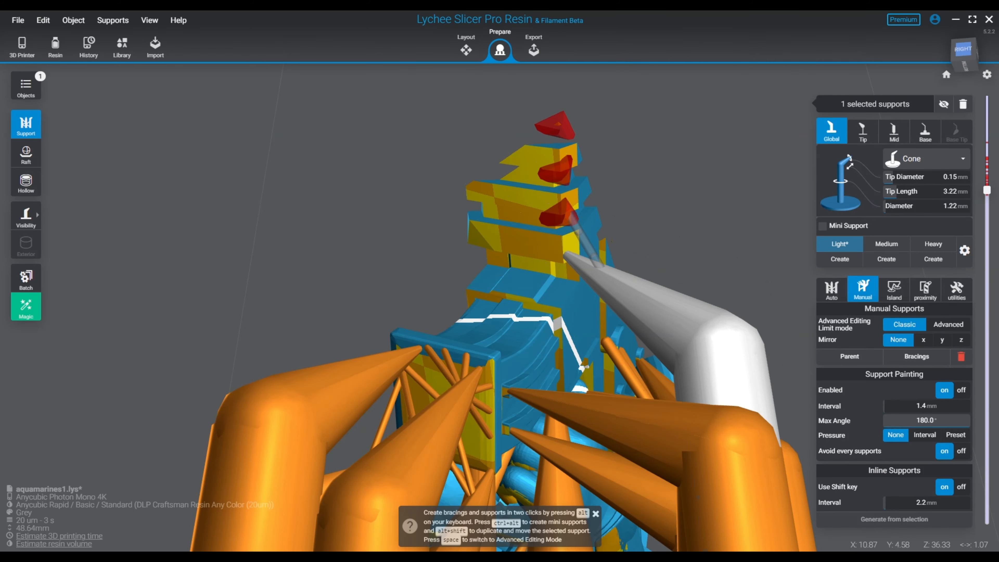
Add mini supports with 0.15 mm tips from that support to the next two red islands up the notched edge.
{"action": "left_click", "coordinate": [565, 205], "text": "ctrl+alt"}
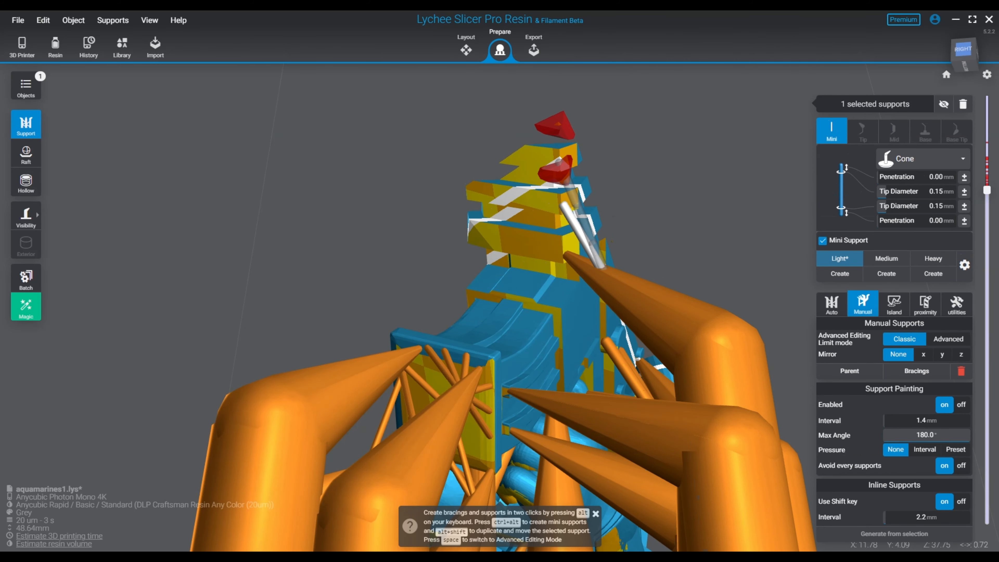
{"action": "left_click", "coordinate": [568, 168], "text": "ctrl+alt"}
{"action": "scroll", "coordinate": [598, 262], "scroll_direction": "down", "scroll_amount": 2}
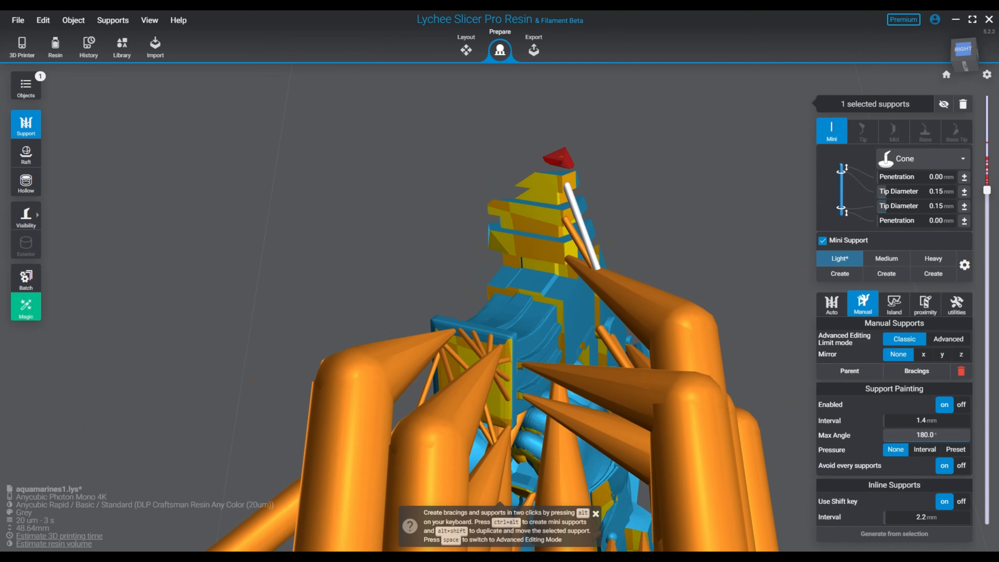
Raise the displayed layer and place a light support with a 0.15 mm tip on the next unsupported red island of the notched edge.
{"action": "right_click_drag", "start_coordinate": [598, 263], "coordinate": [456, 327]}
{"action": "middle_click_drag", "start_coordinate": [457, 327], "coordinate": [487, 265]}
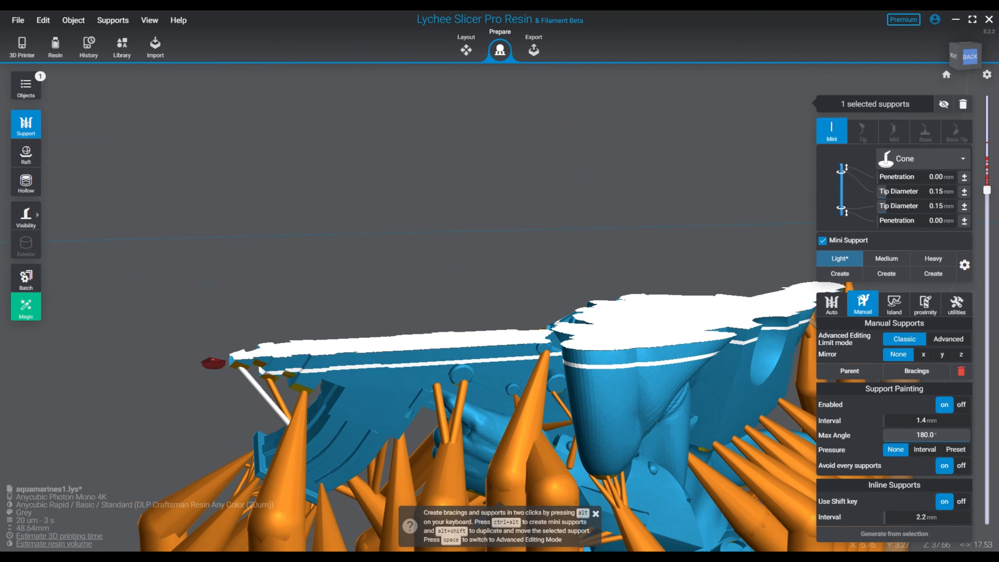
{"action": "left_click_drag", "start_coordinate": [987, 190], "coordinate": [987, 174]}
{"action": "right_click_drag", "start_coordinate": [366, 438], "coordinate": [446, 334]}
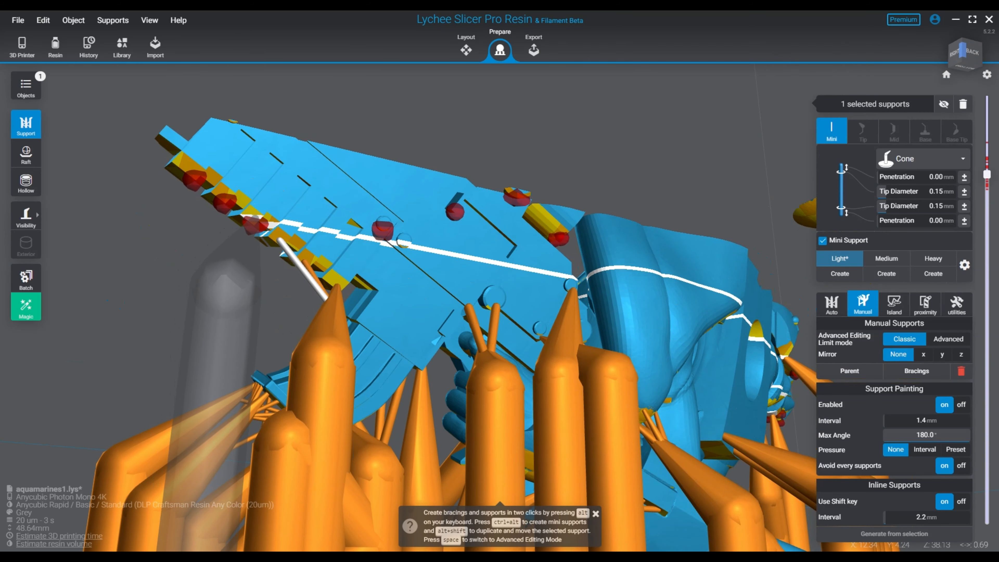
{"action": "left_click", "coordinate": [256, 230]}
{"action": "right_click_drag", "start_coordinate": [255, 230], "coordinate": [351, 222]}
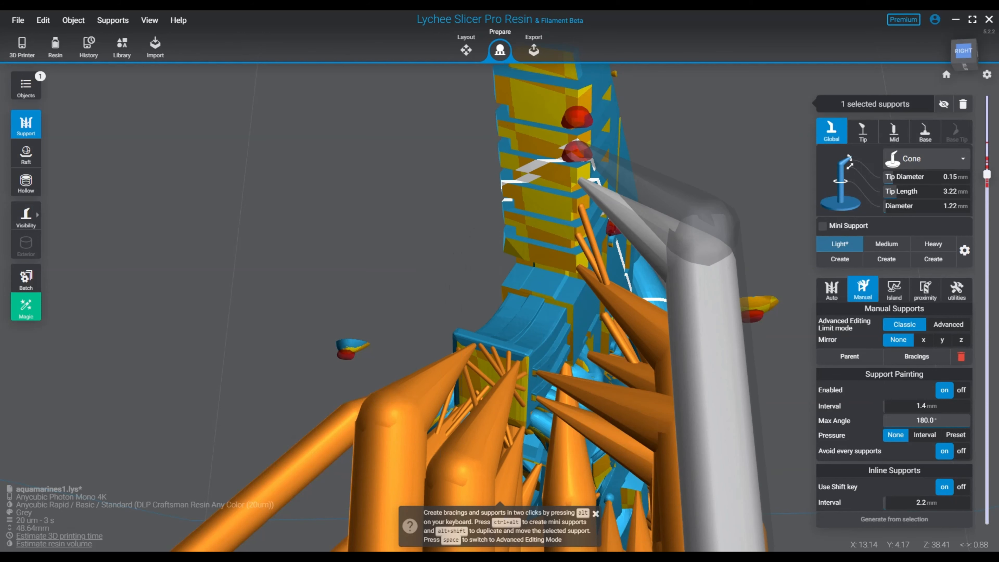
Add 0.15 mm mini supports to the remaining red islands along the notched edge and a light support at its far end.
{"action": "left_click", "coordinate": [582, 182], "text": "ctrl+alt"}
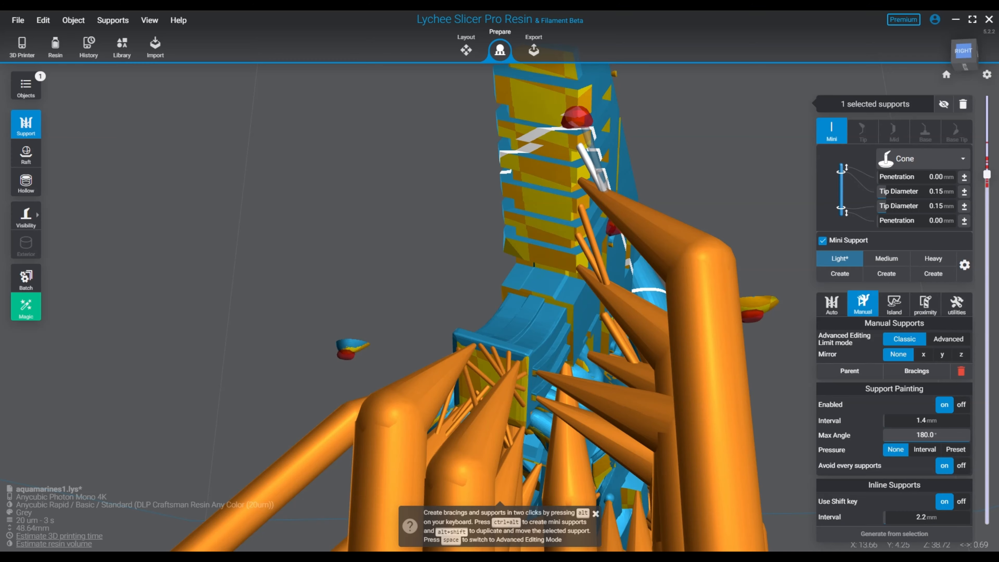
{"action": "right_click_drag", "start_coordinate": [581, 114], "coordinate": [466, 119]}
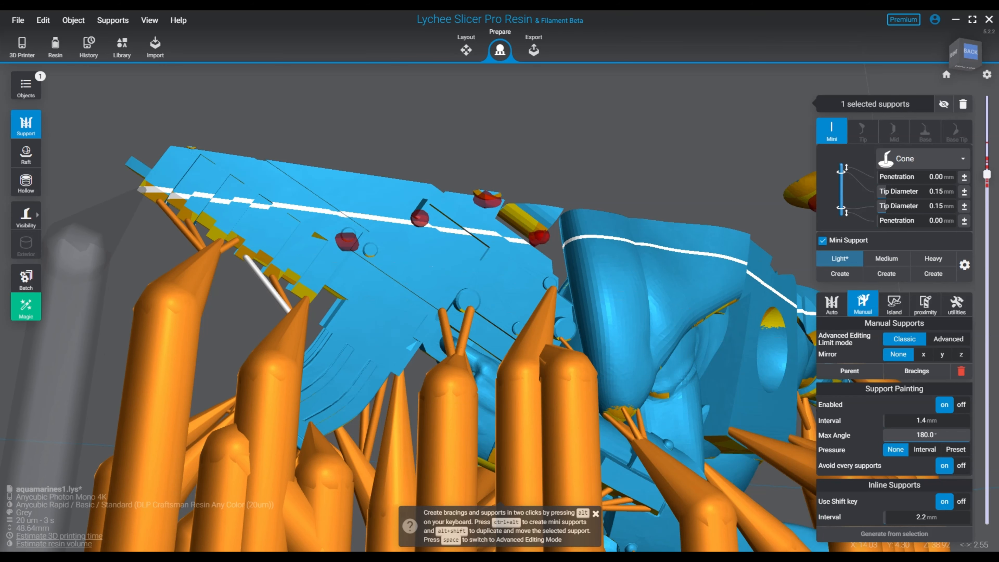
{"action": "left_click", "coordinate": [140, 190]}
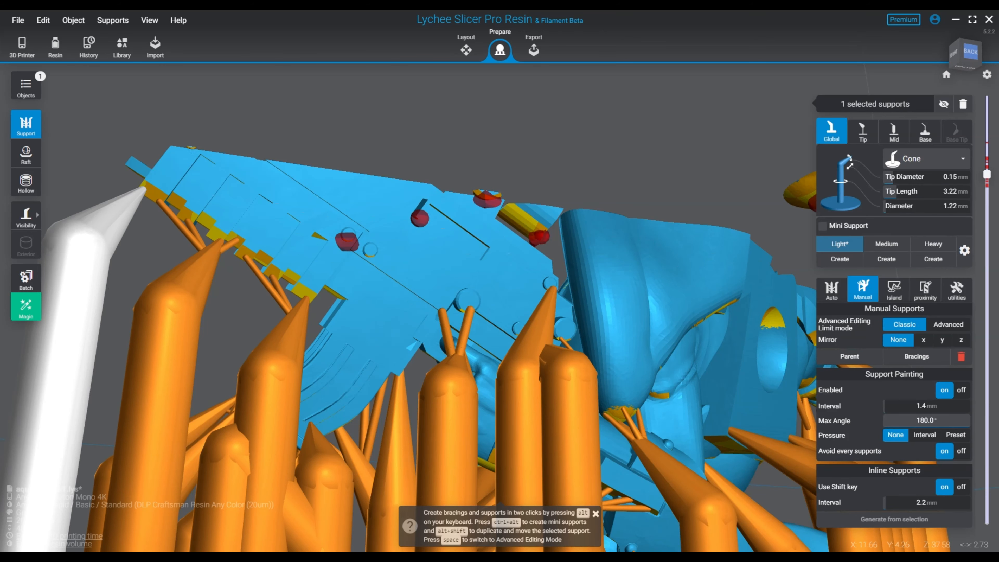
Place light supports with 0.15 mm tips on the red islands at the small round detail and the short slot on the weapon's side.
{"action": "right_click_drag", "start_coordinate": [409, 315], "coordinate": [408, 335]}
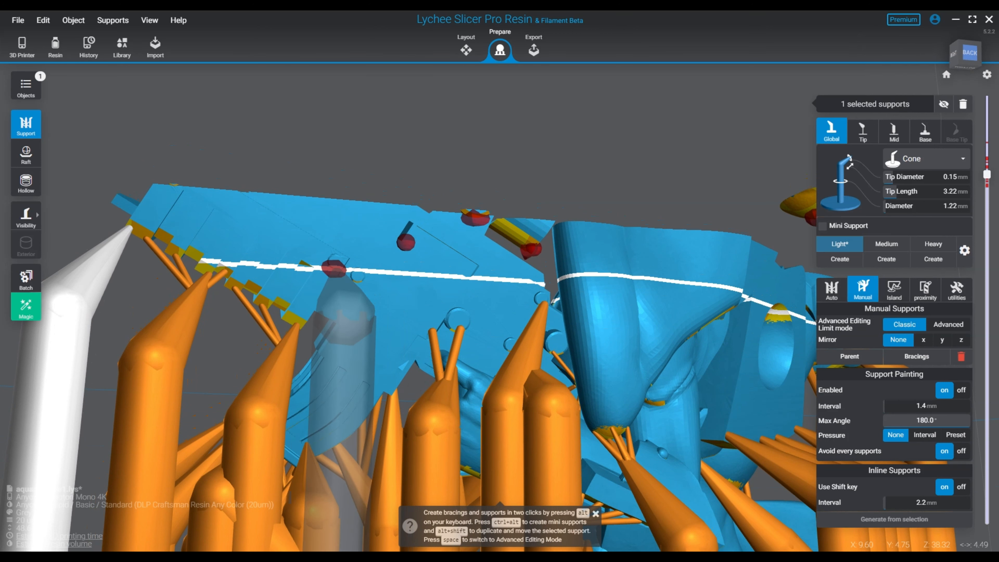
{"action": "left_click", "coordinate": [334, 266]}
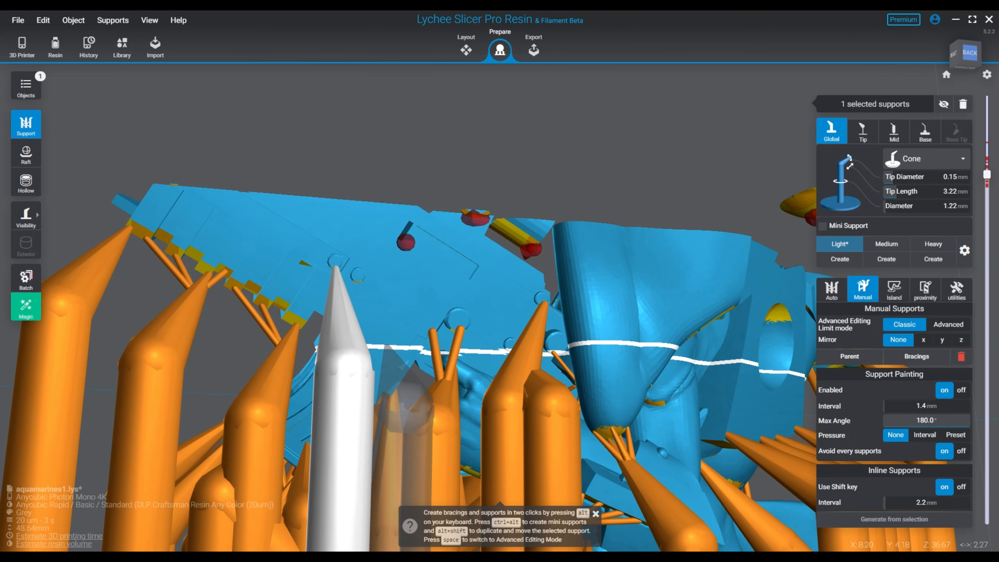
{"action": "right_click_drag", "start_coordinate": [413, 339], "coordinate": [412, 372]}
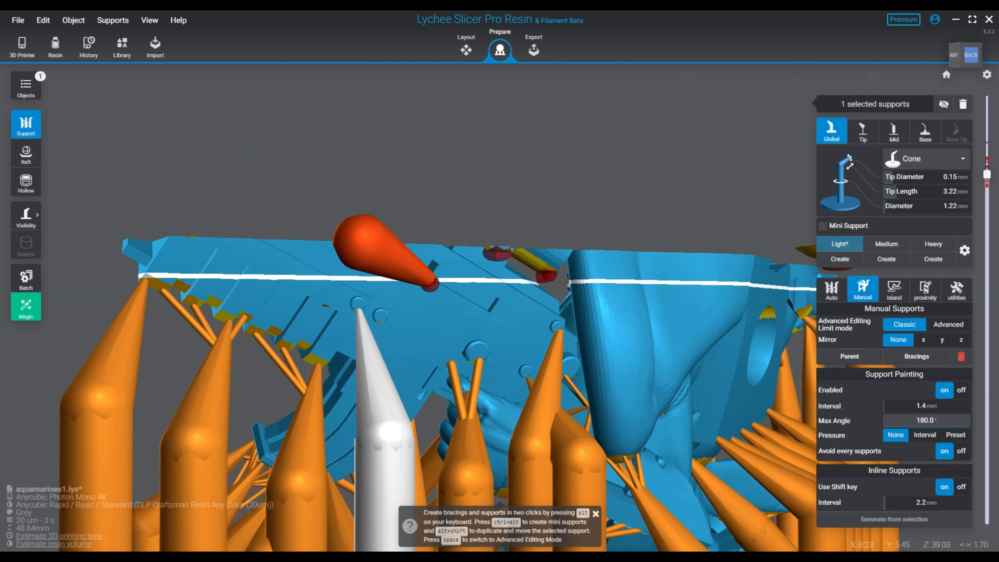
{"action": "left_click", "coordinate": [426, 281]}
Place a 0.15 mm light support on the red island at the weapon's upper edge and a mini support on the adjacent peg-shaped island.
{"action": "right_click_drag", "start_coordinate": [524, 335], "coordinate": [488, 339]}
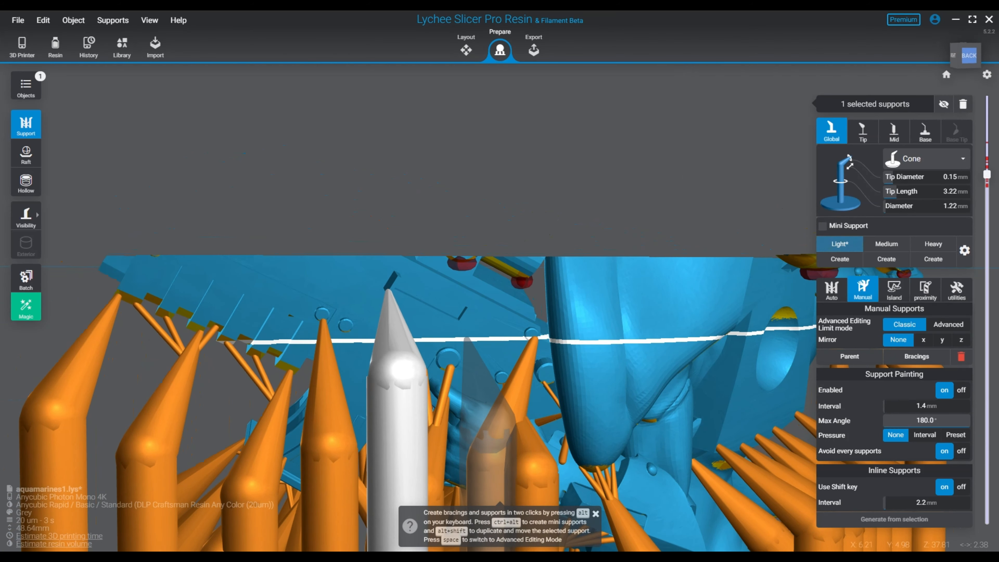
{"action": "scroll", "coordinate": [488, 330], "scroll_direction": "up", "scroll_amount": 2}
{"action": "left_click", "coordinate": [454, 238]}
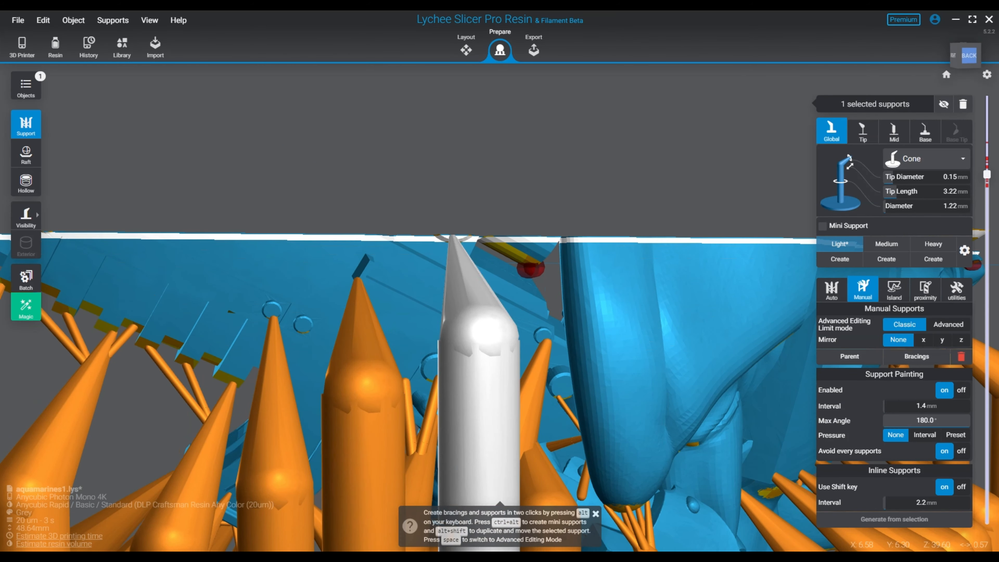
{"action": "left_click", "coordinate": [533, 267]}
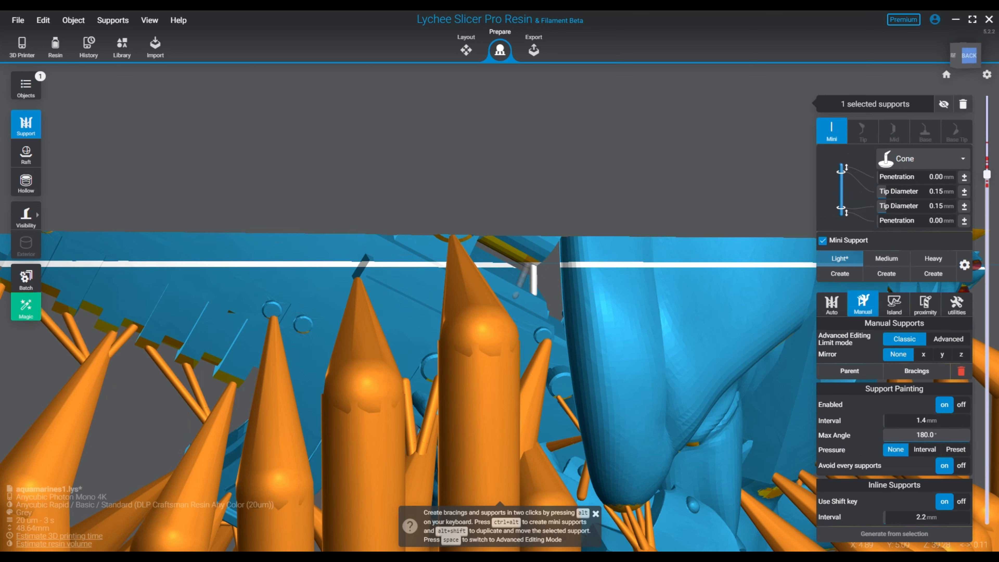
Place a light support on the red island under the floating oval part above the shoulder and give it a 0.22 mm tip.
{"action": "right_click_drag", "start_coordinate": [509, 268], "coordinate": [480, 246]}
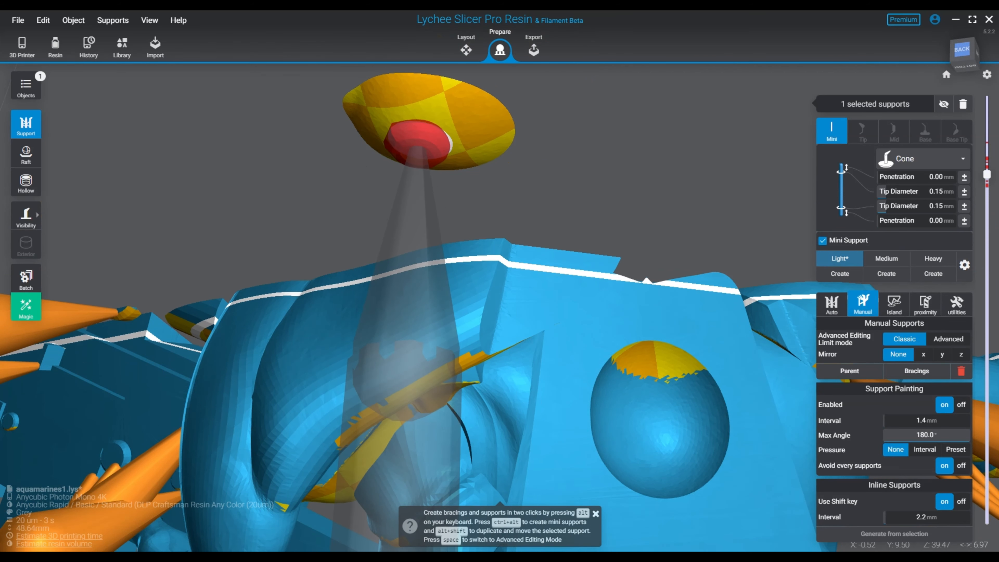
{"action": "left_click", "coordinate": [417, 145]}
{"action": "scroll", "coordinate": [549, 353], "scroll_direction": "down", "scroll_amount": 3}
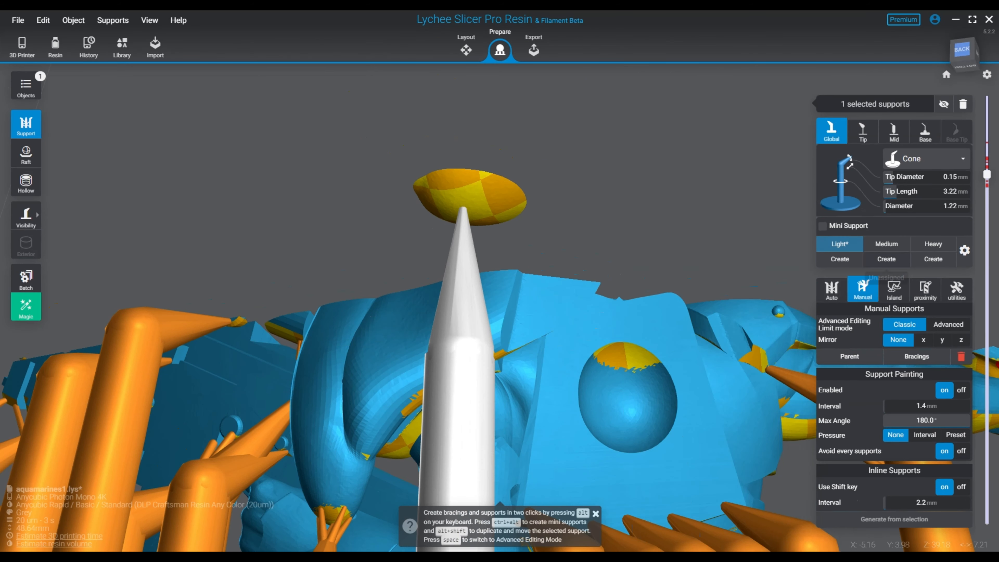
{"action": "middle_click_drag", "start_coordinate": [616, 347], "coordinate": [356, 228]}
{"action": "scroll", "coordinate": [356, 244], "scroll_direction": "down", "scroll_amount": 3}
{"action": "right_click_drag", "start_coordinate": [482, 309], "coordinate": [514, 330]}
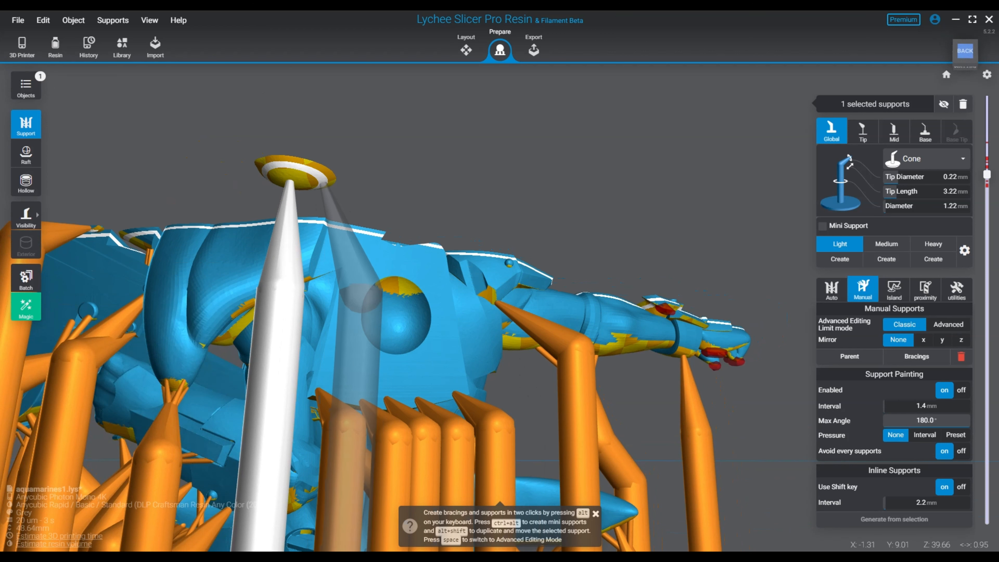
Branch mini supports with 0.22 mm tips from the light support to the outer areas of the oval part's underside.
{"action": "left_click", "coordinate": [326, 182], "text": "ctrl+alt"}
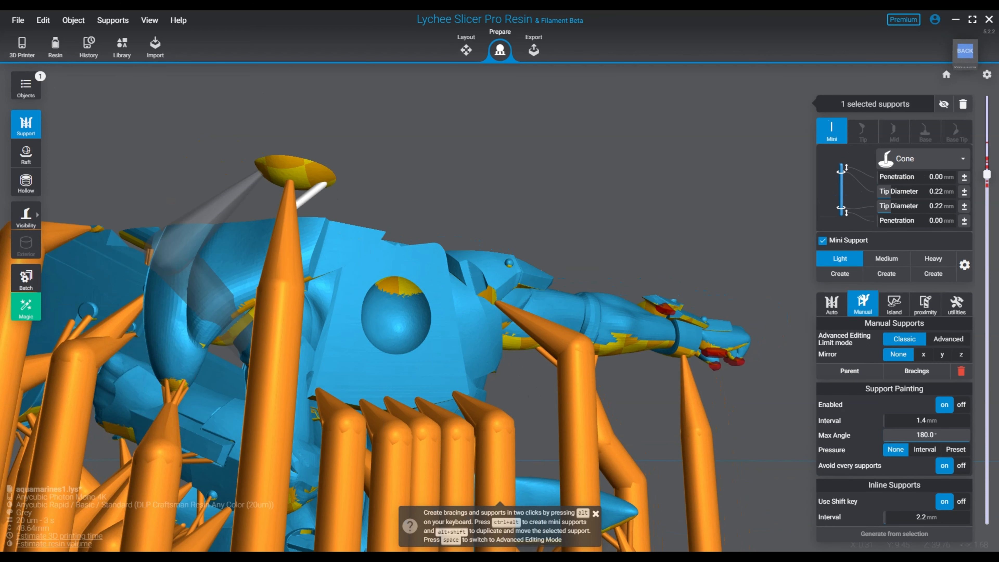
{"action": "key", "text": "Escape"}
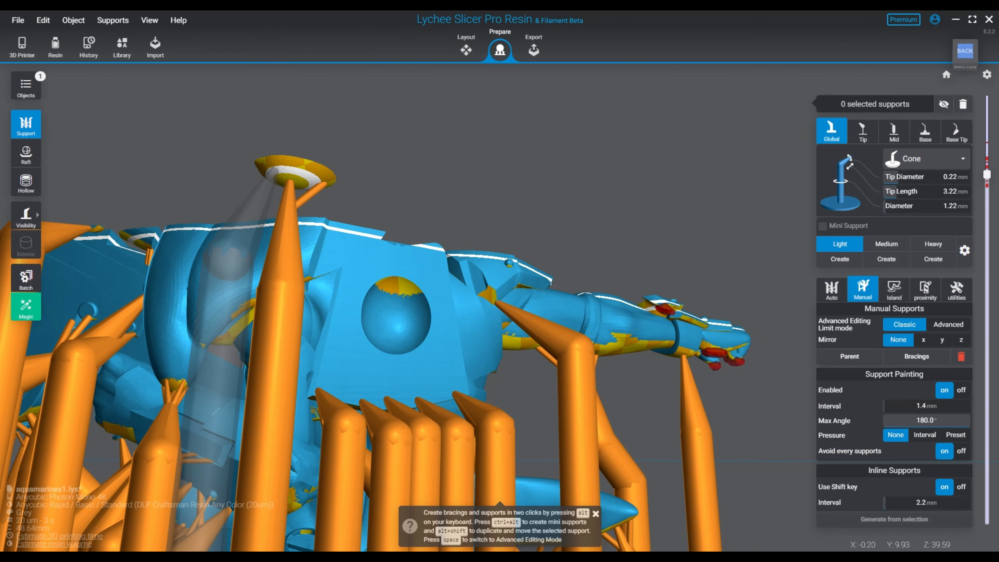
{"action": "left_click", "coordinate": [311, 193]}
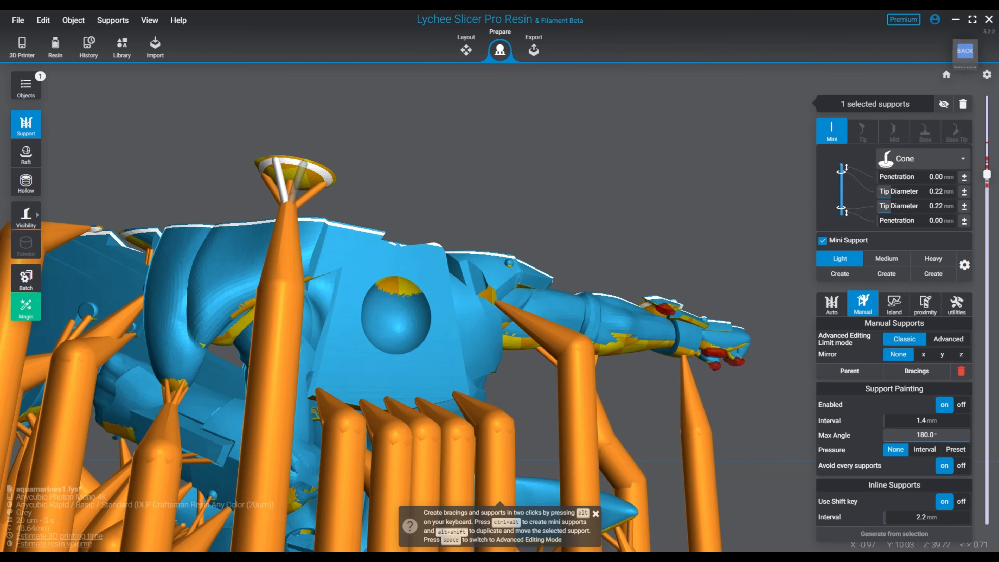
Place light supports with 0.22 mm tips under the outstretched hand, including the red islands at the palm and the first fingertip.
{"action": "right_click_drag", "start_coordinate": [350, 259], "coordinate": [302, 170]}
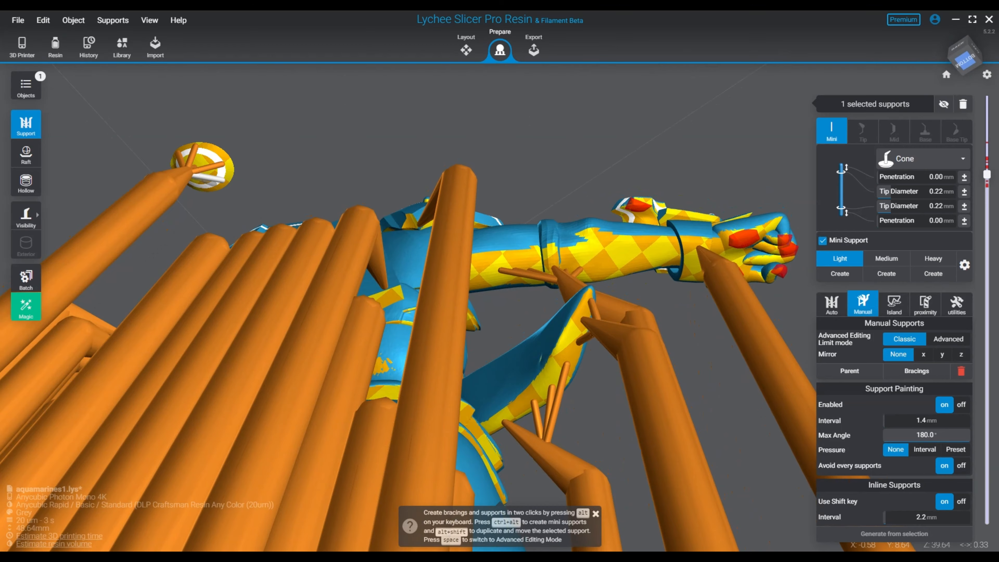
{"action": "right_click_drag", "start_coordinate": [303, 169], "coordinate": [263, 299]}
{"action": "right_click_drag", "start_coordinate": [645, 305], "coordinate": [633, 272]}
{"action": "scroll", "coordinate": [635, 290], "scroll_direction": "up", "scroll_amount": 4}
{"action": "middle_click_drag", "start_coordinate": [636, 290], "coordinate": [264, 287]}
{"action": "right_click_drag", "start_coordinate": [263, 287], "coordinate": [275, 236]}
{"action": "left_click", "coordinate": [307, 275]}
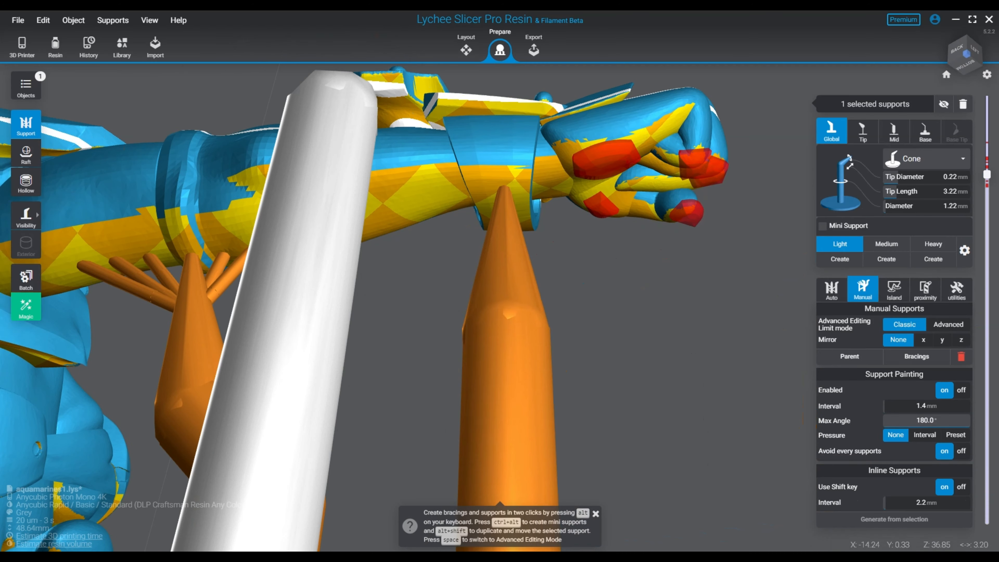
{"action": "right_click_drag", "start_coordinate": [505, 299], "coordinate": [267, 252]}
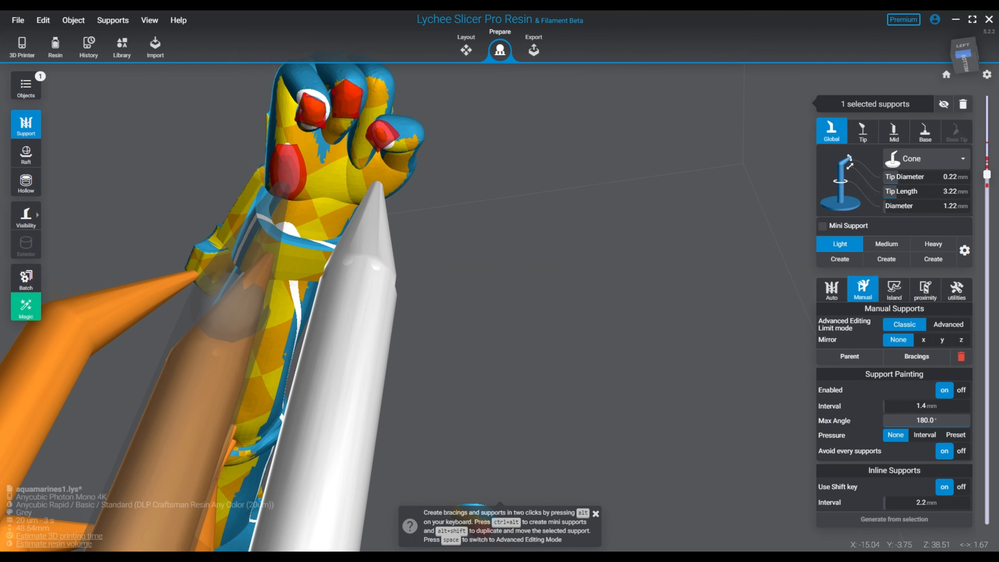
{"action": "left_click", "coordinate": [292, 169]}
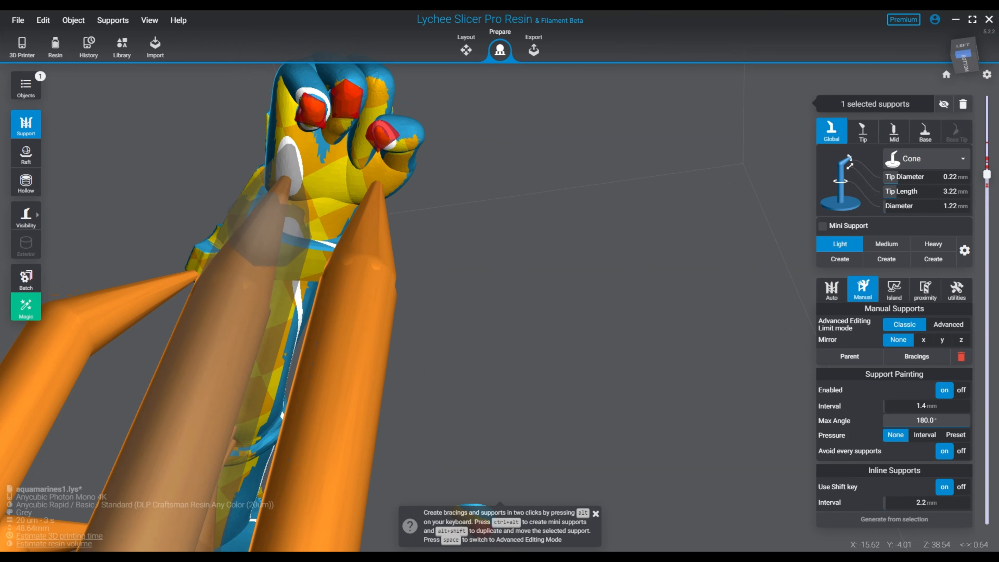
{"action": "left_click", "coordinate": [314, 106]}
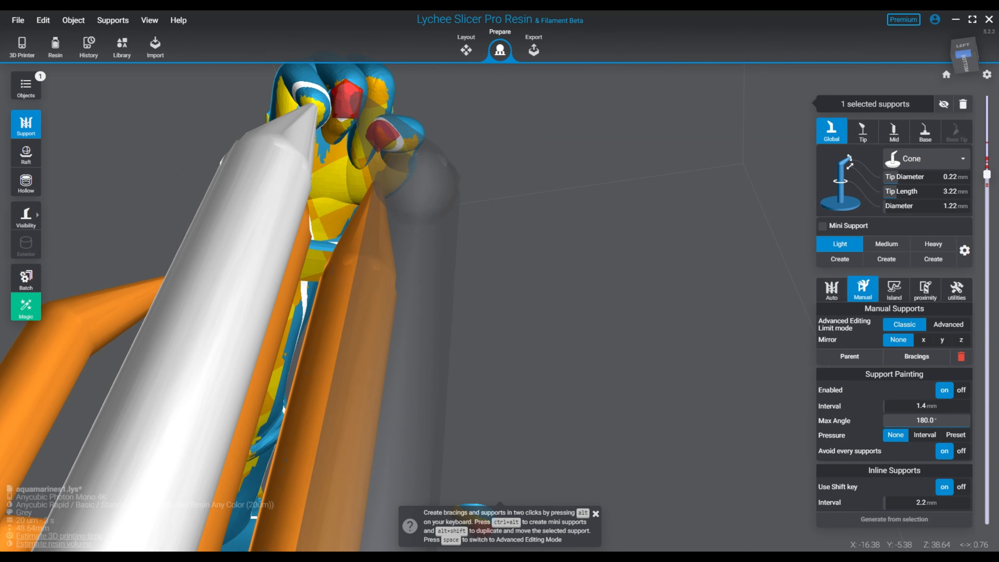
Branch mini supports with 0.22 mm tips from the hand's light supports to the remaining red fingertips and the underside of the nearest finger.
{"action": "left_click", "coordinate": [313, 106], "text": "ctrl+alt"}
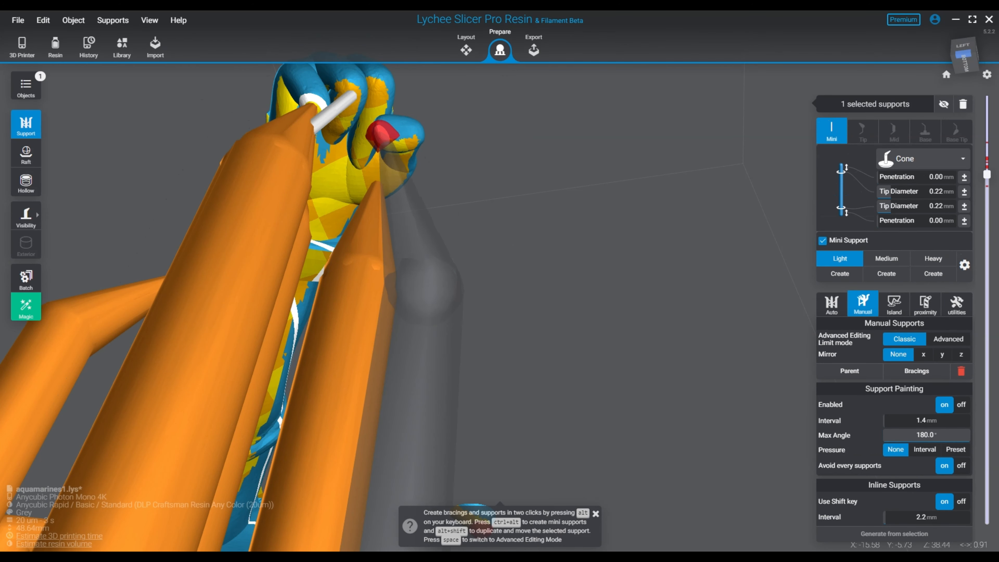
{"action": "left_click", "coordinate": [351, 95], "text": "ctrl+alt"}
{"action": "left_click", "coordinate": [379, 188], "text": "ctrl+alt"}
{"action": "left_click", "coordinate": [380, 125], "text": "ctrl+alt"}
{"action": "right_click_drag", "start_coordinate": [453, 169], "coordinate": [394, 133]}
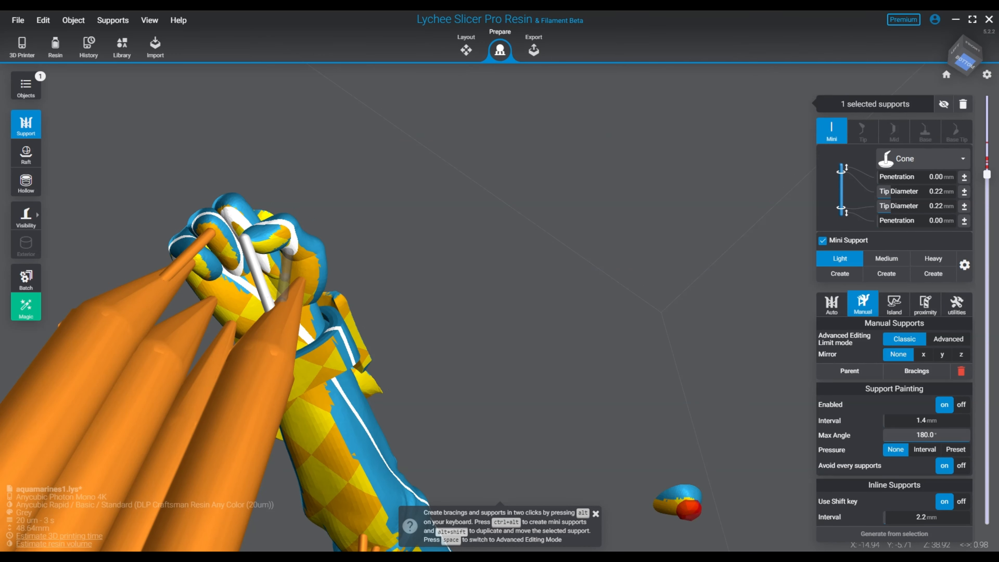
{"action": "left_click", "coordinate": [288, 252]}
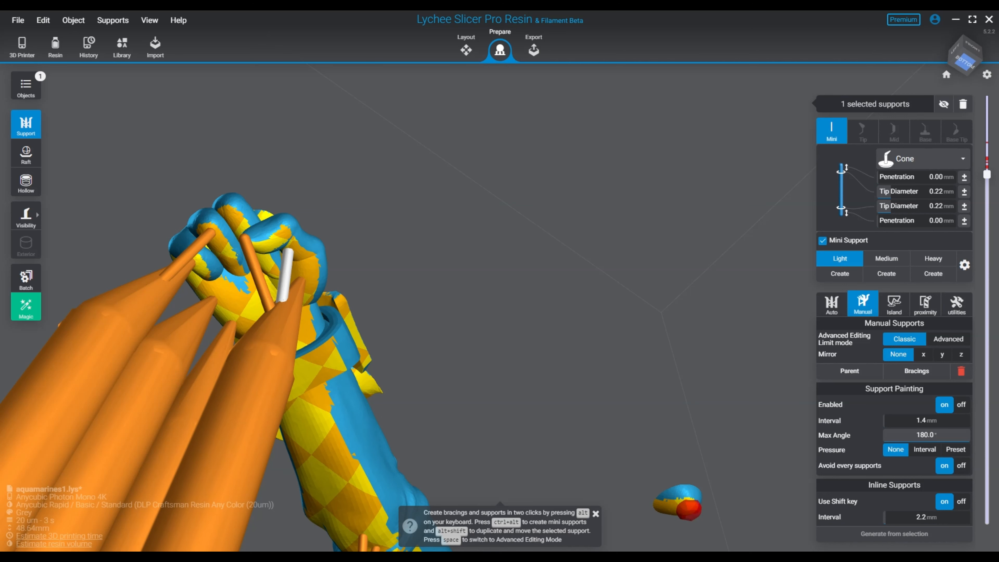
Support the wrist cuff's underside with a light support and 0.22 mm mini supports branching to its edges.
{"action": "right_click_drag", "start_coordinate": [472, 276], "coordinate": [440, 331]}
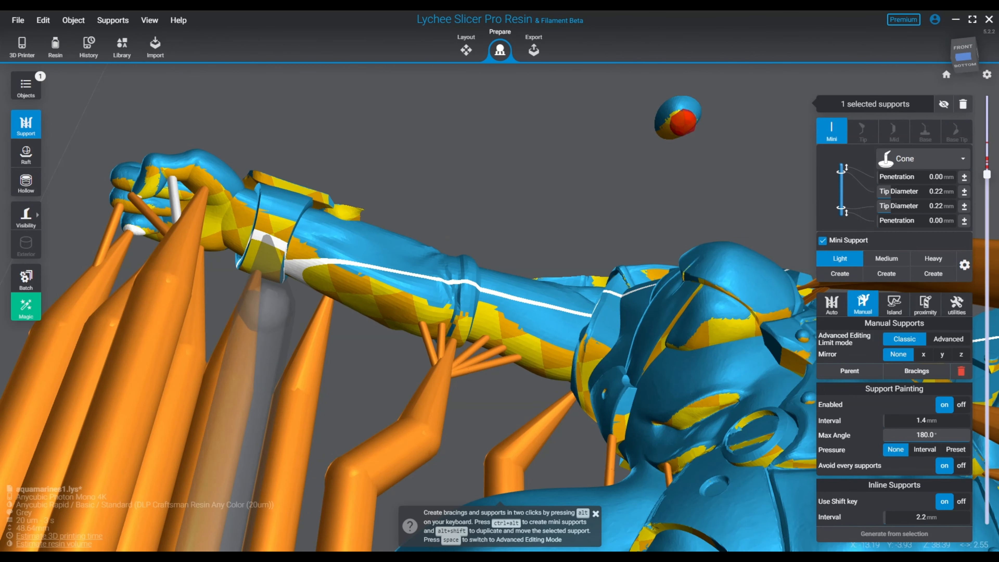
{"action": "left_click", "coordinate": [265, 237]}
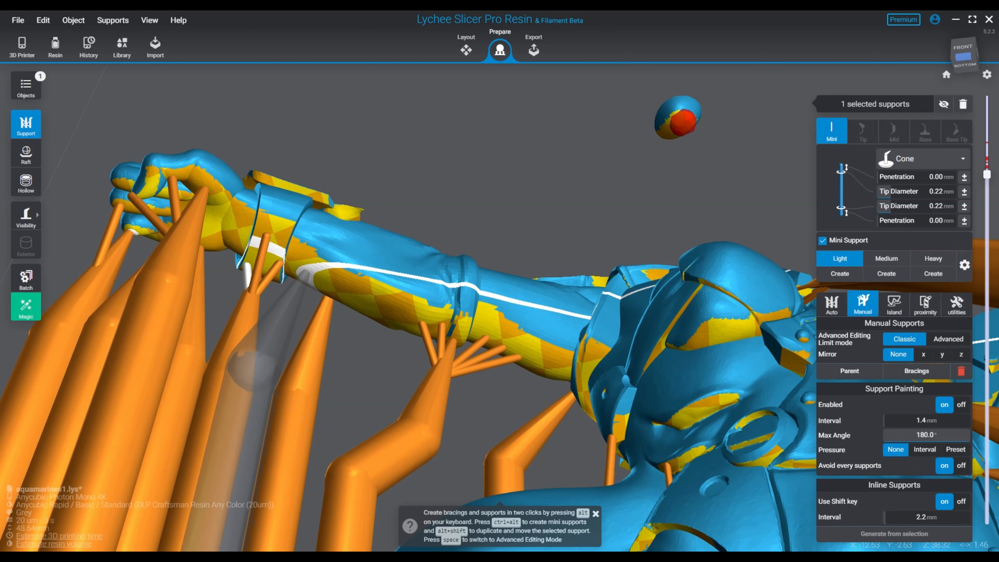
{"action": "left_click", "coordinate": [308, 272]}
Place a light support with a 0.22 mm tip under the forearm and branch mini supports to the surrounding overhang.
{"action": "left_click", "coordinate": [387, 313]}
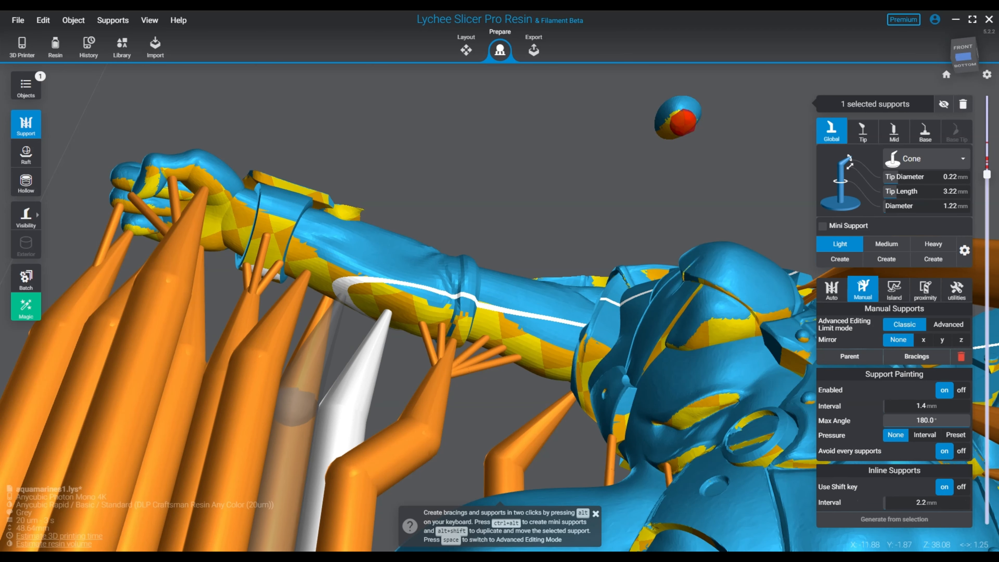
{"action": "left_click", "coordinate": [345, 294], "text": "ctrl+alt"}
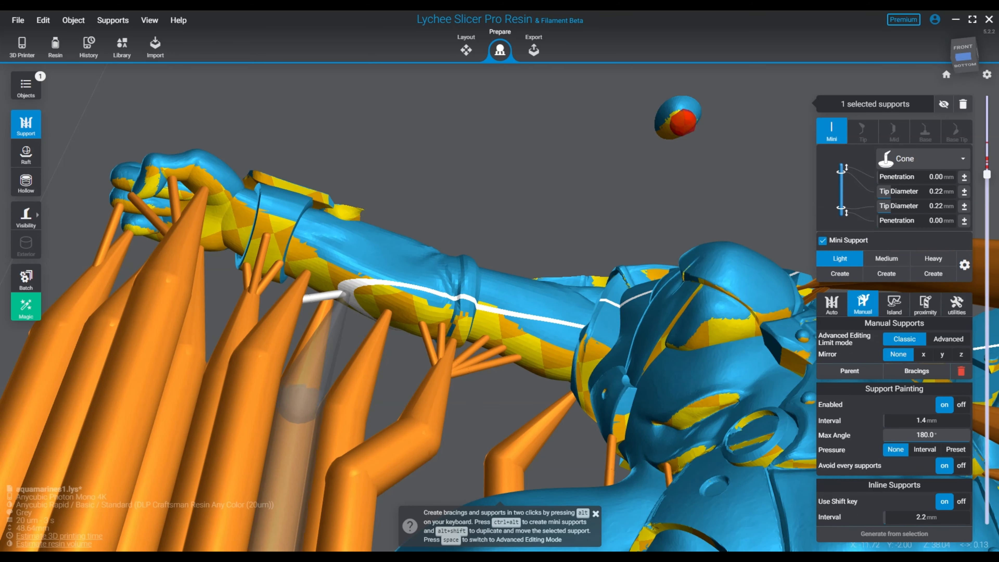
{"action": "left_click", "coordinate": [348, 291], "text": "ctrl+alt"}
{"action": "left_click", "coordinate": [372, 328], "text": "ctrl+alt"}
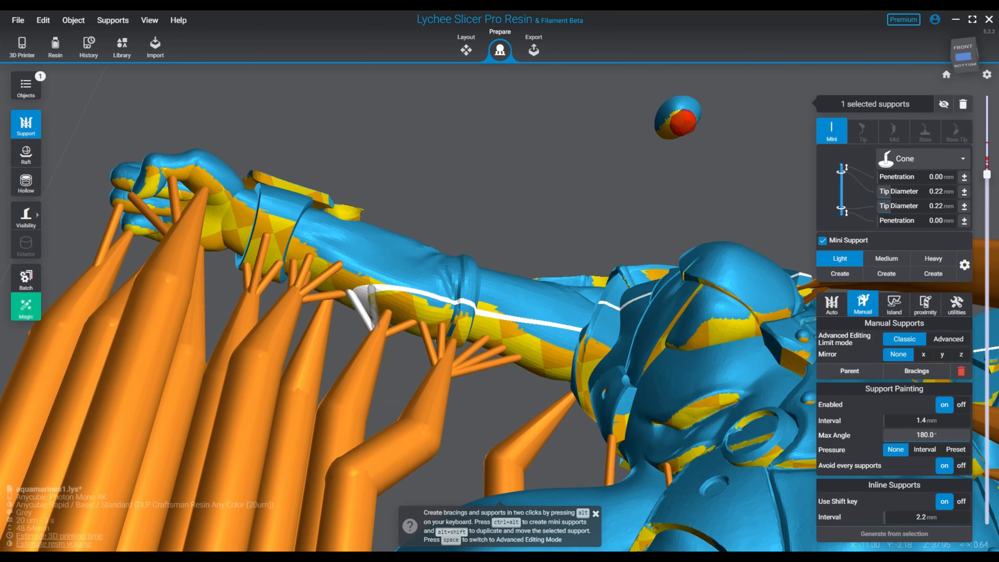
Place three light supports with 0.22 mm tips along the arm's back underside, from near the shoulder to just past the elbow band.
{"action": "right_click_drag", "start_coordinate": [417, 303], "coordinate": [700, 347]}
{"action": "mouse_move", "coordinate": [590, 307]}
{"action": "right_mouse_down"}
{"action": "mouse_move", "coordinate": [633, 311]}
{"action": "mouse_move", "coordinate": [590, 303]}
{"action": "right_mouse_up"}
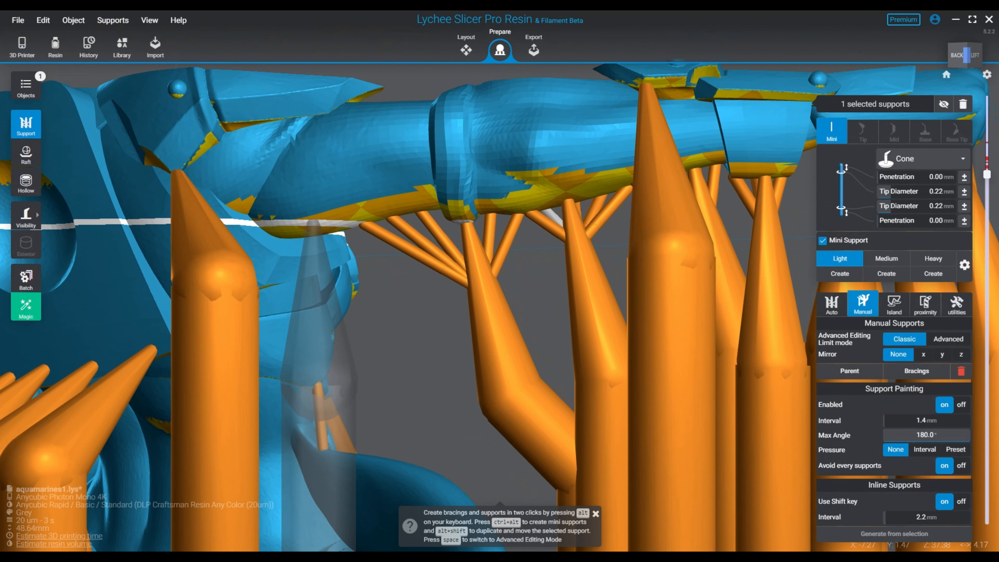
{"action": "left_click", "coordinate": [314, 221]}
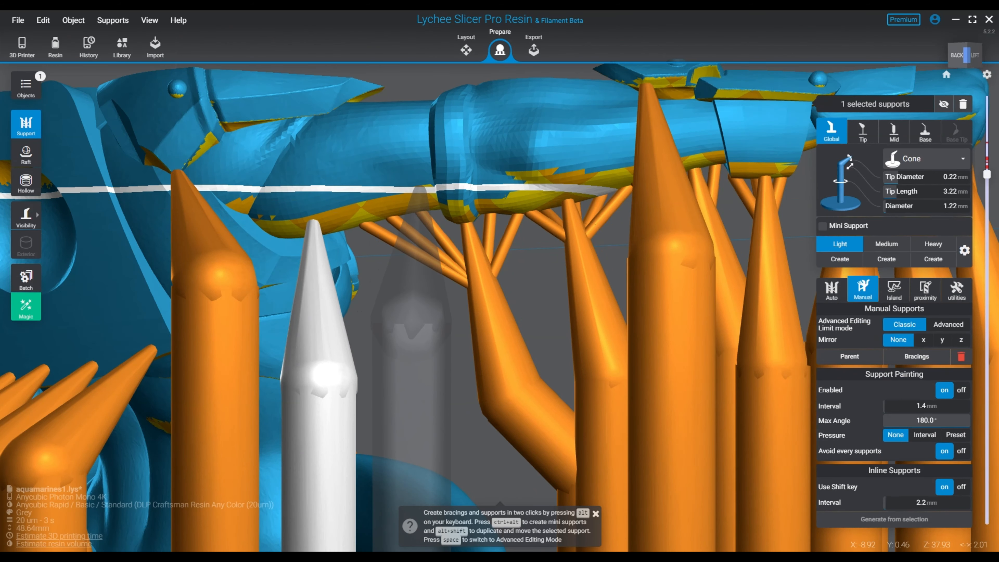
{"action": "left_click", "coordinate": [419, 188]}
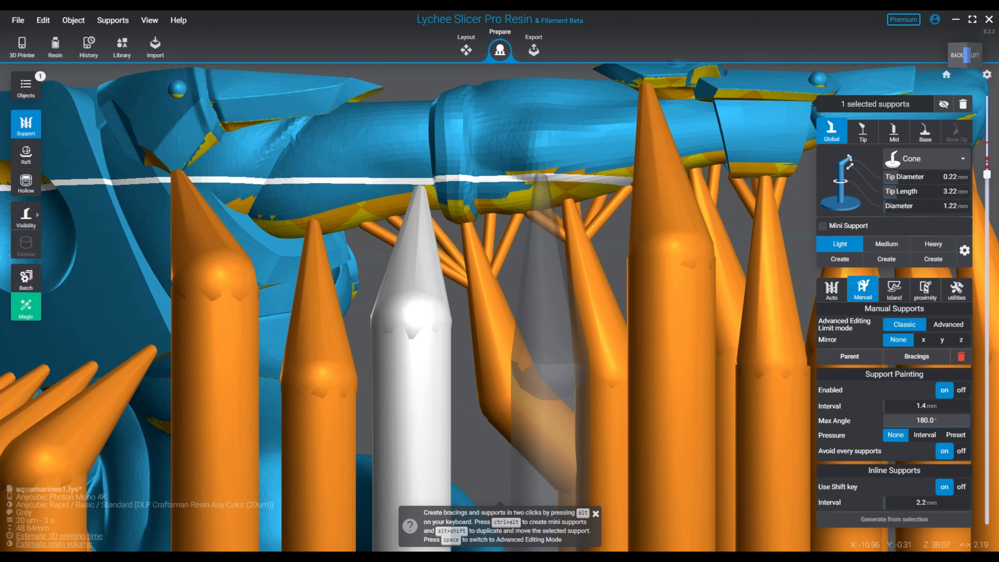
{"action": "left_click", "coordinate": [542, 178]}
Adjust the position of an arm support's body in Advanced Editing Mode and return to Classic mode.
{"action": "scroll", "coordinate": [541, 314], "scroll_direction": "down", "scroll_amount": 10}
{"action": "right_click_drag", "start_coordinate": [553, 307], "coordinate": [567, 398]}
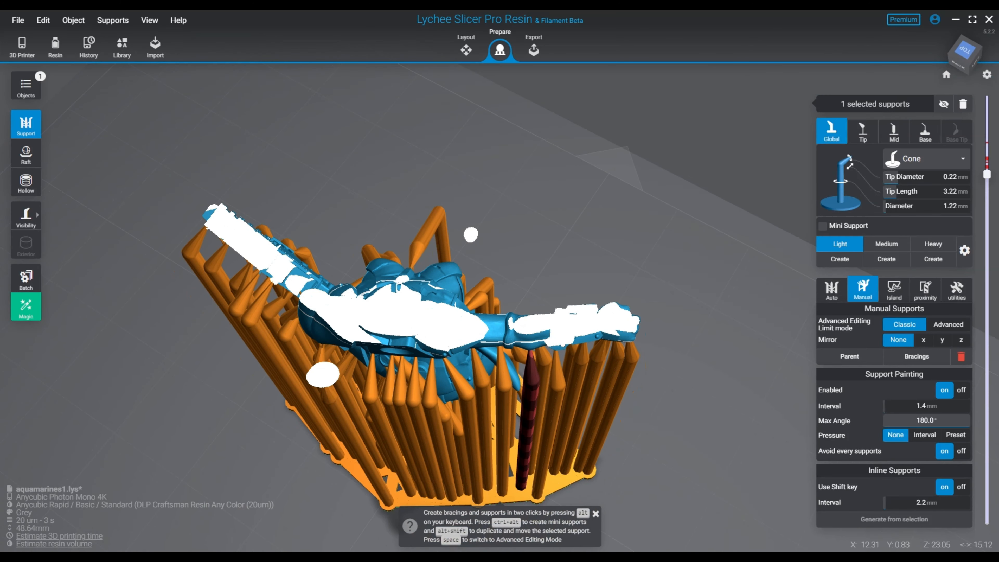
{"action": "key", "text": "space"}
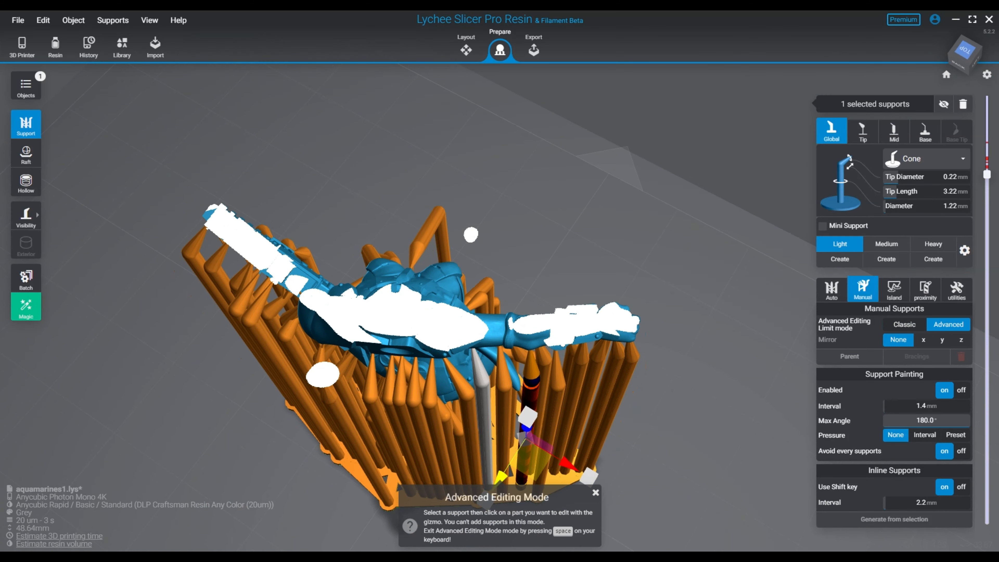
{"action": "scroll", "coordinate": [606, 421], "scroll_direction": "up", "scroll_amount": 1}
{"action": "middle_click_drag", "start_coordinate": [606, 421], "coordinate": [593, 315]}
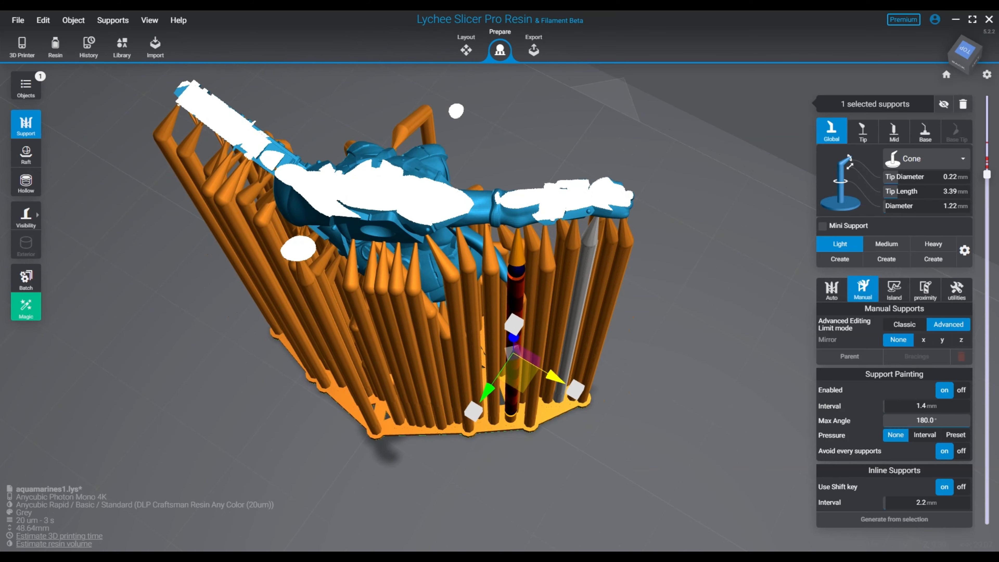
{"action": "key", "text": "Escape"}
Branch mini supports with 0.22 mm tips from the light support near the shoulder to the upper arm's underside.
{"action": "right_click_drag", "start_coordinate": [637, 370], "coordinate": [364, 196]}
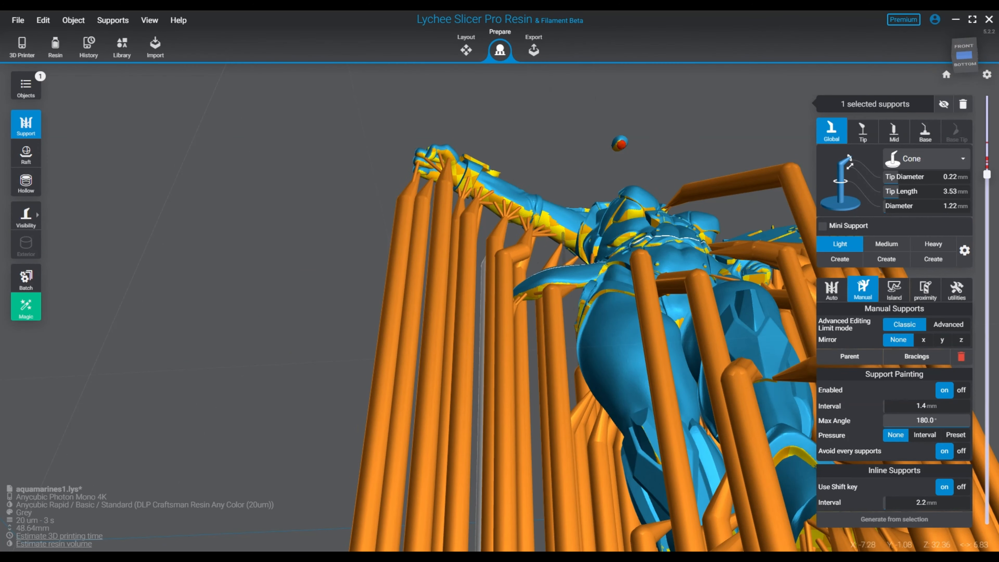
{"action": "left_click", "coordinate": [561, 242]}
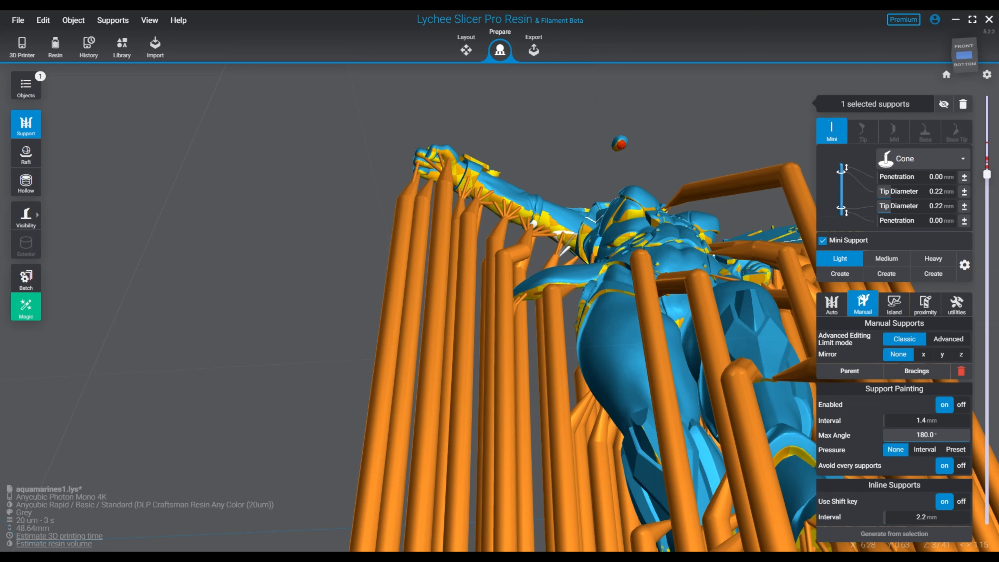
{"action": "right_click_drag", "start_coordinate": [563, 244], "coordinate": [563, 283]}
{"action": "scroll", "coordinate": [567, 260], "scroll_direction": "up", "scroll_amount": 5}
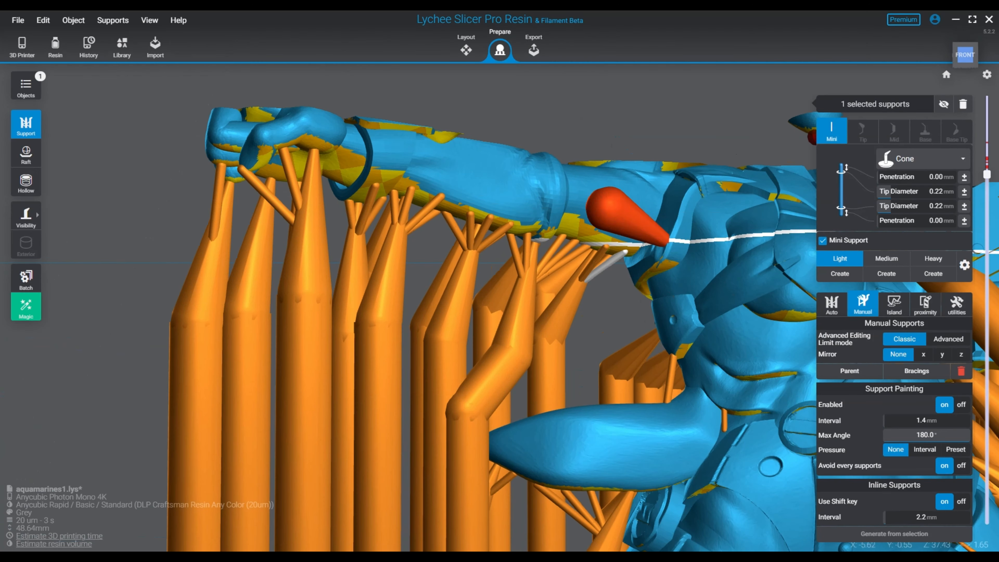
Place a light support under the red island of the floating round part above the chest.
{"action": "middle_click_drag", "start_coordinate": [668, 240], "coordinate": [302, 268]}
{"action": "right_click_drag", "start_coordinate": [444, 275], "coordinate": [435, 191]}
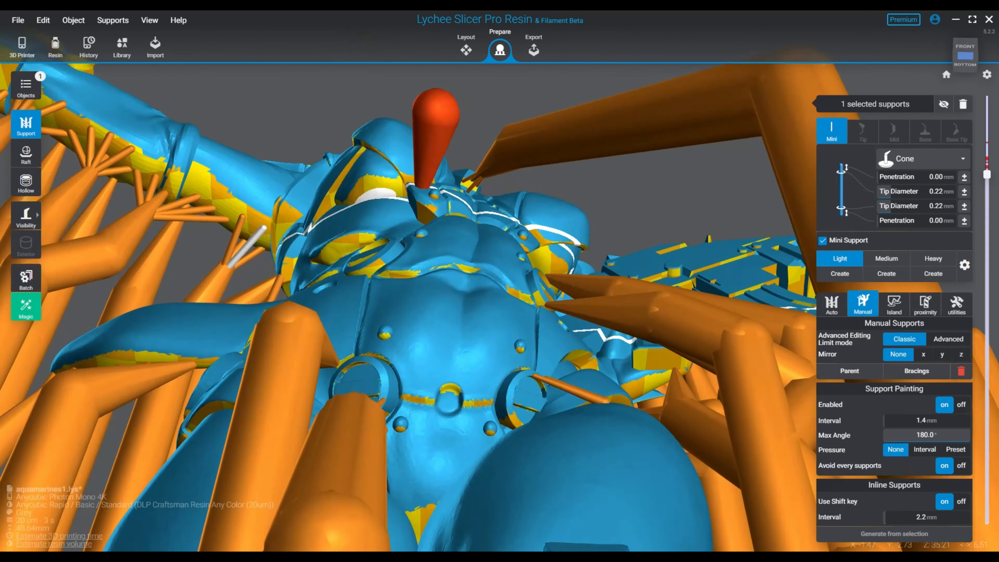
{"action": "middle_click_drag", "start_coordinate": [435, 191], "coordinate": [435, 351]}
{"action": "left_click", "coordinate": [360, 206]}
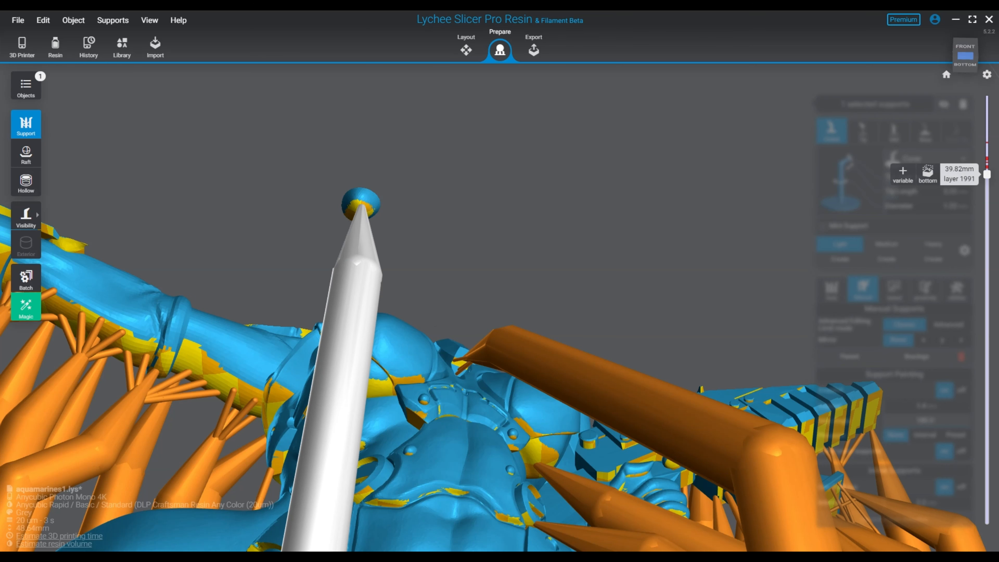
Raise the layer preview and place mini supports with 0.10 mm tips on the two lower red islands of the small detail above the chest.
{"action": "key", "text": "Escape"}
{"action": "mouse_move", "coordinate": [987, 175]}
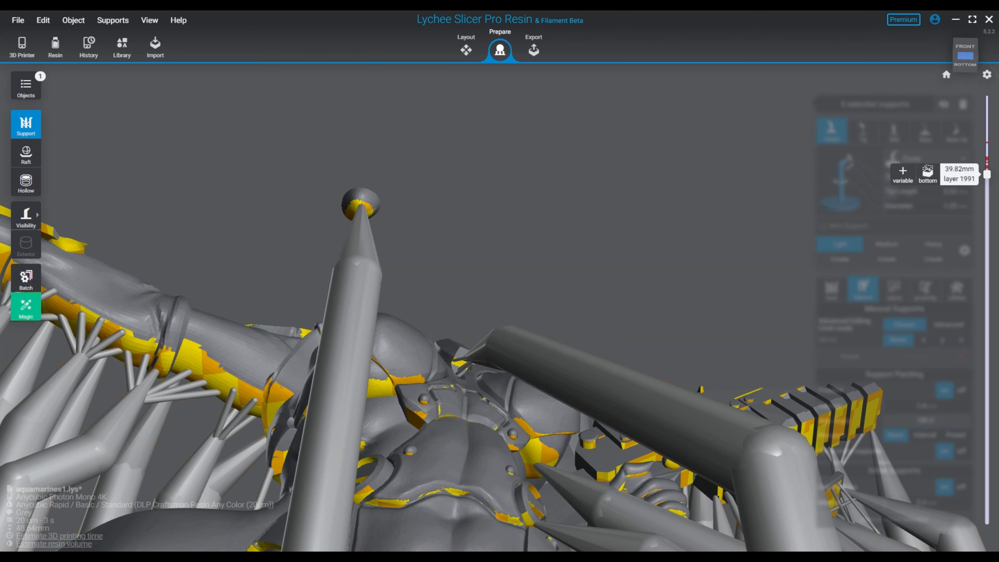
{"action": "left_click_drag", "start_coordinate": [986, 170], "coordinate": [987, 169]}
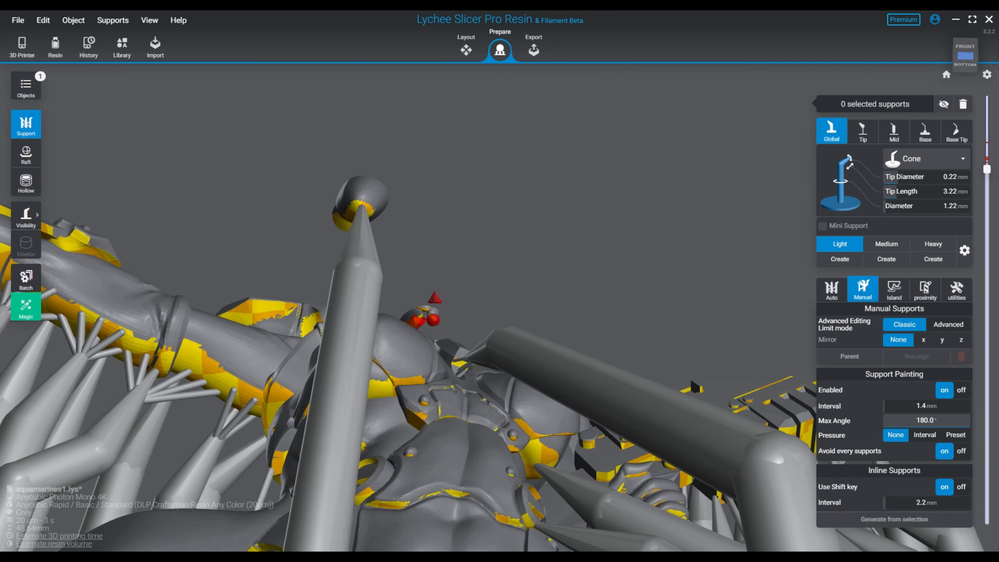
{"action": "right_click_drag", "start_coordinate": [499, 275], "coordinate": [669, 315]}
{"action": "right_click_drag", "start_coordinate": [435, 252], "coordinate": [443, 307]}
{"action": "scroll", "coordinate": [458, 343], "scroll_direction": "up", "scroll_amount": 4}
{"action": "scroll", "coordinate": [458, 342], "scroll_direction": "up", "scroll_amount": 3}
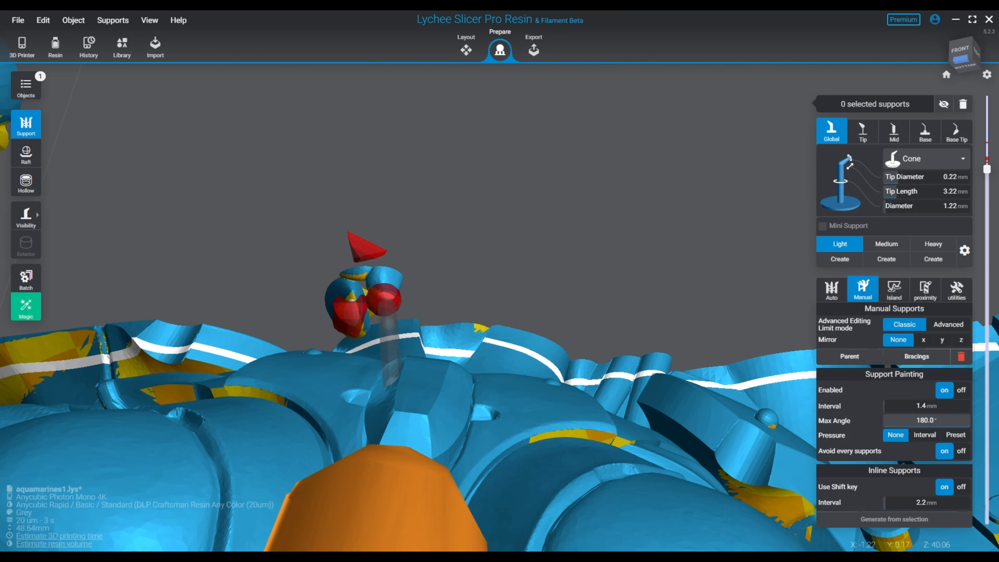
{"action": "left_click", "coordinate": [383, 299]}
{"action": "scroll", "coordinate": [383, 299], "scroll_direction": "up", "scroll_amount": 5}
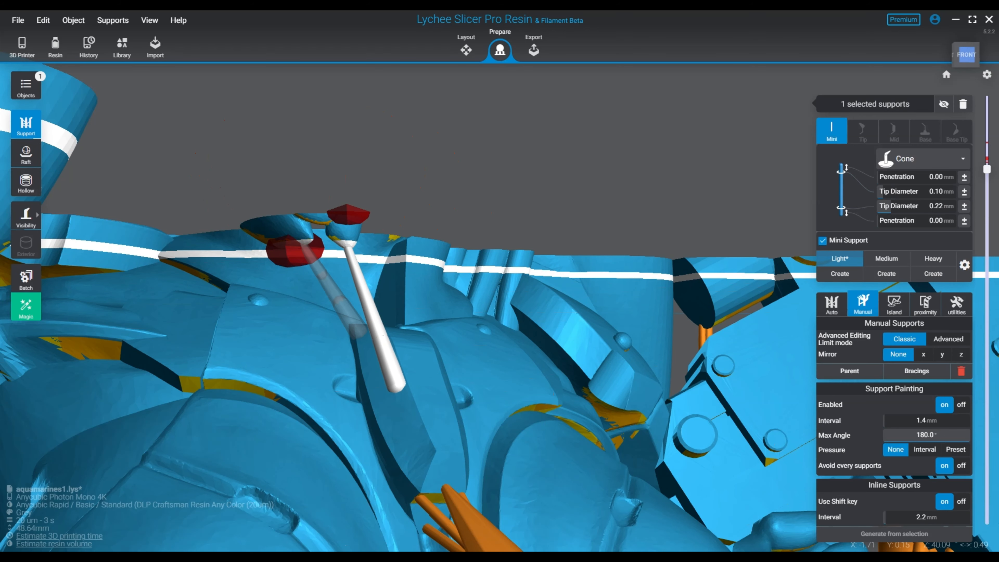
{"action": "left_click", "coordinate": [295, 251]}
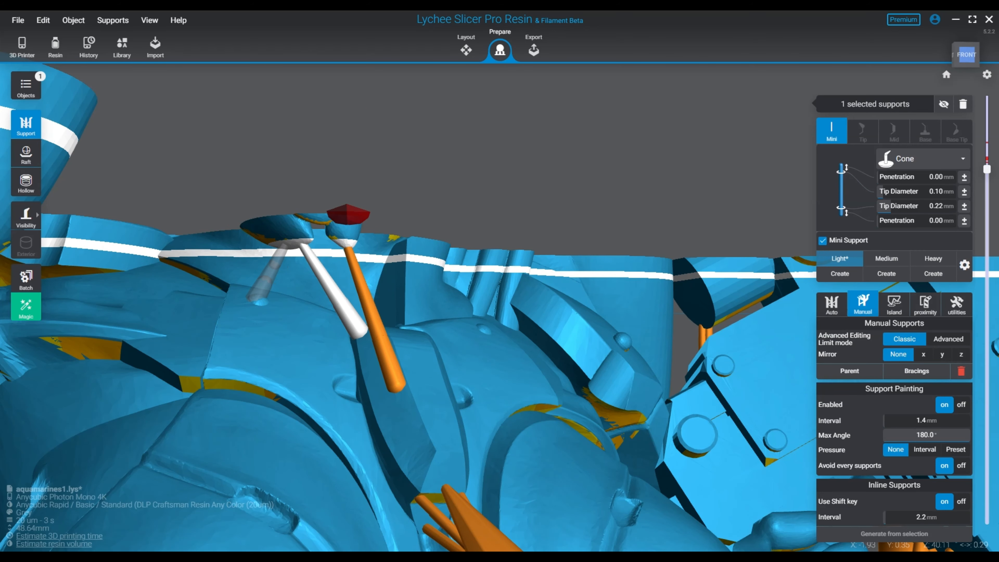
{"action": "key", "text": "Escape"}
Place light supports with 0.22 mm tips under the floating oval part's outer side and the small overhang at its opposite edge.
{"action": "right_click_drag", "start_coordinate": [426, 376], "coordinate": [364, 388]}
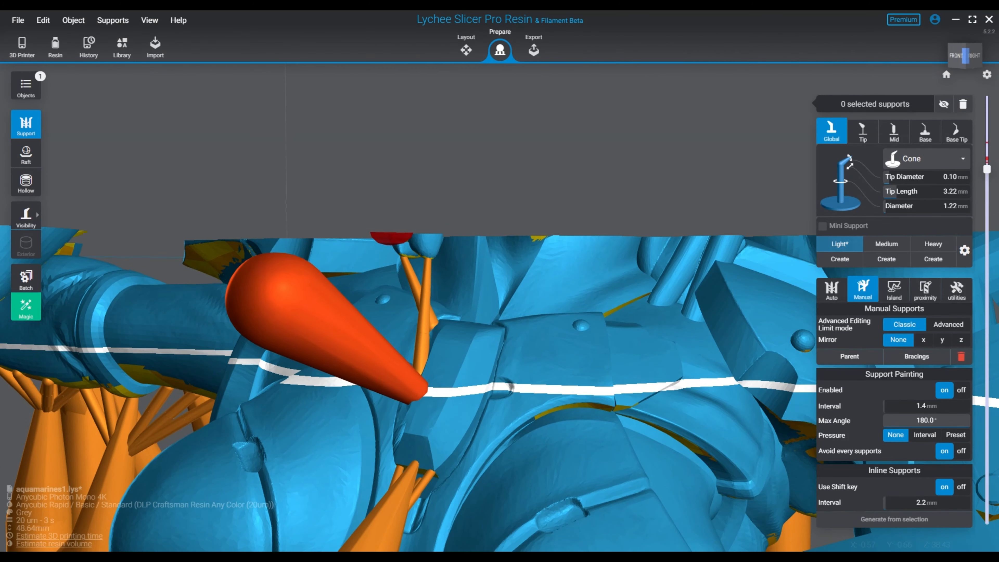
{"action": "right_click_drag", "start_coordinate": [499, 299], "coordinate": [472, 240]}
{"action": "scroll", "coordinate": [456, 350], "scroll_direction": "down", "scroll_amount": 7}
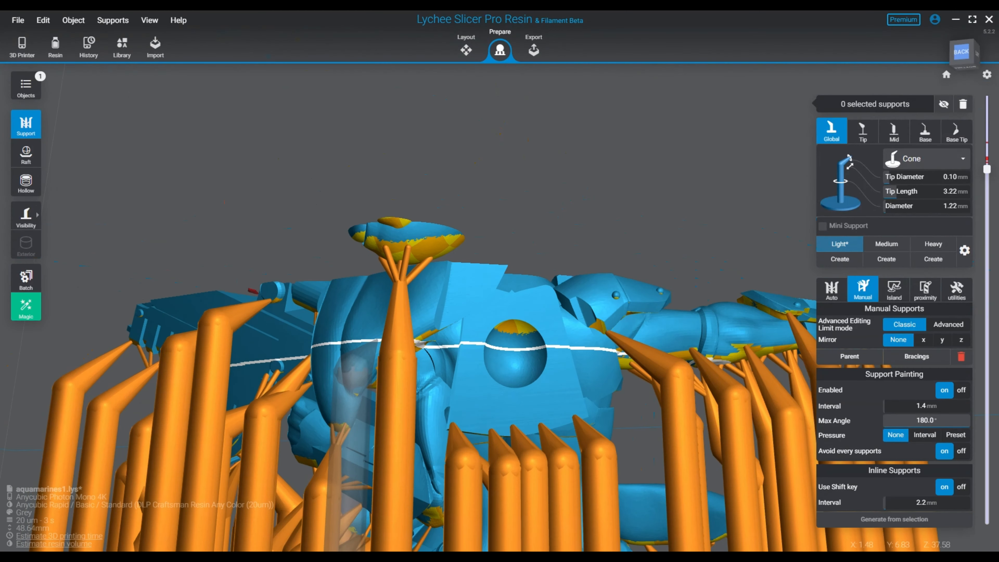
{"action": "right_click_drag", "start_coordinate": [457, 351], "coordinate": [464, 276]}
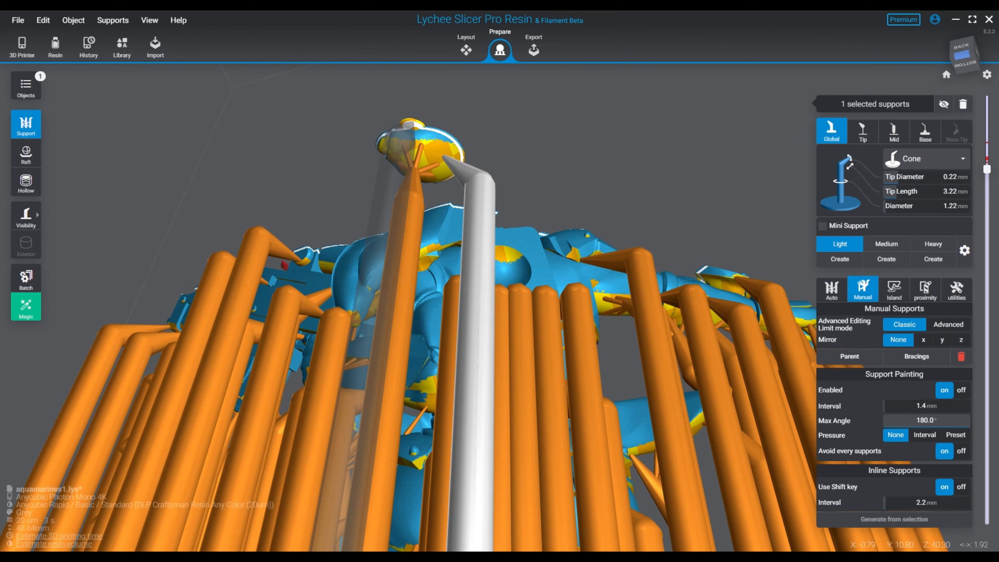
{"action": "left_click", "coordinate": [408, 125]}
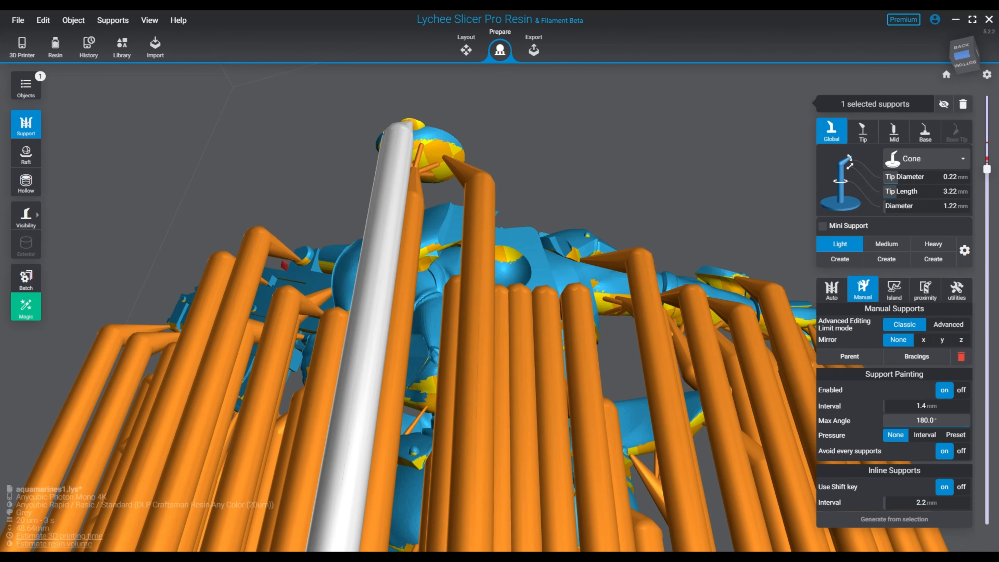
Add mini supports and light supports with 0.22 mm tips beneath the rifle's underside, from the magazine to the front of the handguard.
{"action": "right_click_drag", "start_coordinate": [460, 276], "coordinate": [441, 343]}
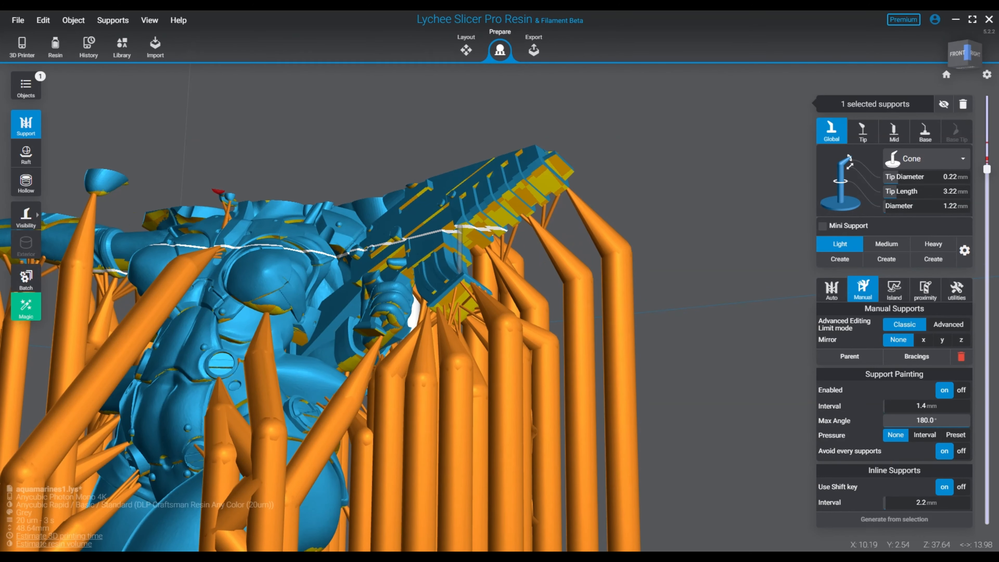
{"action": "left_click", "coordinate": [465, 227]}
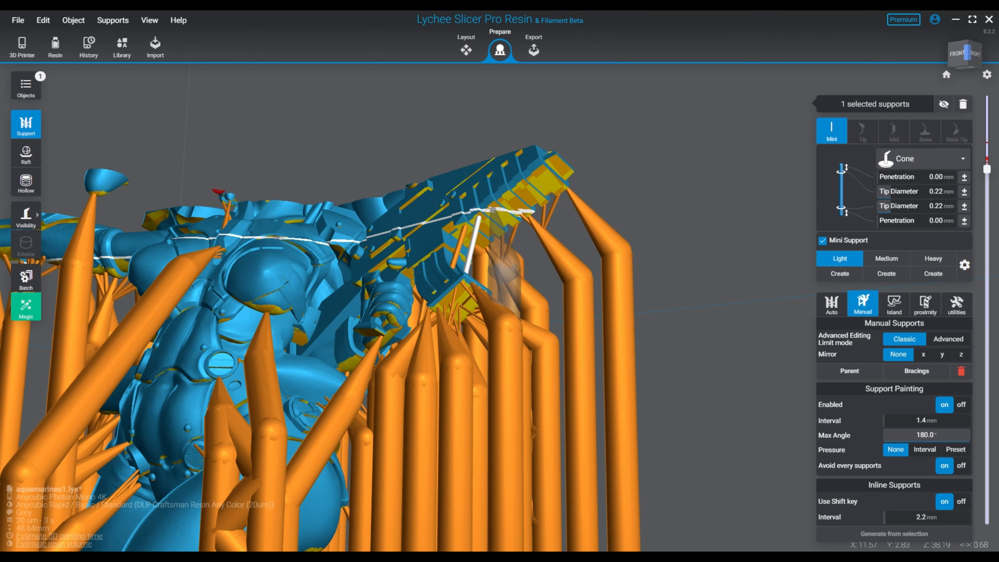
{"action": "right_click_drag", "start_coordinate": [559, 267], "coordinate": [417, 212]}
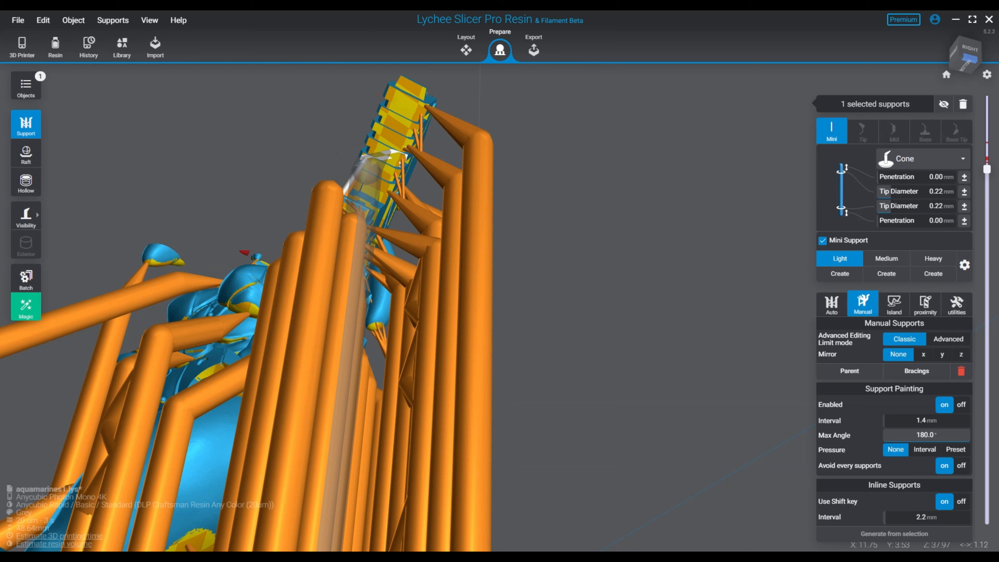
{"action": "left_click", "coordinate": [356, 315]}
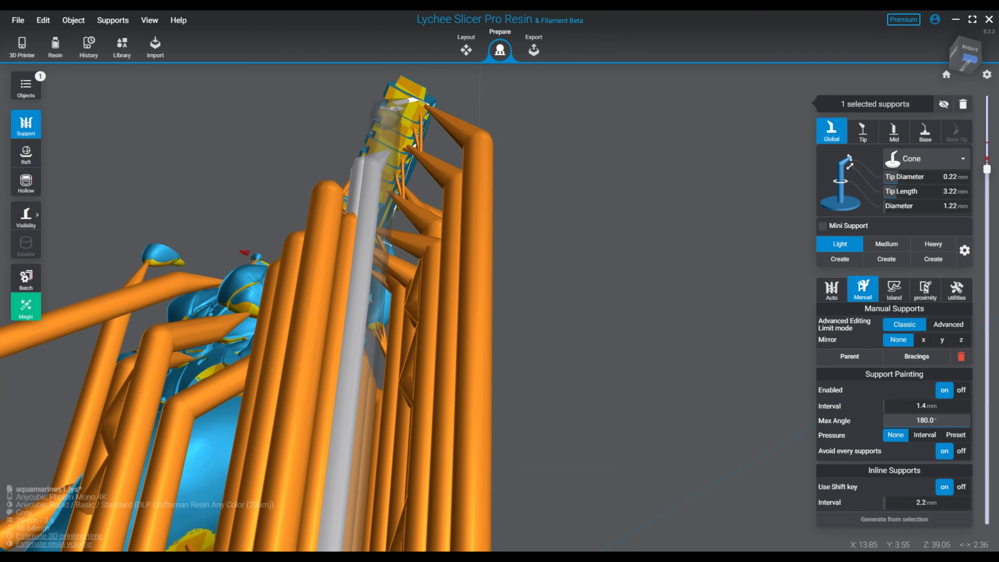
{"action": "left_click", "coordinate": [402, 99]}
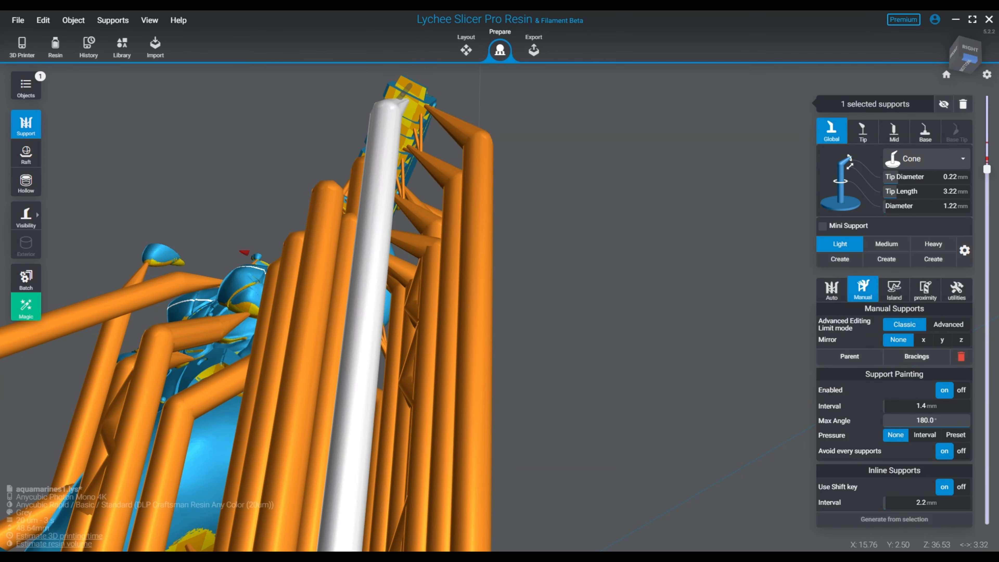
Branch mini supports with 0.22 mm tips to the front of the rifle's handguard and undo the last change.
{"action": "left_click", "coordinate": [410, 86]}
{"action": "right_click_drag", "start_coordinate": [397, 165], "coordinate": [299, 232]}
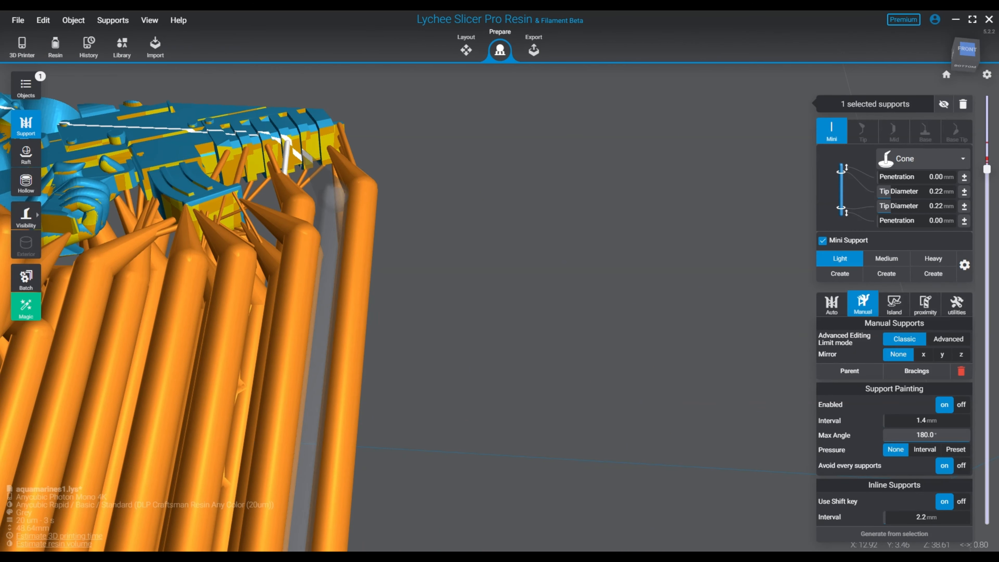
{"action": "left_click", "coordinate": [303, 136]}
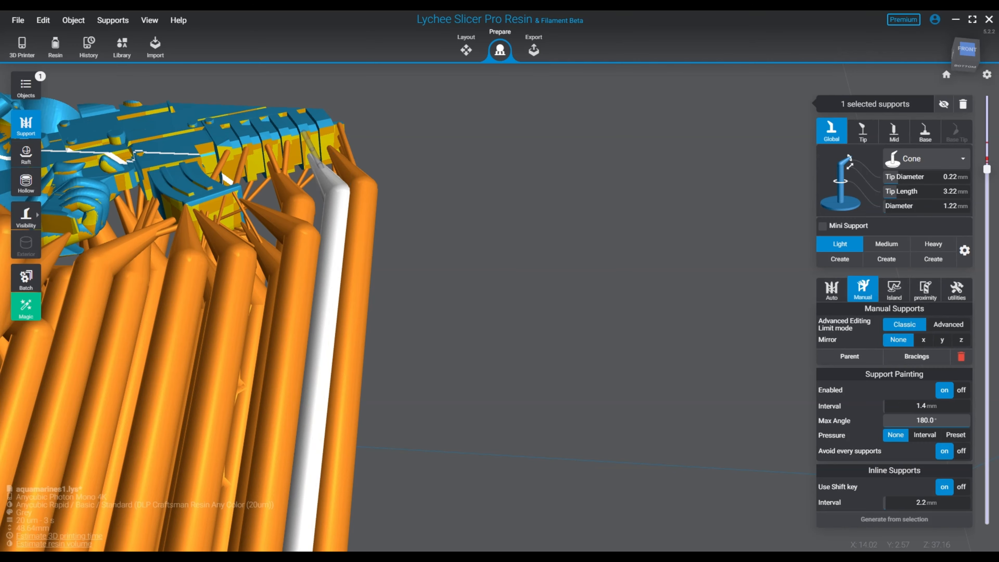
{"action": "key", "text": "ctrl+z"}
Raise the layer preview and place a light support with a 0.22 mm tip under the red island of the rifle's barrel.
{"action": "right_click_drag", "start_coordinate": [433, 197], "coordinate": [260, 221]}
{"action": "scroll", "coordinate": [259, 295], "scroll_direction": "up", "scroll_amount": 3}
{"action": "right_click_drag", "start_coordinate": [150, 299], "coordinate": [221, 301]}
{"action": "middle_click_drag", "start_coordinate": [212, 303], "coordinate": [394, 250]}
{"action": "right_click_drag", "start_coordinate": [323, 300], "coordinate": [291, 267]}
{"action": "right_click_drag", "start_coordinate": [488, 276], "coordinate": [494, 343]}
{"action": "scroll", "coordinate": [497, 313], "scroll_direction": "up", "scroll_amount": 3}
{"action": "left_click_drag", "start_coordinate": [987, 169], "coordinate": [987, 152]}
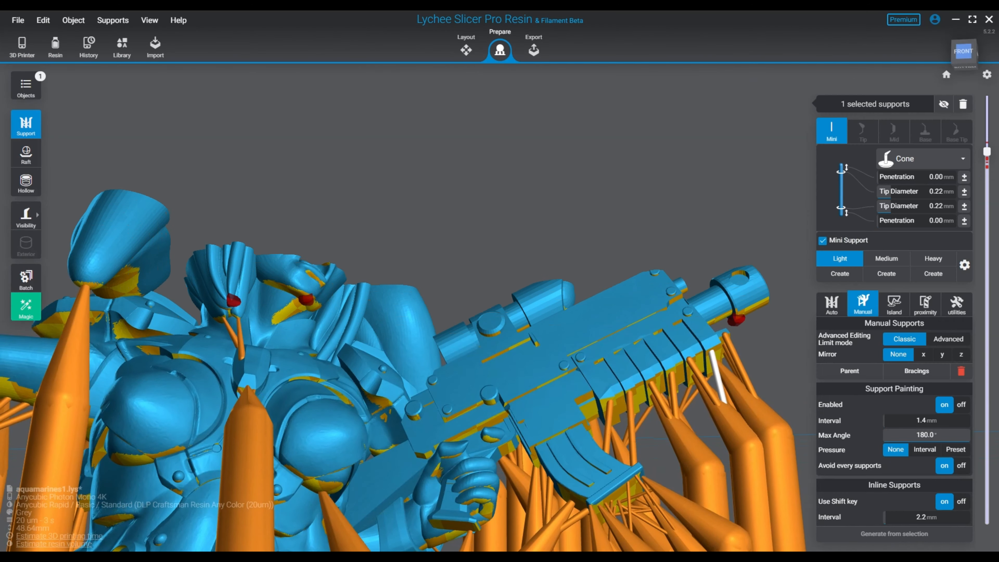
{"action": "right_click_drag", "start_coordinate": [551, 276], "coordinate": [394, 299]}
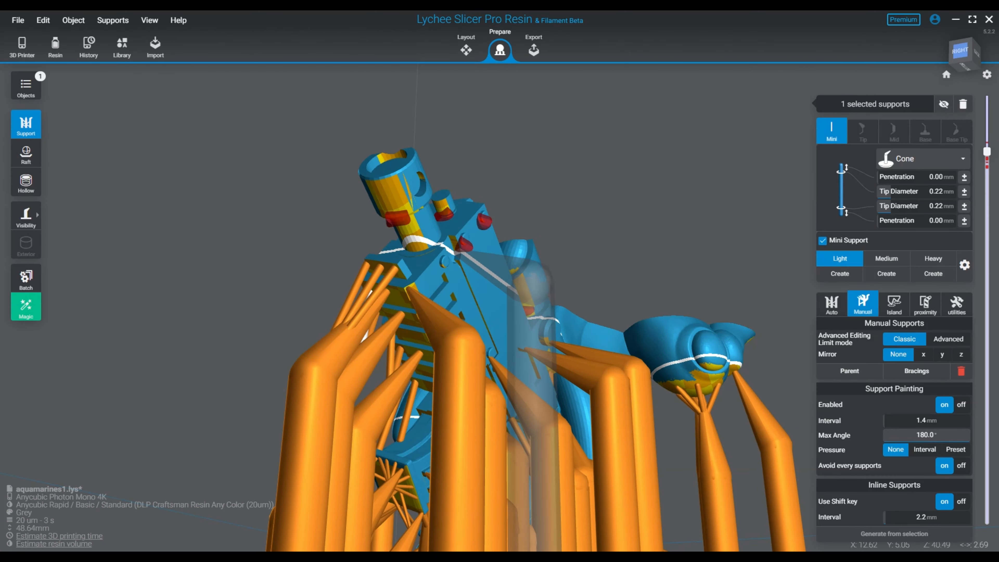
{"action": "left_click", "coordinate": [395, 221]}
Place light supports with 0.22 mm tips under the two red islands on the rifle body's far side near the barrel.
{"action": "right_click_drag", "start_coordinate": [527, 287], "coordinate": [374, 305]}
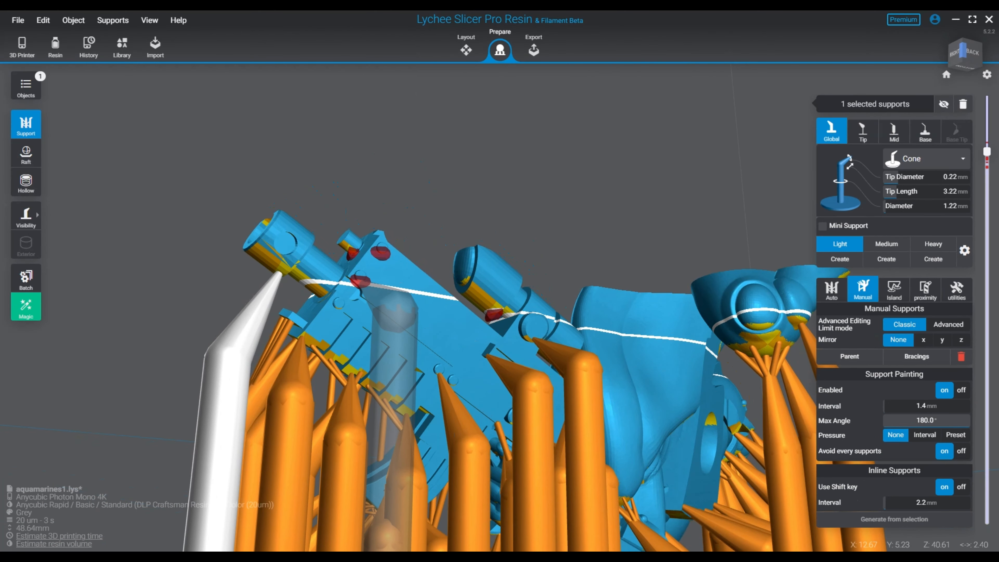
{"action": "left_click", "coordinate": [378, 291]}
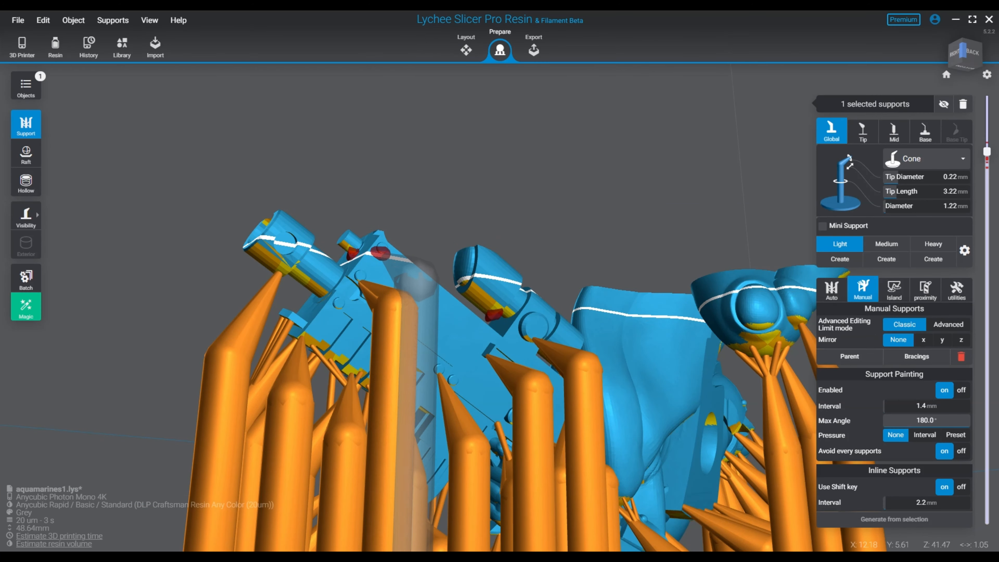
{"action": "left_click", "coordinate": [387, 258]}
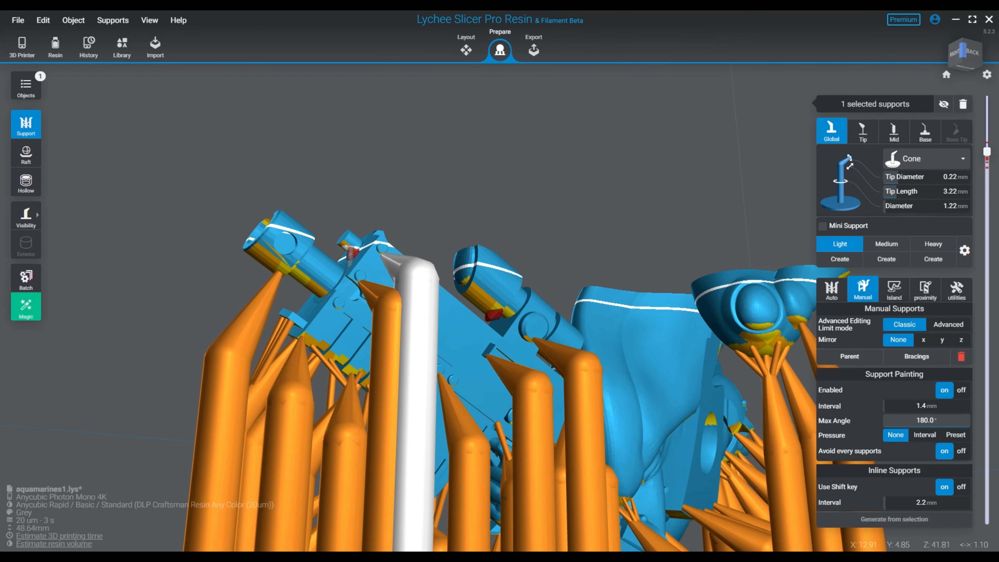
Add mini supports with 0.10 mm tips under the red islands of the small knob beside the barrel and the rifle's scope.
{"action": "left_click", "coordinate": [348, 254]}
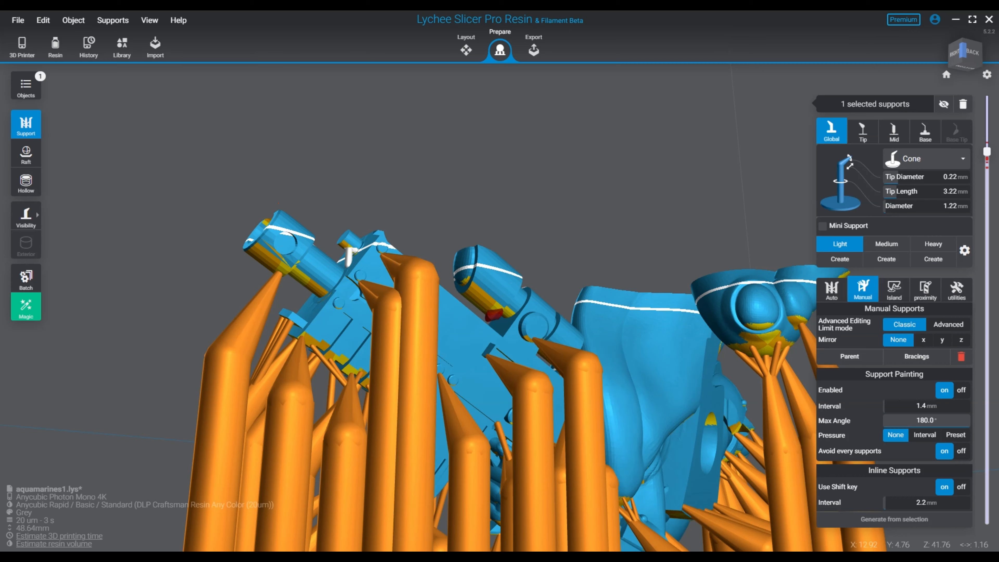
{"action": "right_click_drag", "start_coordinate": [418, 290], "coordinate": [362, 315]}
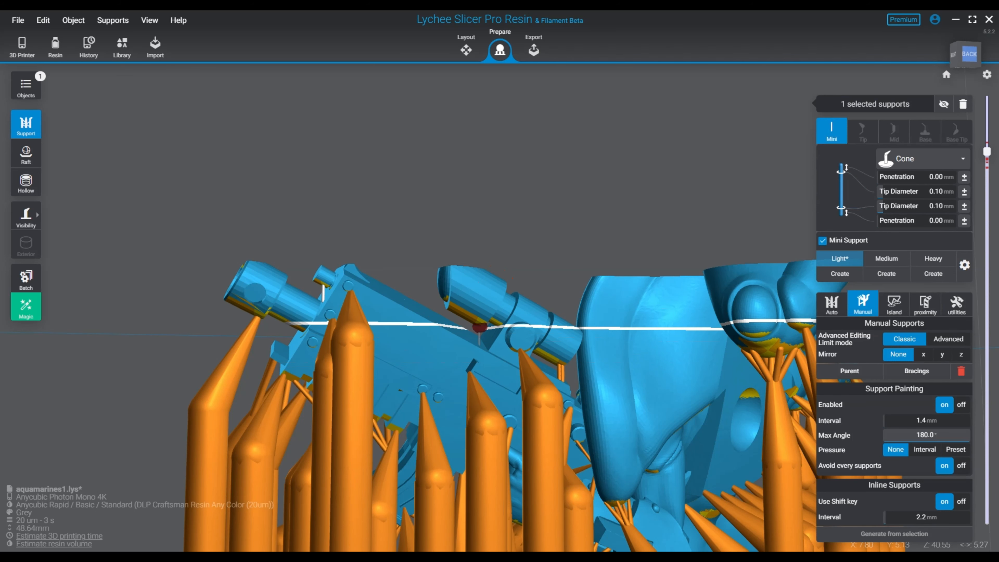
{"action": "left_click", "coordinate": [480, 328]}
{"action": "right_click_drag", "start_coordinate": [501, 366], "coordinate": [499, 336]}
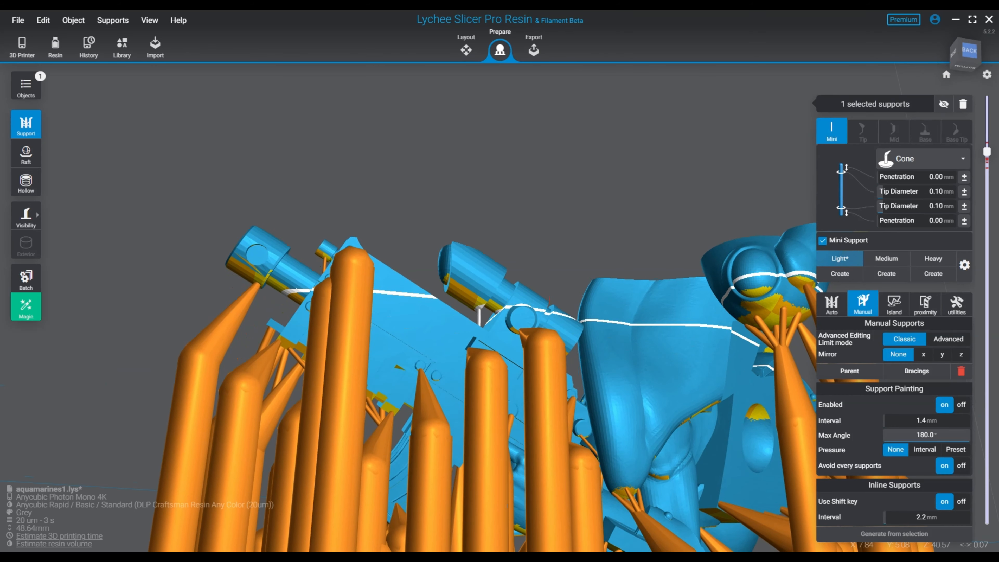
Support the red island at the hair strand's end above the chest with a light support and a mini support, both with 0.10 mm tips.
{"action": "right_click_drag", "start_coordinate": [543, 346], "coordinate": [771, 370]}
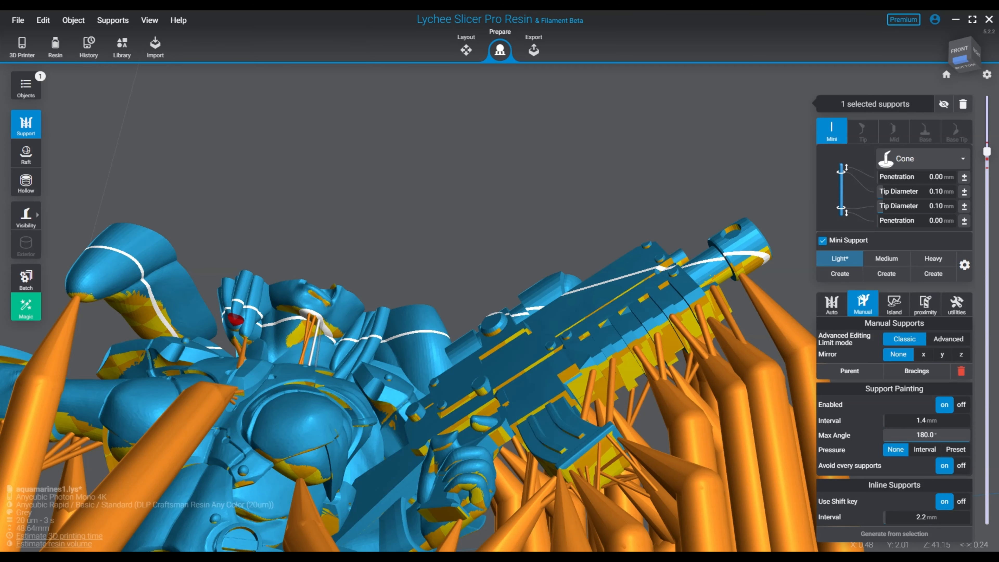
{"action": "right_click_drag", "start_coordinate": [358, 330], "coordinate": [357, 386]}
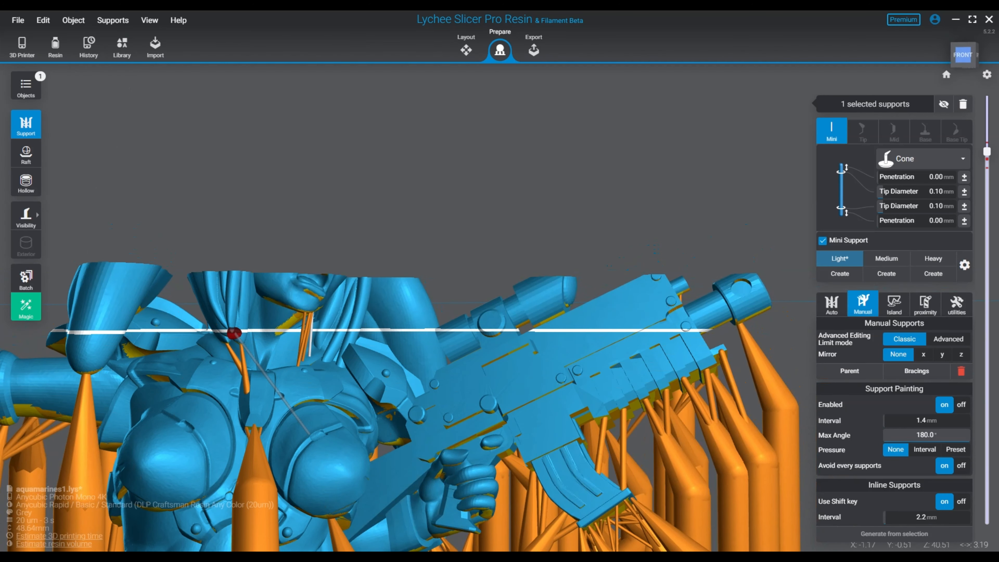
{"action": "left_click", "coordinate": [234, 333]}
{"action": "right_click_drag", "start_coordinate": [353, 372], "coordinate": [433, 334]}
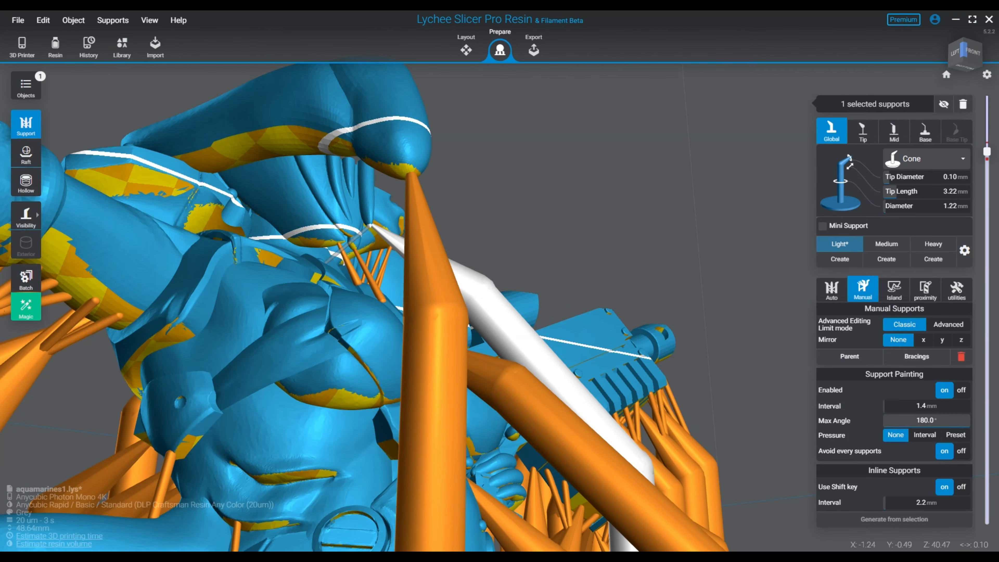
{"action": "left_click", "coordinate": [371, 226]}
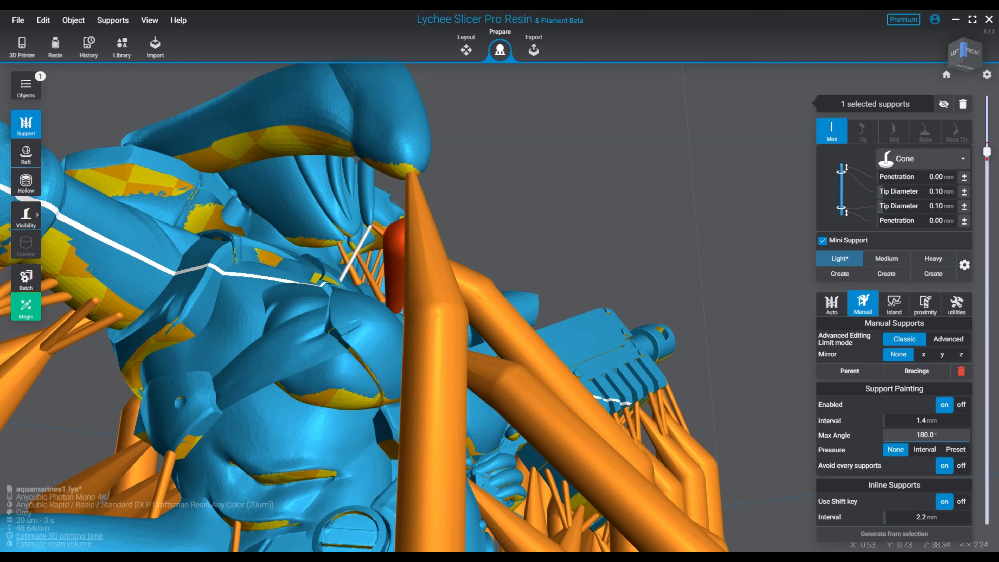
Place a row of mini supports with 0.10 mm tips under the overhanging edge behind the shoulder.
{"action": "right_click_drag", "start_coordinate": [372, 237], "coordinate": [302, 342]}
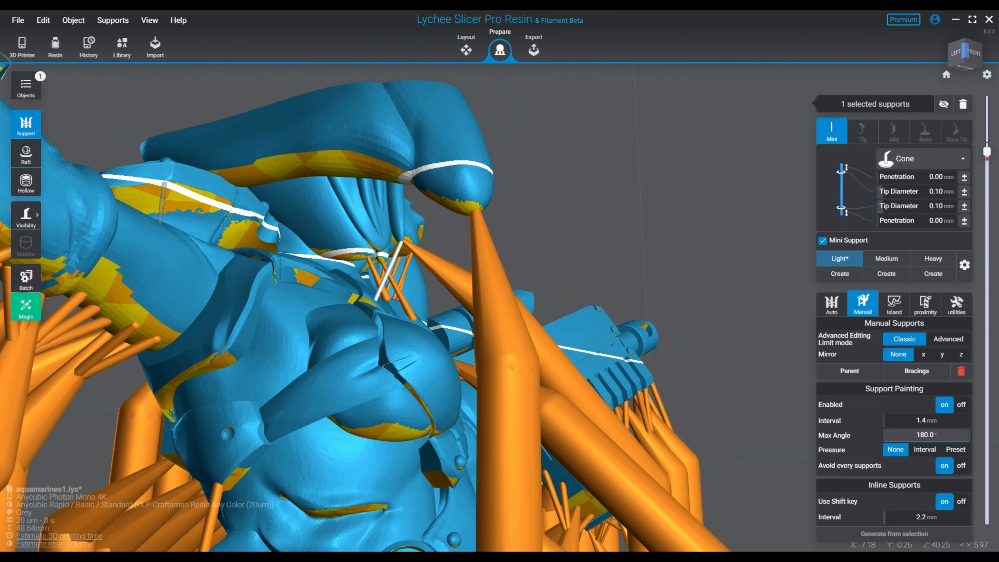
{"action": "left_click", "coordinate": [176, 184]}
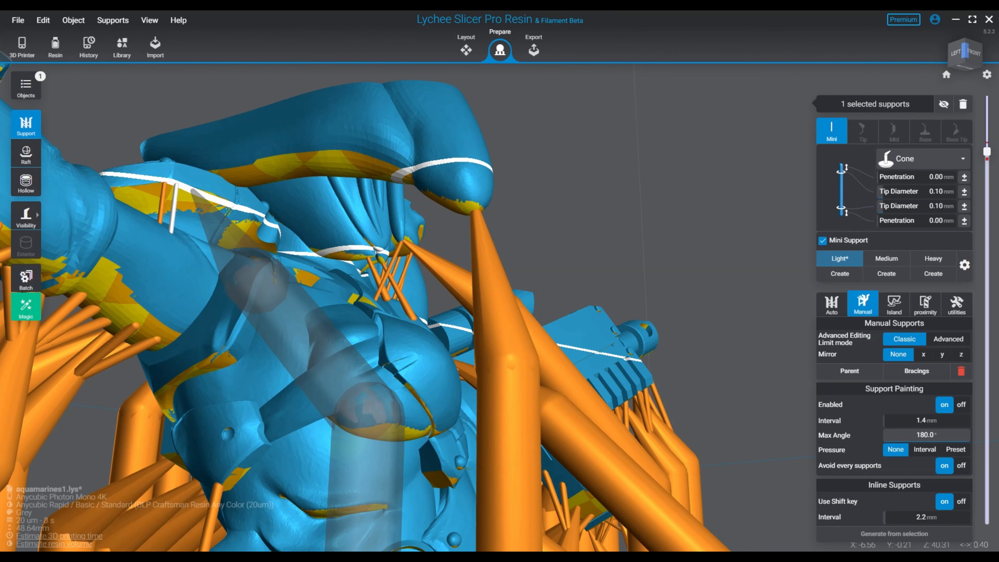
{"action": "left_click", "coordinate": [190, 192]}
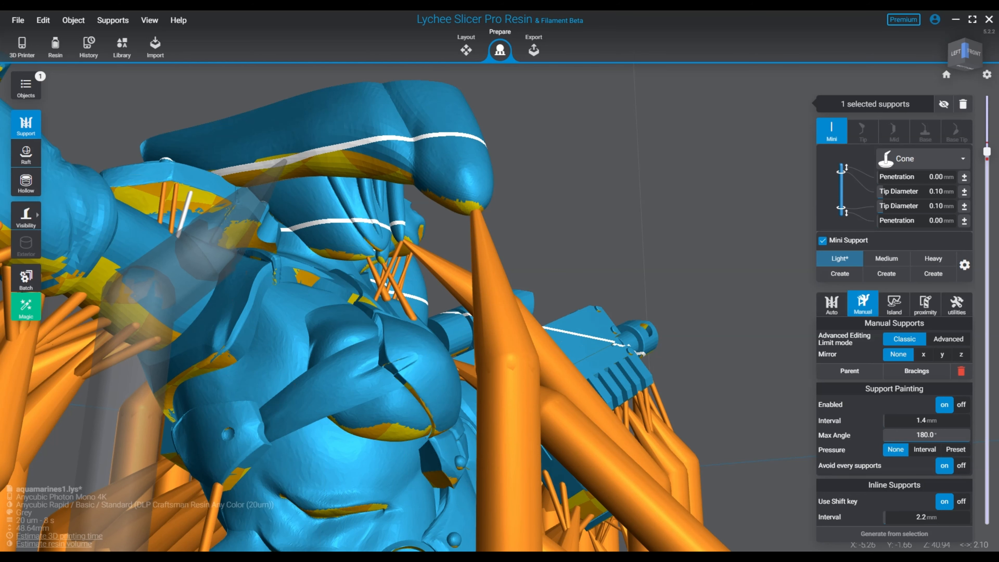
Place two light supports with 0.10 mm tips under the large curved lock above the shoulder and branch mini supports to its underside.
{"action": "left_click", "coordinate": [286, 160]}
{"action": "left_click", "coordinate": [355, 157]}
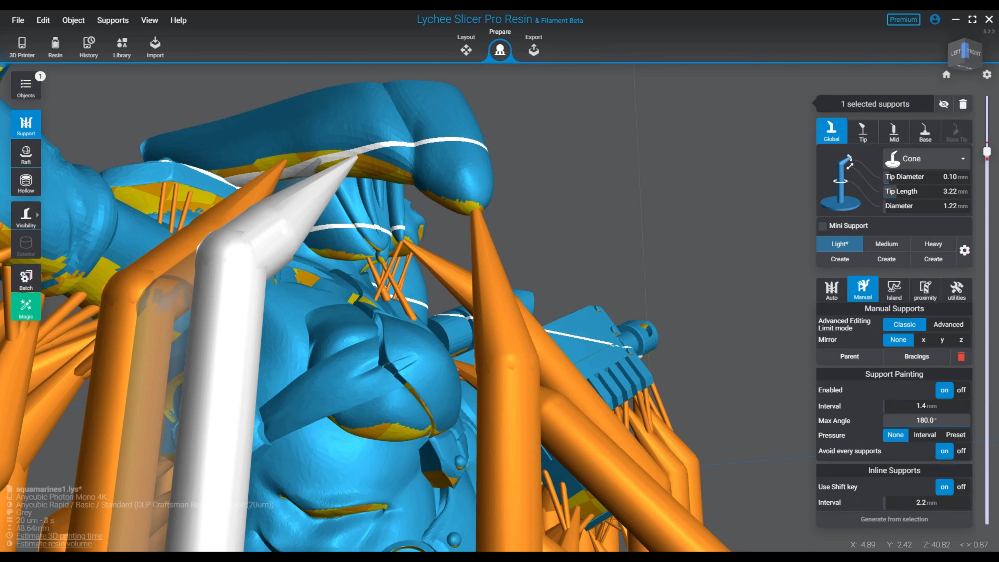
{"action": "left_click", "coordinate": [319, 154]}
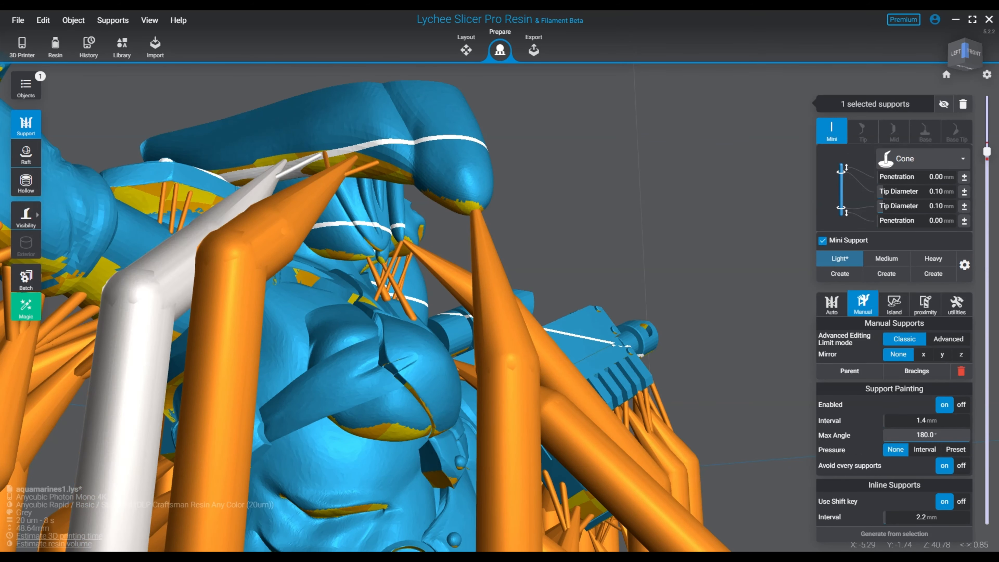
{"action": "right_click_drag", "start_coordinate": [388, 335], "coordinate": [295, 366]}
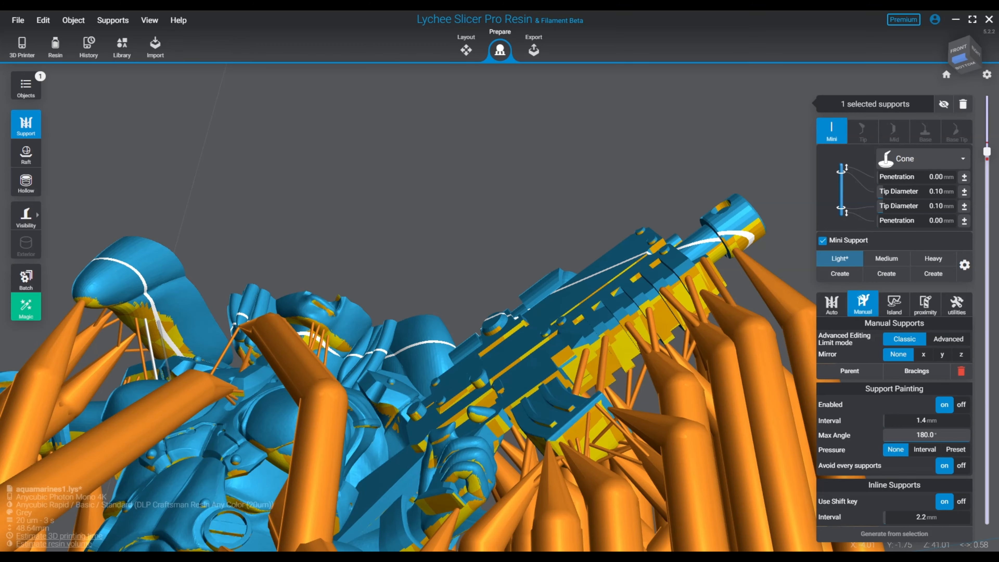
Inspect the supported upper figure from several sides and lower the layer preview to layer 1899 to check the cross-section.
{"action": "right_click_drag", "start_coordinate": [295, 366], "coordinate": [472, 323]}
{"action": "right_click_drag", "start_coordinate": [518, 351], "coordinate": [377, 346]}
{"action": "right_click_drag", "start_coordinate": [458, 335], "coordinate": [523, 410]}
{"action": "scroll", "coordinate": [537, 404], "scroll_direction": "down", "scroll_amount": 2}
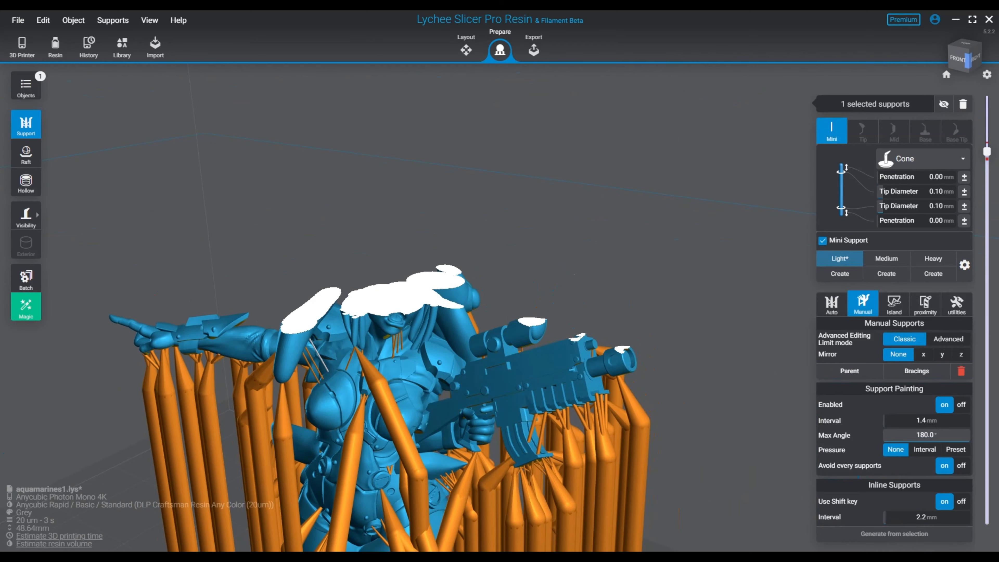
{"action": "mouse_move", "coordinate": [987, 151]}
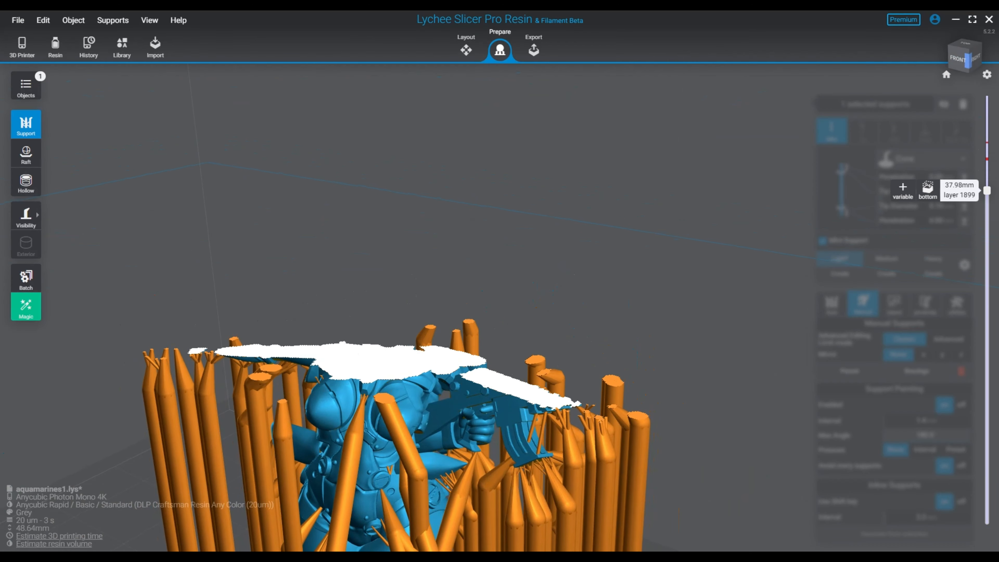
{"action": "left_click_drag", "start_coordinate": [502, 349], "coordinate": [362, 181]}
{"action": "left_click", "coordinate": [964, 52]}
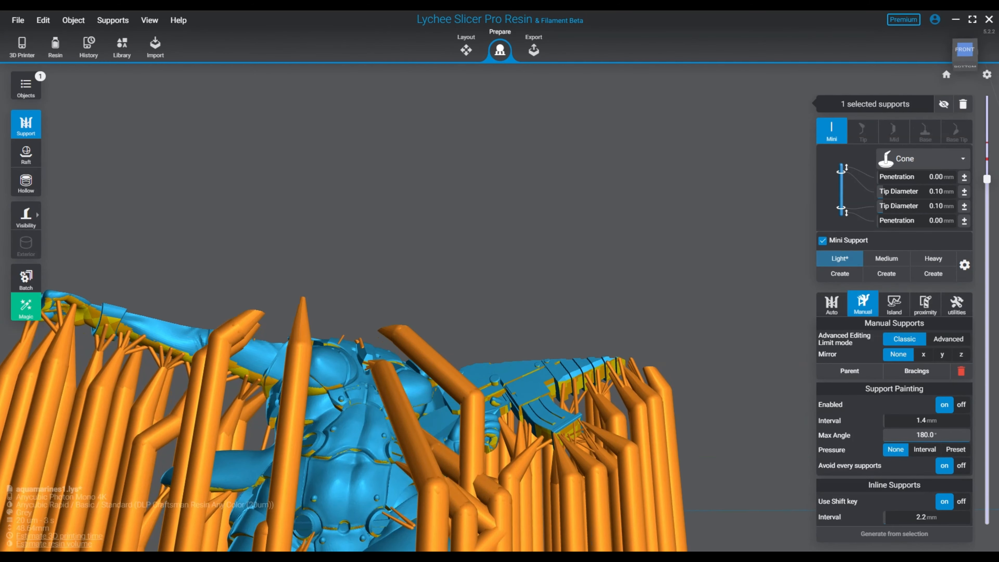
Raise the layer preview to full height and place a light support with a 0.10 mm tip at the small red island behind the head.
{"action": "left_click_drag", "start_coordinate": [987, 179], "coordinate": [986, 96]}
{"action": "left_click_drag", "start_coordinate": [630, 205], "coordinate": [237, 189]}
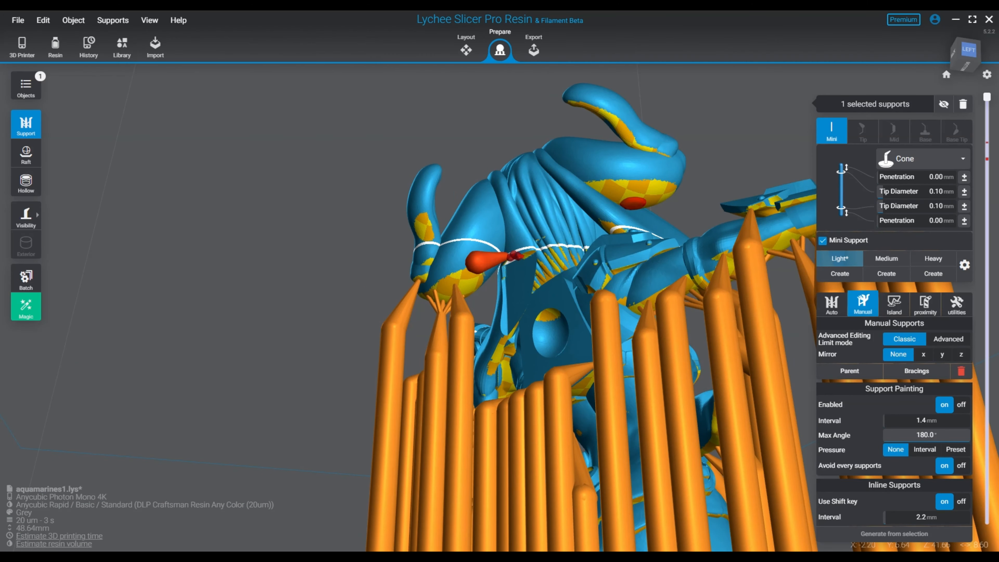
{"action": "left_click", "coordinate": [513, 254]}
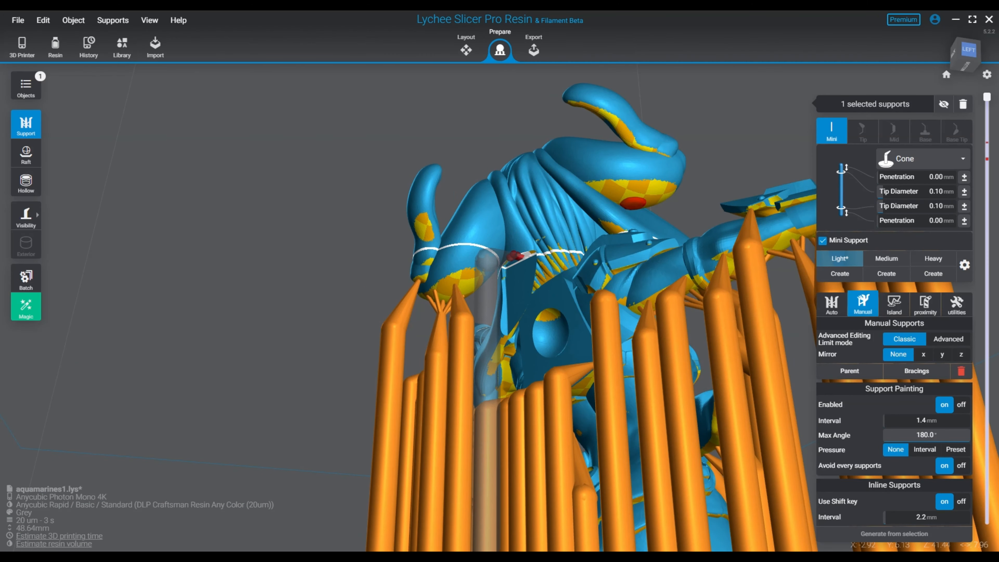
{"action": "left_click_drag", "start_coordinate": [515, 256], "coordinate": [562, 315]}
{"action": "scroll", "coordinate": [575, 311], "scroll_direction": "up", "scroll_amount": 3}
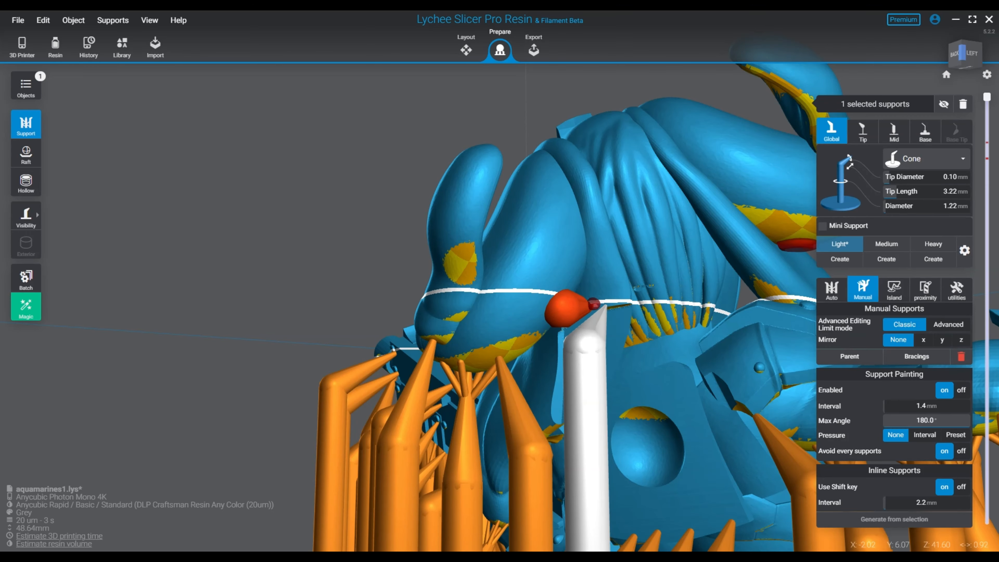
Try mini supports with 0.15 mm and 0.33 mm tips on the small red island behind the head, and delete the two selected supports.
{"action": "right_click_drag", "start_coordinate": [594, 304], "coordinate": [610, 276]}
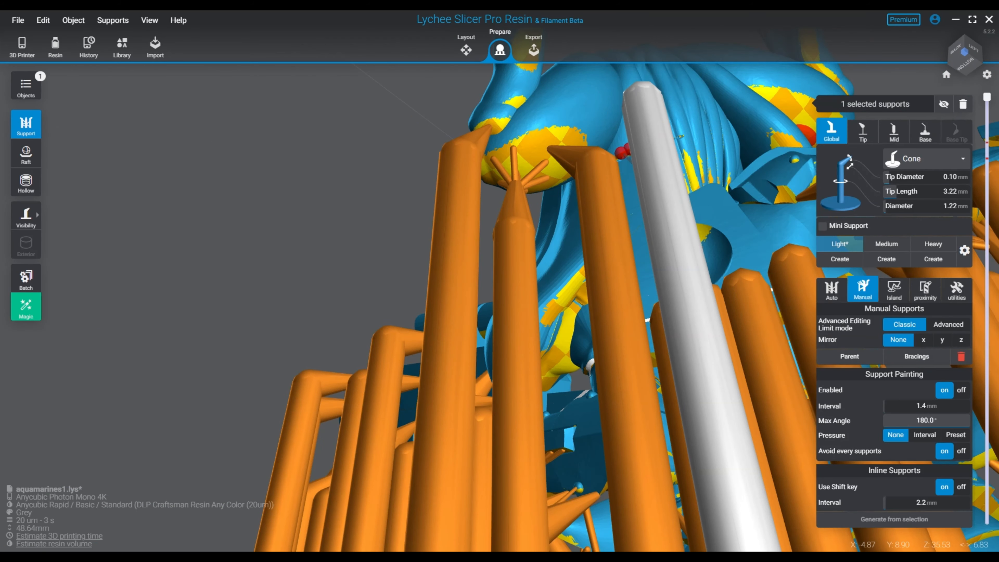
{"action": "left_click", "coordinate": [822, 225]}
{"action": "right_click_drag", "start_coordinate": [708, 189], "coordinate": [724, 257]}
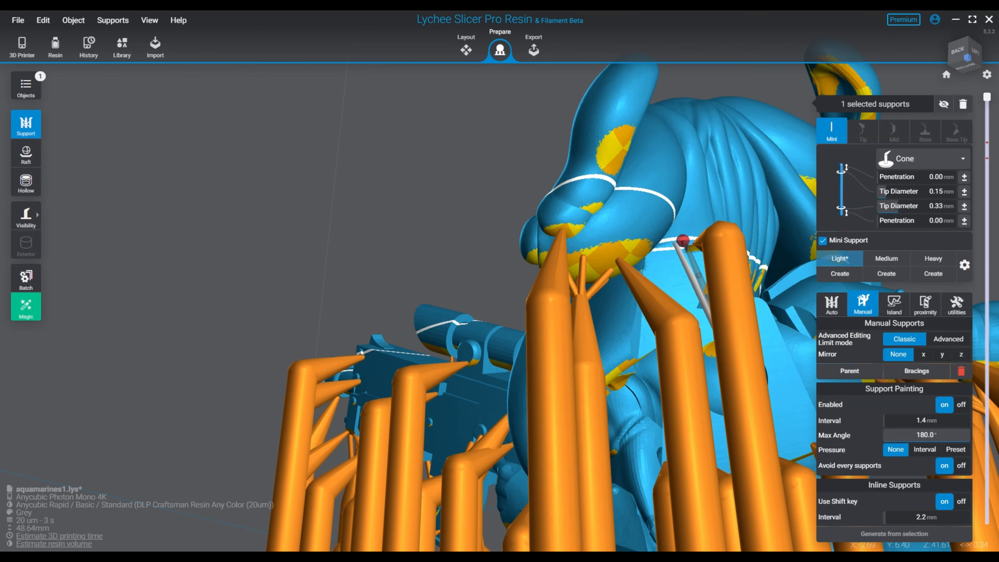
{"action": "right_click_drag", "start_coordinate": [689, 275], "coordinate": [515, 315]}
{"action": "left_click", "coordinate": [516, 315]}
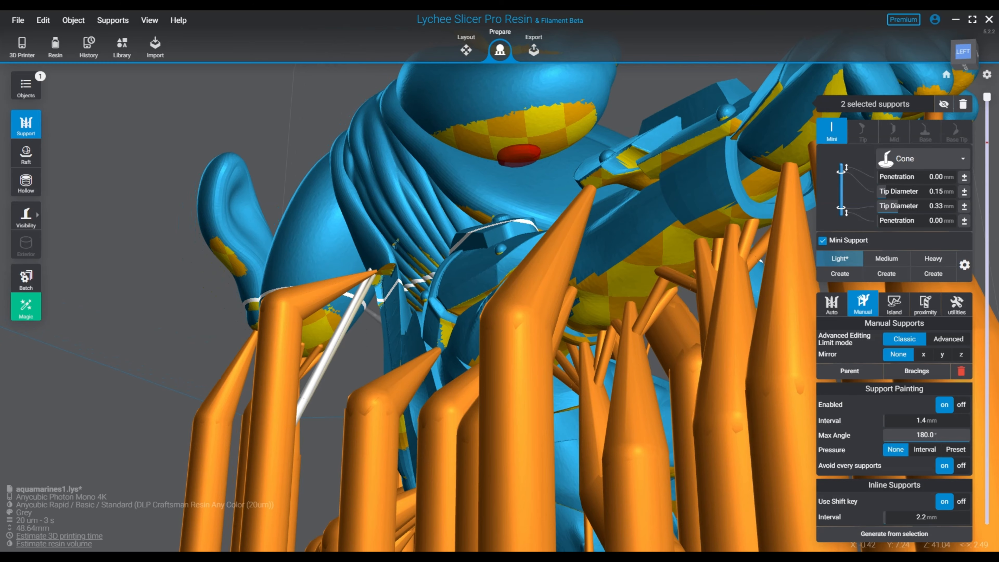
{"action": "key", "text": "Delete"}
{"action": "right_click_drag", "start_coordinate": [472, 236], "coordinate": [506, 164]}
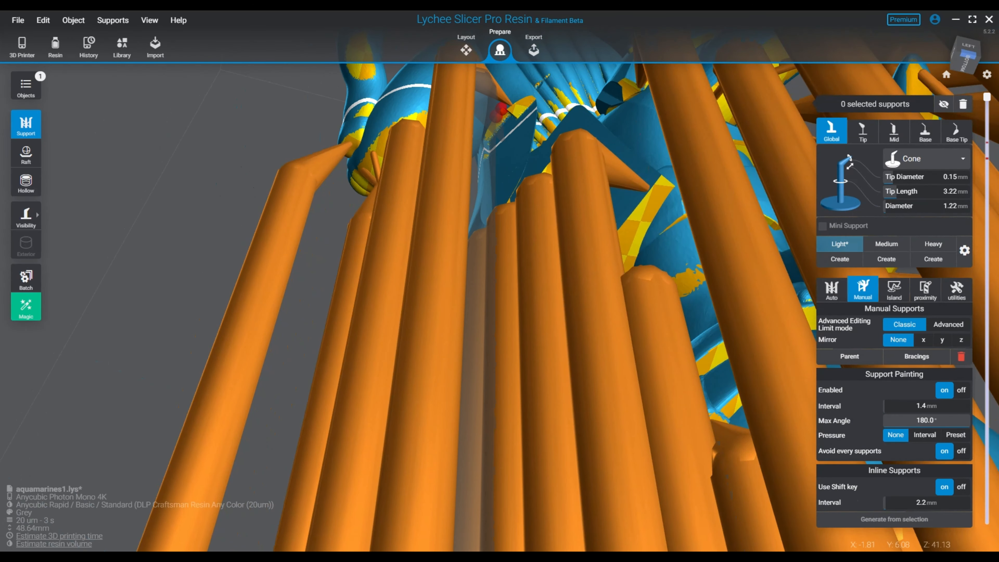
Place a light support with a 0.15 mm tip at the small red island behind the head and add a mini support with 0.15 and 0.33 mm tips.
{"action": "left_click", "coordinate": [571, 158]}
{"action": "right_click_drag", "start_coordinate": [571, 157], "coordinate": [679, 236]}
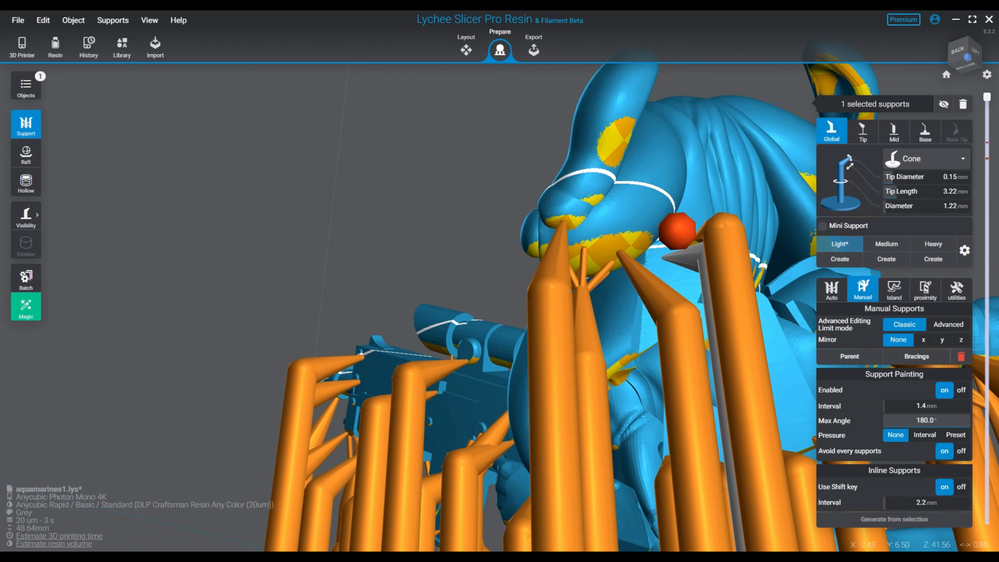
{"action": "left_click", "coordinate": [678, 244]}
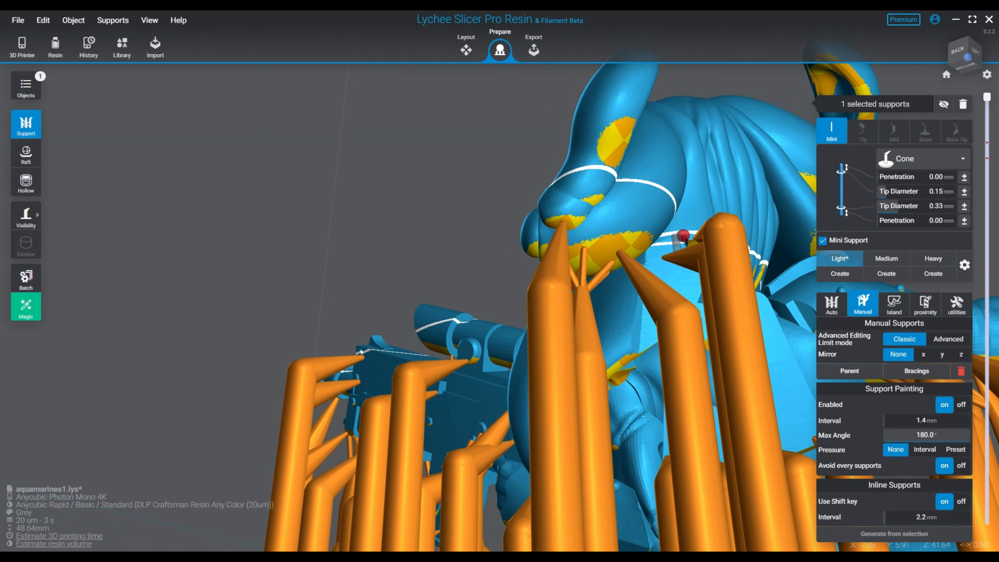
{"action": "right_click_drag", "start_coordinate": [720, 240], "coordinate": [559, 268]}
{"action": "scroll", "coordinate": [570, 299], "scroll_direction": "down", "scroll_amount": 3}
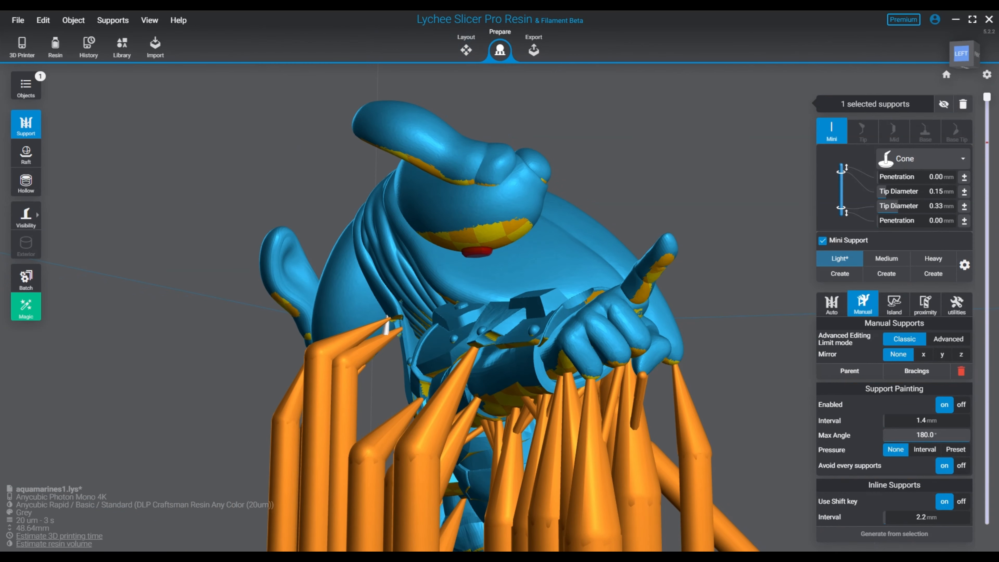
Place a light support under the outstretched hand's pointing finger and bring mini supports to the red island beneath the hair bun.
{"action": "left_click", "coordinate": [650, 290]}
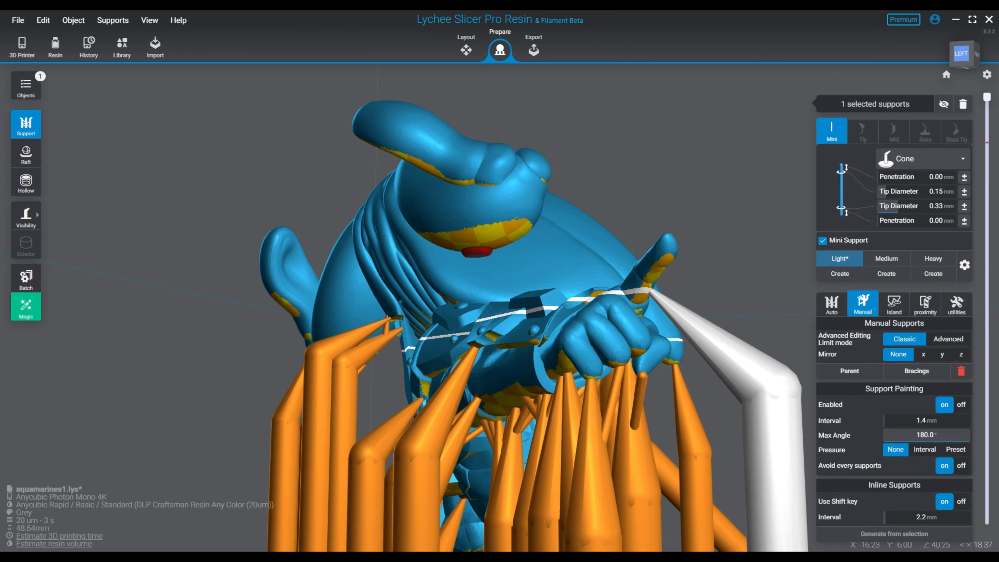
{"action": "left_click_drag", "start_coordinate": [670, 258], "coordinate": [673, 310]}
{"action": "right_click_drag", "start_coordinate": [661, 272], "coordinate": [264, 157]}
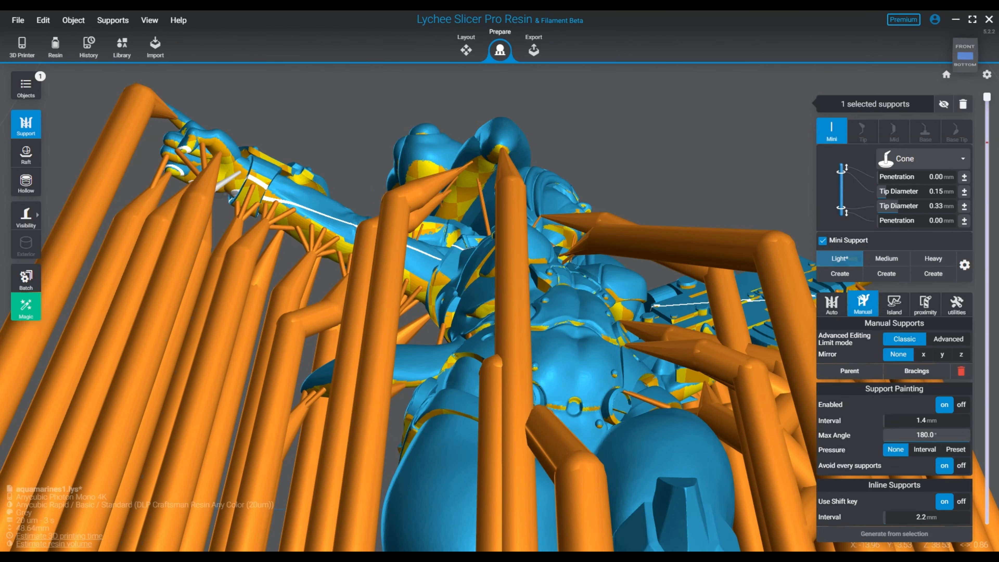
{"action": "right_click_drag", "start_coordinate": [252, 251], "coordinate": [507, 337]}
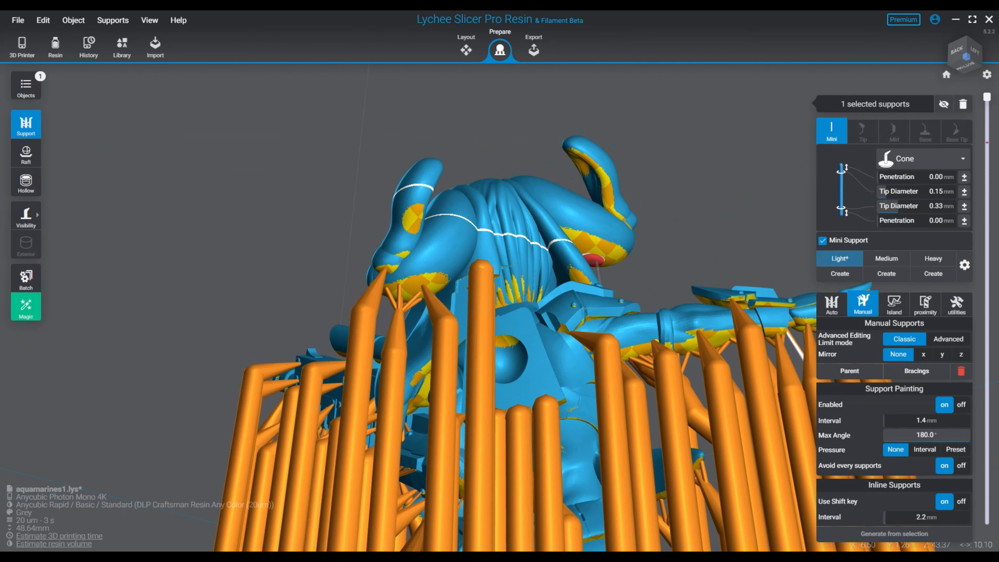
{"action": "right_click_drag", "start_coordinate": [592, 260], "coordinate": [472, 226]}
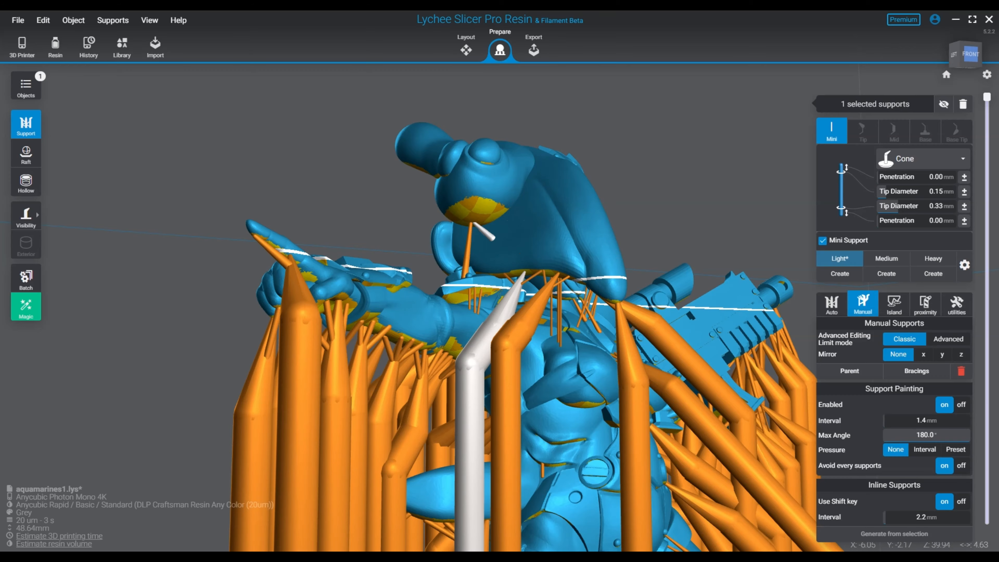
{"action": "right_click_drag", "start_coordinate": [515, 286], "coordinate": [596, 229]}
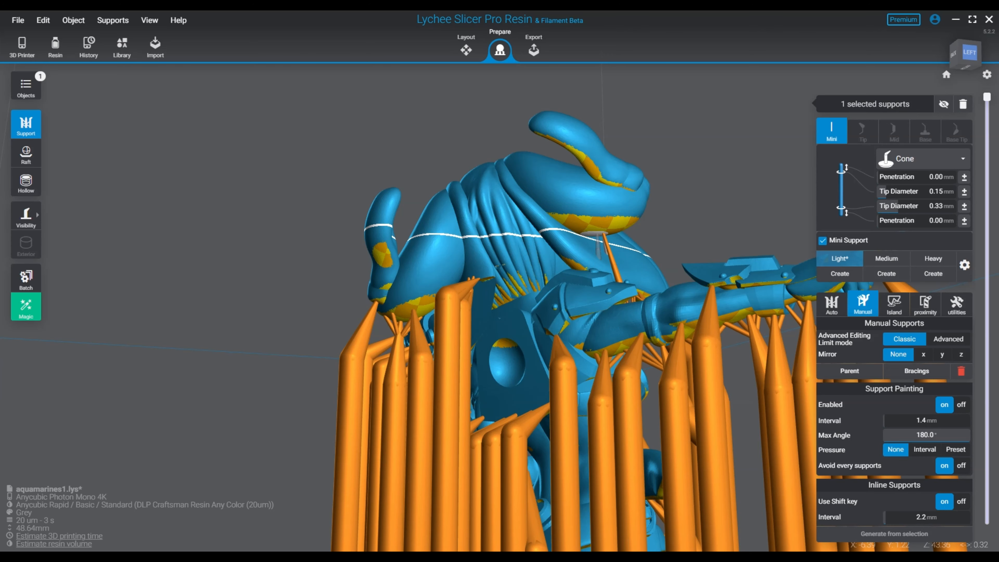
{"action": "right_click_drag", "start_coordinate": [599, 246], "coordinate": [683, 252]}
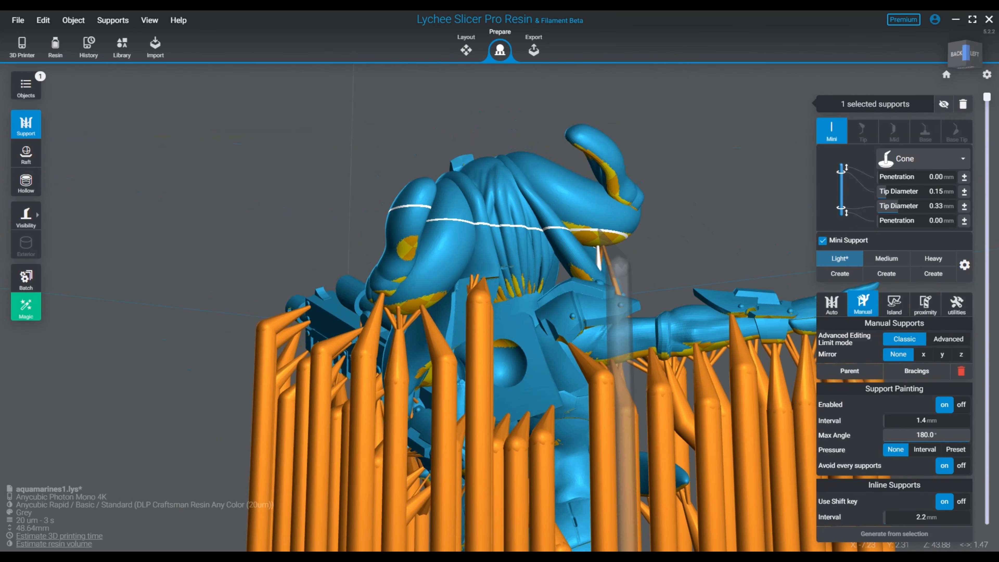
Place light supports with 0.15 mm tips under the hair bun, its curled lock and the yellow overhang on the opposite lock.
{"action": "left_click", "coordinate": [609, 227]}
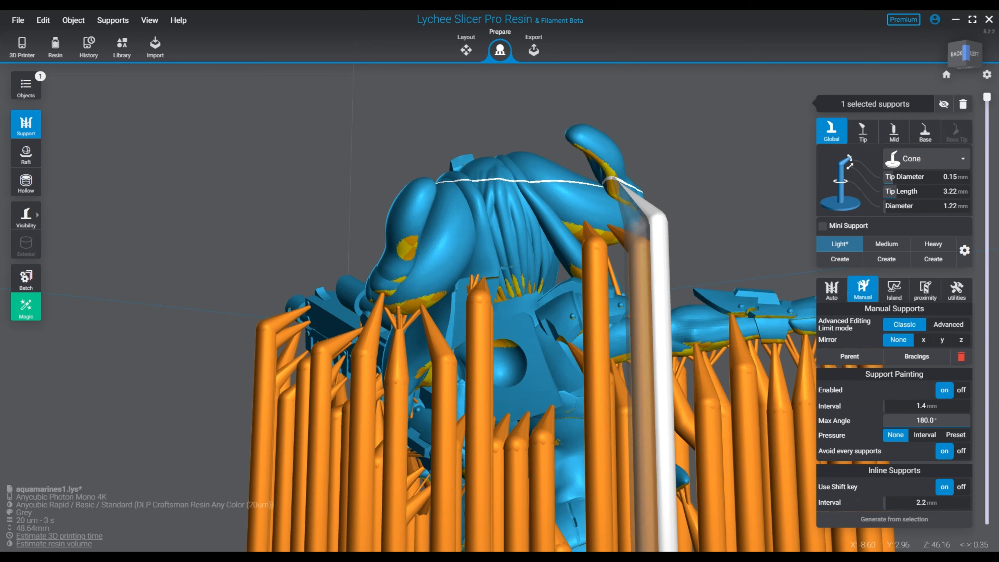
{"action": "left_click", "coordinate": [590, 152]}
{"action": "left_click", "coordinate": [415, 243]}
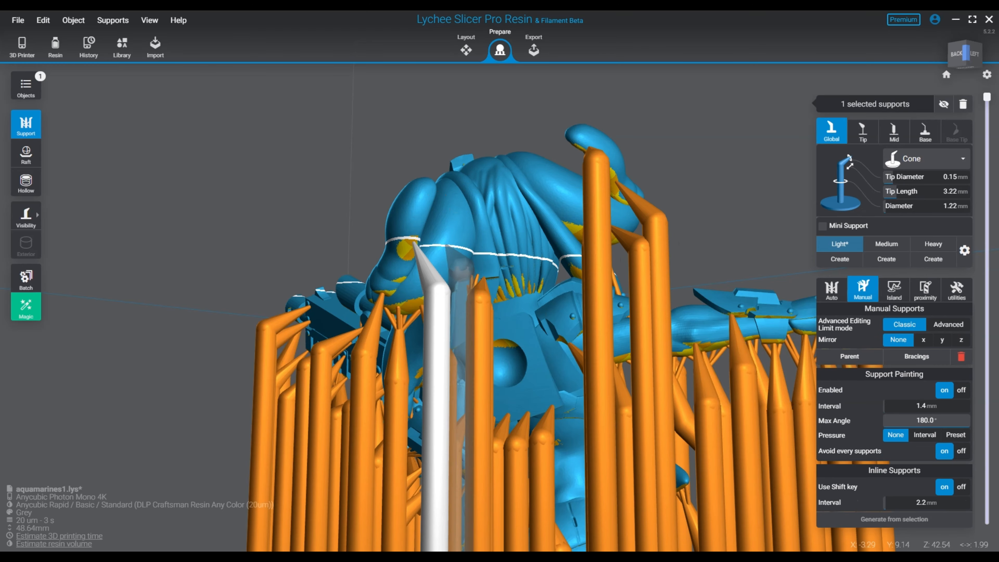
{"action": "left_click", "coordinate": [447, 250]}
Place a light support under the bun's front overhang and add a mini support with 0.15 and 0.33 mm tips there.
{"action": "right_click_drag", "start_coordinate": [512, 252], "coordinate": [149, 258]}
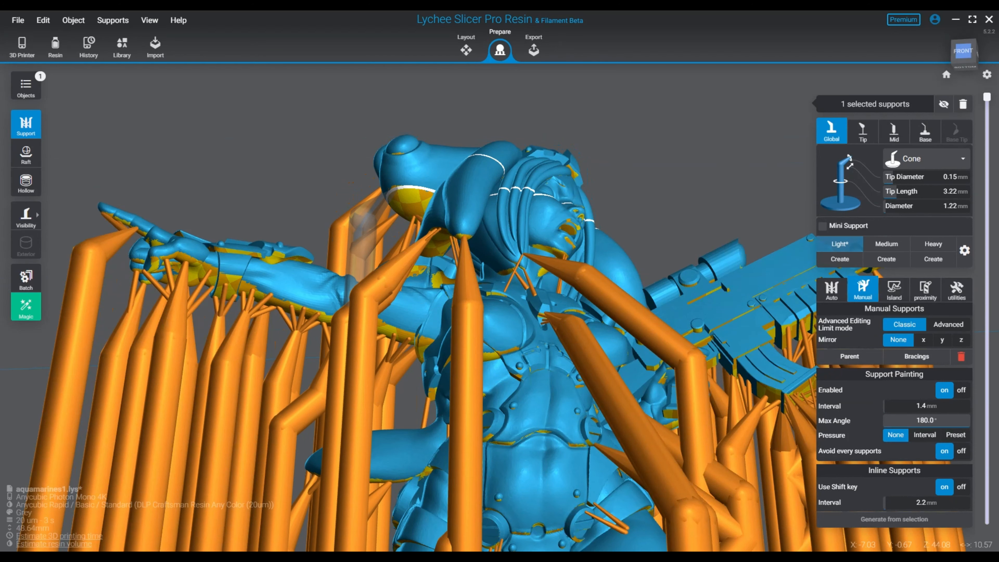
{"action": "right_click_drag", "start_coordinate": [511, 276], "coordinate": [575, 315]}
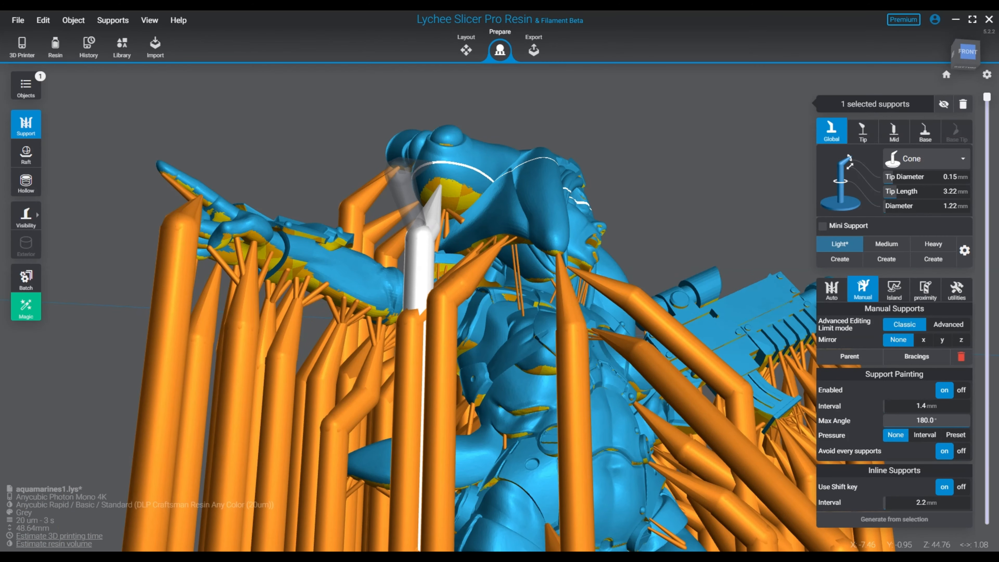
{"action": "left_click", "coordinate": [433, 177]}
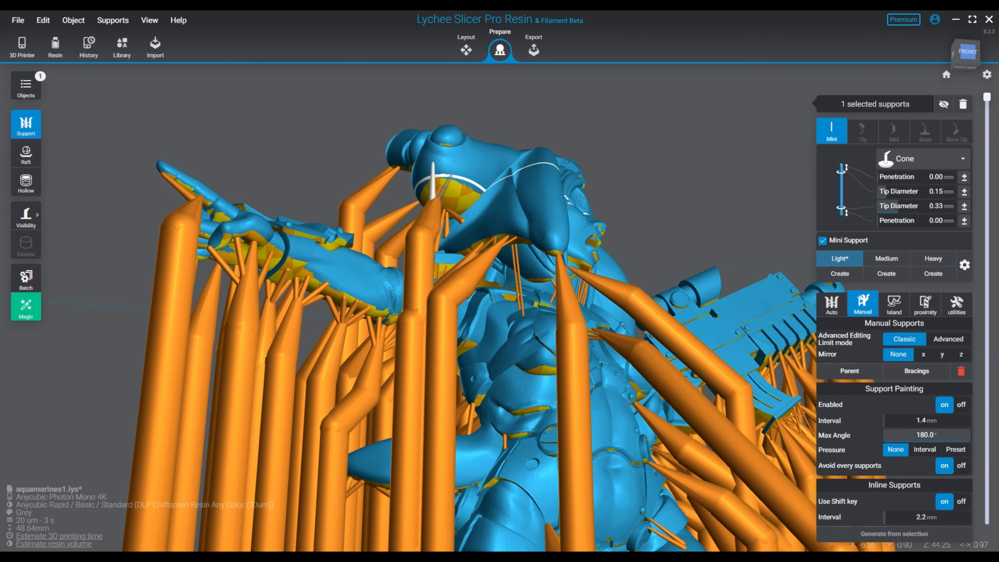
{"action": "right_click_drag", "start_coordinate": [433, 177], "coordinate": [267, 114]}
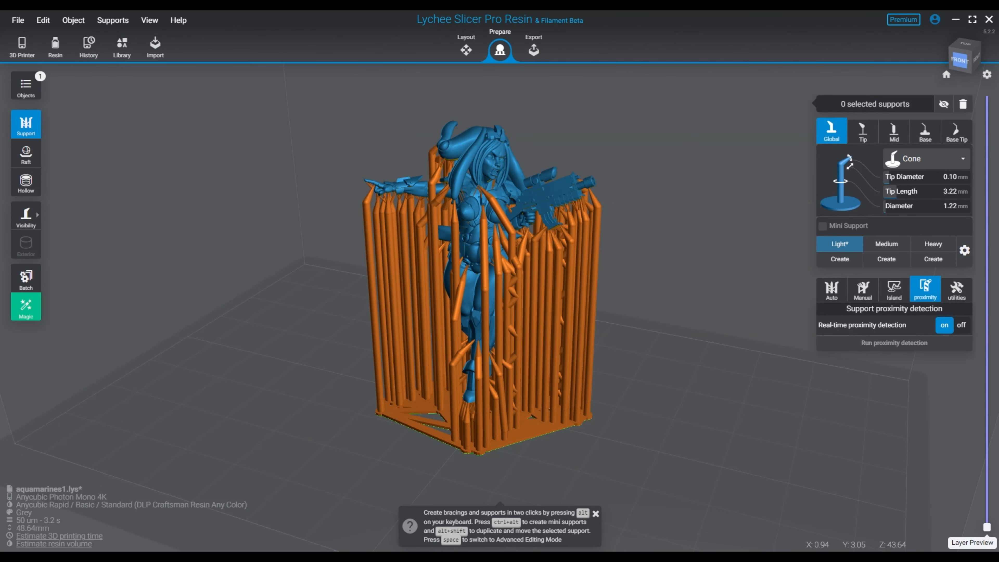
Examine the fully supported figure and its support bases from the front, the sides and underneath.
{"action": "right_click_drag", "start_coordinate": [512, 256], "coordinate": [425, 299]}
{"action": "scroll", "coordinate": [492, 315], "scroll_direction": "up", "scroll_amount": 2}
{"action": "right_click_drag", "start_coordinate": [570, 276], "coordinate": [322, 347]}
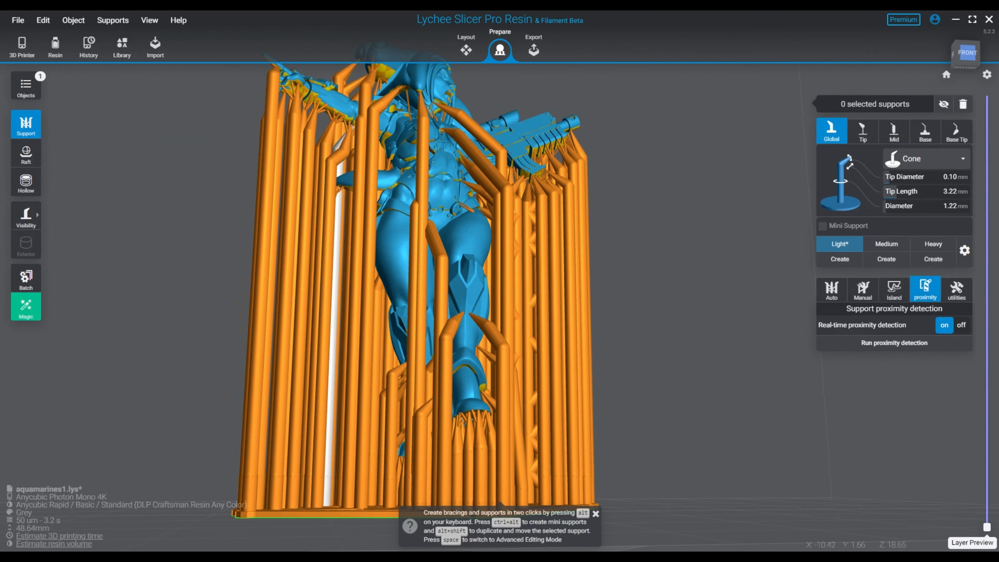
{"action": "right_click_drag", "start_coordinate": [417, 83], "coordinate": [437, 295]}
{"action": "right_click_drag", "start_coordinate": [623, 295], "coordinate": [585, 289]}
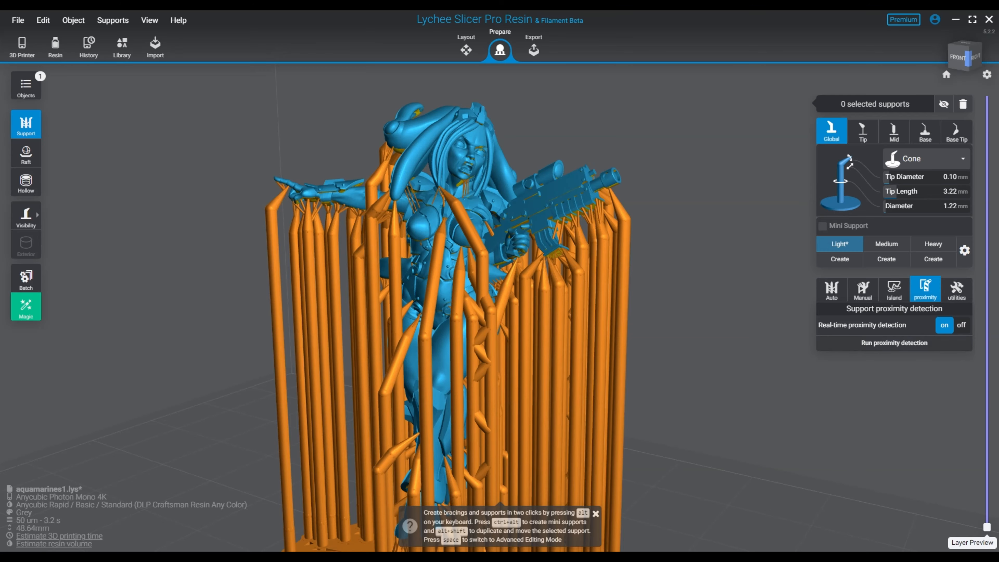
{"action": "right_click_drag", "start_coordinate": [582, 354], "coordinate": [598, 189]}
{"action": "scroll", "coordinate": [571, 354], "scroll_direction": "up", "scroll_amount": 2}
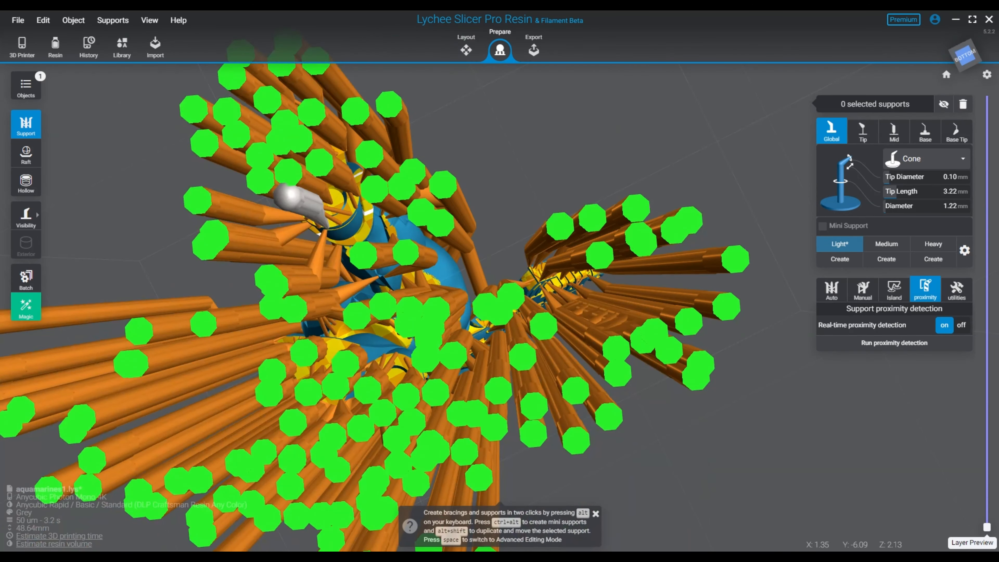
{"action": "right_click_drag", "start_coordinate": [291, 196], "coordinate": [653, 308]}
{"action": "scroll", "coordinate": [558, 271], "scroll_direction": "down", "scroll_amount": 6}
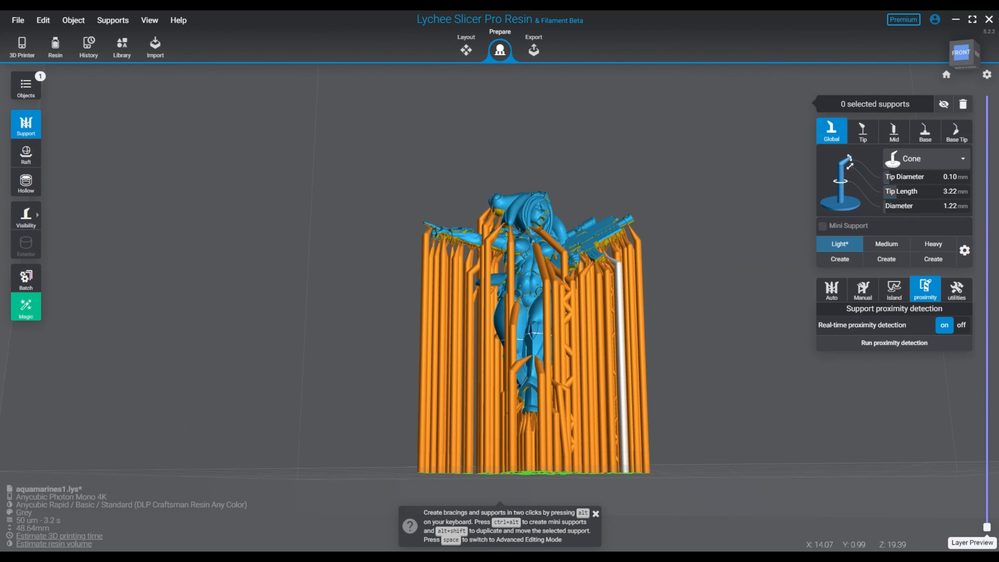
{"action": "right_click_drag", "start_coordinate": [653, 308], "coordinate": [228, 317]}
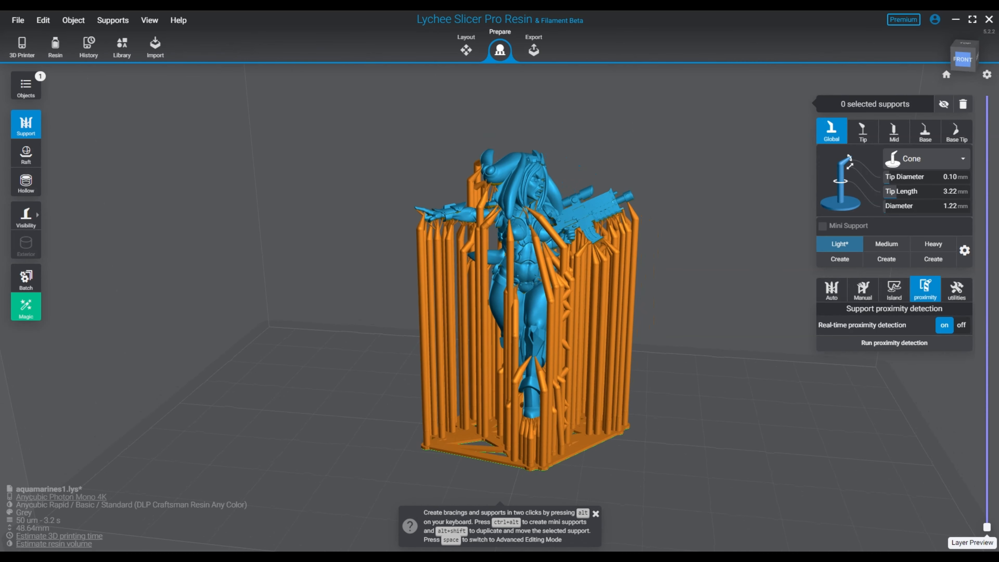
Switch to the layout stage and duplicate the supported figure into 3 additional copies.
{"action": "scroll", "coordinate": [621, 368], "scroll_direction": "down", "scroll_amount": 4}
{"action": "right_click_drag", "start_coordinate": [621, 368], "coordinate": [623, 413]}
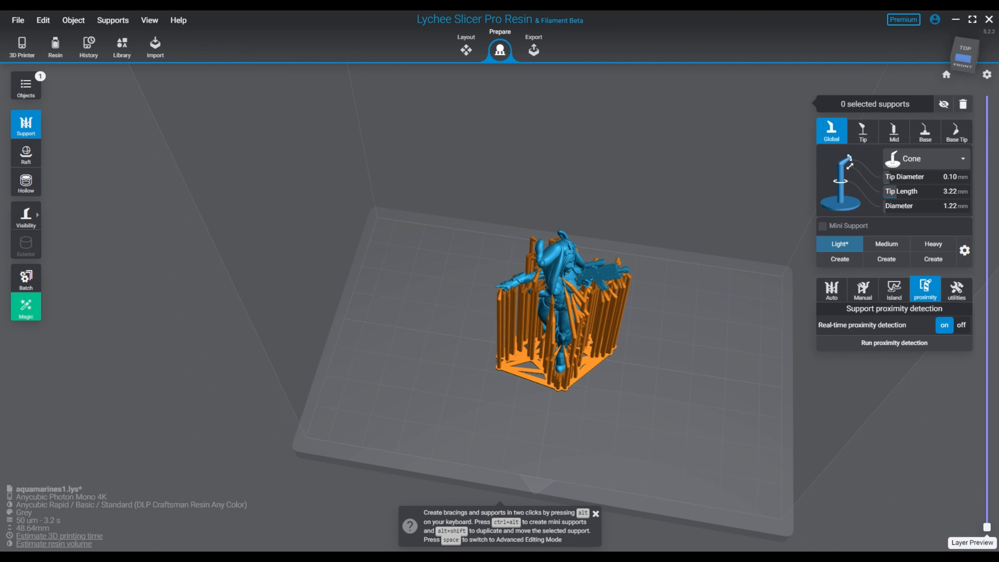
{"action": "left_click", "coordinate": [466, 49]}
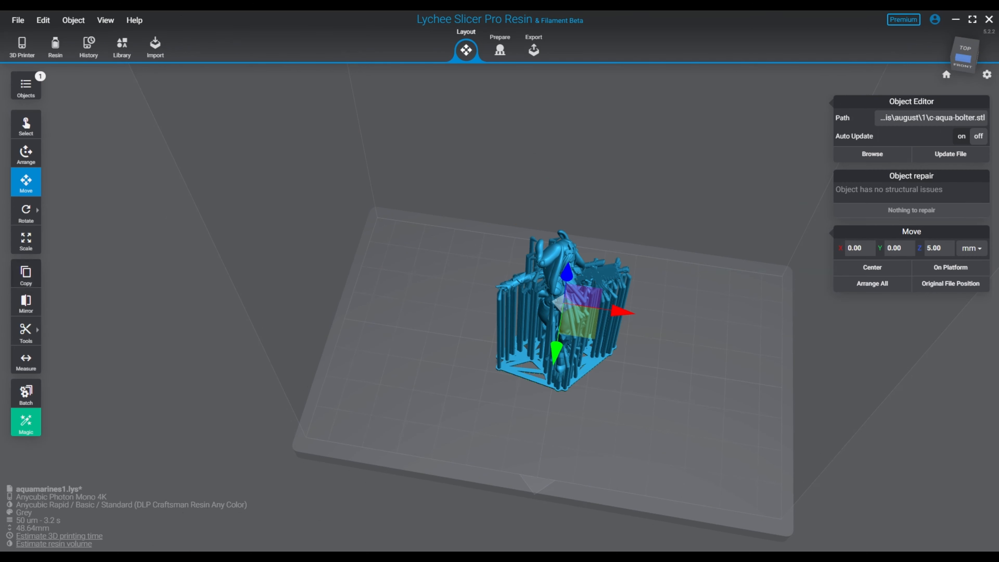
{"action": "left_click", "coordinate": [25, 273]}
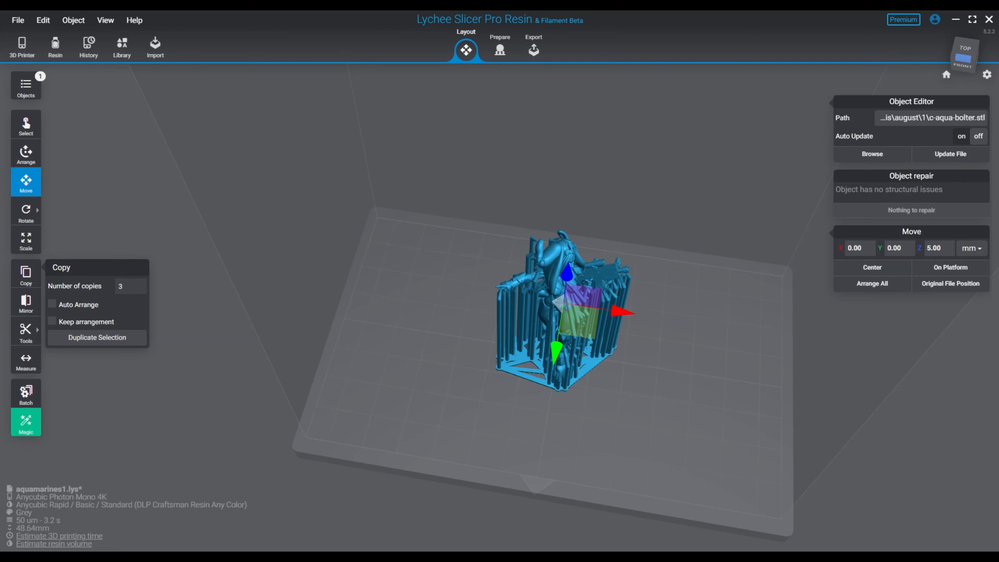
{"action": "key", "text": "Return"}
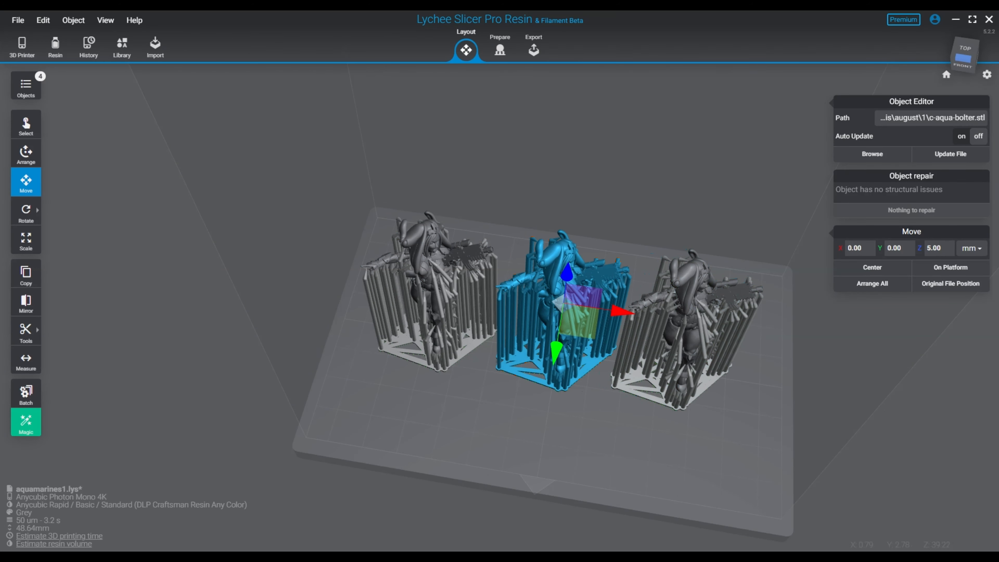
Move the two central figures apart along Y, placing the front one at Y -16.46 mm.
{"action": "left_click_drag", "start_coordinate": [556, 350], "coordinate": [542, 439]}
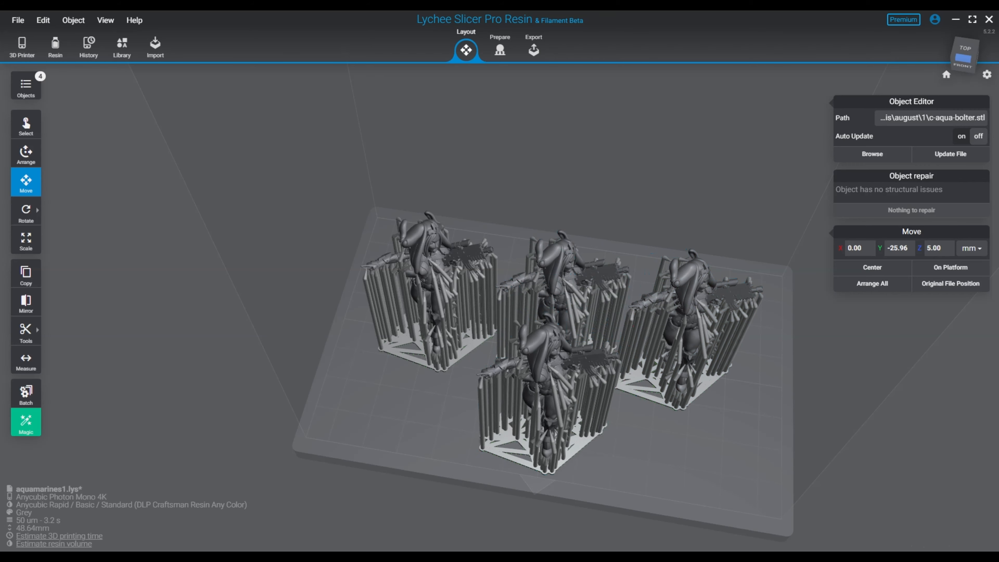
{"action": "key", "text": "Escape"}
{"action": "right_click_drag", "start_coordinate": [542, 439], "coordinate": [542, 504]}
{"action": "left_click", "coordinate": [551, 272]}
{"action": "left_click_drag", "start_coordinate": [559, 330], "coordinate": [561, 264]}
{"action": "left_click", "coordinate": [556, 376]}
{"action": "left_click_drag", "start_coordinate": [559, 317], "coordinate": [562, 283]}
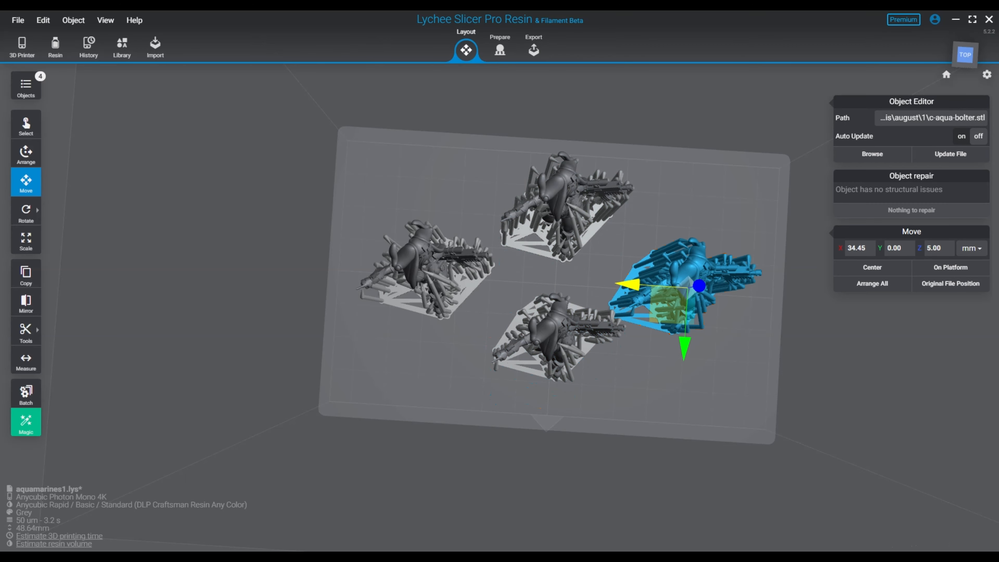
Shift the figure at X 34.45 mm farther outward along X, and move all four figures together slightly forward along Y.
{"action": "left_click_drag", "start_coordinate": [630, 284], "coordinate": [650, 285]}
{"action": "key", "text": "Escape"}
{"action": "key", "text": "Escape"}
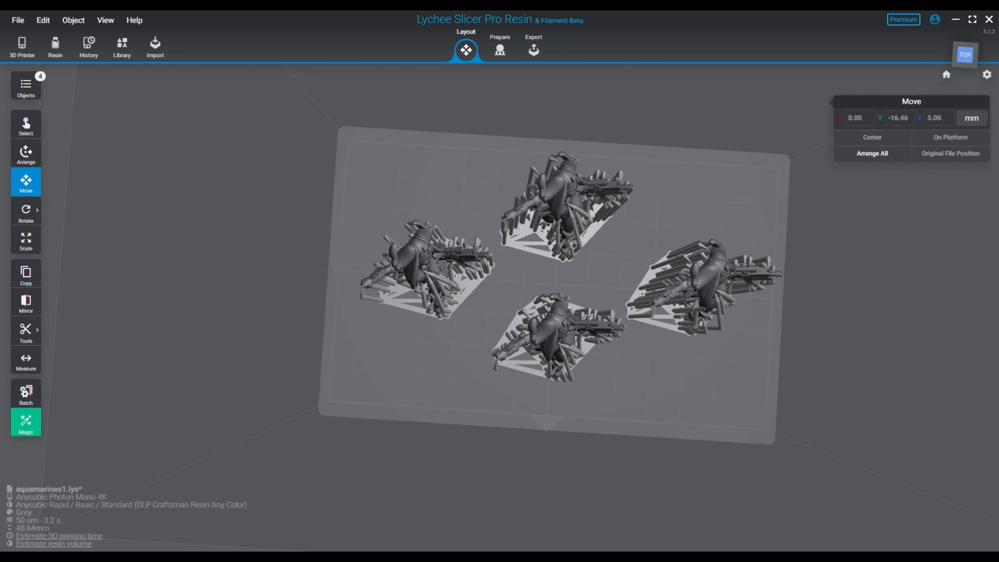
{"action": "mouse_move", "coordinate": [551, 315]}
{"action": "right_mouse_down"}
{"action": "mouse_move", "coordinate": [433, 224]}
{"action": "mouse_move", "coordinate": [385, 232]}
{"action": "mouse_move", "coordinate": [539, 315]}
{"action": "mouse_move", "coordinate": [553, 335]}
{"action": "right_mouse_up"}
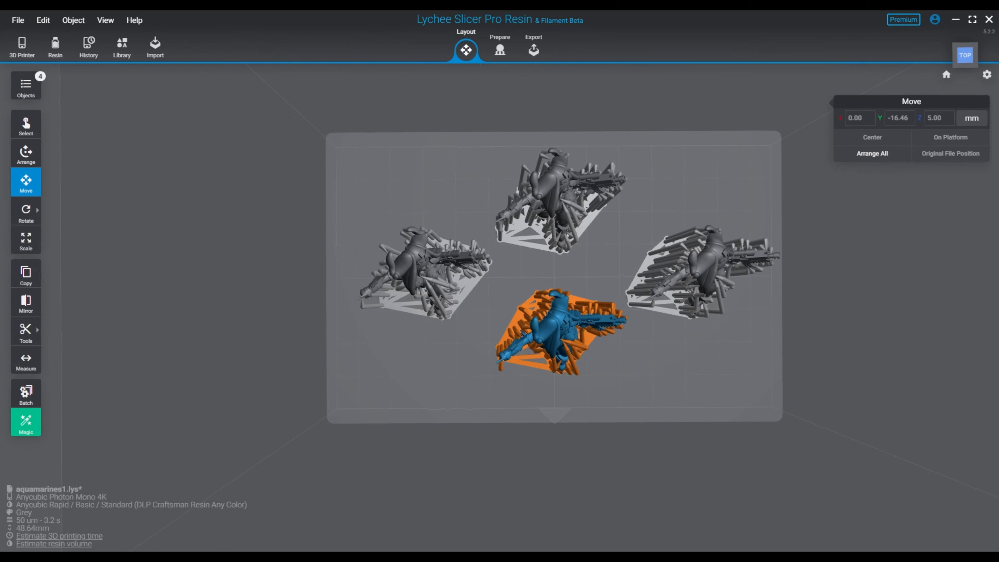
{"action": "left_click_drag", "start_coordinate": [285, 156], "coordinate": [801, 420]}
{"action": "left_click_drag", "start_coordinate": [564, 331], "coordinate": [564, 340]}
{"action": "key", "text": "Escape"}
Shift the rear central figure along X to 3.22 mm and deselect it.
{"action": "mouse_move", "coordinate": [565, 340]}
{"action": "right_mouse_down"}
{"action": "mouse_move", "coordinate": [564, 262]}
{"action": "mouse_move", "coordinate": [508, 252]}
{"action": "mouse_move", "coordinate": [605, 221]}
{"action": "mouse_move", "coordinate": [519, 292]}
{"action": "mouse_move", "coordinate": [551, 338]}
{"action": "mouse_move", "coordinate": [551, 311]}
{"action": "mouse_move", "coordinate": [551, 333]}
{"action": "right_mouse_up"}
{"action": "left_click", "coordinate": [564, 212]}
{"action": "left_click_drag", "start_coordinate": [511, 219], "coordinate": [524, 220]}
{"action": "left_click", "coordinate": [669, 221]}
{"action": "right_click_drag", "start_coordinate": [668, 220], "coordinate": [637, 169]}
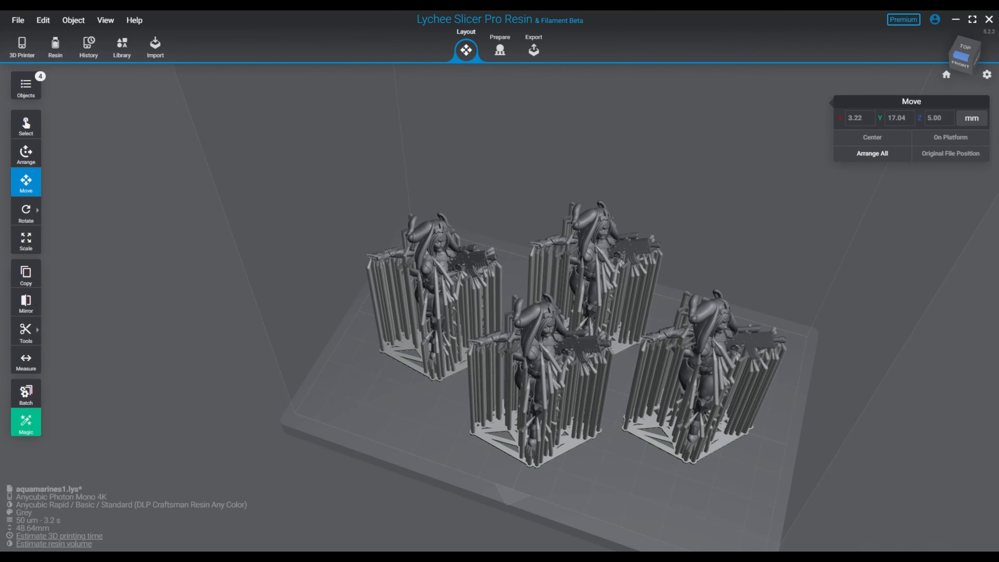
Return to the preparation stage, run proximity detection on the four figures' supports and check for unsupported islands.
{"action": "left_click", "coordinate": [500, 46]}
{"action": "scroll", "coordinate": [539, 252], "scroll_direction": "down", "scroll_amount": 2}
{"action": "left_click_drag", "start_coordinate": [377, 164], "coordinate": [874, 477]}
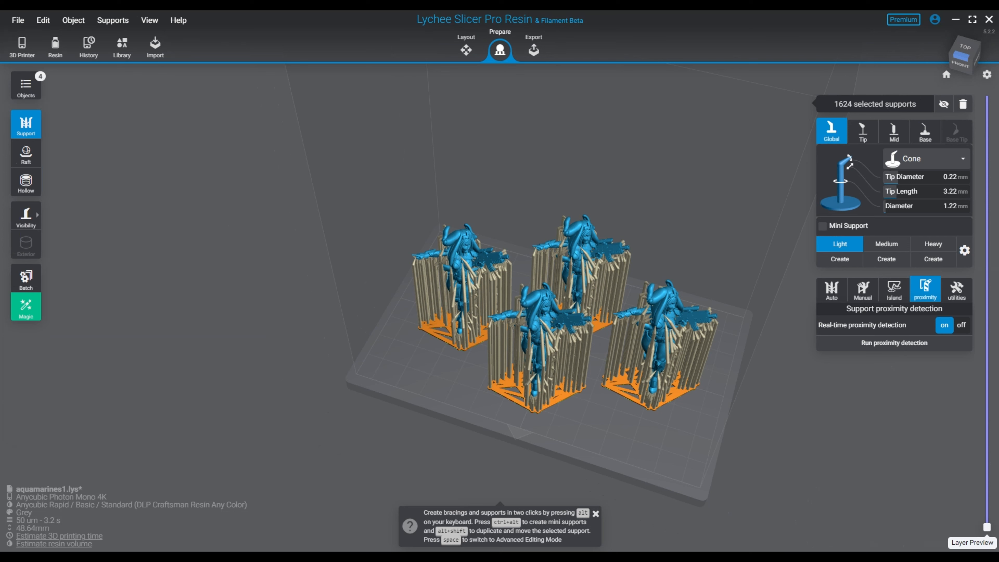
{"action": "key", "text": "Escape"}
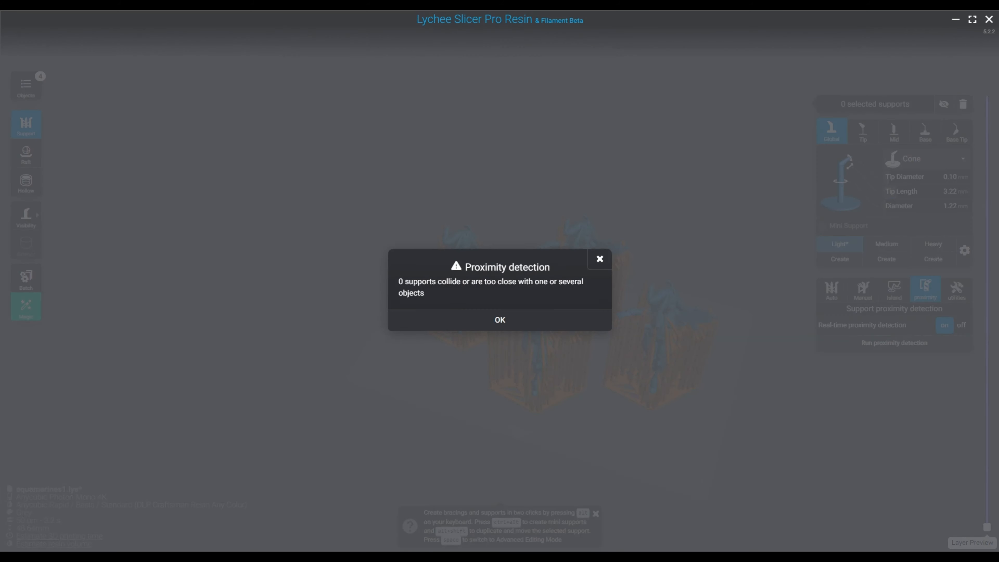
{"action": "key", "text": "Return"}
{"action": "left_click", "coordinate": [894, 289]}
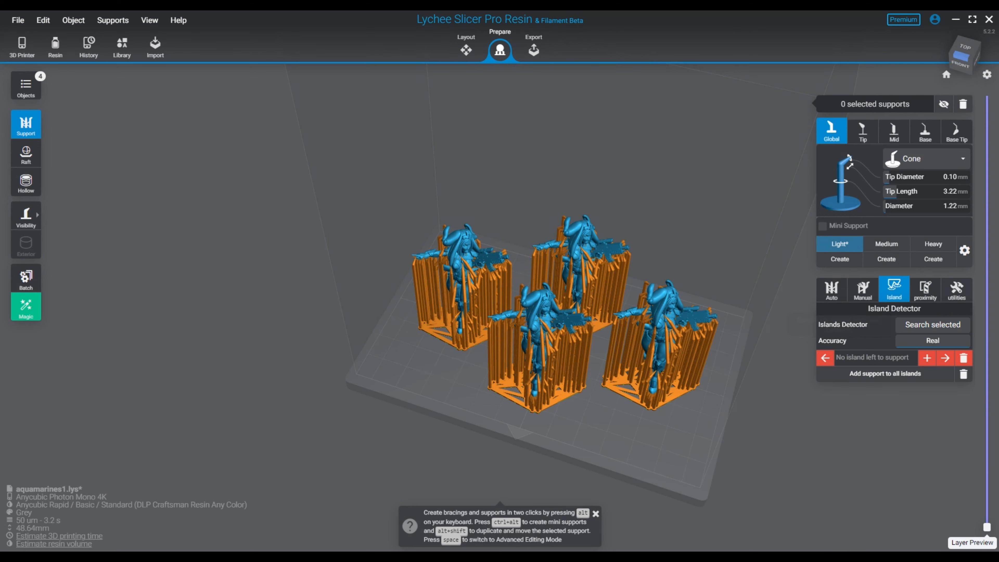
Set the slice export's anti-aliasing to Sharpen Details with a 30% grey offset and high definition anti-aliasing on.
{"action": "left_click", "coordinate": [534, 50]}
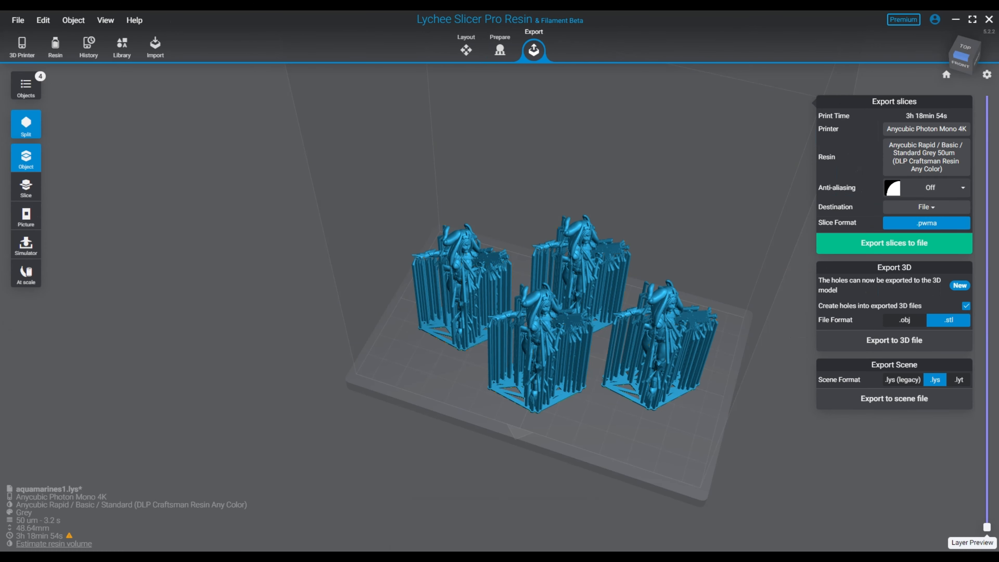
{"action": "left_click", "coordinate": [931, 187]}
{"action": "left_click", "coordinate": [929, 229]}
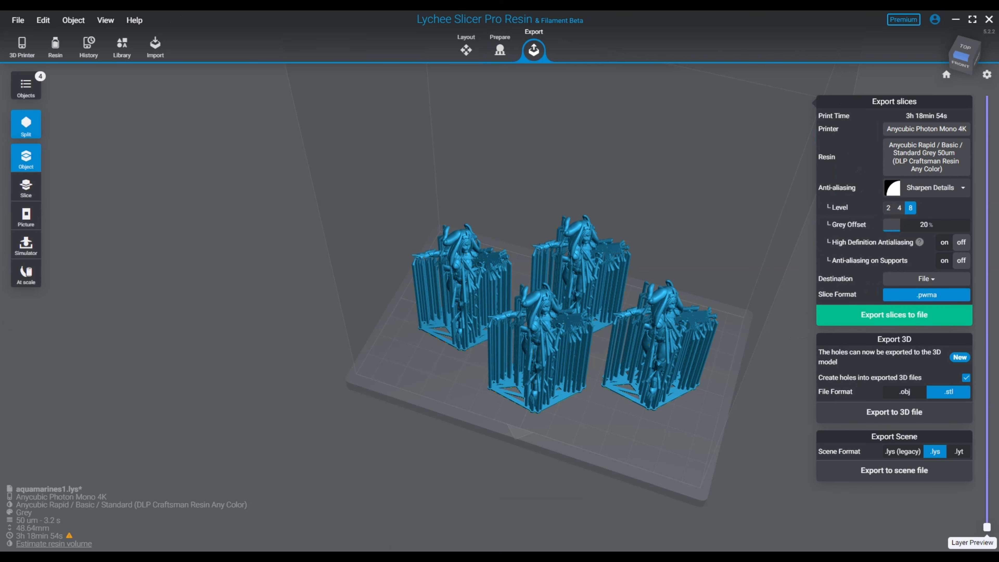
{"action": "mouse_move", "coordinate": [901, 224]}
{"action": "left_mouse_down"}
{"action": "mouse_move", "coordinate": [892, 225]}
{"action": "mouse_move", "coordinate": [909, 225]}
{"action": "left_mouse_up"}
{"action": "left_click", "coordinate": [944, 242]}
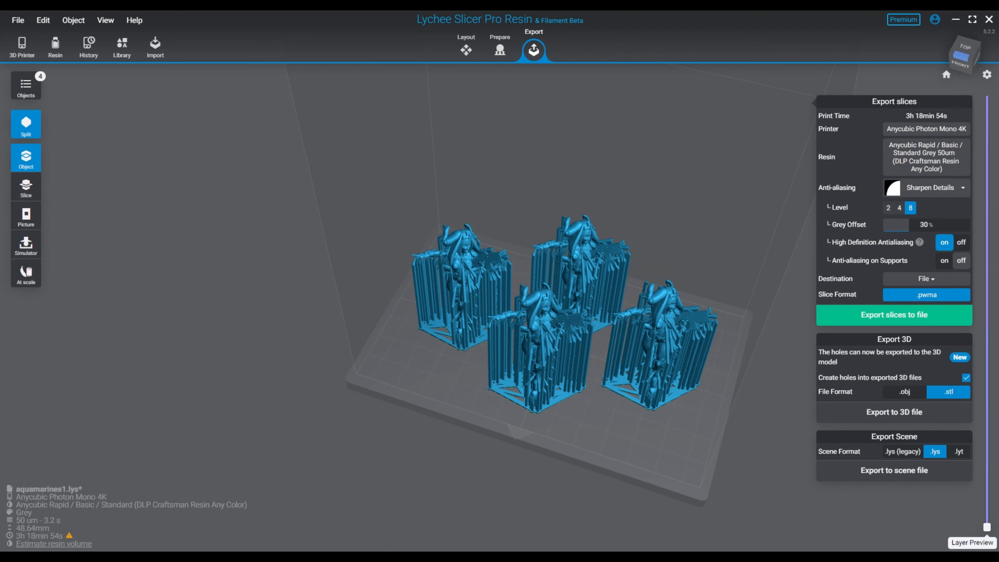
Choose the computer as the export destination and export the slices to a .pwma file.
{"action": "left_click", "coordinate": [926, 279]}
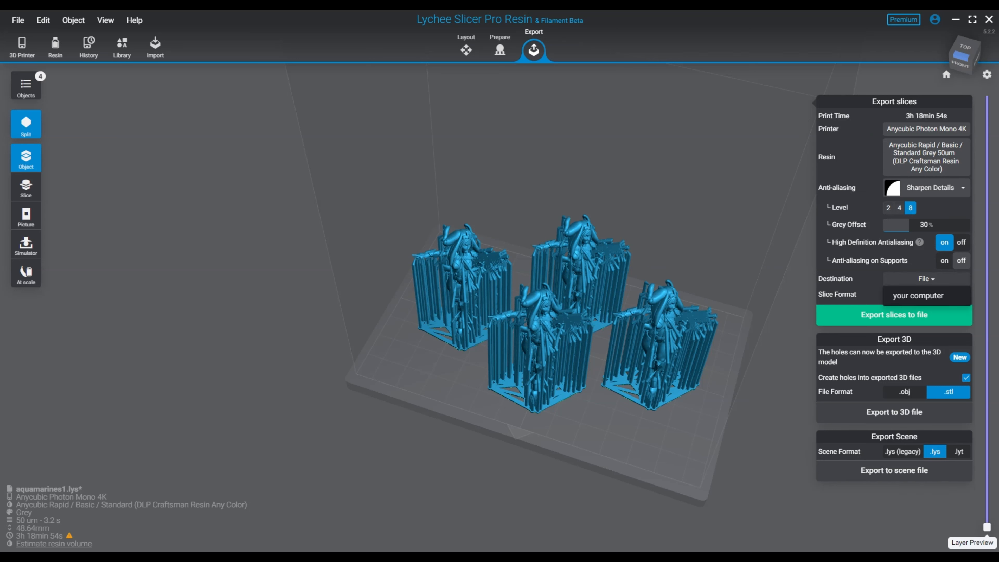
{"action": "left_click", "coordinate": [926, 295]}
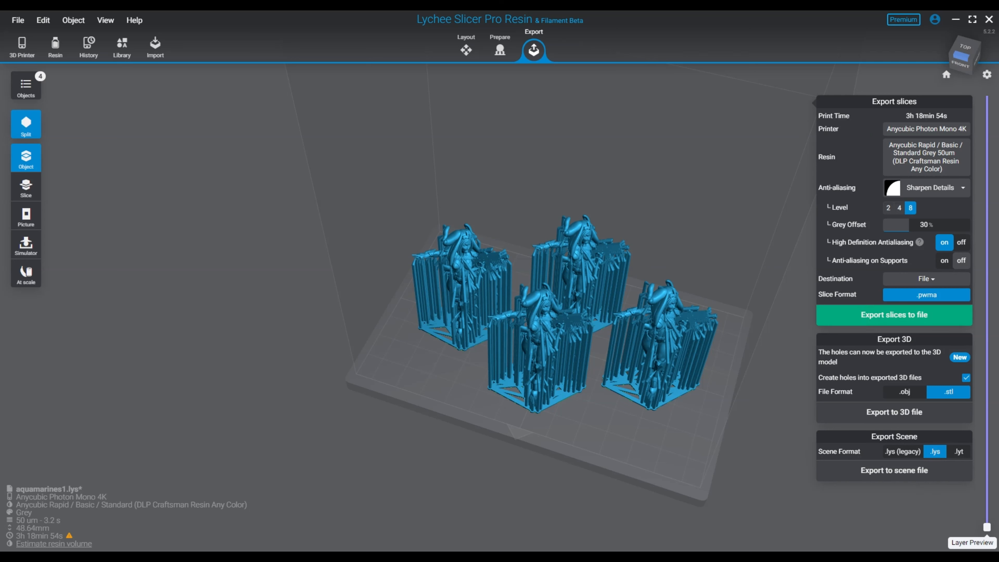
{"action": "left_click", "coordinate": [895, 315]}
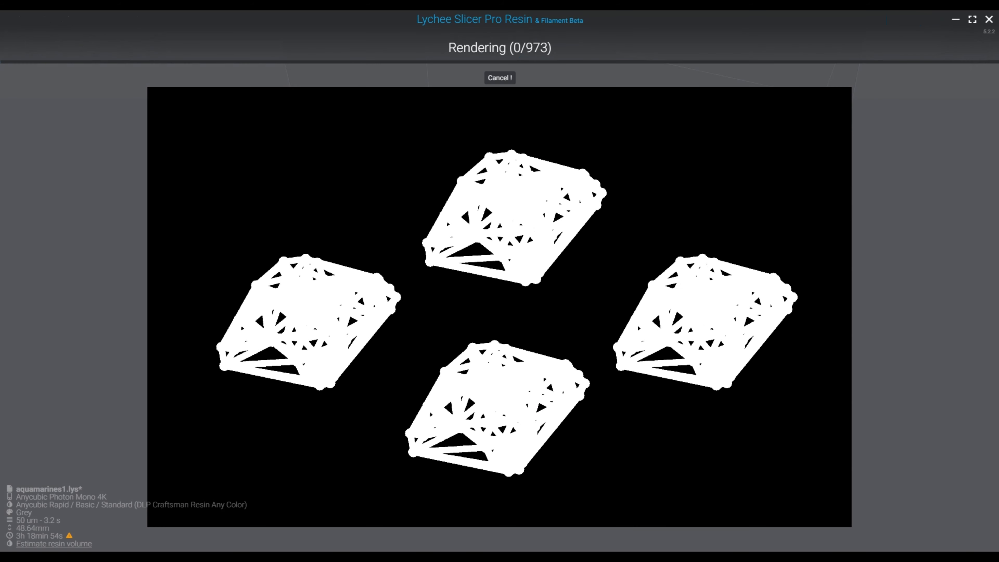